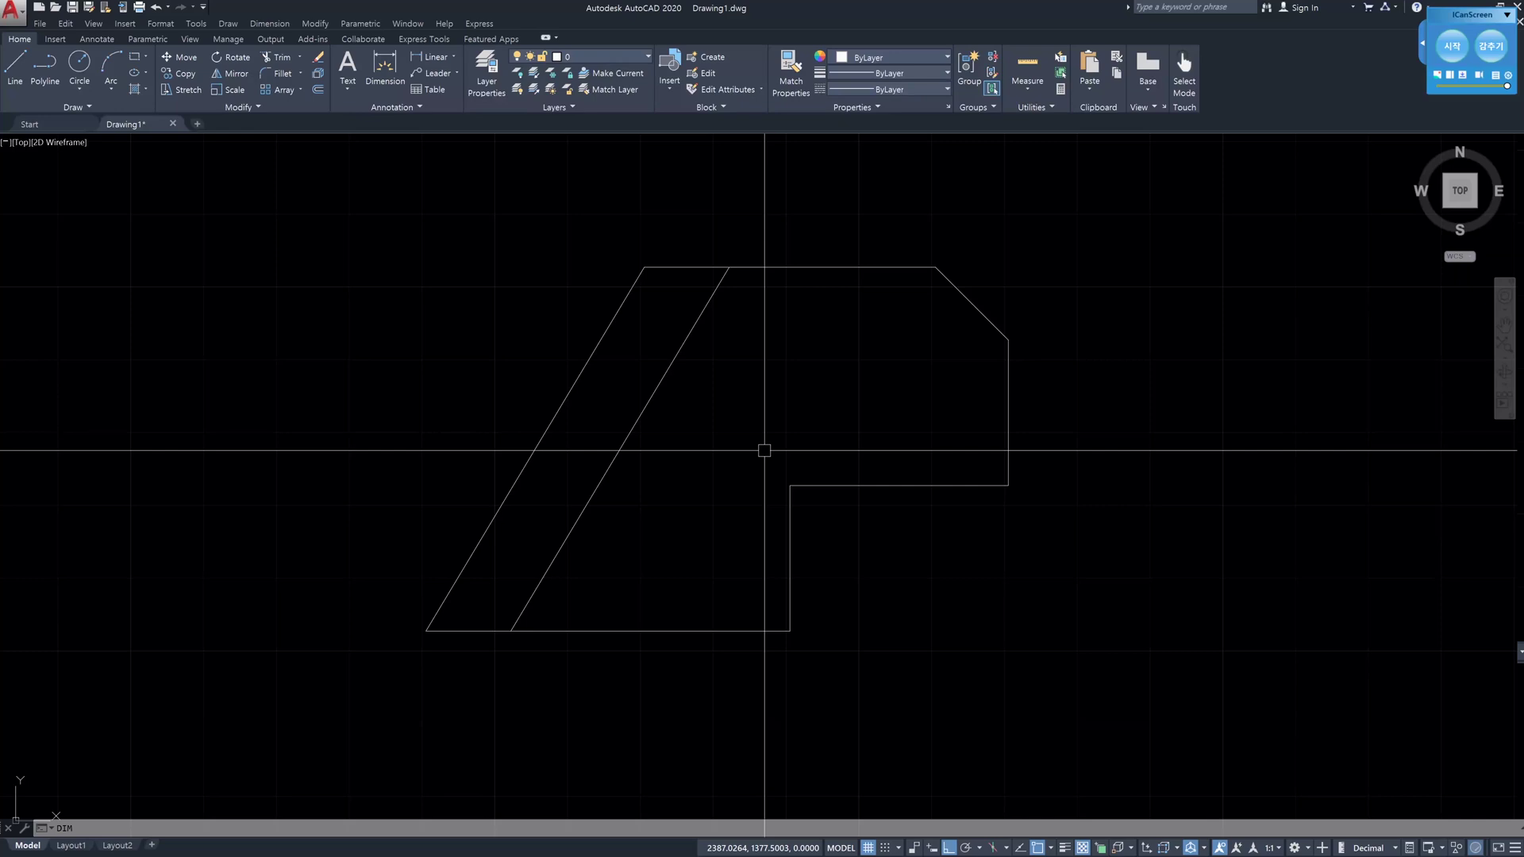
{"action": "key", "text": "BackSpace"}
{"action": "key", "text": "BackSpace"}
{"action": "key", "text": "BackSpace"}
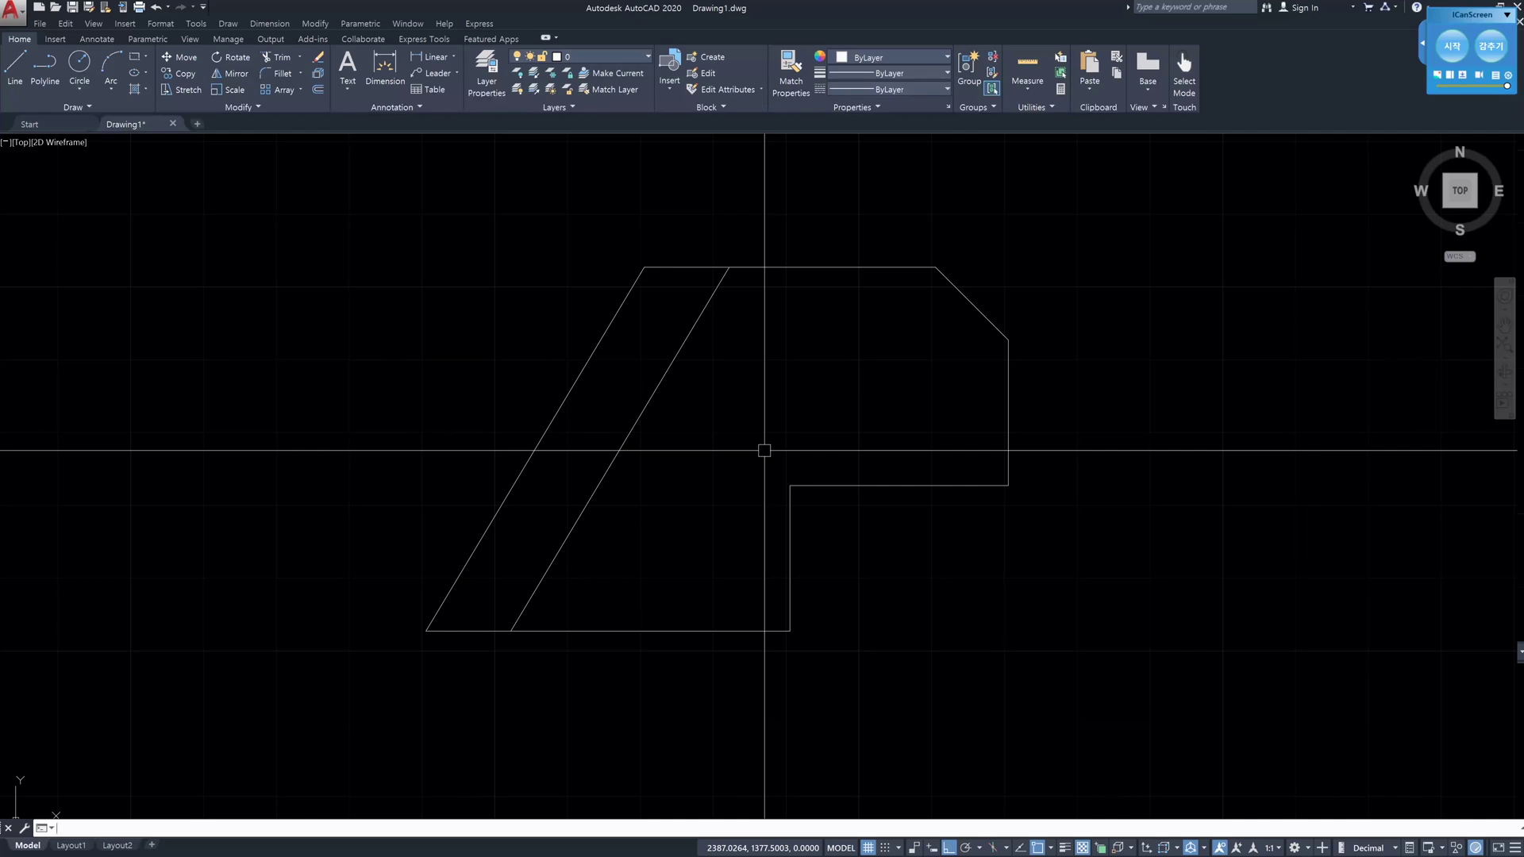
{"action": "type", "text": "dim"}
{"action": "key", "text": "Return"}
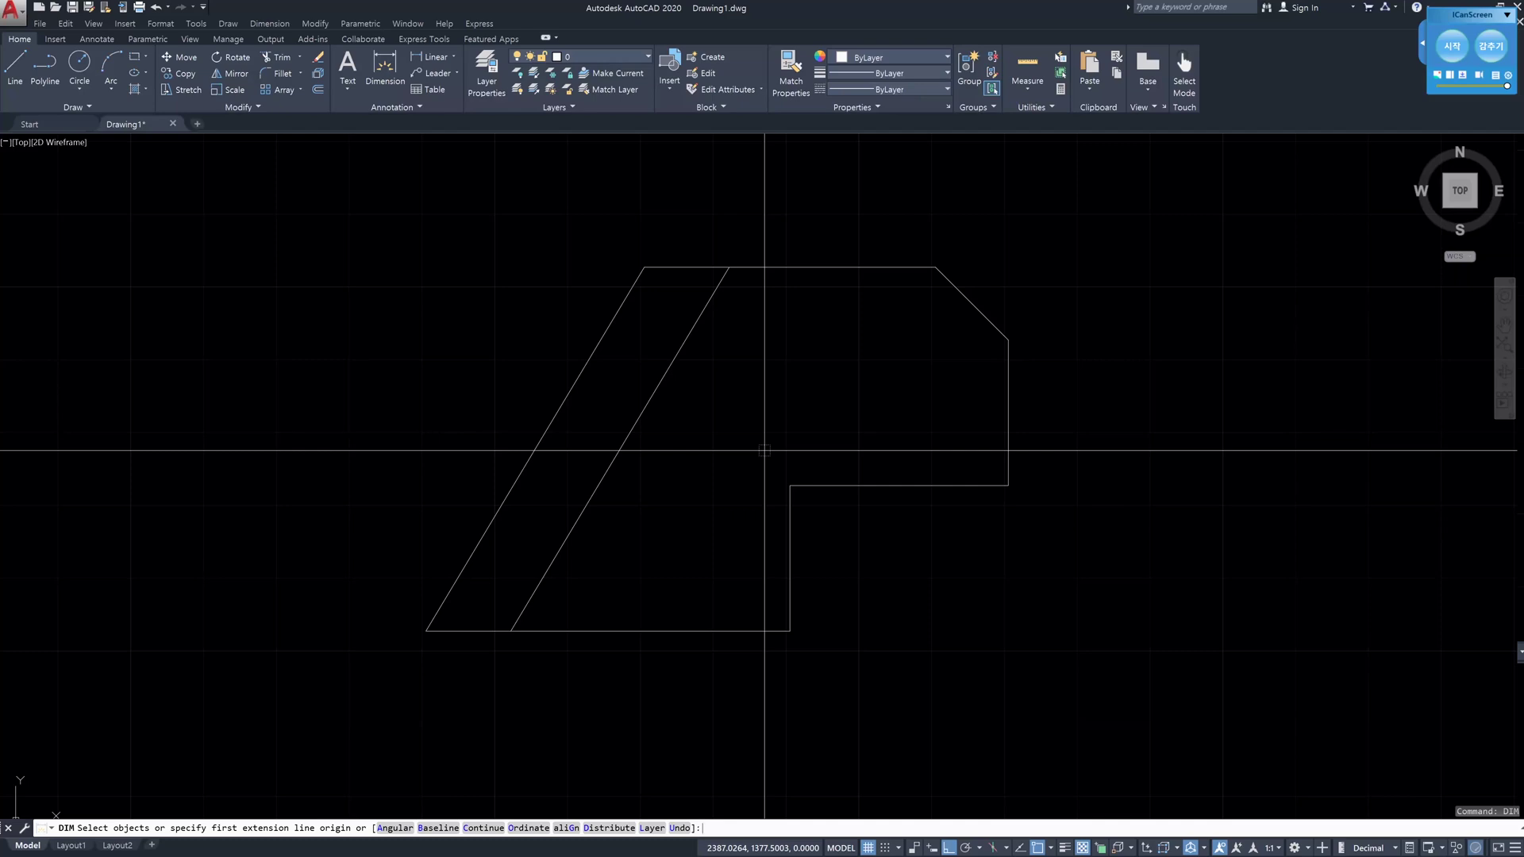
{"action": "key", "text": "Escape"}
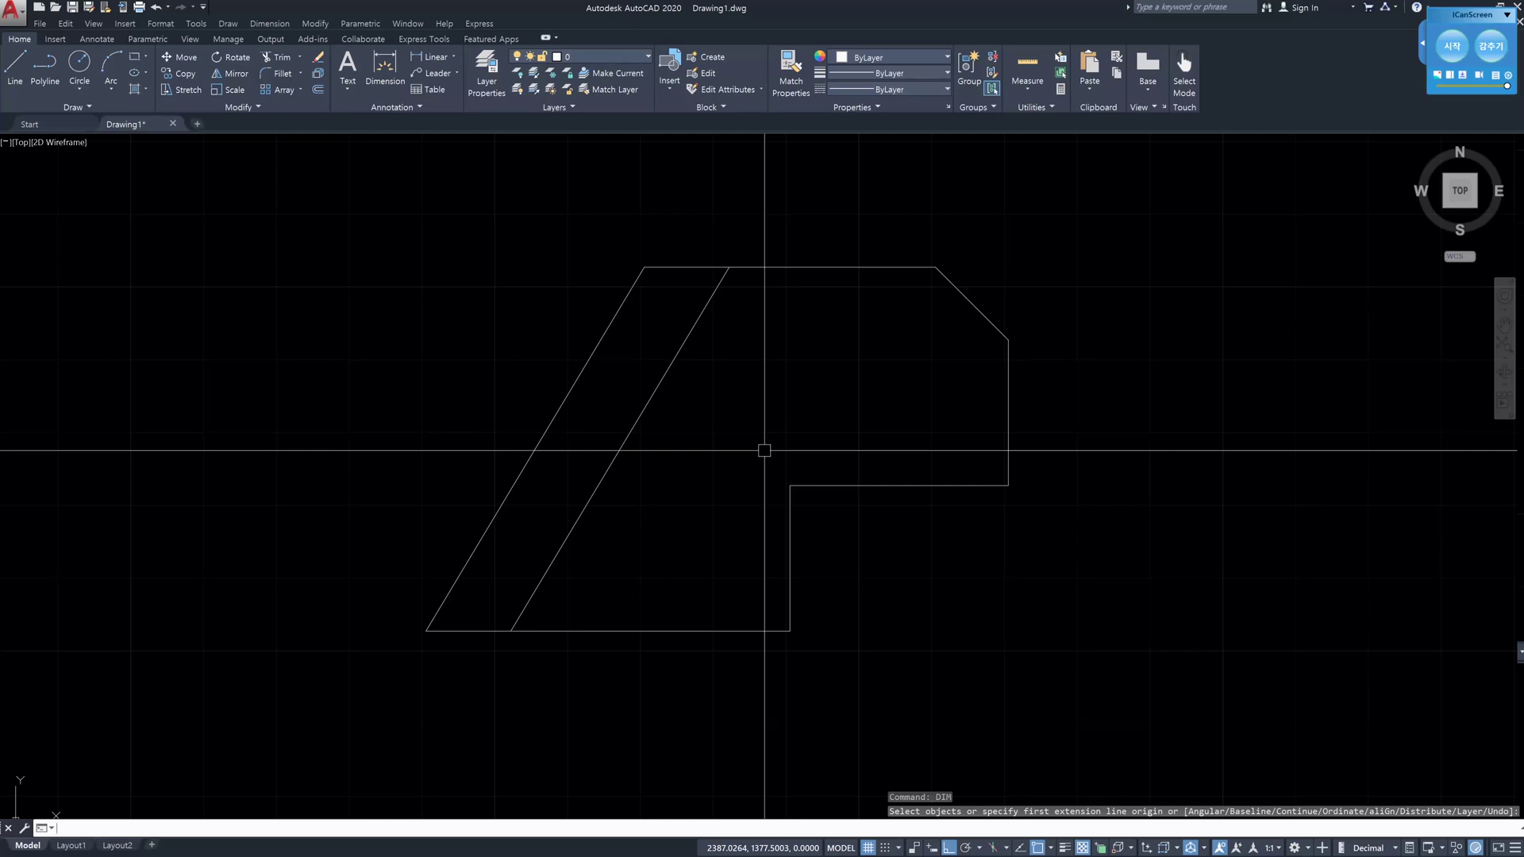
{"action": "type", "text": "dimli"}
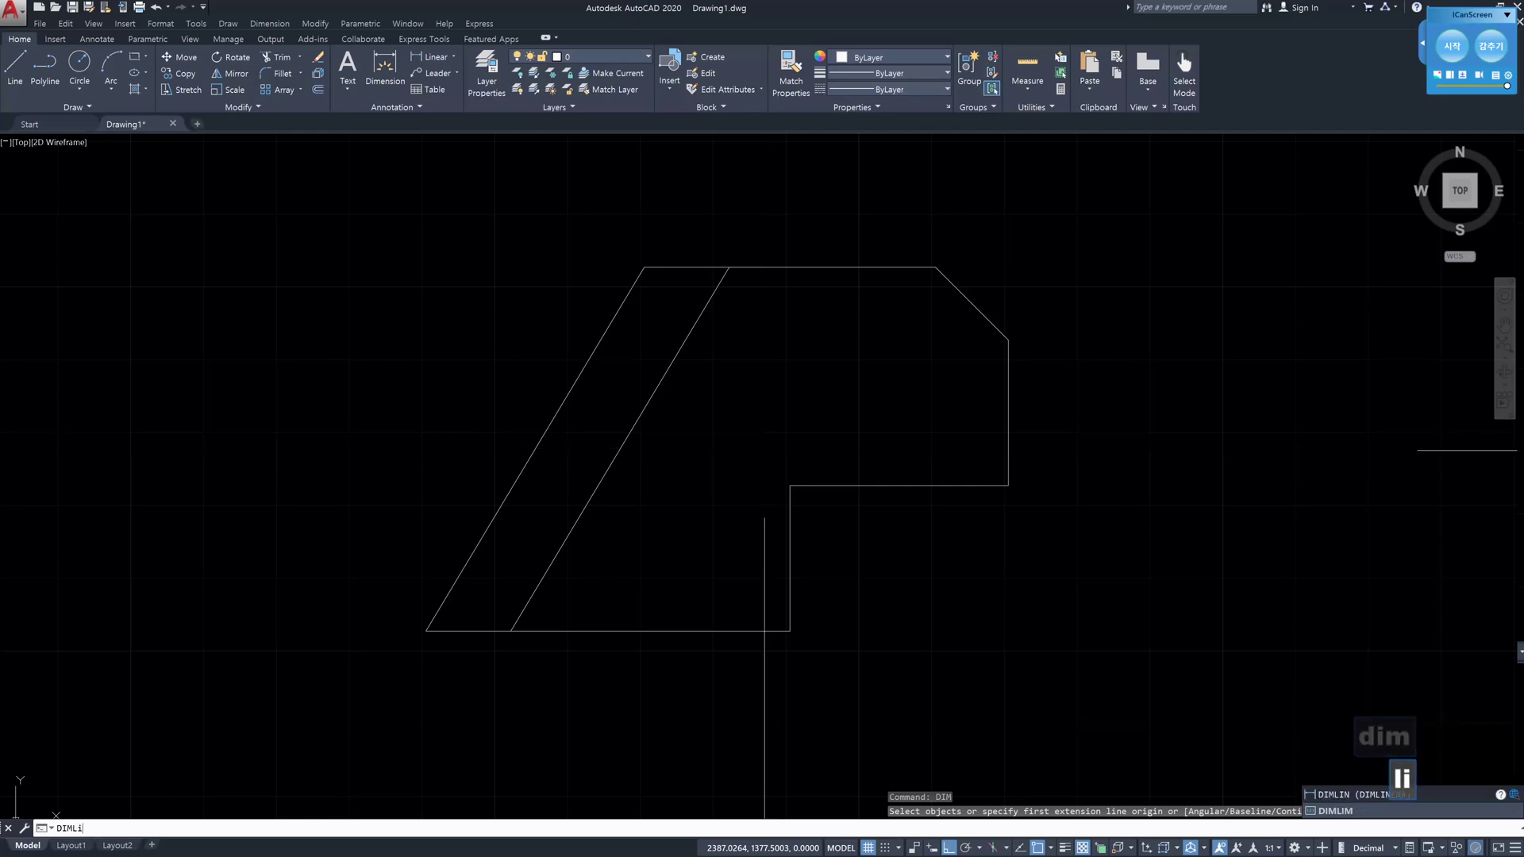
{"action": "type", "text": "near"}
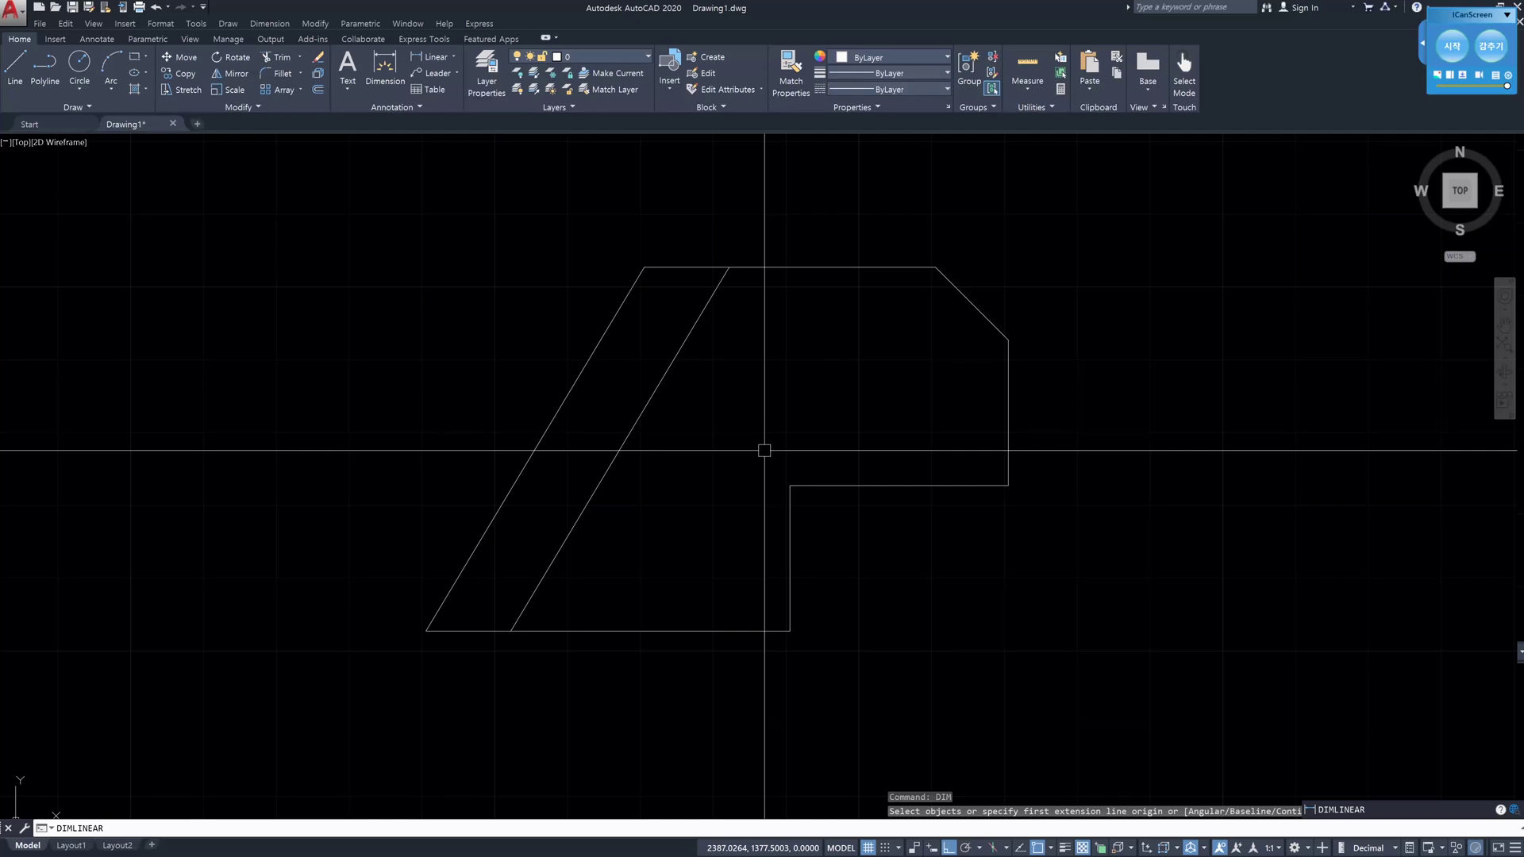
{"action": "key", "text": "Return"}
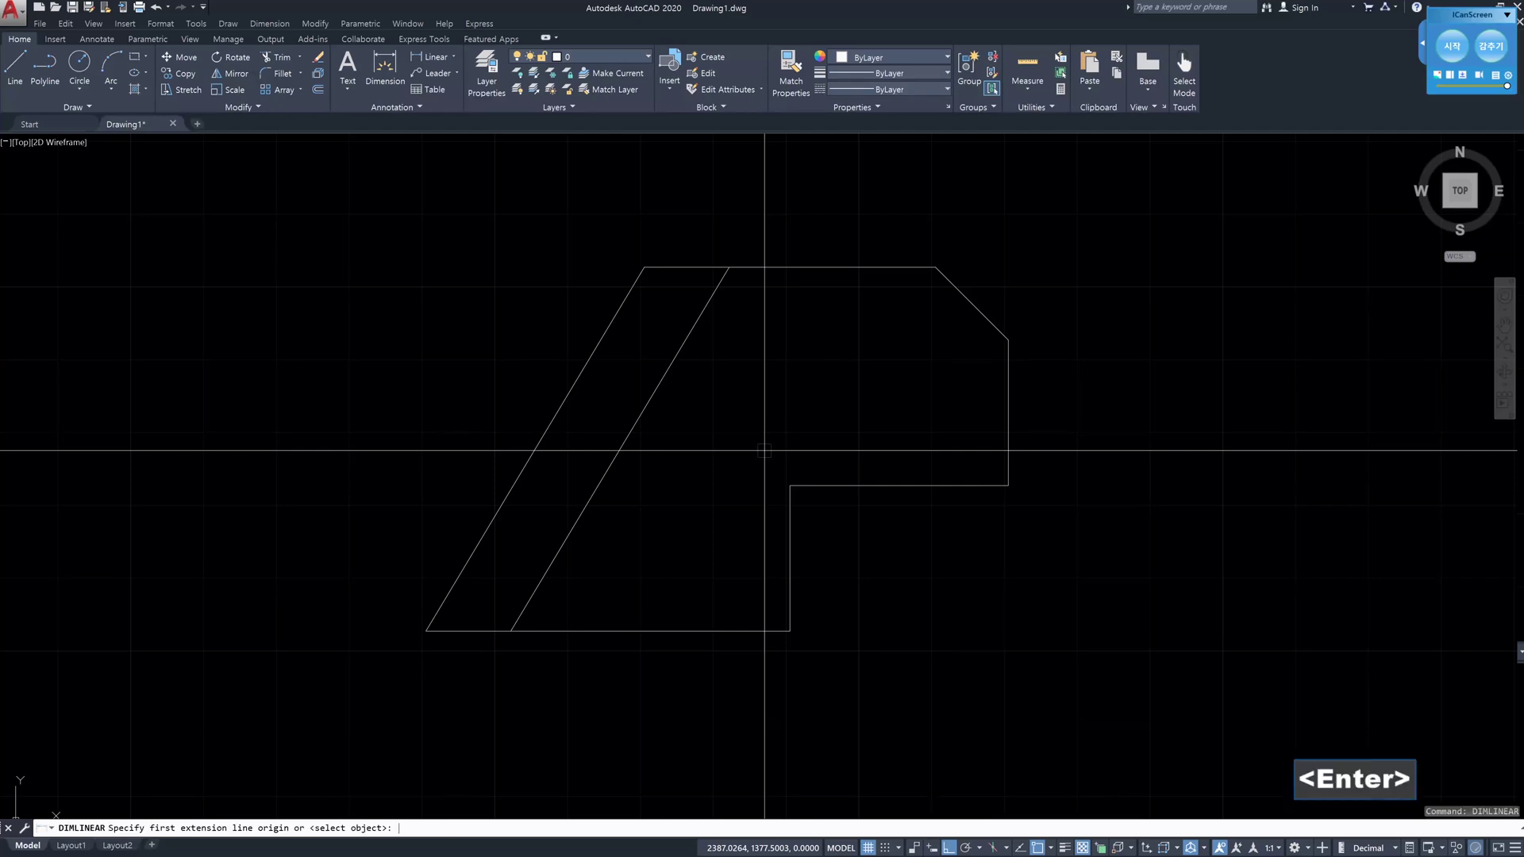
{"action": "key", "text": "Escape"}
{"action": "key", "text": "Escape"}
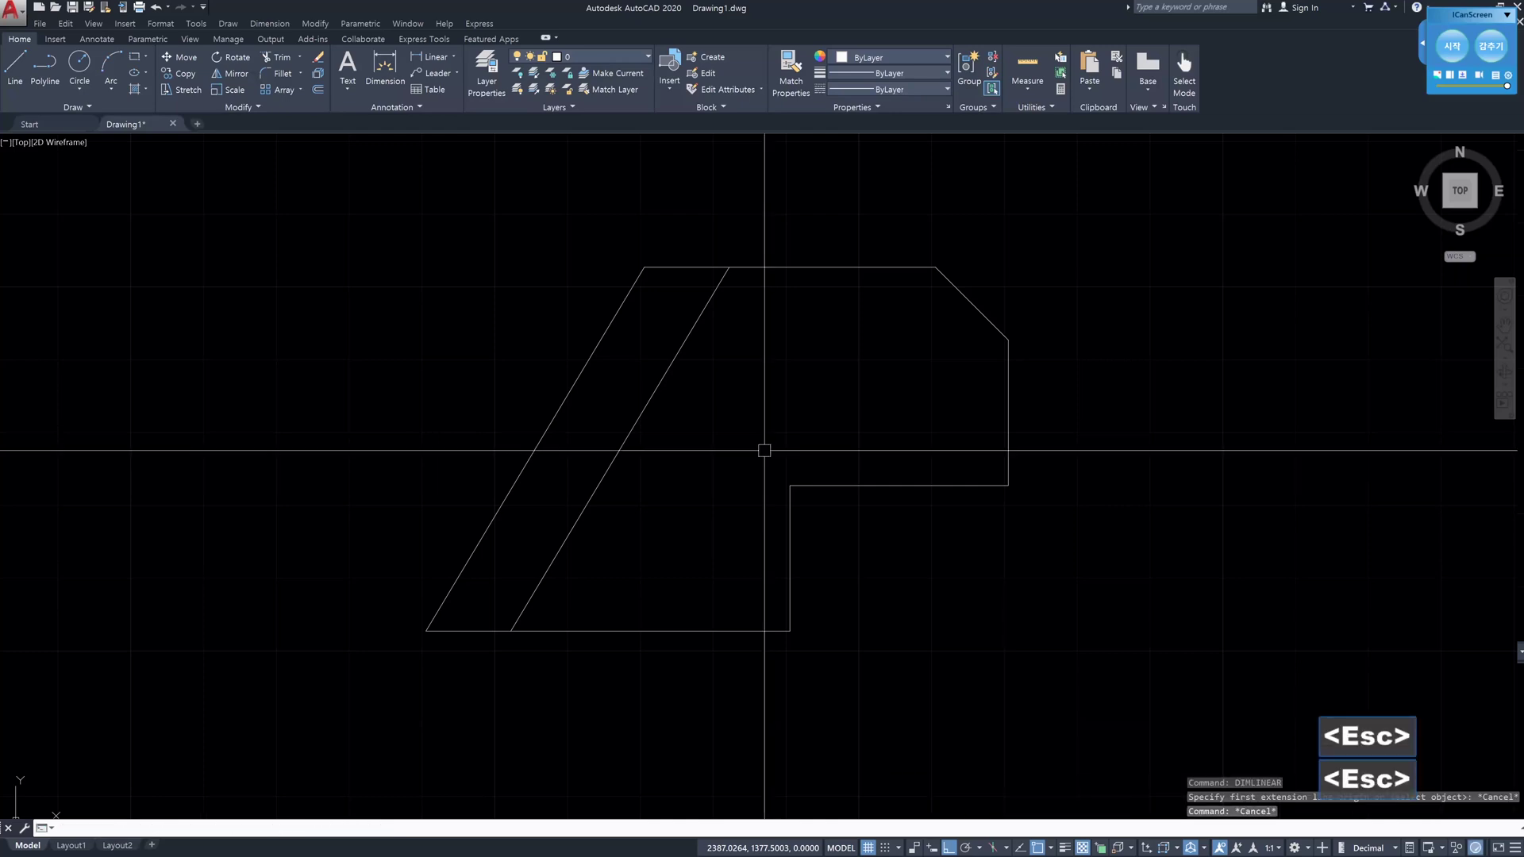
- Add a horizontal linear dimension from the bottom edge's right end to the outline's lower-right corner, placed below the shape
{"action": "type", "text": "dli"}
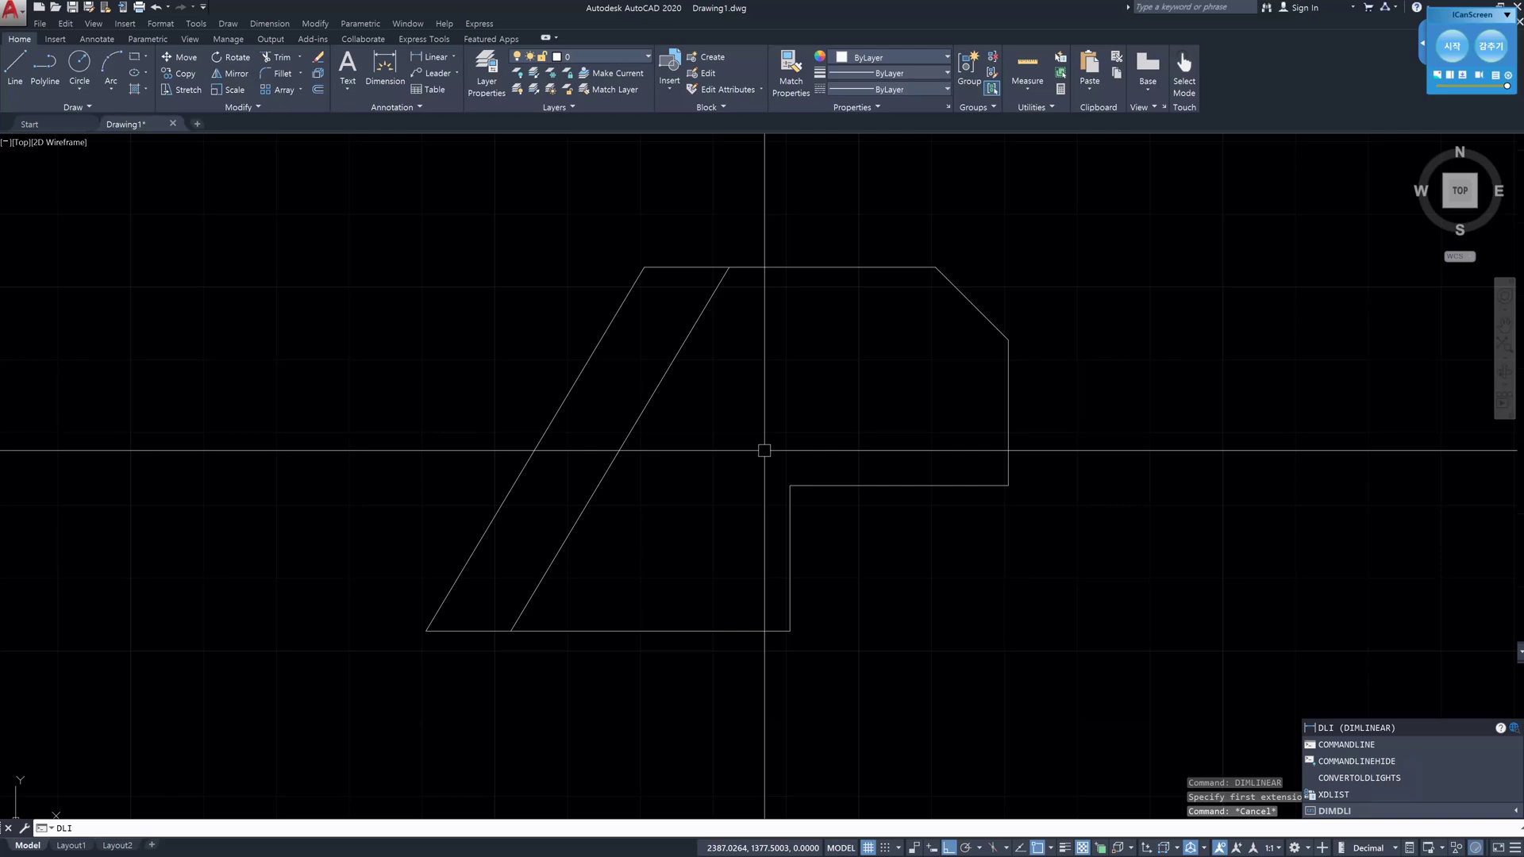
{"action": "key", "text": "Return"}
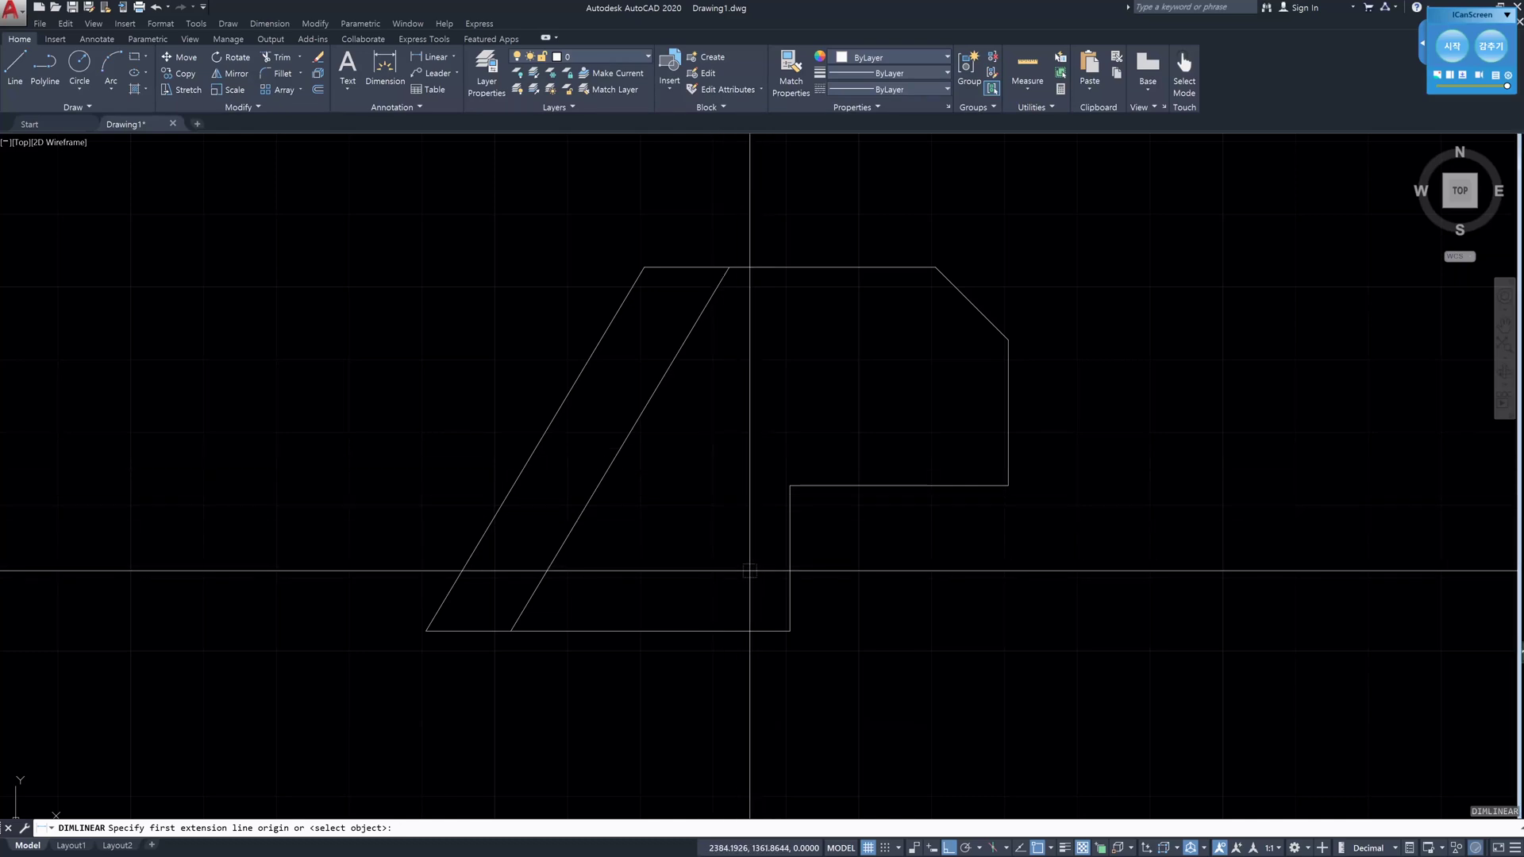
{"action": "left_click", "coordinate": [789, 631]}
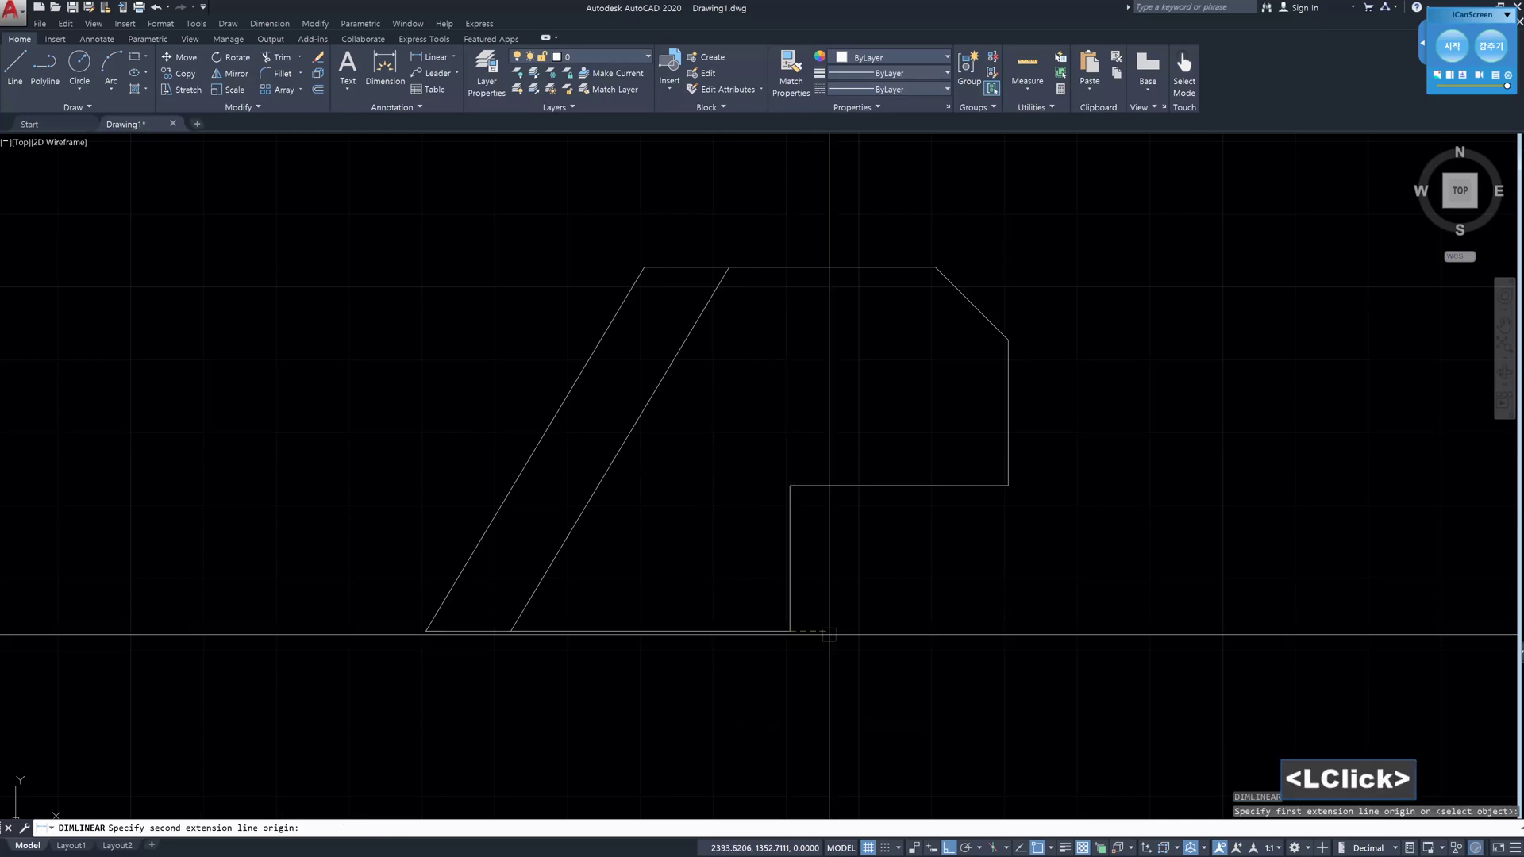
{"action": "left_click", "coordinate": [1008, 485]}
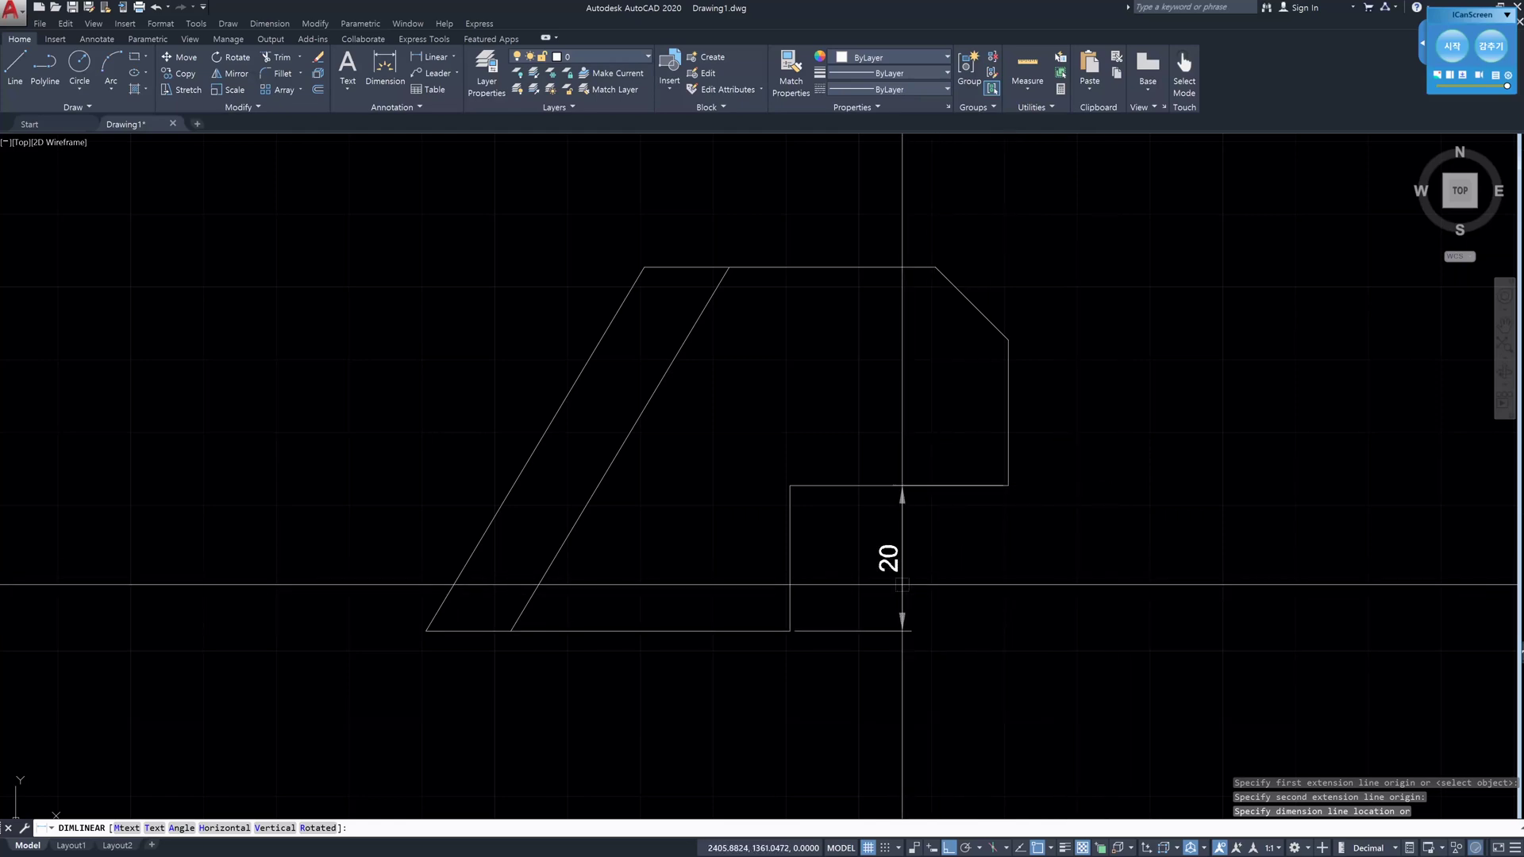
{"action": "left_click", "coordinate": [904, 689]}
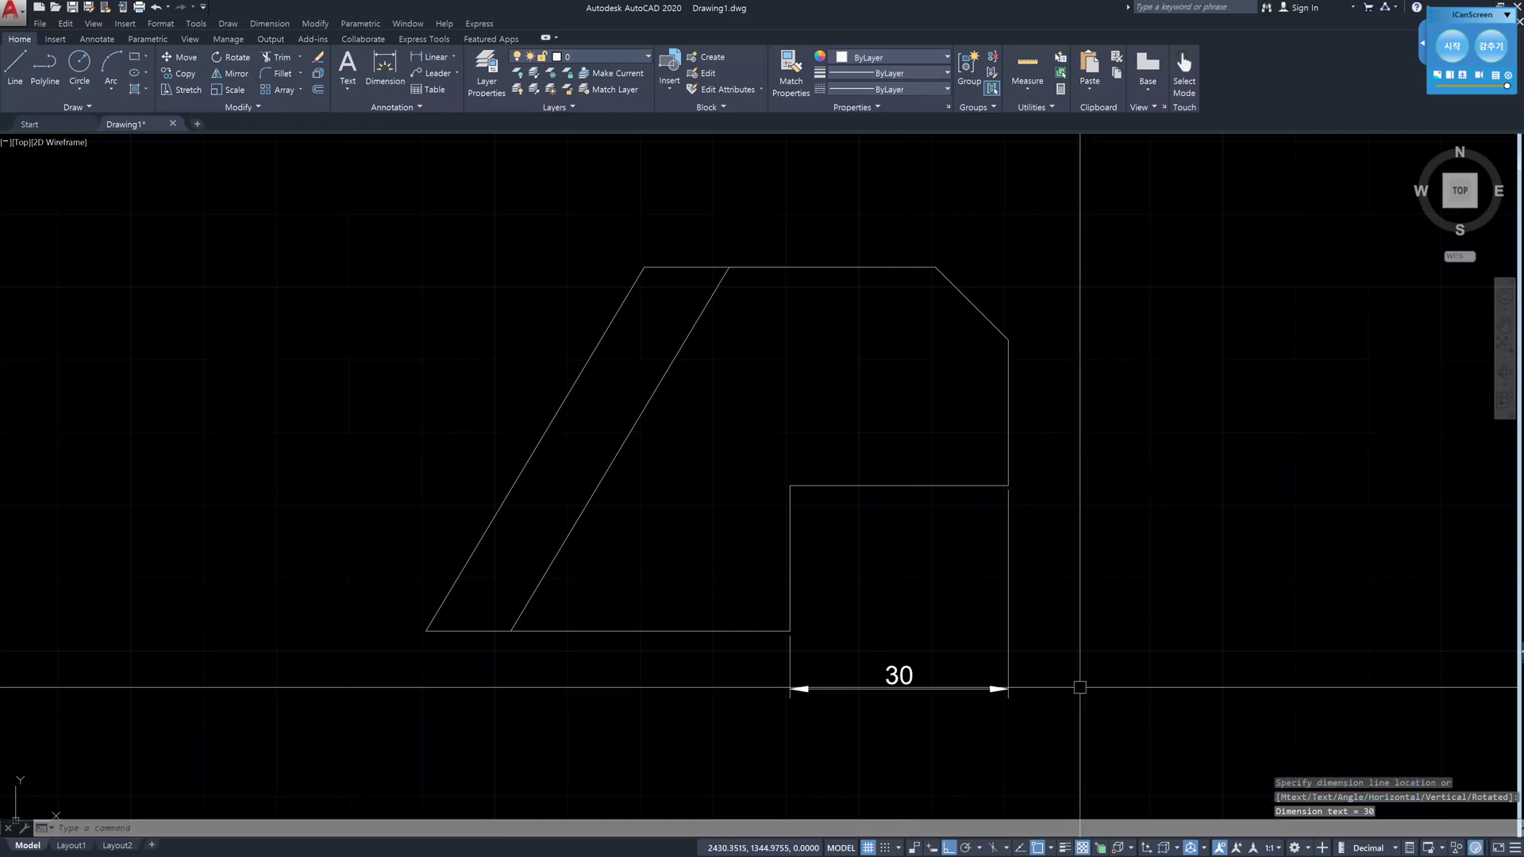
- Add a vertical linear dimension from the bottom edge's right end to the outline's lower-right corner, placed right of the shape
{"action": "type", "text": "dli"}
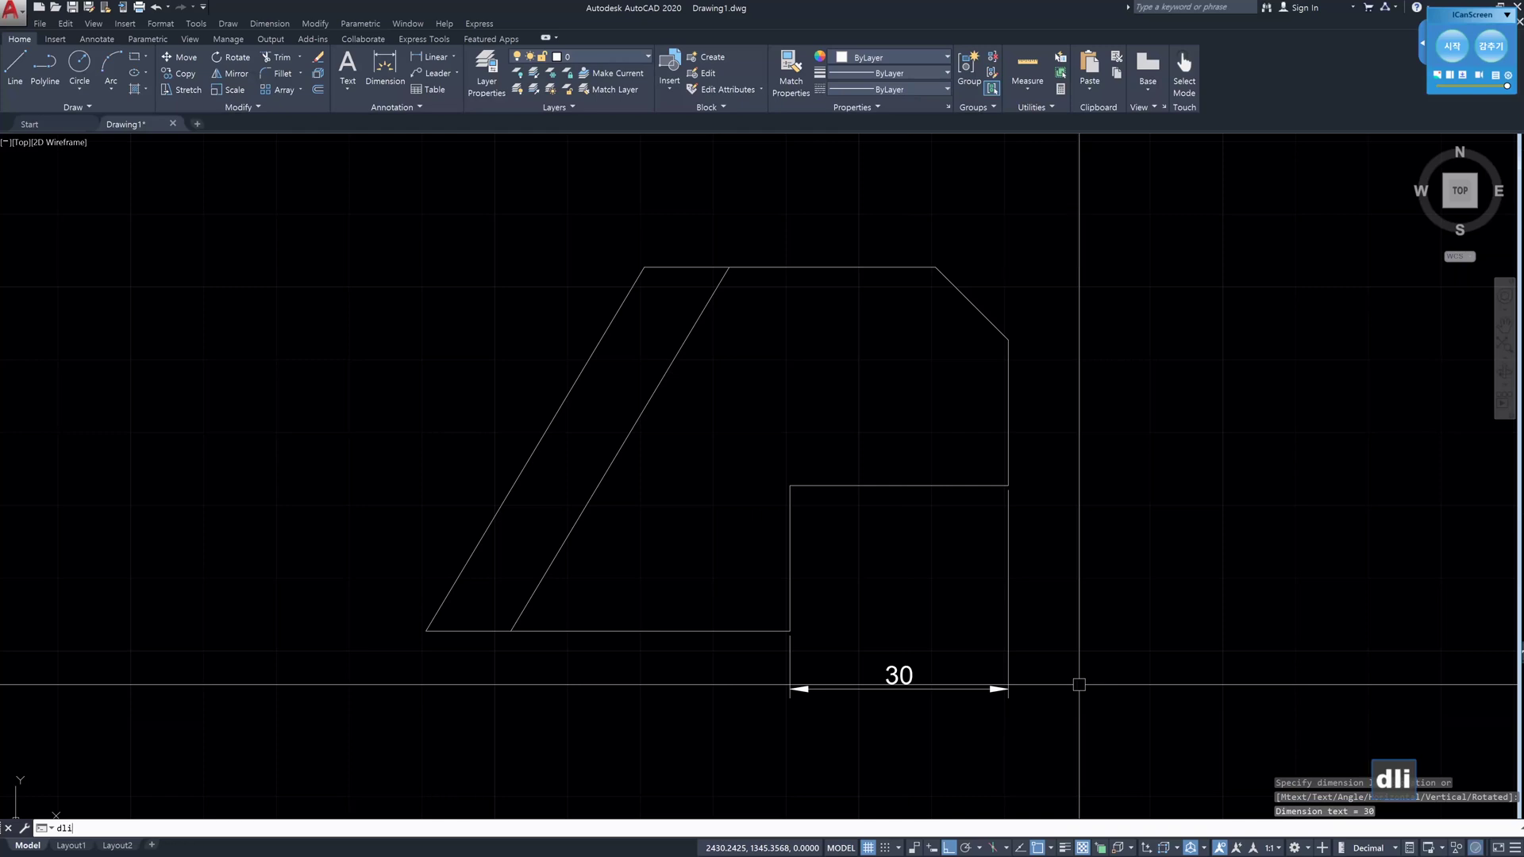
{"action": "key", "text": "Return"}
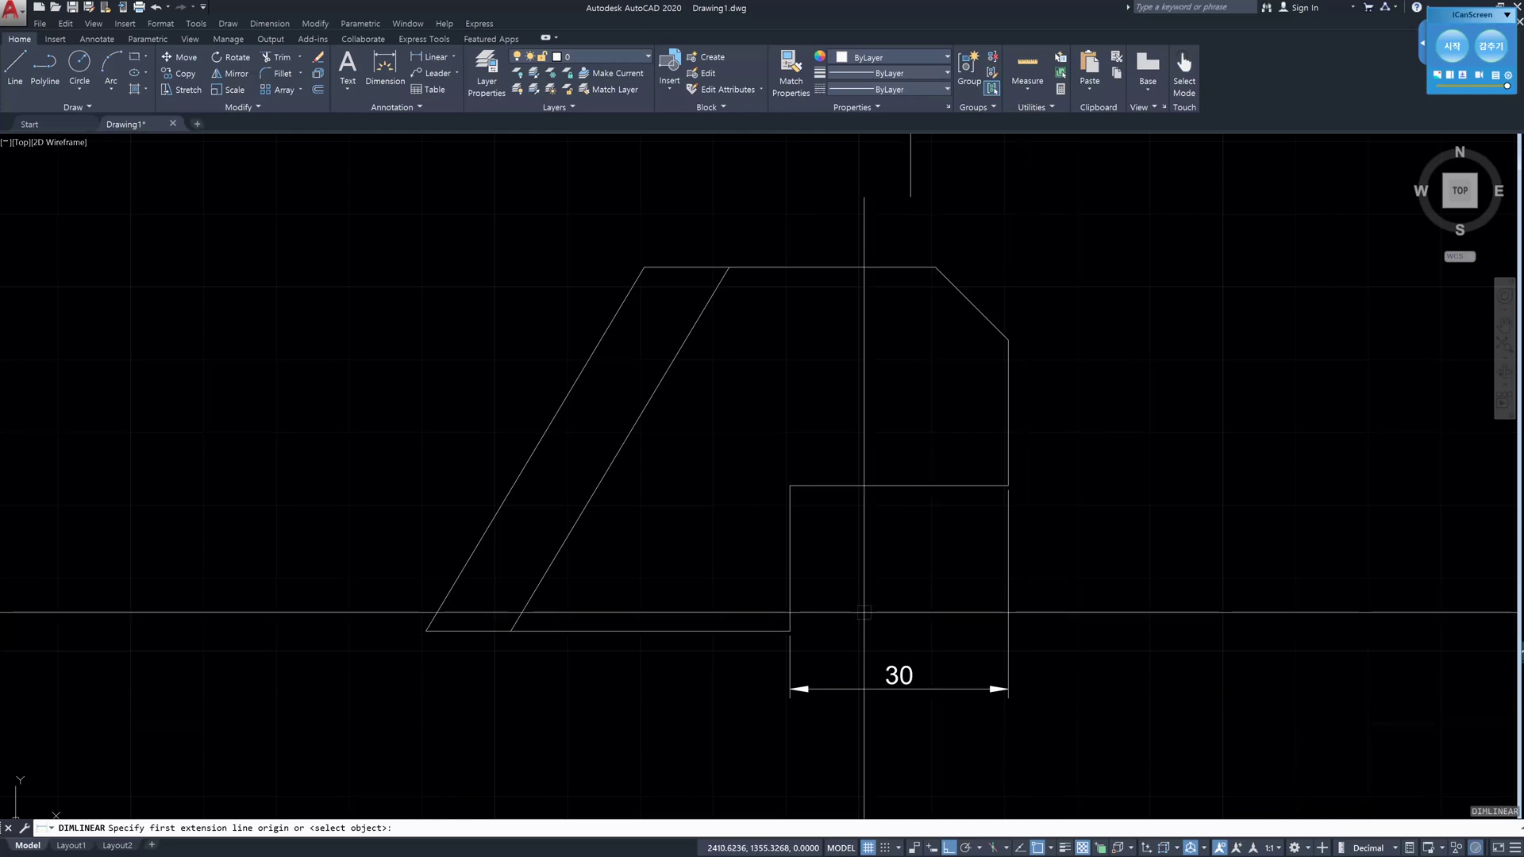
{"action": "left_click", "coordinate": [790, 615]}
{"action": "left_click", "coordinate": [1004, 486]}
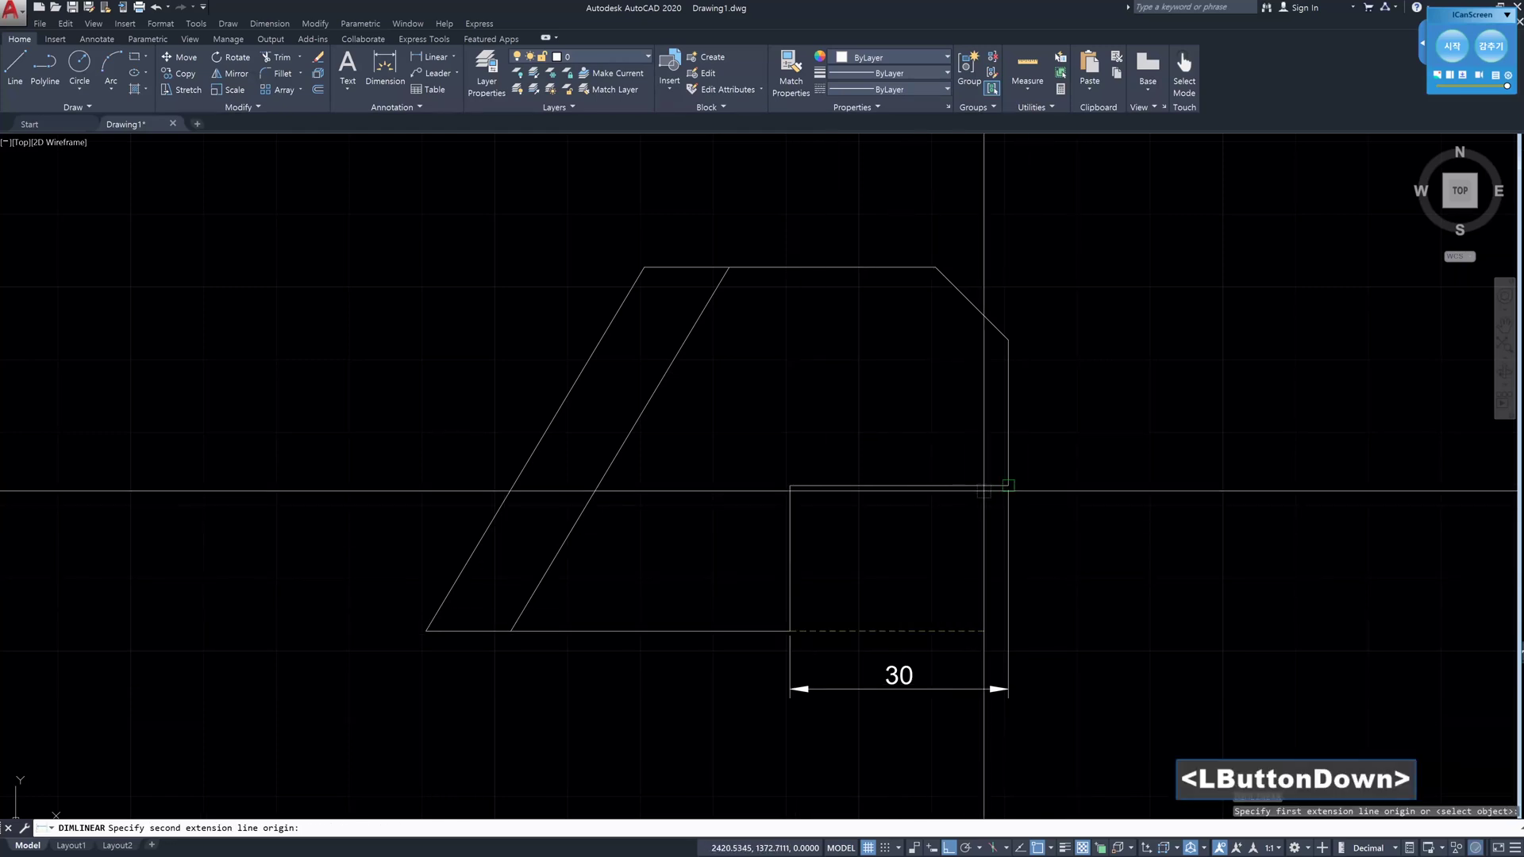
{"action": "left_click", "coordinate": [1068, 535]}
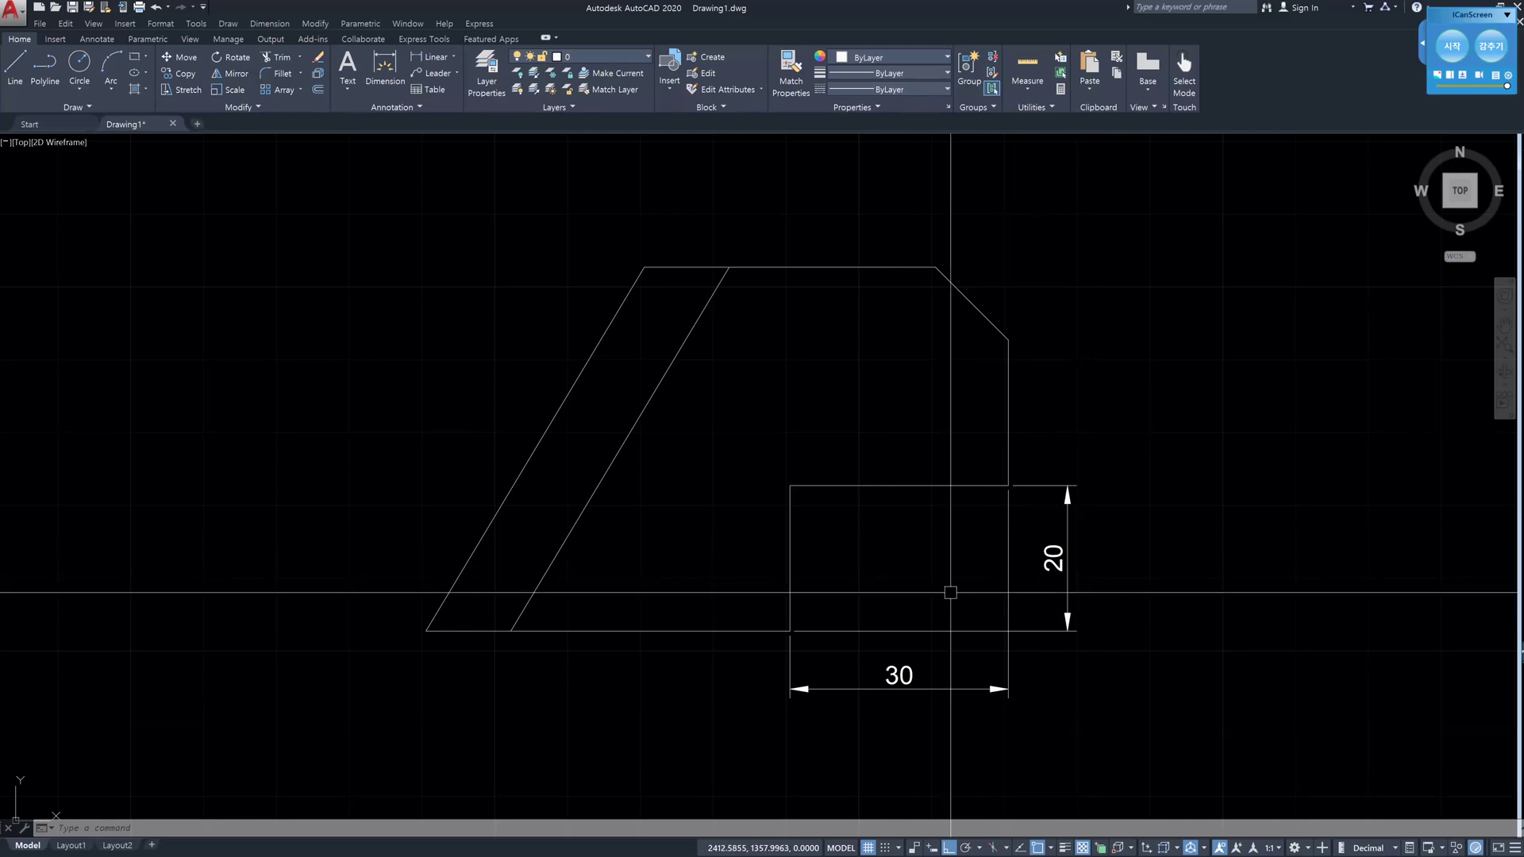
- Add a linear dimension to the bottom edge by selecting the line itself, aligned with the existing horizontal dimension below the shape
{"action": "type", "text": "dli"}
{"action": "key", "text": "Return"}
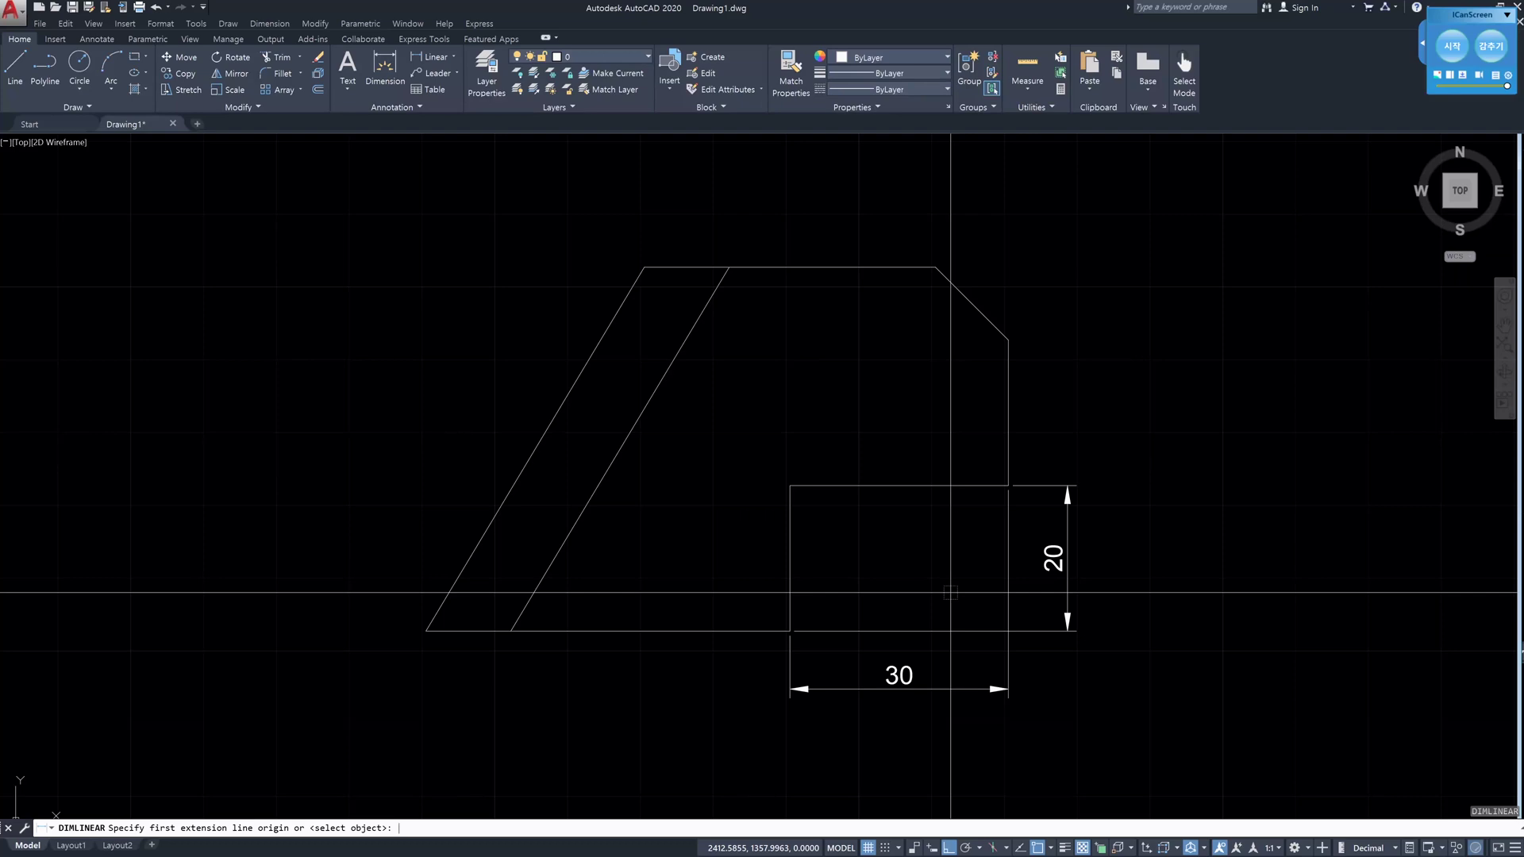
{"action": "key", "text": "Return"}
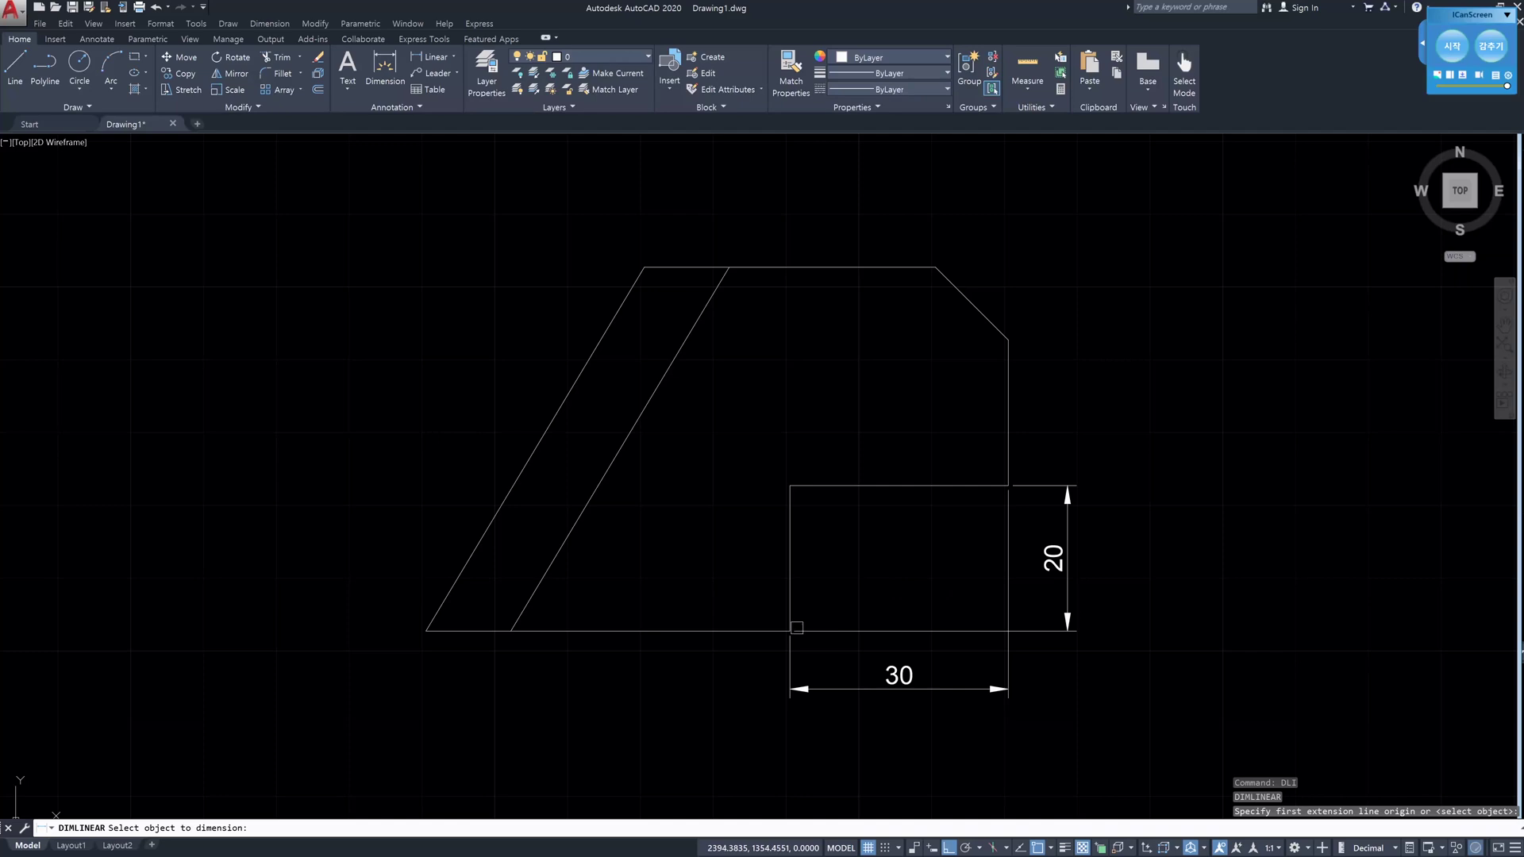
{"action": "left_click", "coordinate": [737, 631]}
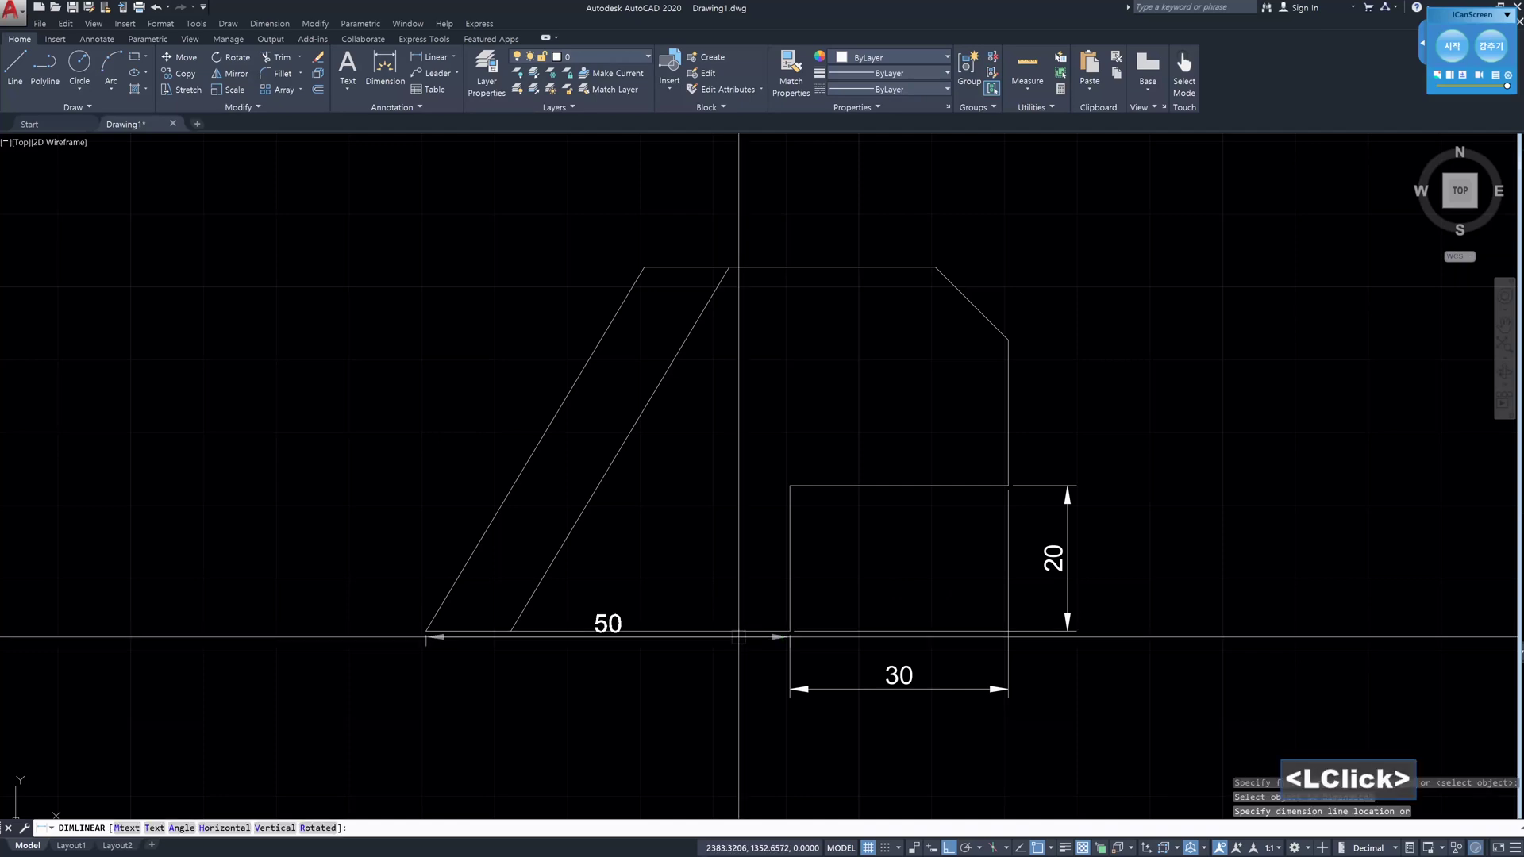
{"action": "left_click", "coordinate": [789, 689]}
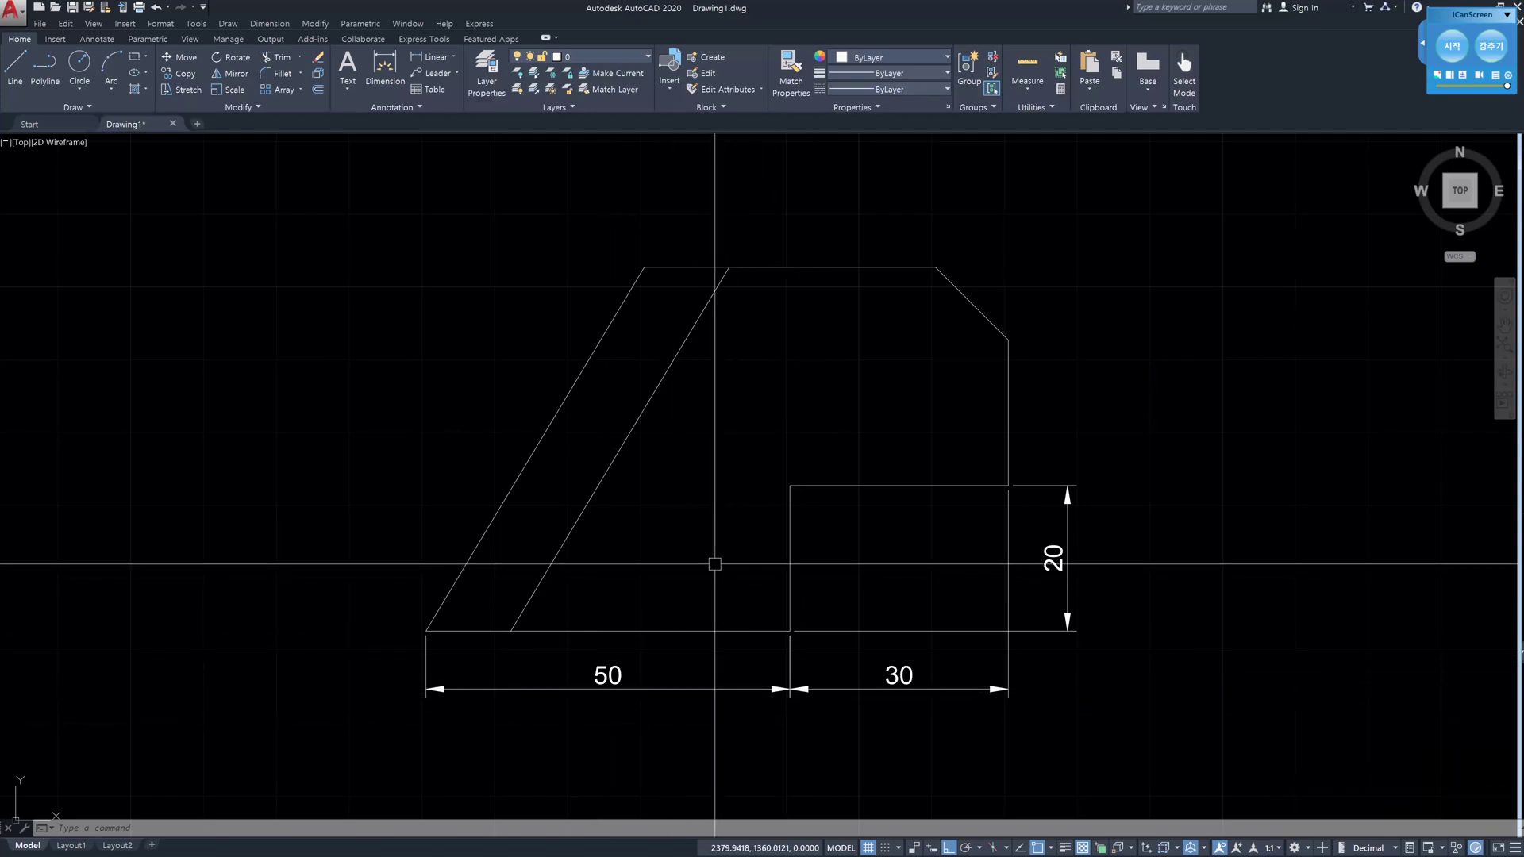
- Dimension the horizontal extent of the outer slanted line as an object, placing the dimension above the shape
{"action": "key", "text": "space"}
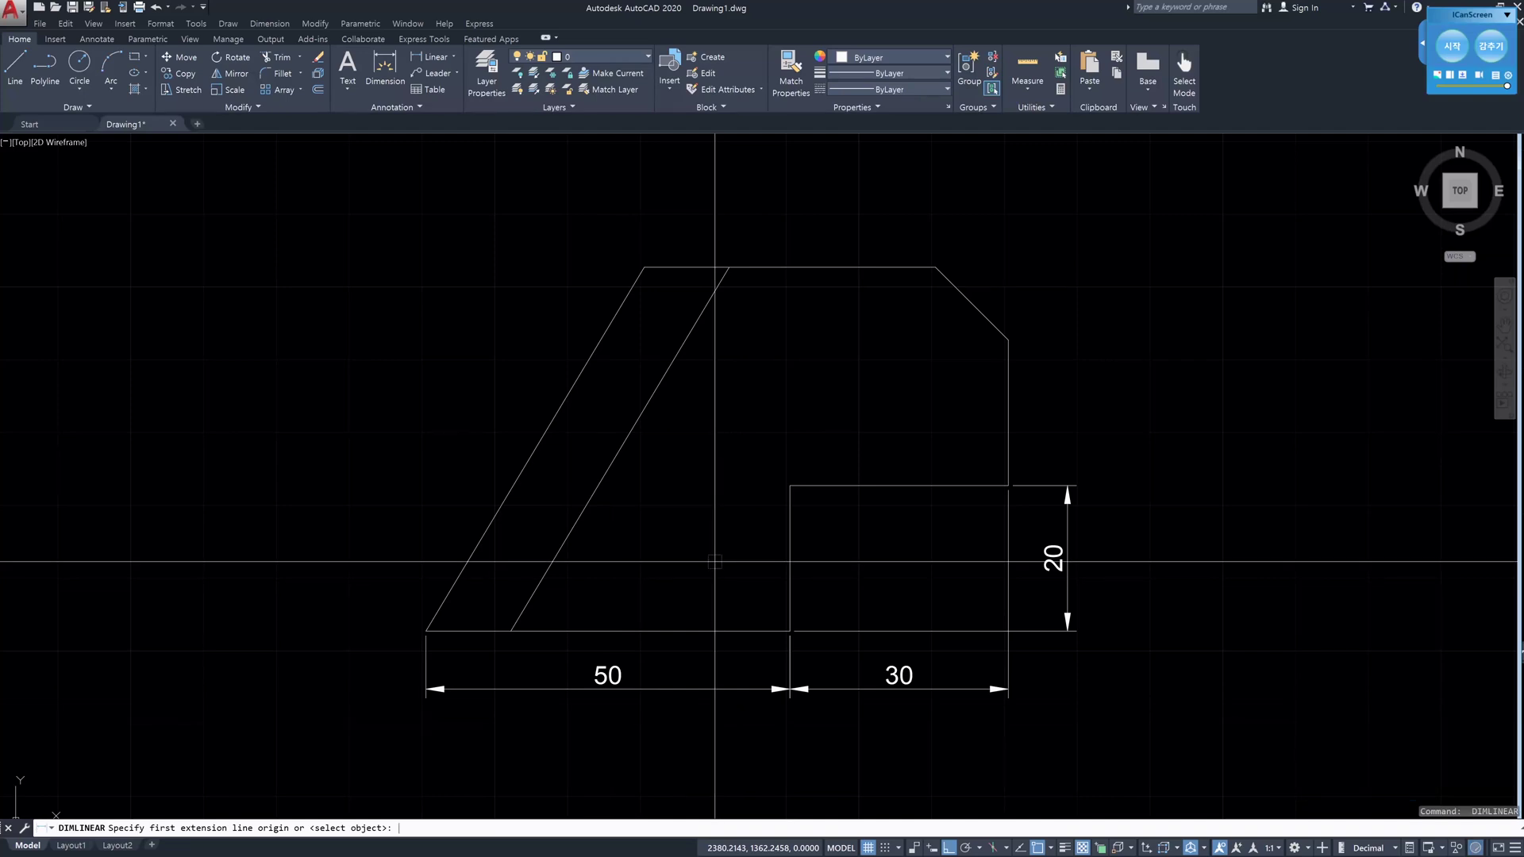
{"action": "key", "text": "space"}
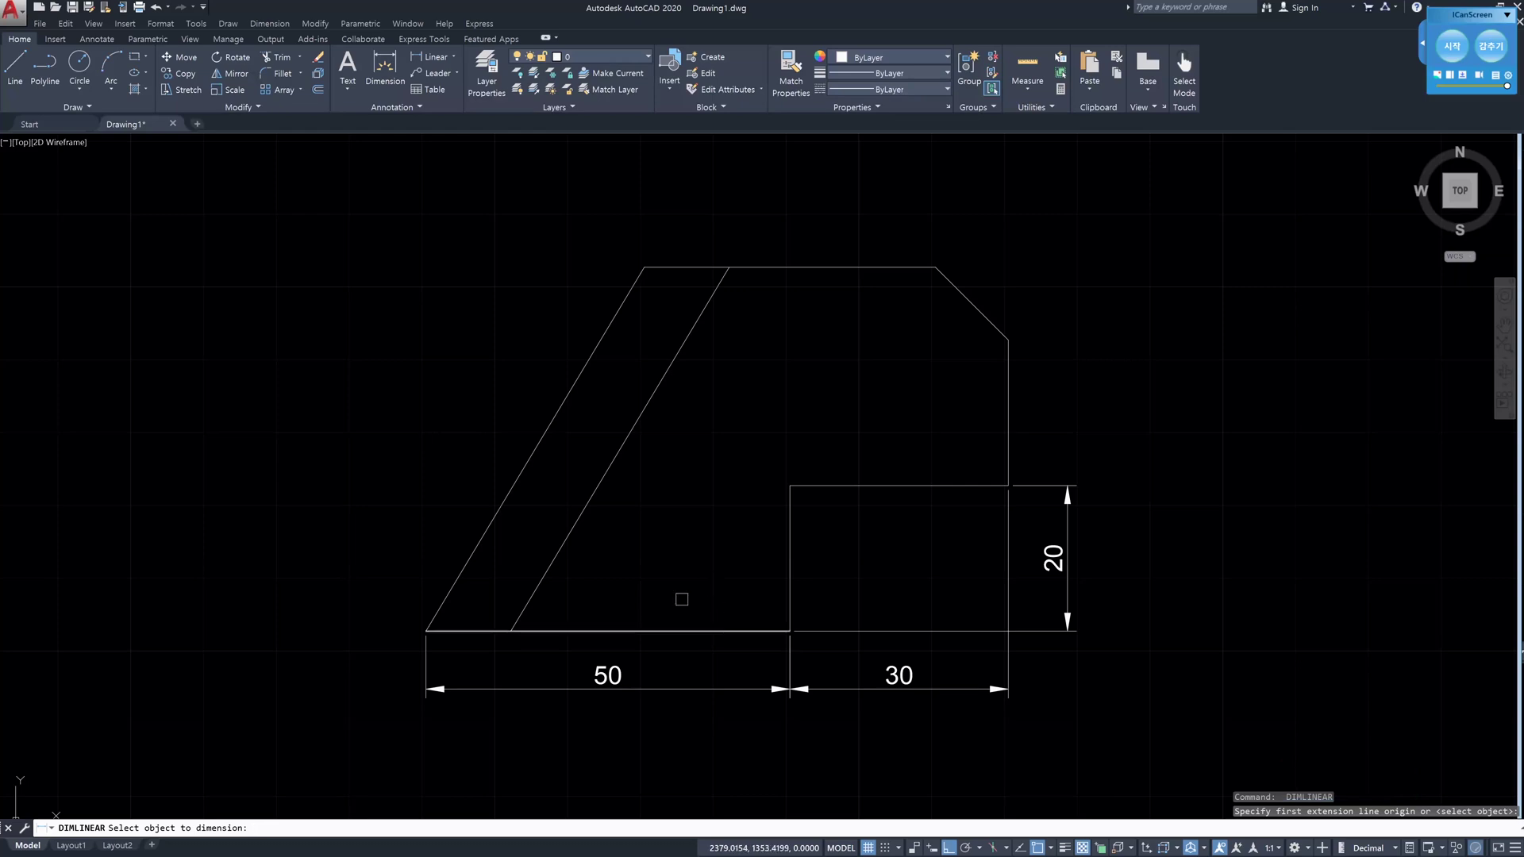
{"action": "left_click", "coordinate": [526, 469]}
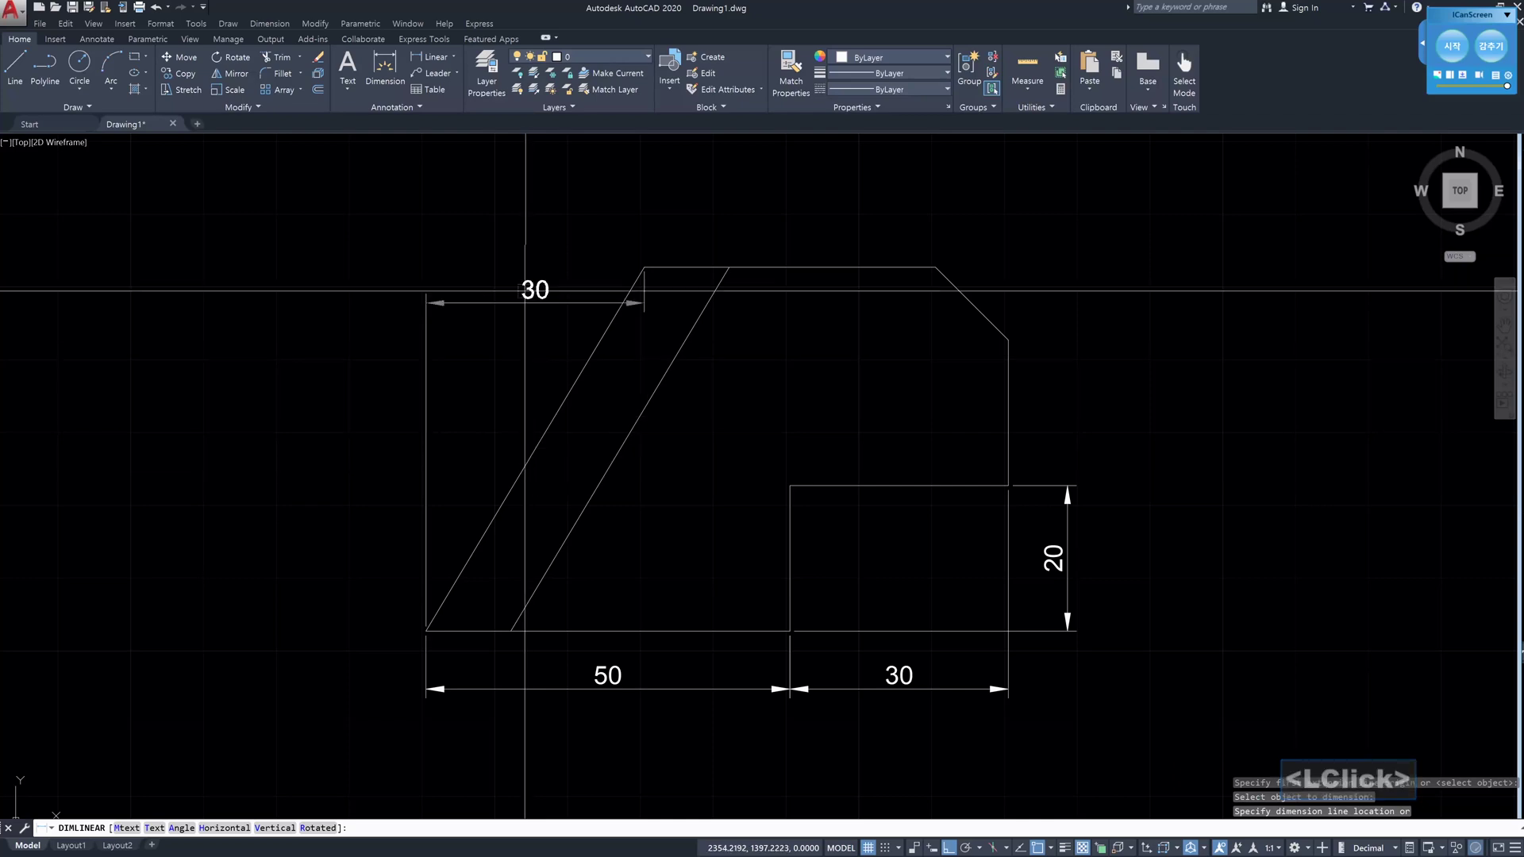
{"action": "left_click", "coordinate": [530, 210]}
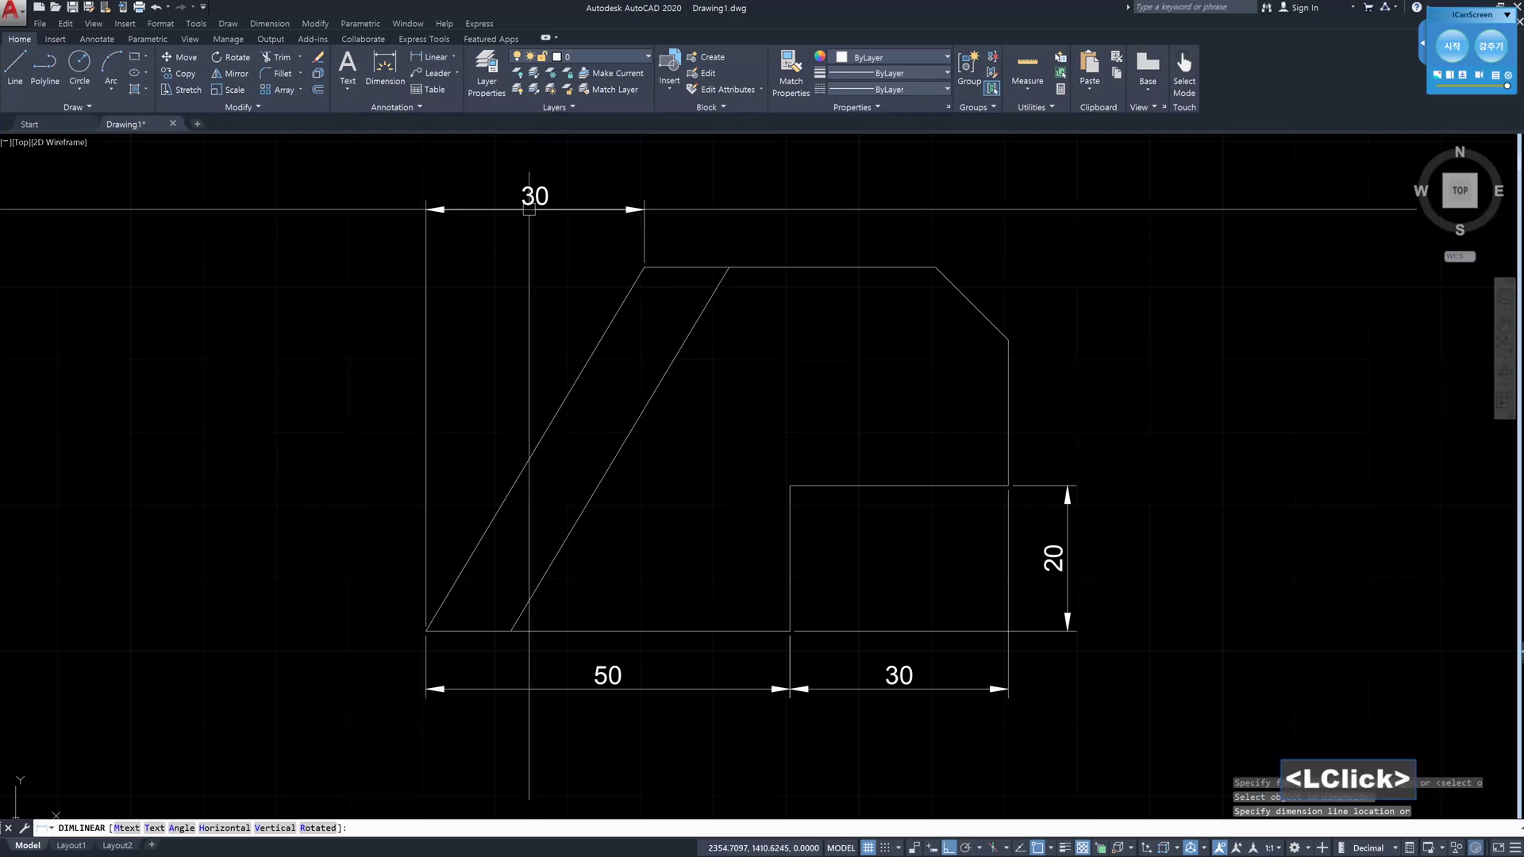
- Dimension the vertical extent of the outer slanted line as an object, placing the dimension left of the shape
{"action": "key", "text": "space"}
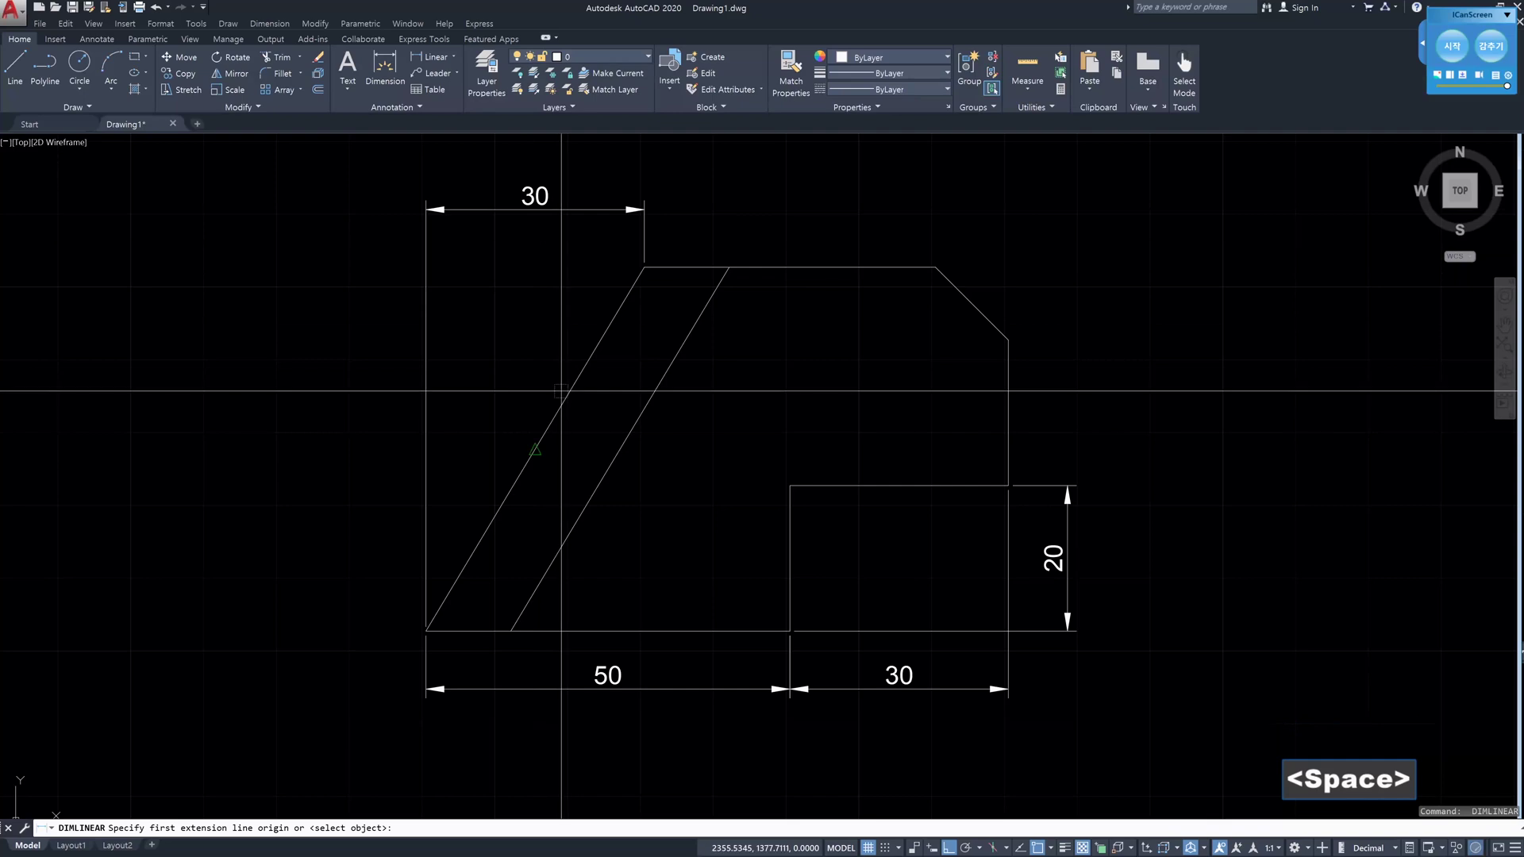
{"action": "key", "text": "space"}
{"action": "left_click", "coordinate": [427, 398]}
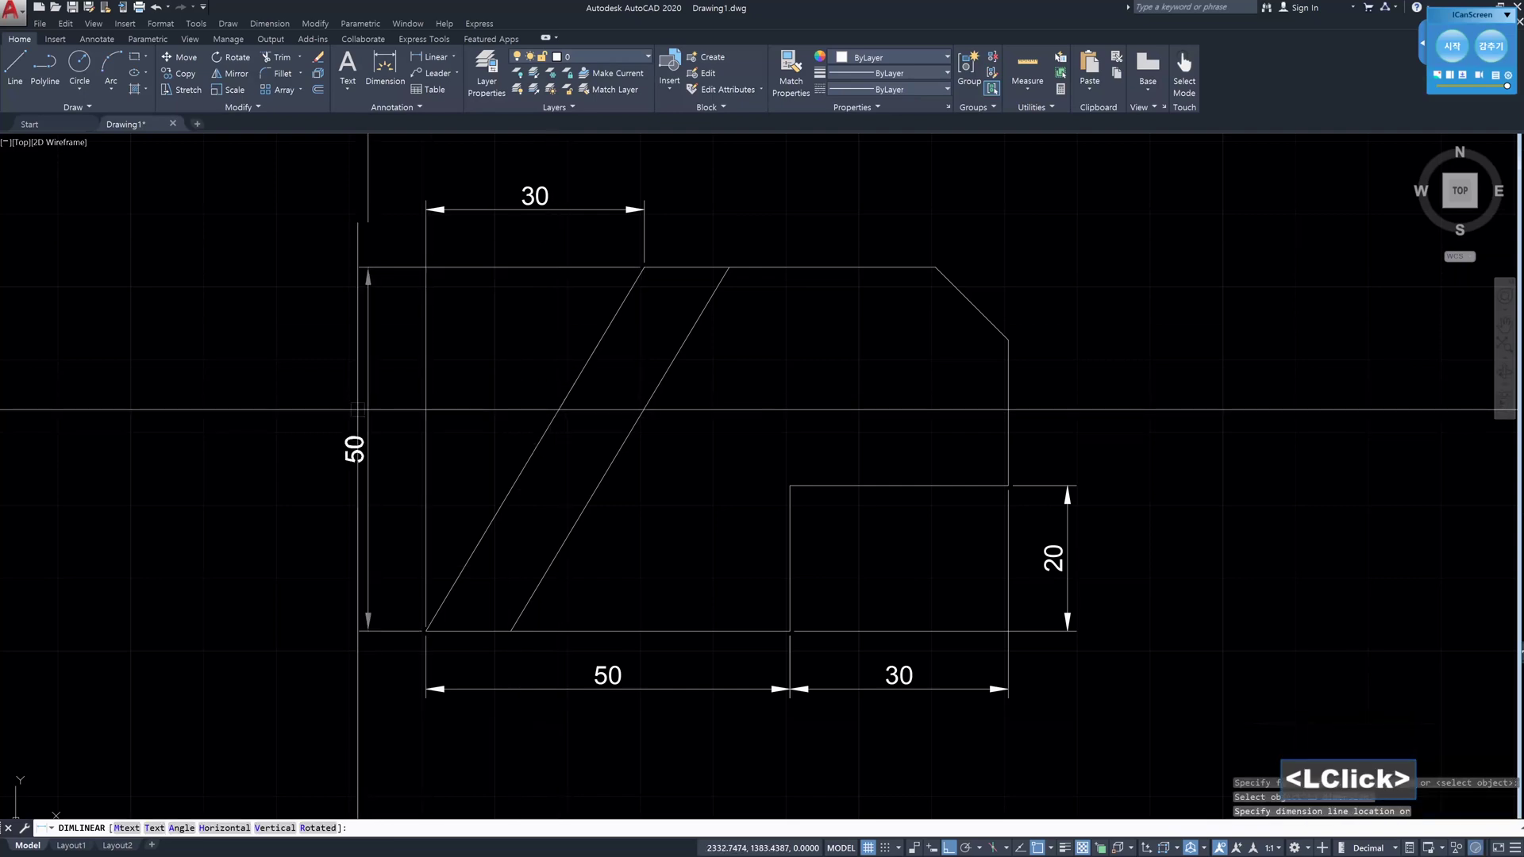
{"action": "left_click", "coordinate": [358, 413]}
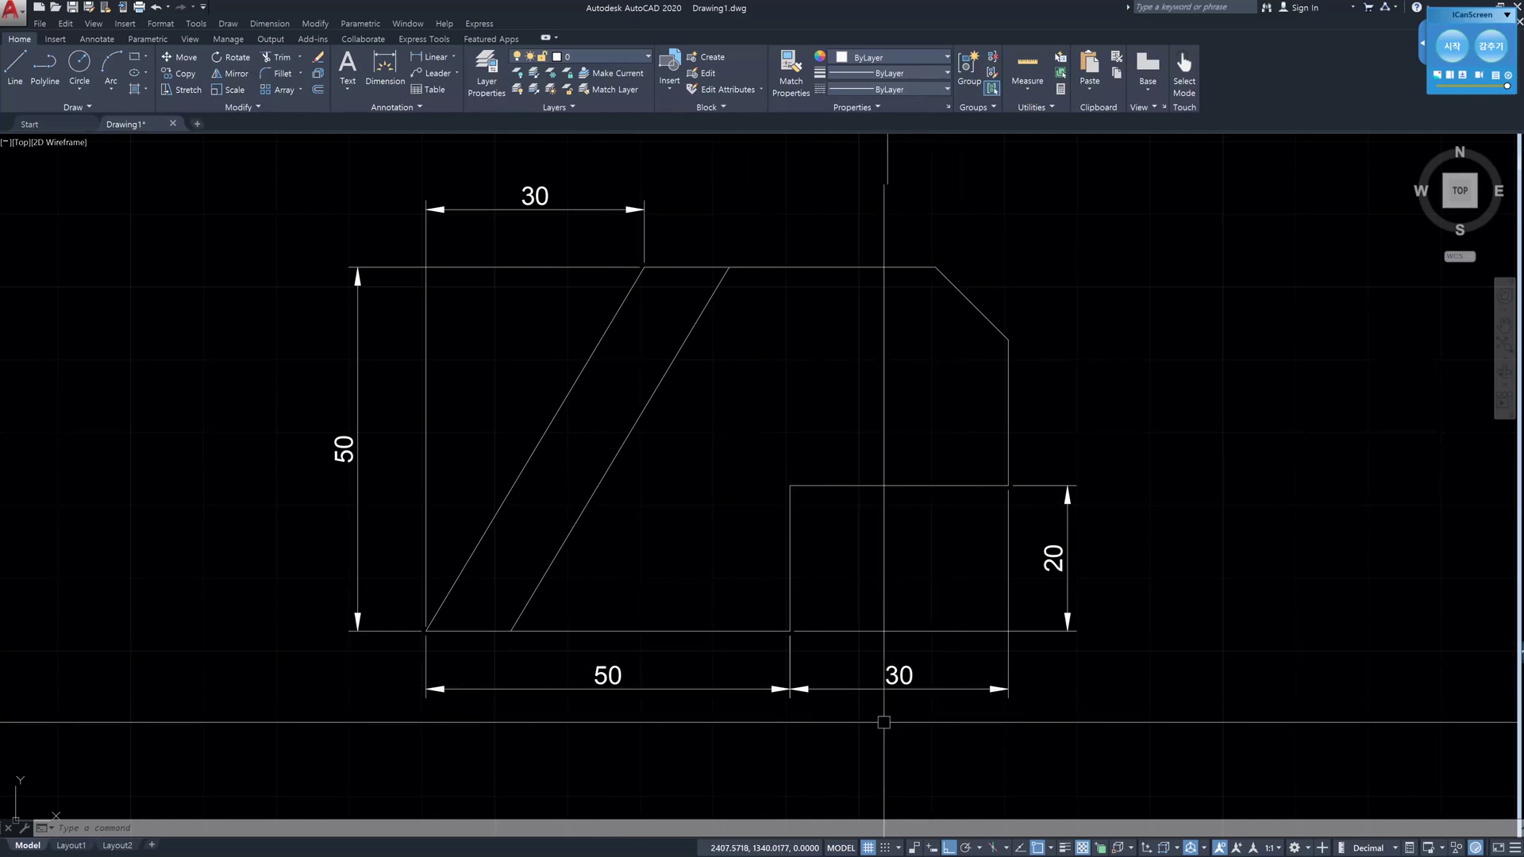
- Replace the 30 dimension below the notch with a linear dimension of the notch's horizontal edge, aligned with the bottom edge's dimension
{"action": "left_click", "coordinate": [928, 688]}
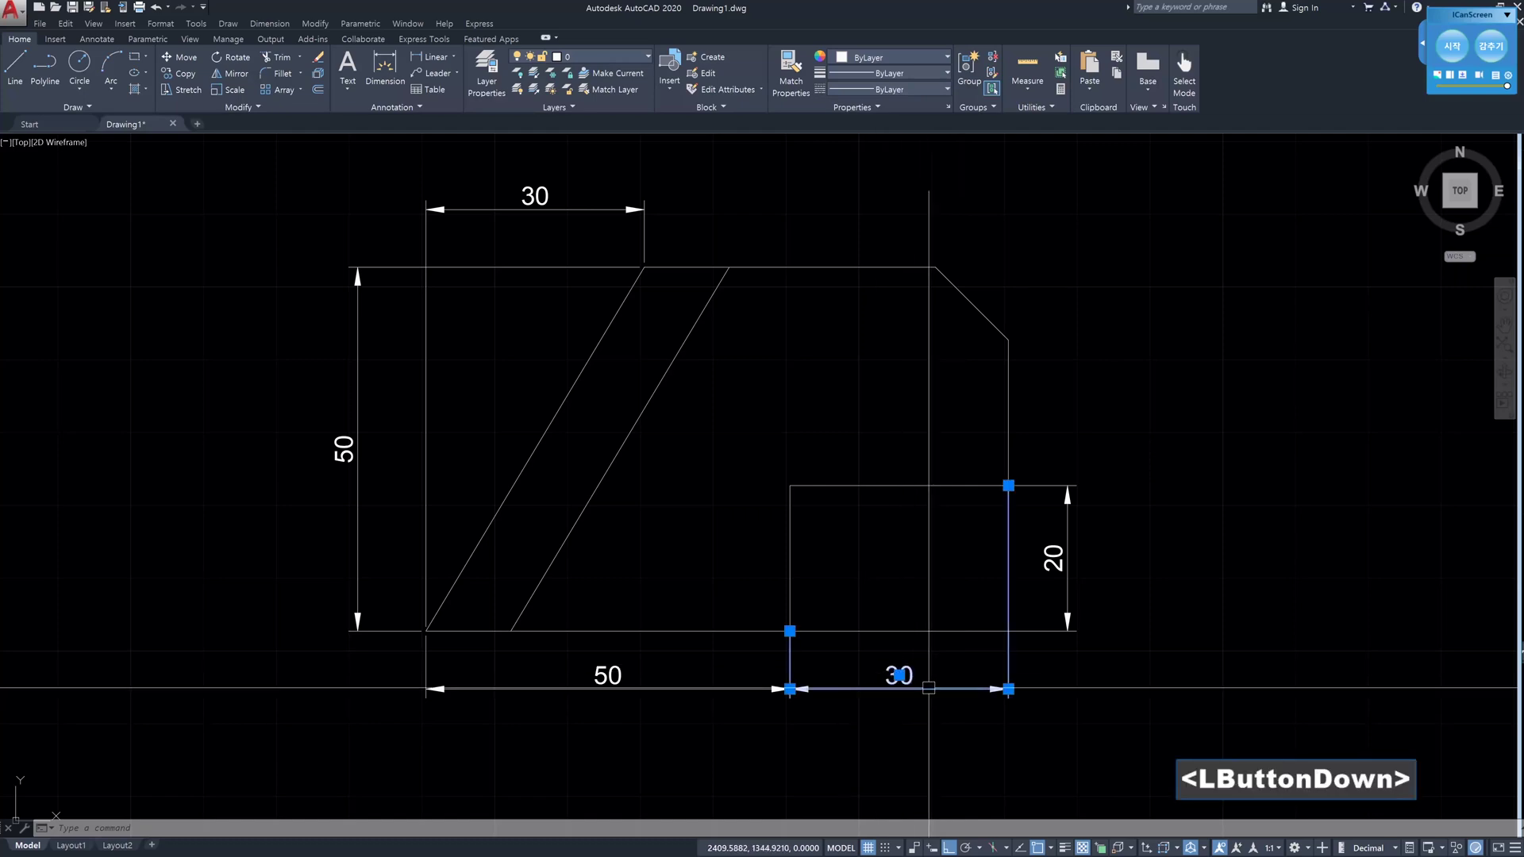
{"action": "key", "text": "Delete"}
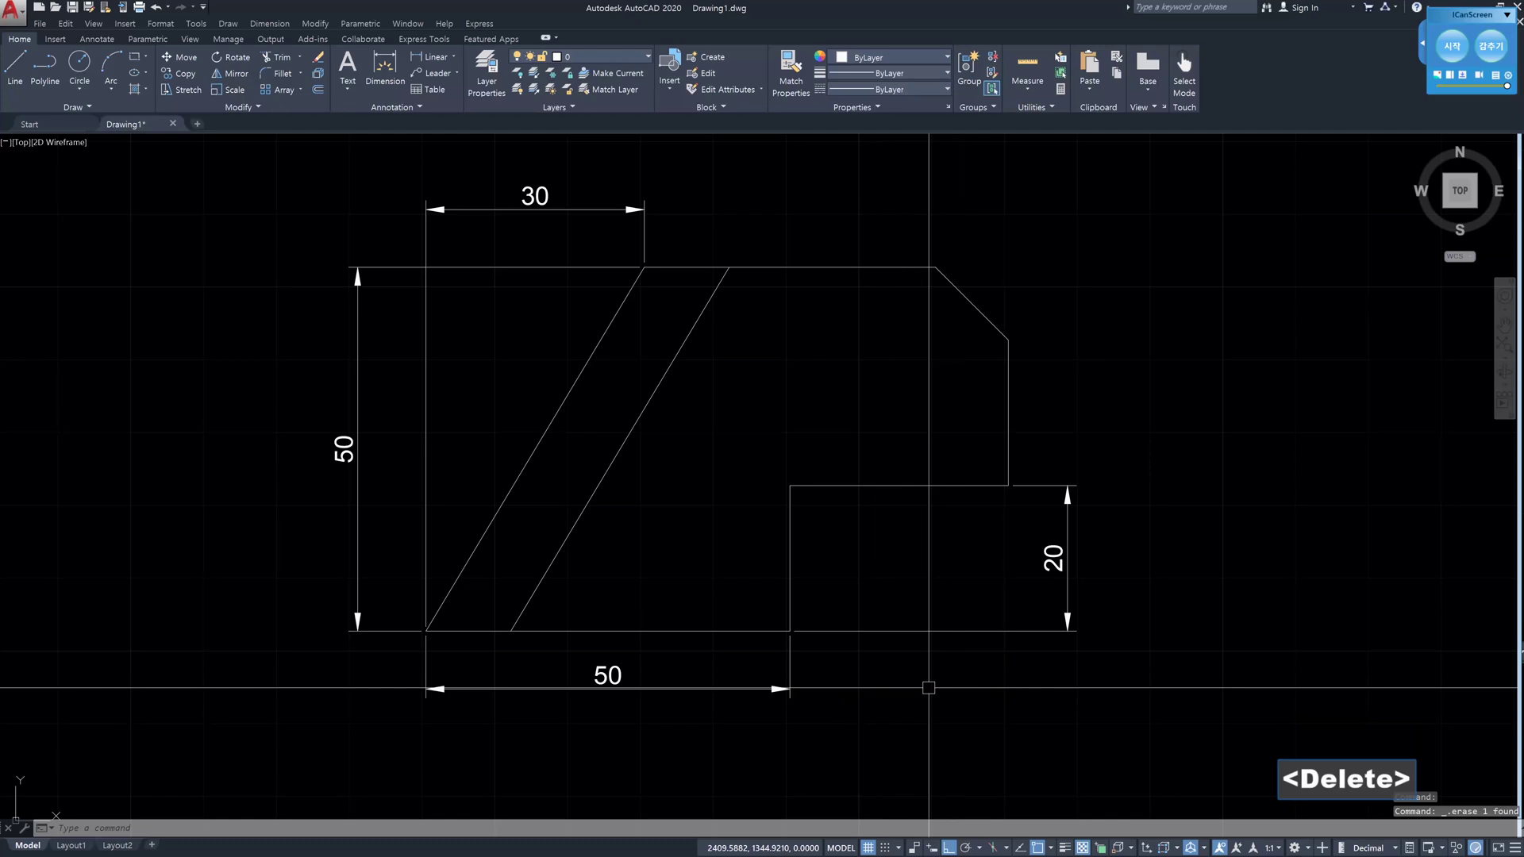
{"action": "type", "text": "dli"}
{"action": "key", "text": "Return"}
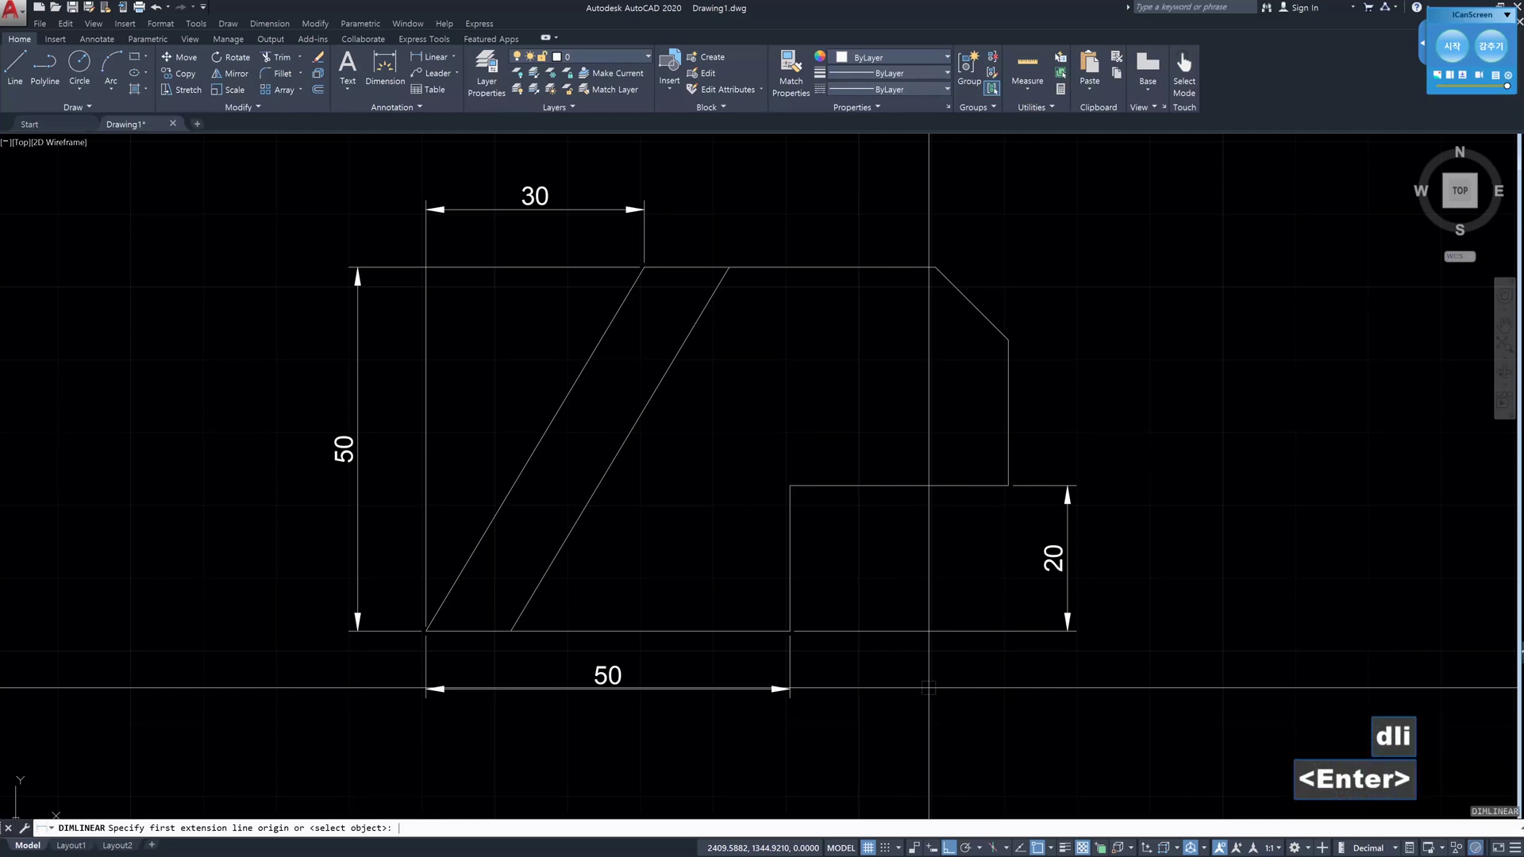
{"action": "key", "text": "Return"}
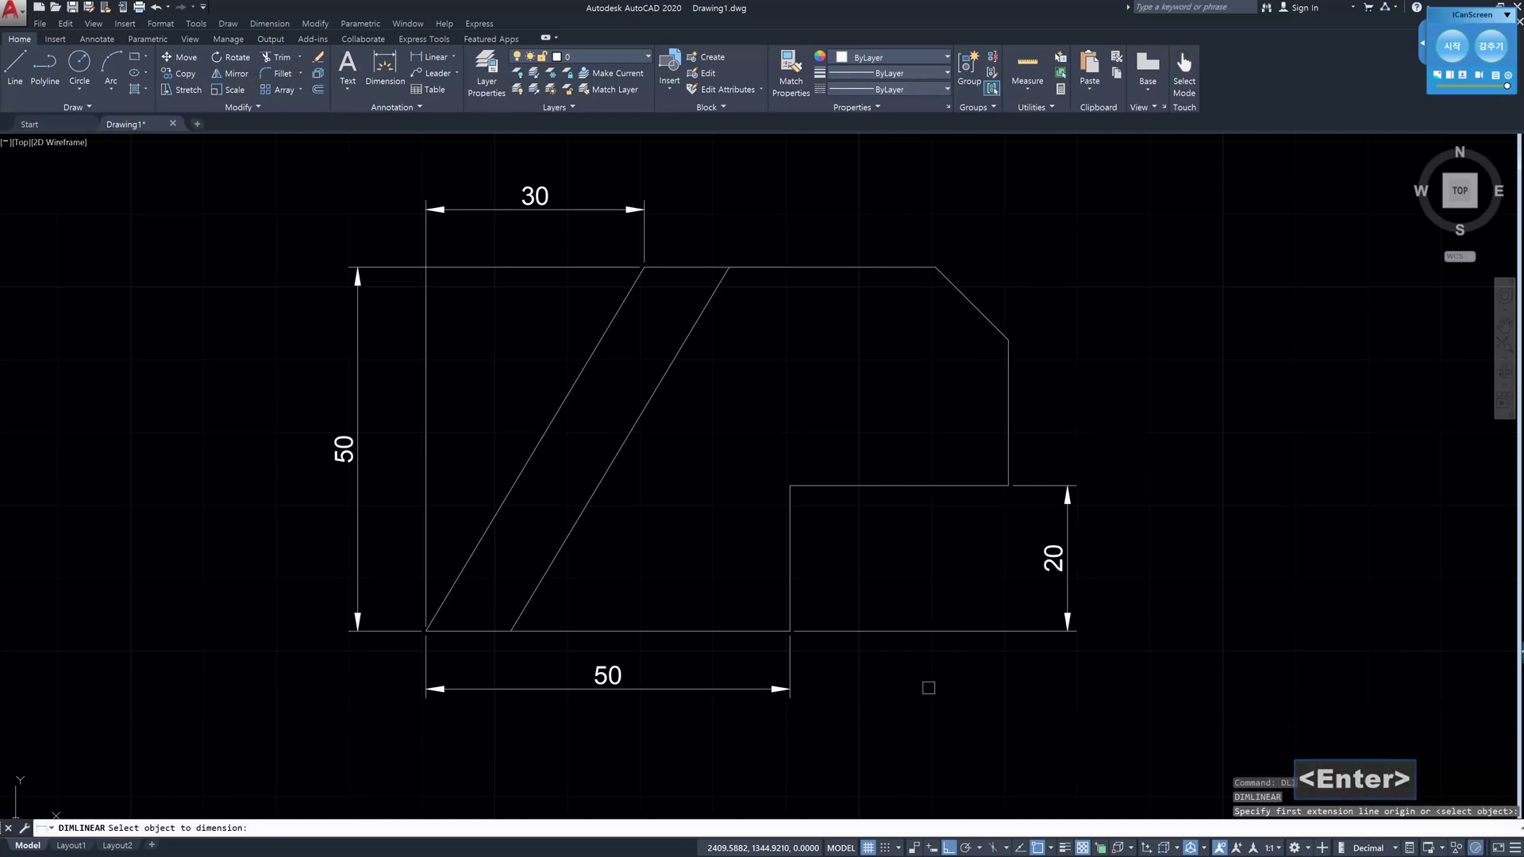
{"action": "left_click", "coordinate": [893, 486]}
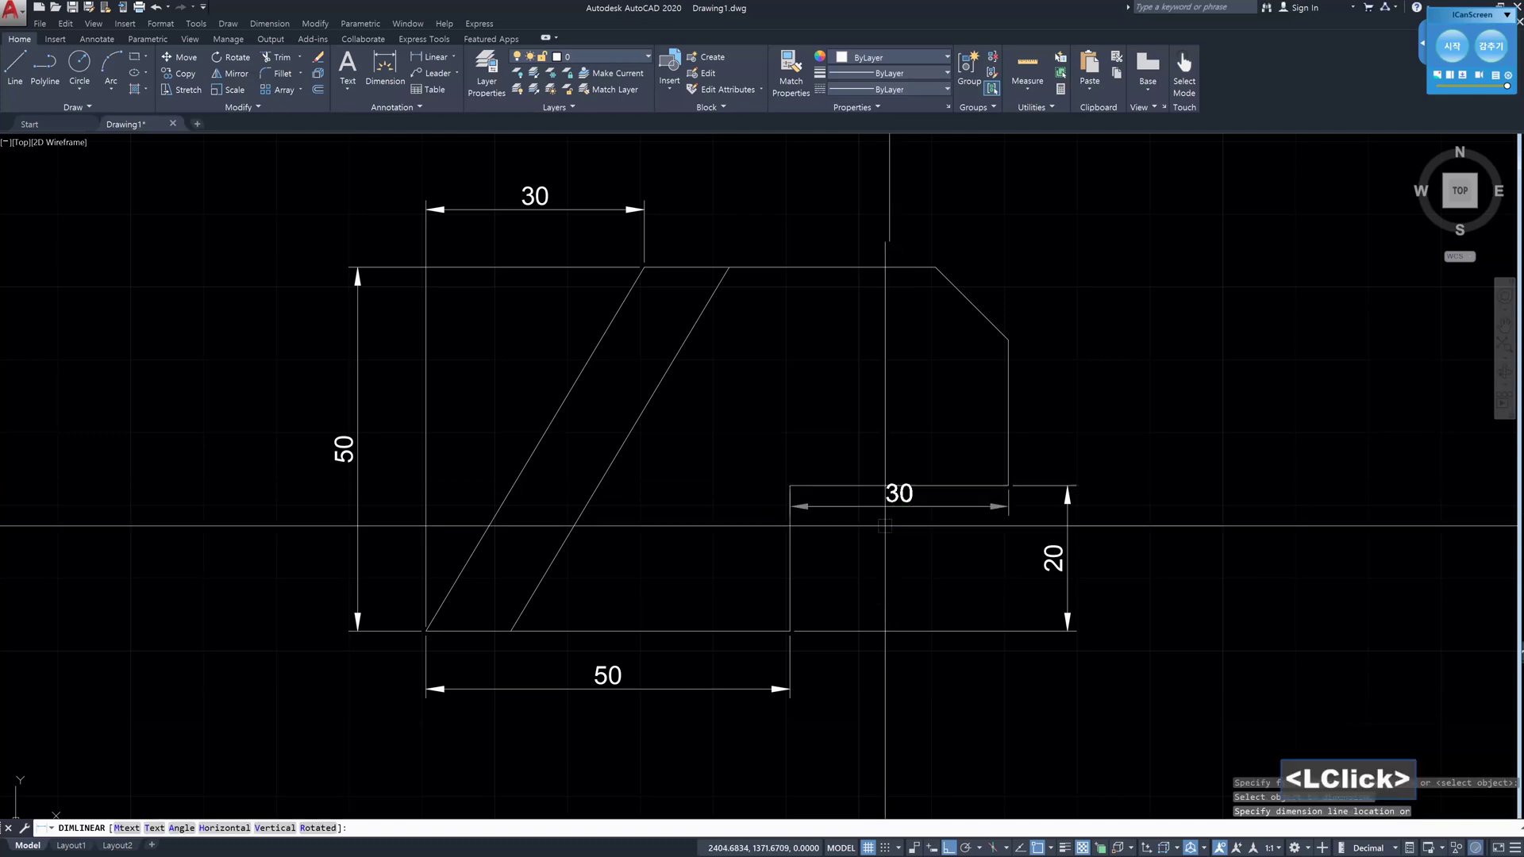
{"action": "left_click", "coordinate": [746, 689]}
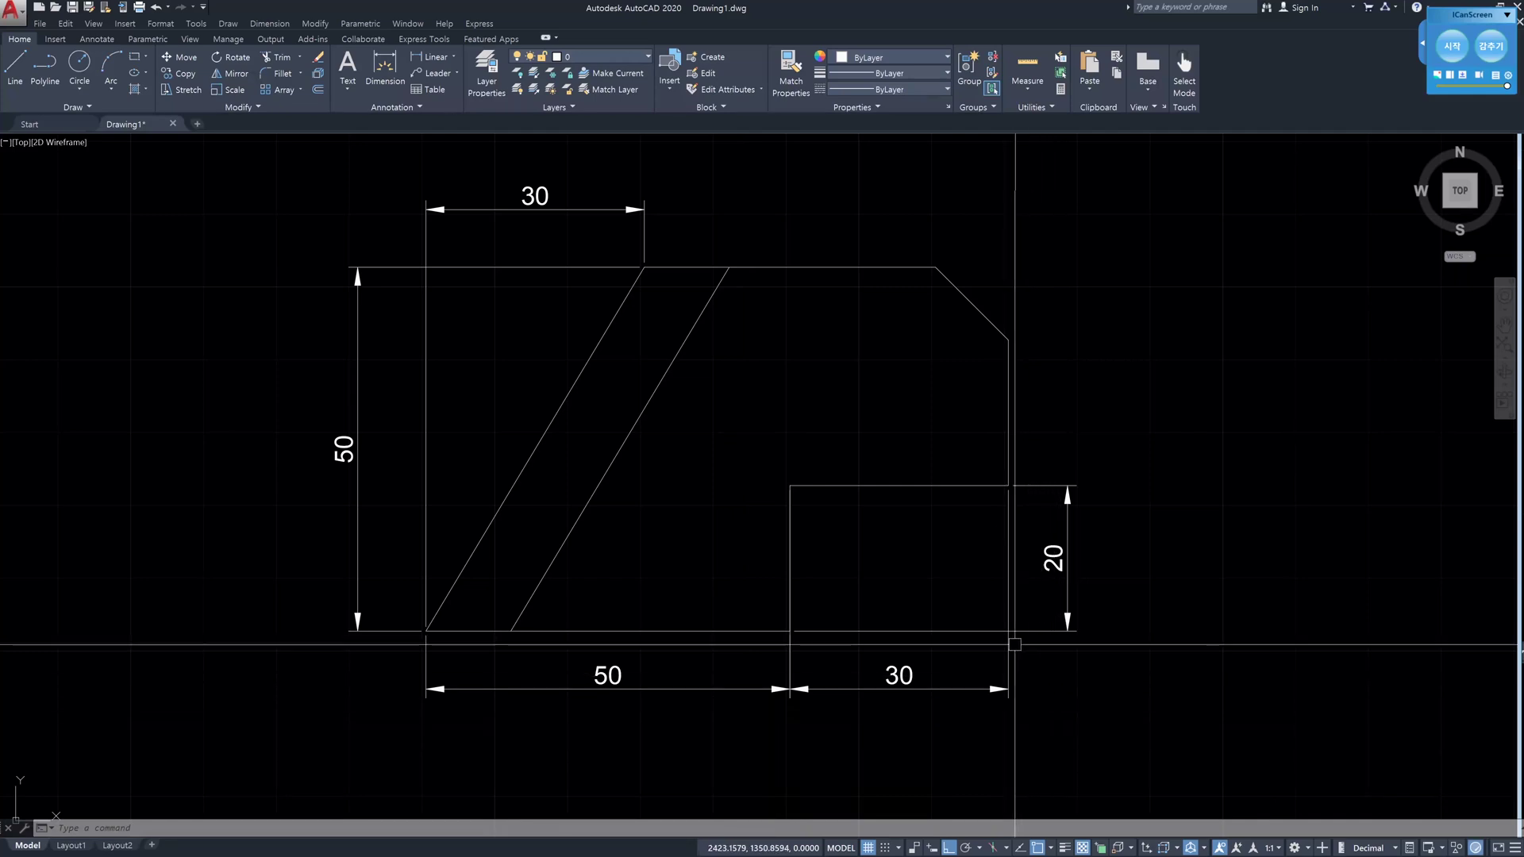
{"action": "scroll", "coordinate": [807, 636], "scroll_direction": "up", "scroll_amount": 3}
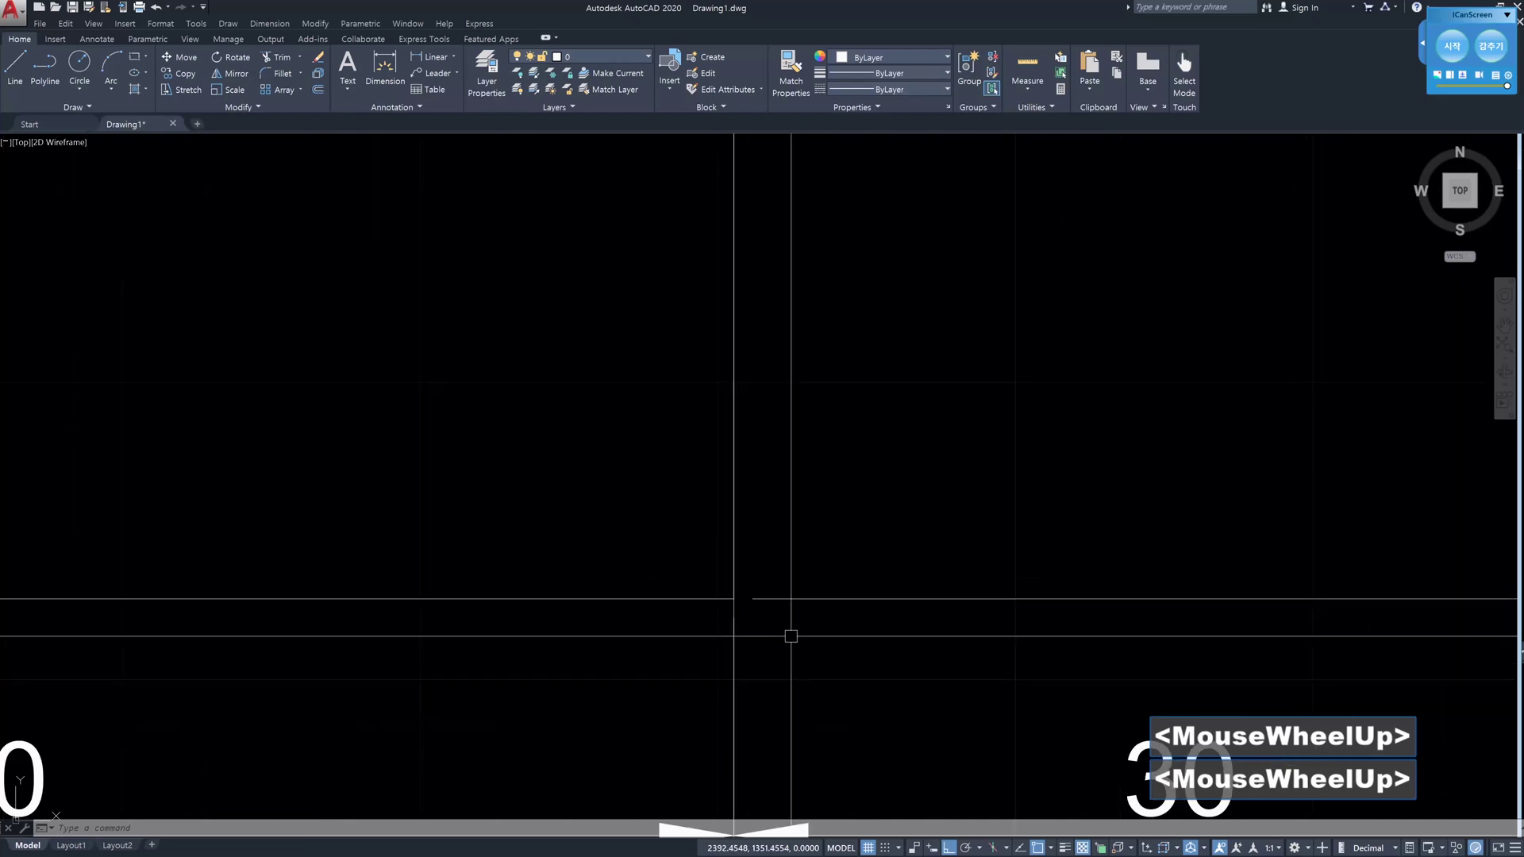
{"action": "scroll", "coordinate": [791, 636], "scroll_direction": "down", "scroll_amount": 3}
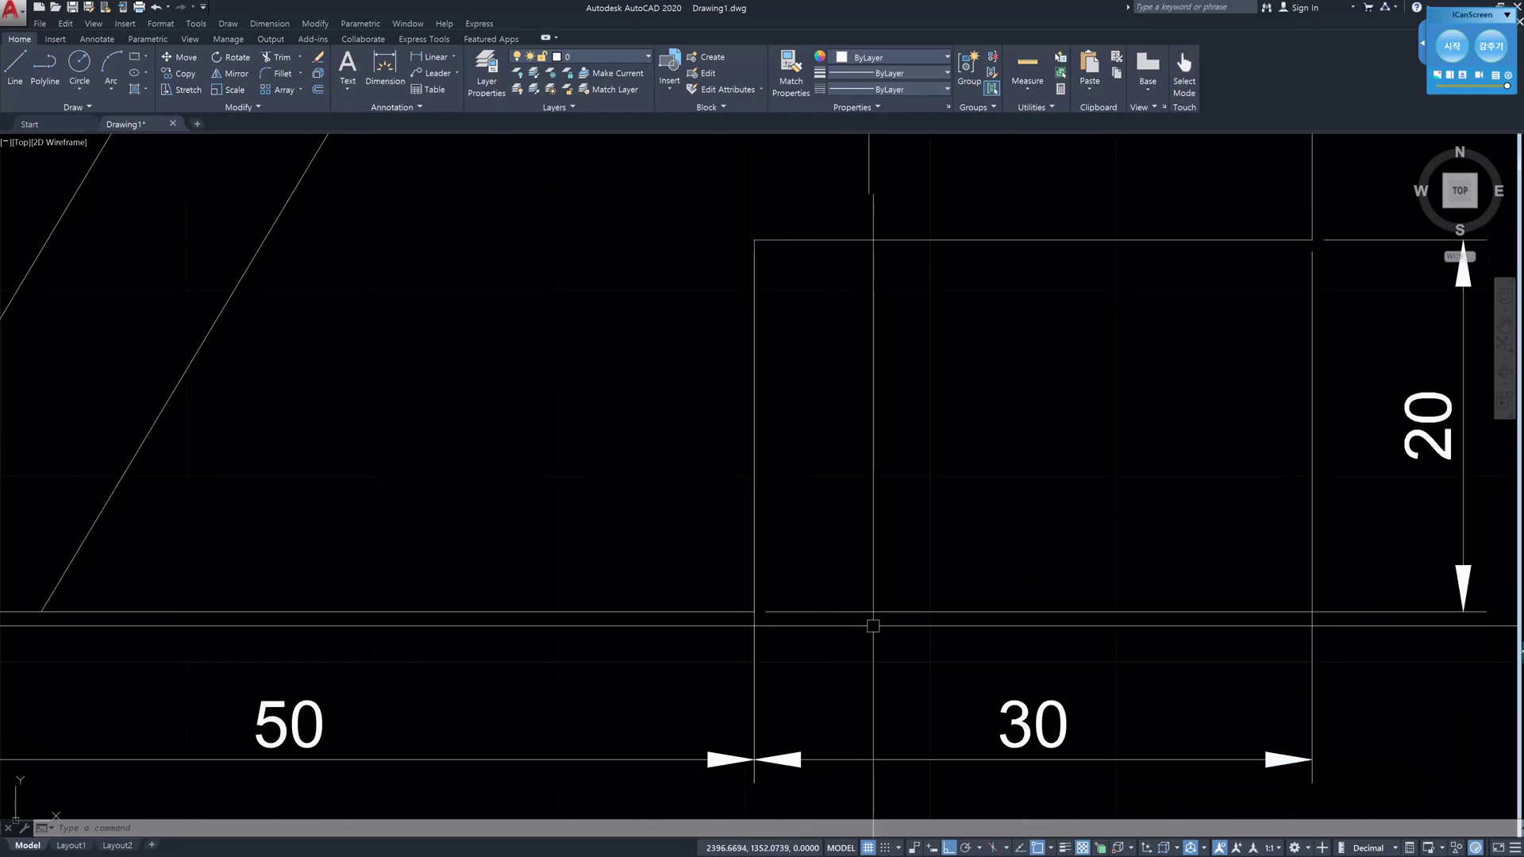
- With a red screen-annotation pen, circle the 20 dimension's text and arrowheads, trace its dimension line and label it 치수선
{"action": "middle_click_drag", "start_coordinate": [908, 635], "coordinate": [703, 632]}
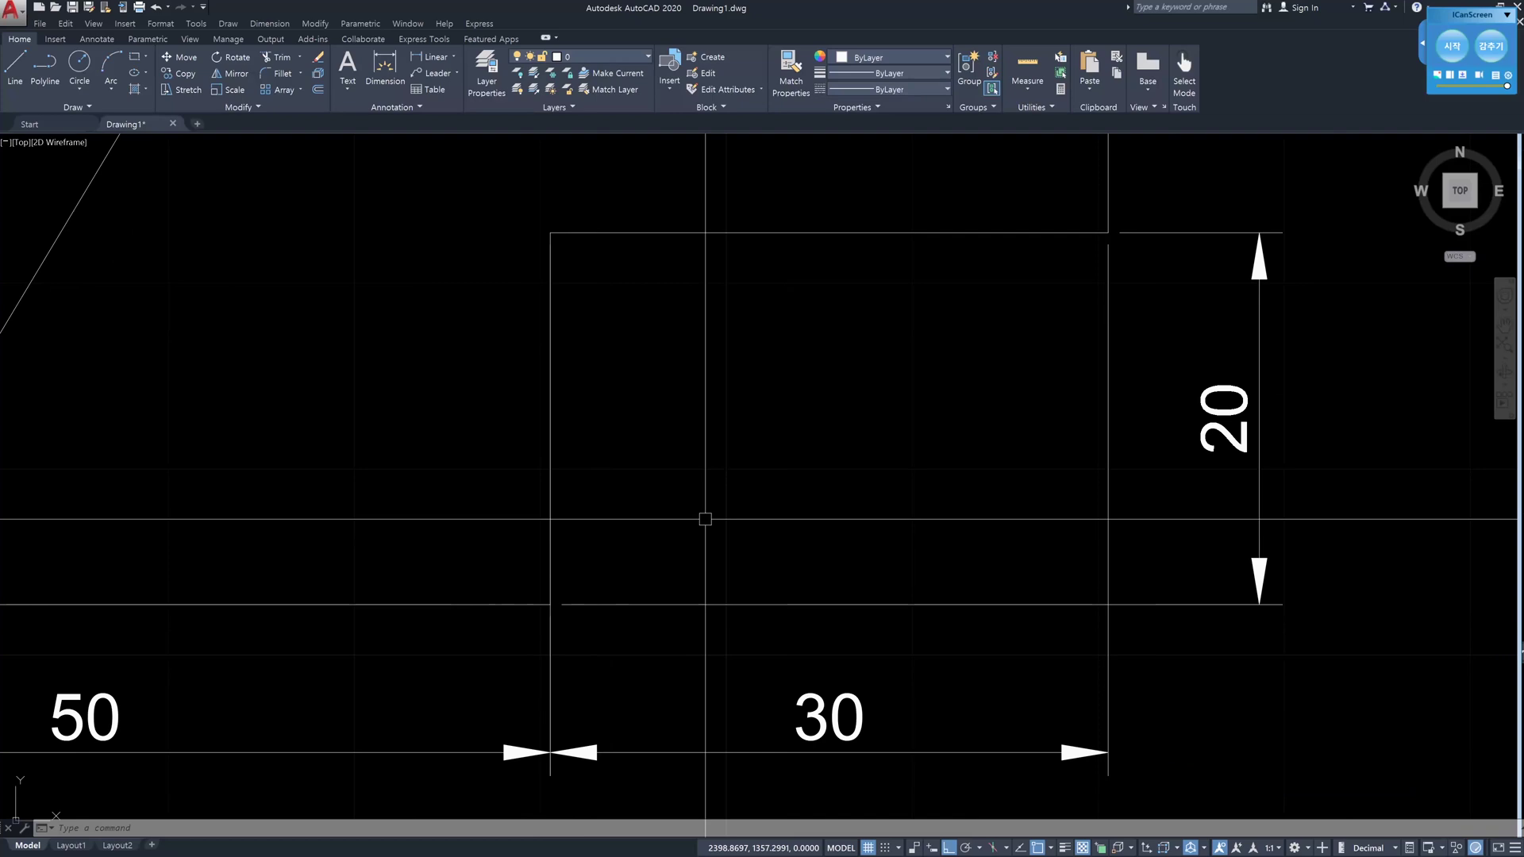
{"action": "left_click", "coordinate": [1451, 45]}
{"action": "left_click", "coordinate": [1470, 350]}
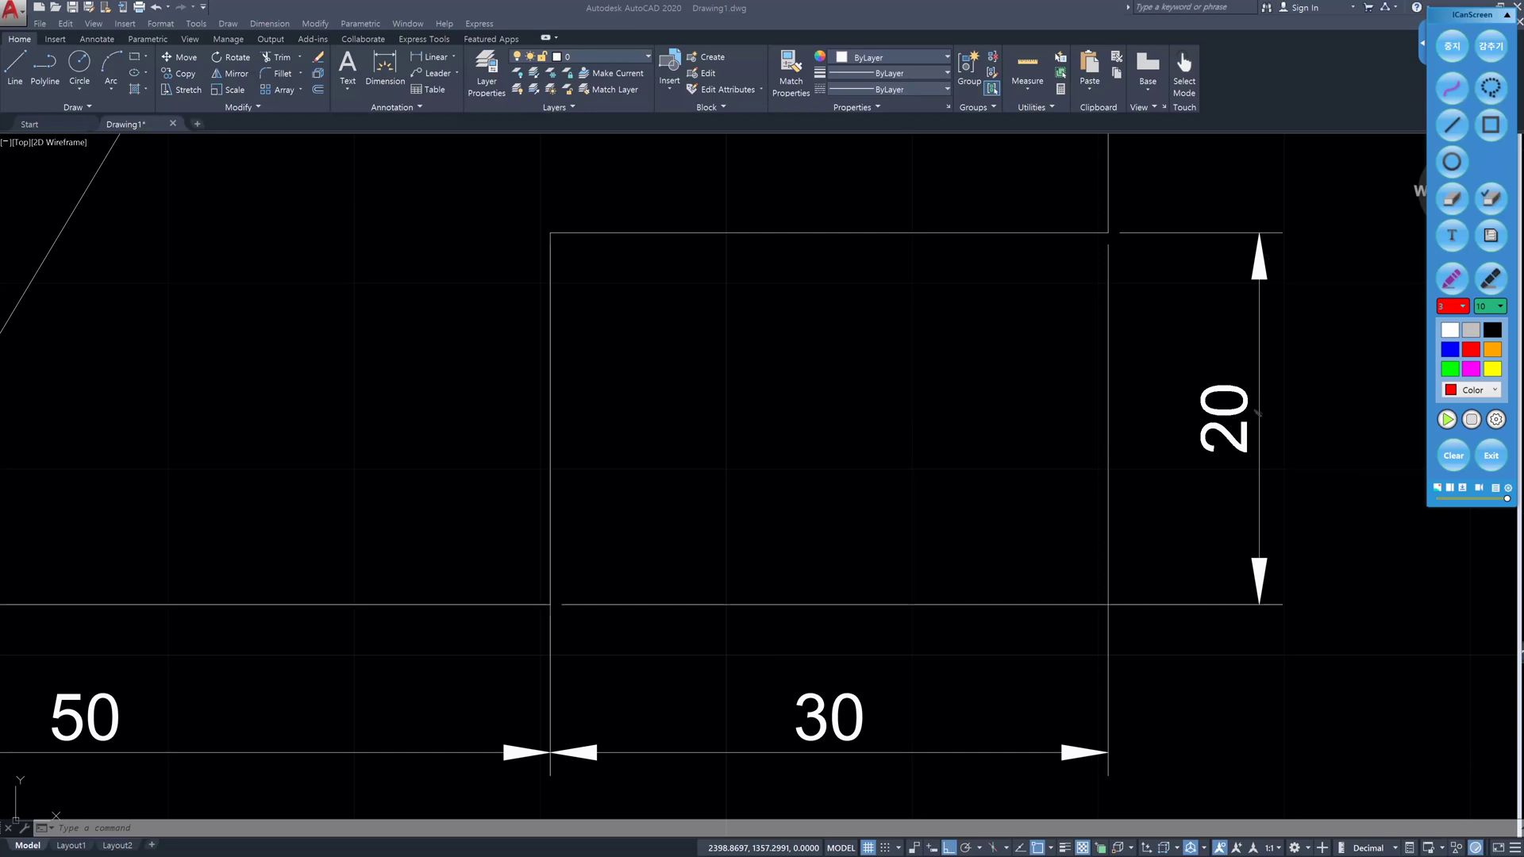
{"action": "mouse_move", "coordinate": [1236, 471]}
{"action": "left_mouse_down"}
{"action": "mouse_move", "coordinate": [1248, 393]}
{"action": "mouse_move", "coordinate": [1243, 433]}
{"action": "left_mouse_up"}
{"action": "mouse_move", "coordinate": [1267, 252]}
{"action": "left_mouse_down"}
{"action": "mouse_move", "coordinate": [1249, 268]}
{"action": "mouse_move", "coordinate": [1273, 284]}
{"action": "left_mouse_up"}
{"action": "mouse_move", "coordinate": [1279, 581]}
{"action": "left_mouse_down"}
{"action": "mouse_move", "coordinate": [1262, 496]}
{"action": "mouse_move", "coordinate": [1266, 268]}
{"action": "left_mouse_up"}
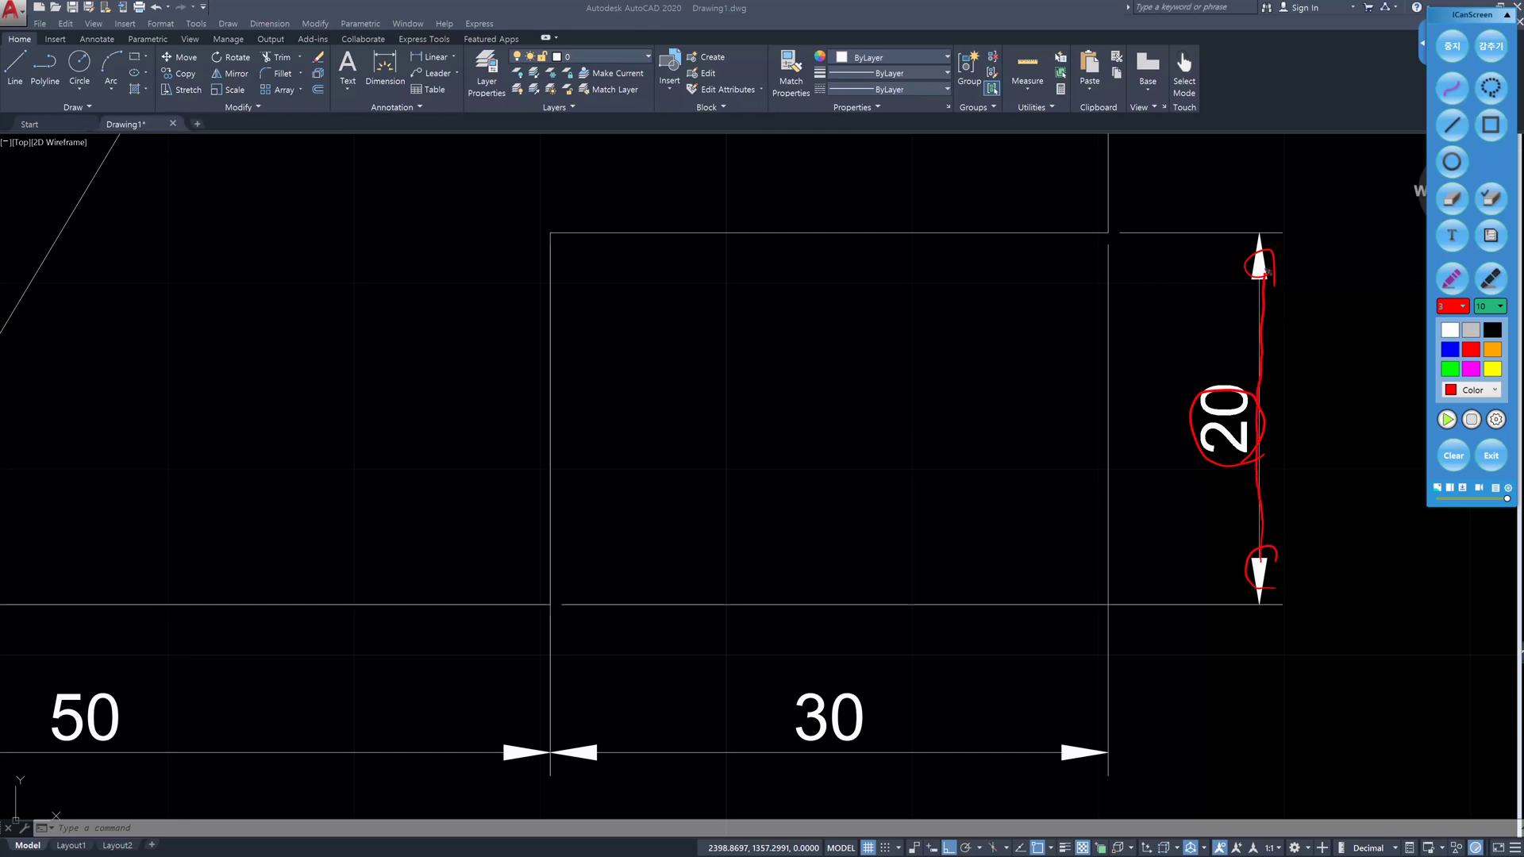
{"action": "mouse_move", "coordinate": [1281, 374]}
{"action": "left_mouse_down"}
{"action": "mouse_move", "coordinate": [1303, 413]}
{"action": "mouse_move", "coordinate": [1334, 387]}
{"action": "mouse_move", "coordinate": [1340, 413]}
{"action": "mouse_move", "coordinate": [1367, 391]}
{"action": "mouse_move", "coordinate": [1377, 414]}
{"action": "left_mouse_up"}
- Trace both extension lines of the 20 dimension in red and label them 치수보조선
{"action": "left_click_drag", "start_coordinate": [1118, 233], "coordinate": [1305, 240]}
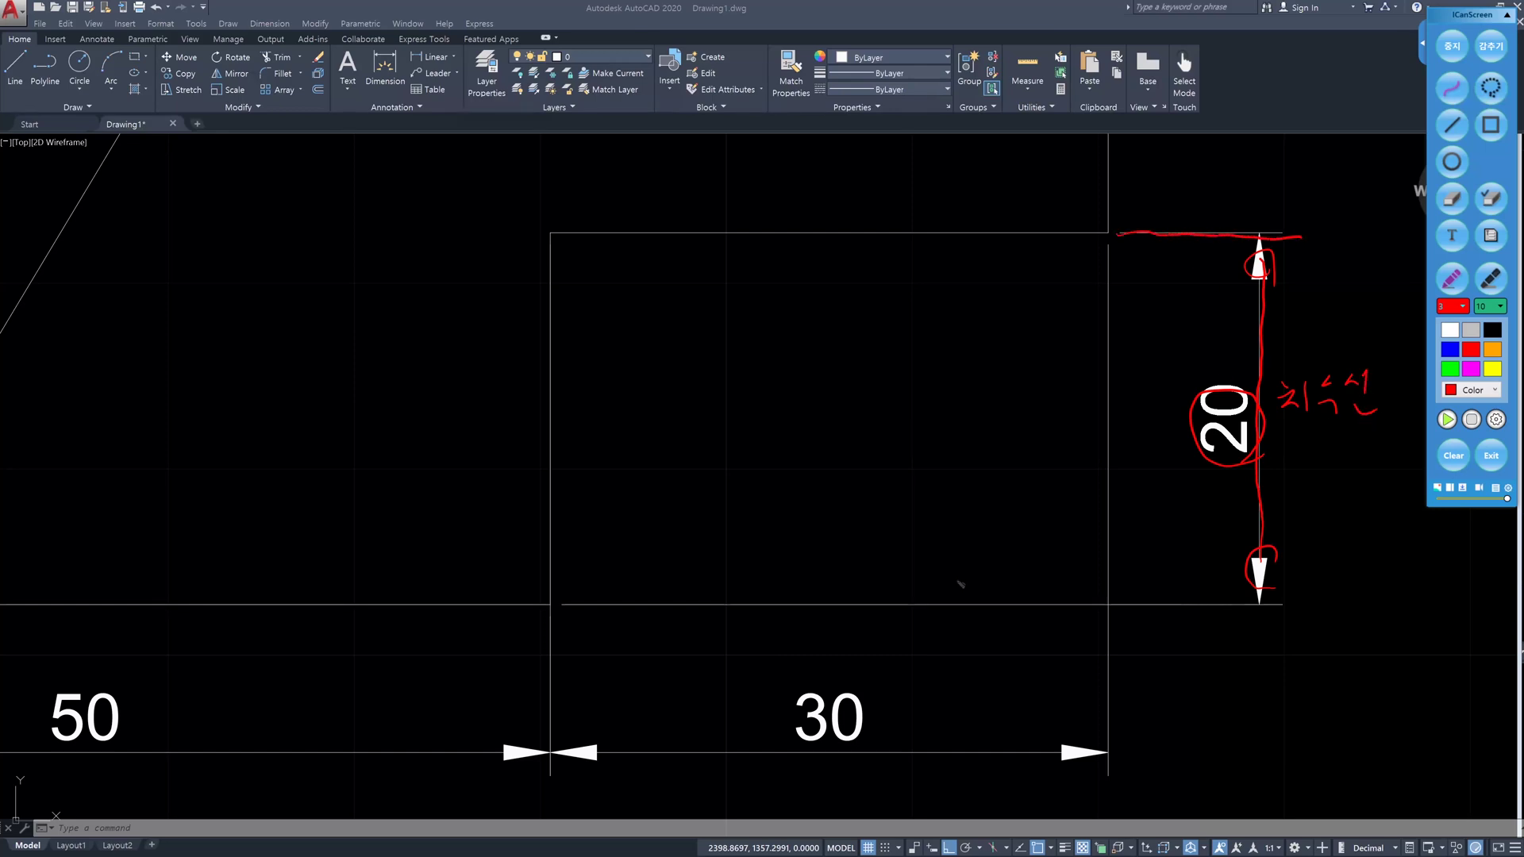
{"action": "left_click_drag", "start_coordinate": [570, 610], "coordinate": [1308, 609]}
{"action": "left_click_drag", "start_coordinate": [1213, 657], "coordinate": [1244, 680]}
{"action": "left_click_drag", "start_coordinate": [1260, 652], "coordinate": [1278, 669]}
{"action": "mouse_move", "coordinate": [1268, 671]}
{"action": "left_mouse_down"}
{"action": "mouse_move", "coordinate": [1276, 697]}
{"action": "mouse_move", "coordinate": [1292, 673]}
{"action": "mouse_move", "coordinate": [1341, 663]}
{"action": "mouse_move", "coordinate": [1340, 682]}
{"action": "mouse_move", "coordinate": [1365, 657]}
{"action": "mouse_move", "coordinate": [1376, 668]}
{"action": "left_mouse_up"}
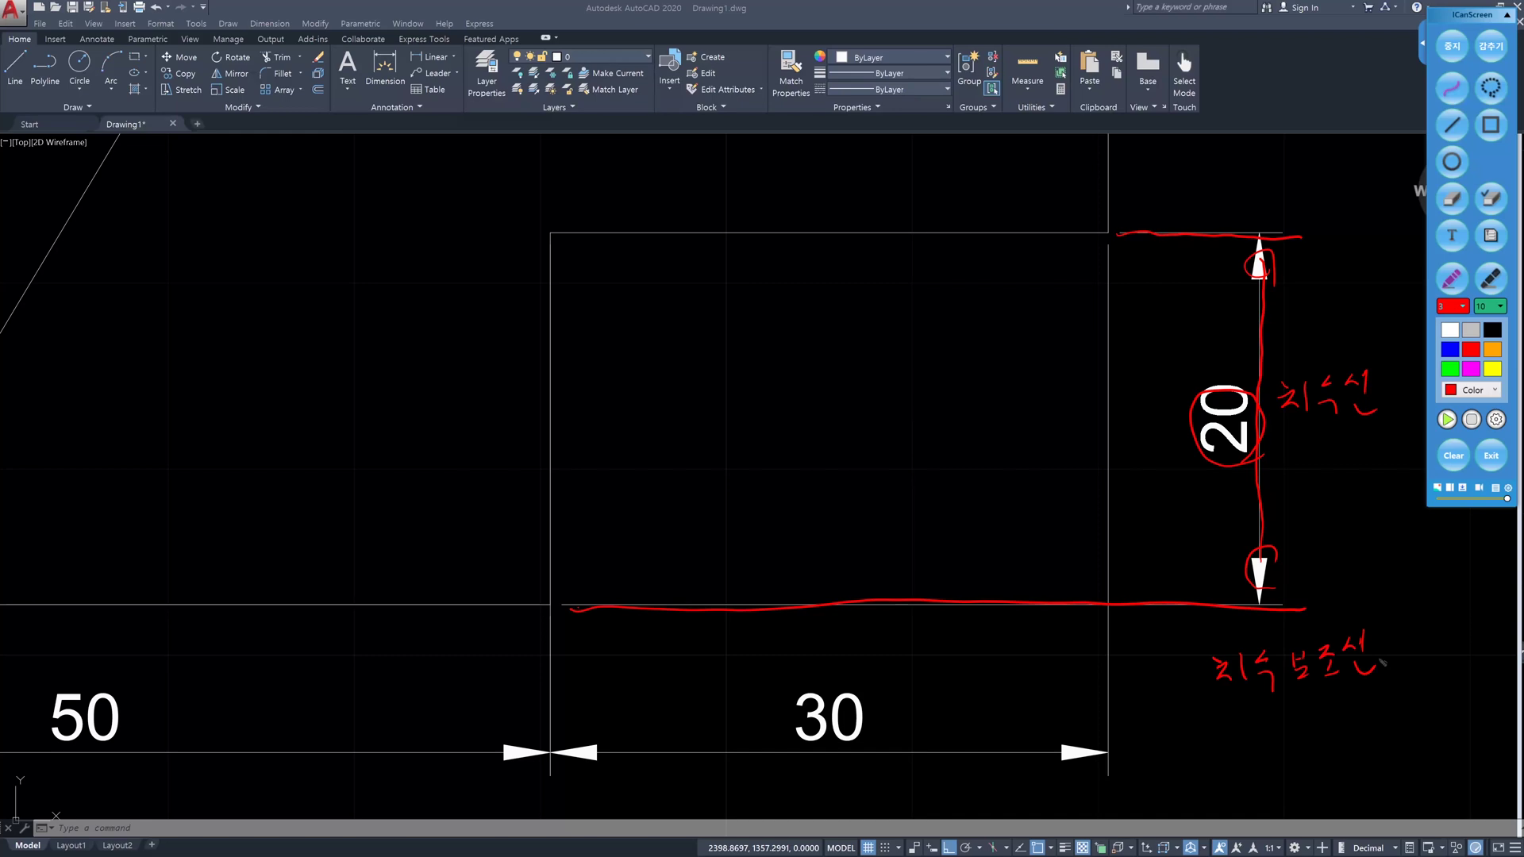
- Mark the extension-line gaps at the notch's upper-right and lower-left corners in red, and clear all annotations
{"action": "mouse_move", "coordinate": [1110, 192]}
{"action": "left_mouse_down"}
{"action": "mouse_move", "coordinate": [1110, 227]}
{"action": "mouse_move", "coordinate": [1071, 235]}
{"action": "mouse_move", "coordinate": [1131, 230]}
{"action": "mouse_move", "coordinate": [1107, 254]}
{"action": "mouse_move", "coordinate": [1095, 242]}
{"action": "mouse_move", "coordinate": [1119, 257]}
{"action": "left_mouse_up"}
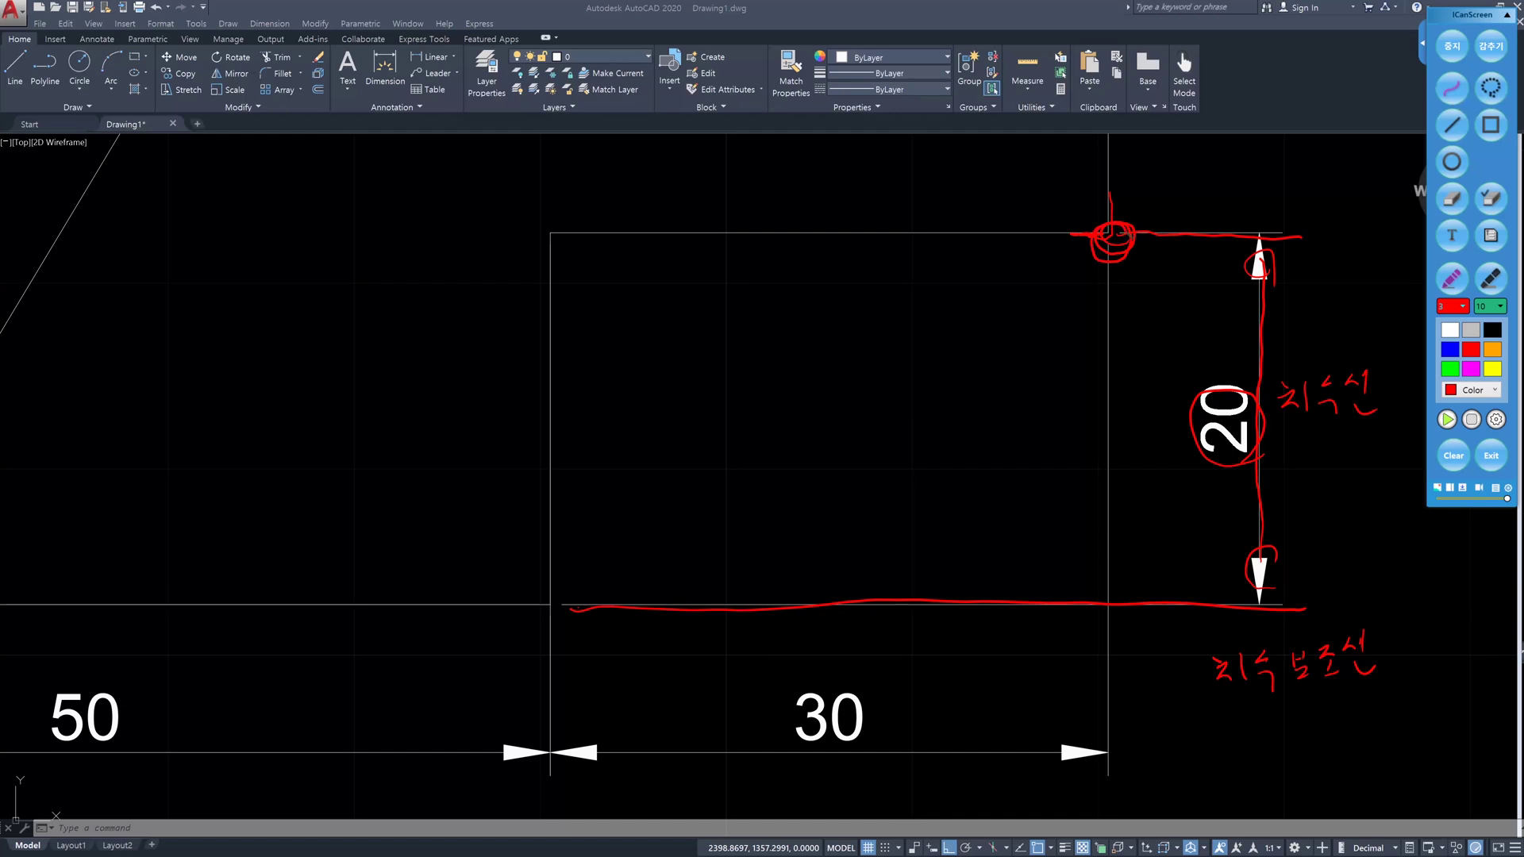
{"action": "mouse_move", "coordinate": [574, 605]}
{"action": "left_mouse_down"}
{"action": "mouse_move", "coordinate": [517, 589]}
{"action": "mouse_move", "coordinate": [584, 625]}
{"action": "left_mouse_up"}
{"action": "mouse_move", "coordinate": [554, 234]}
{"action": "left_mouse_down"}
{"action": "mouse_move", "coordinate": [556, 740]}
{"action": "mouse_move", "coordinate": [558, 700]}
{"action": "left_mouse_up"}
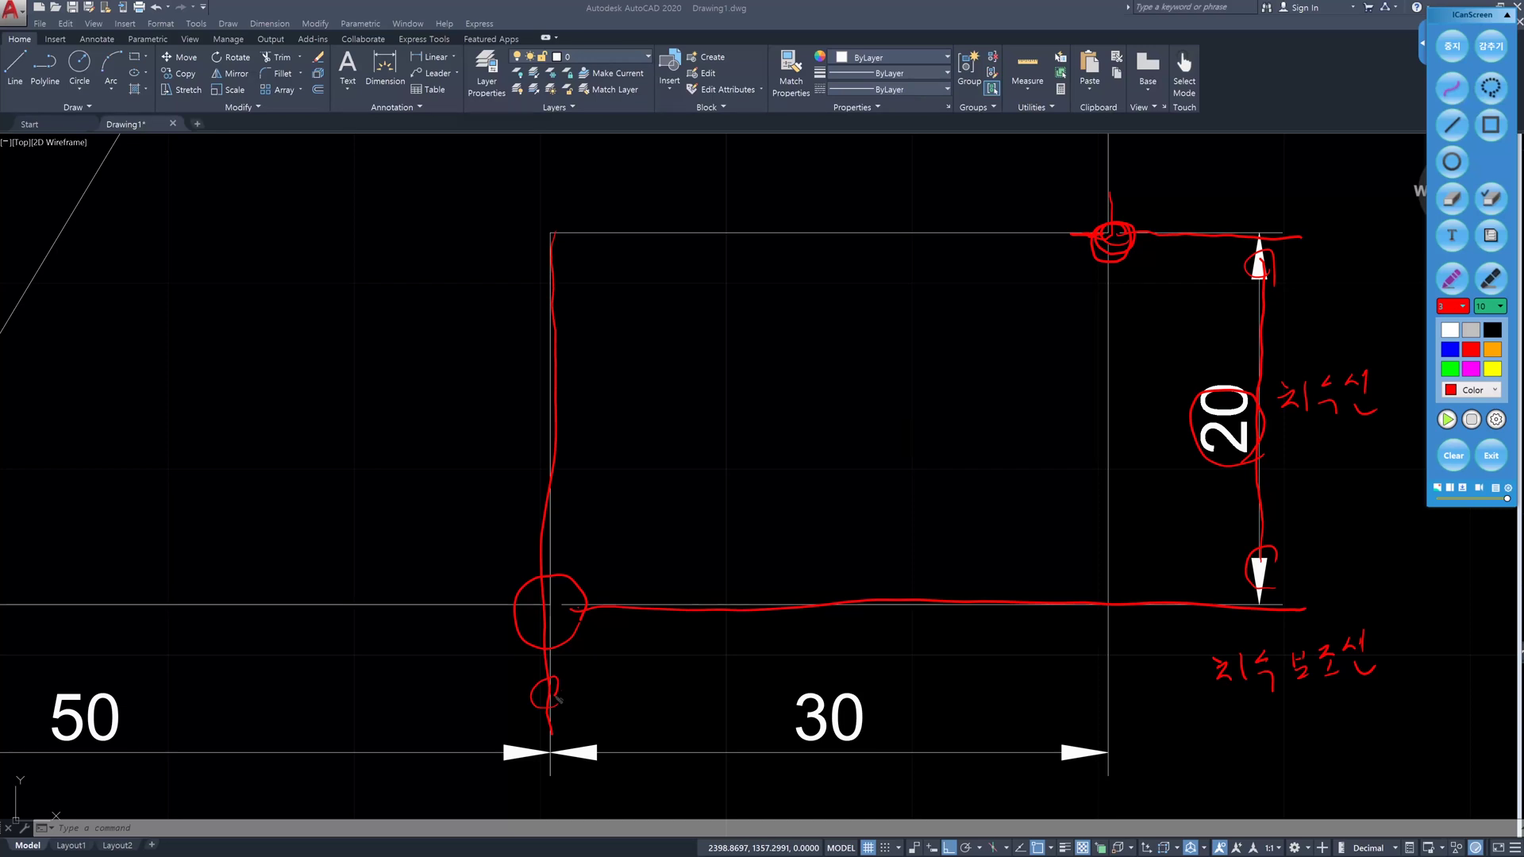
{"action": "mouse_move", "coordinate": [1125, 241]}
{"action": "left_mouse_down"}
{"action": "mouse_move", "coordinate": [1102, 264]}
{"action": "mouse_move", "coordinate": [1147, 260]}
{"action": "mouse_move", "coordinate": [1120, 205]}
{"action": "mouse_move", "coordinate": [1129, 281]}
{"action": "left_mouse_up"}
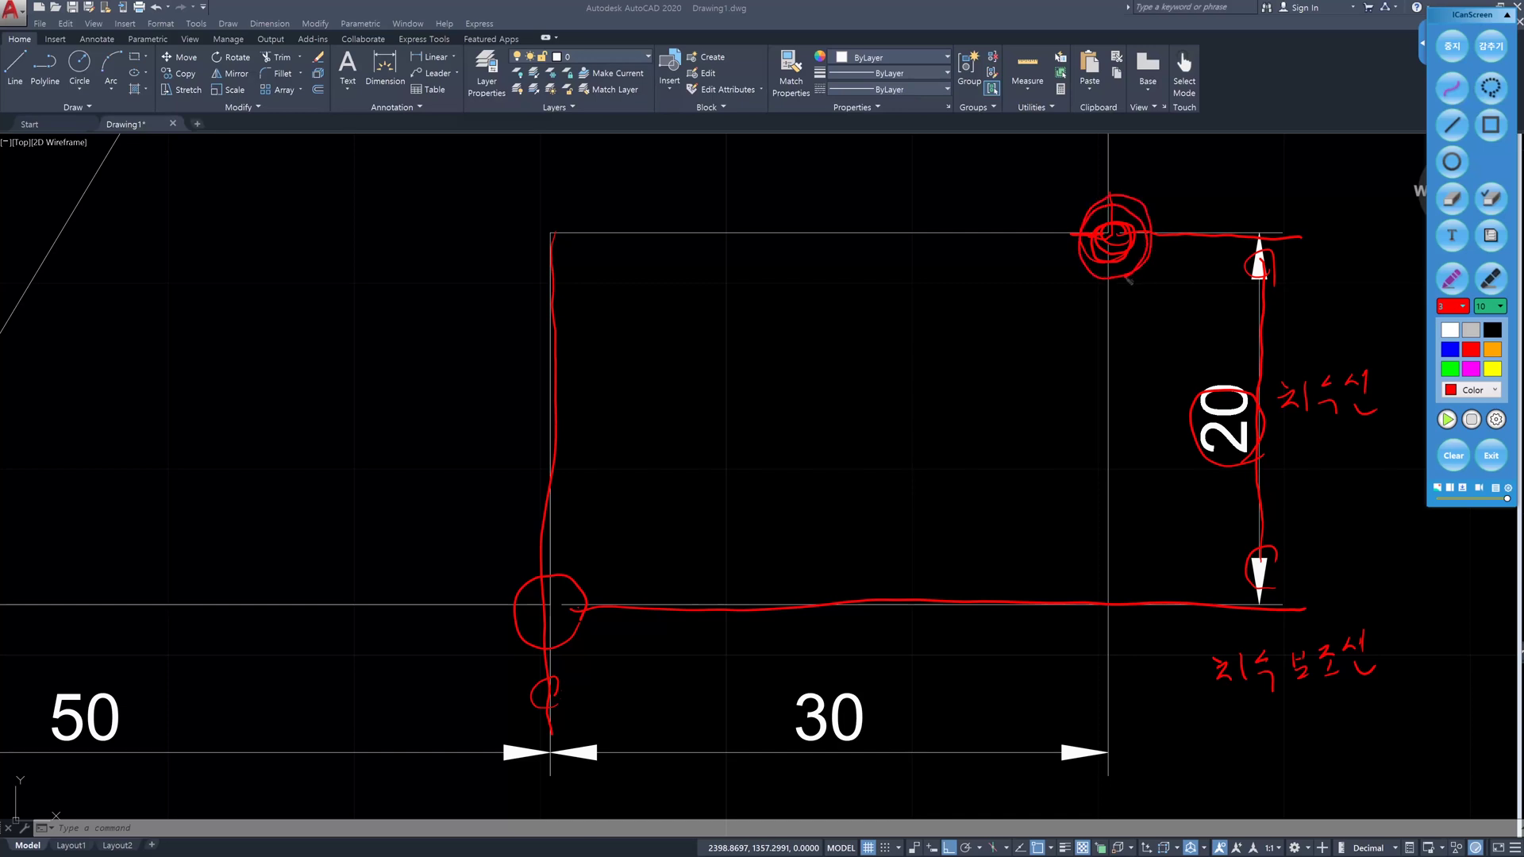
{"action": "left_click", "coordinate": [1446, 455]}
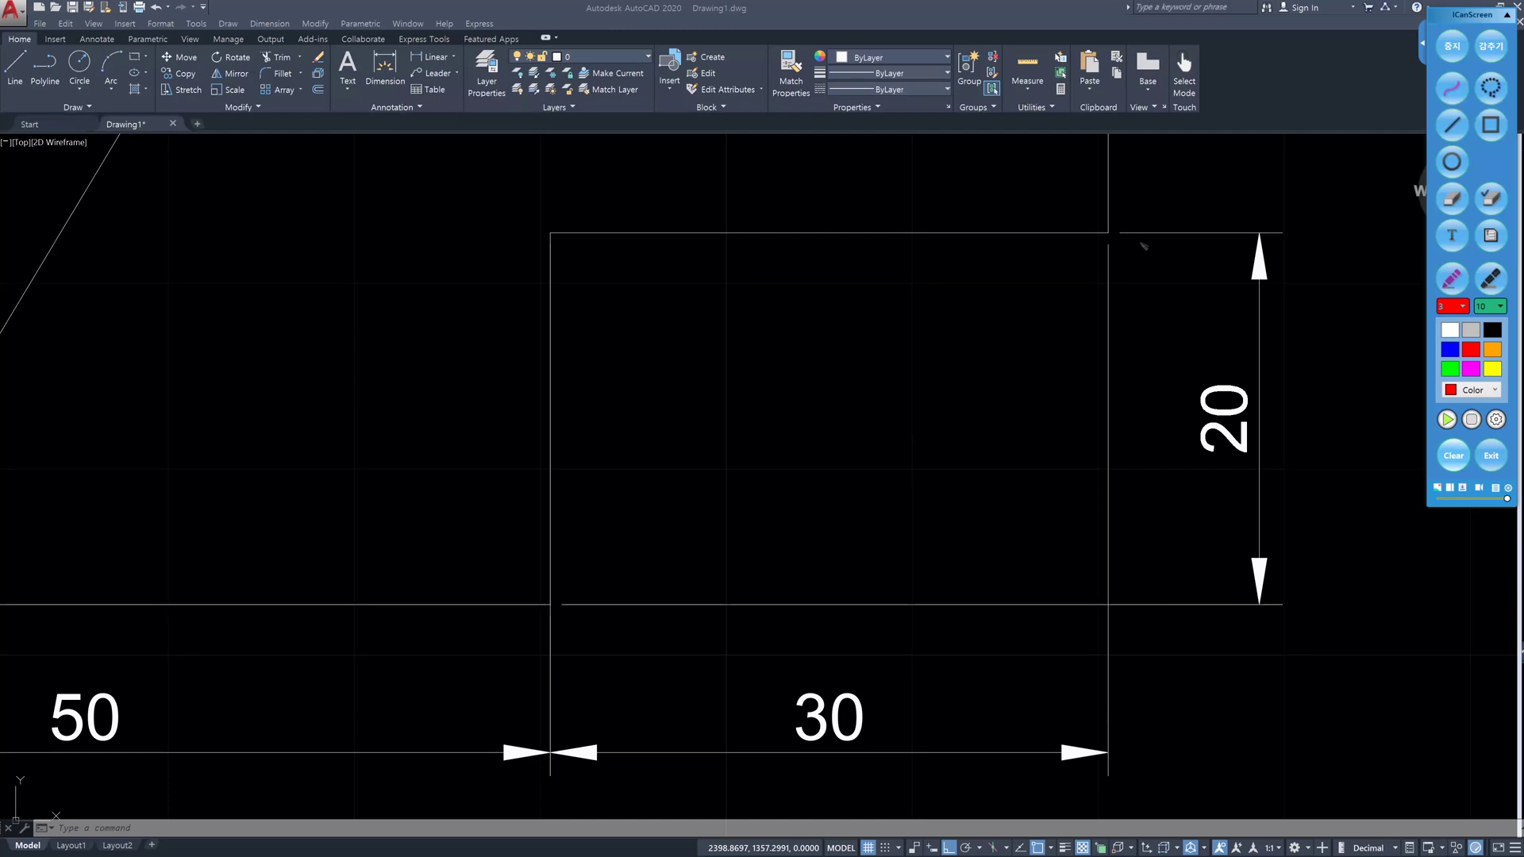
- Circle the extension-line gap at the notch's upper-right corner in red, and clear the mark before ending screen annotation
{"action": "mouse_move", "coordinate": [1126, 268]}
{"action": "left_mouse_down"}
{"action": "mouse_move", "coordinate": [1083, 200]}
{"action": "mouse_move", "coordinate": [1144, 244]}
{"action": "mouse_move", "coordinate": [1092, 274]}
{"action": "mouse_move", "coordinate": [1149, 221]}
{"action": "mouse_move", "coordinate": [1079, 258]}
{"action": "mouse_move", "coordinate": [1130, 277]}
{"action": "left_mouse_up"}
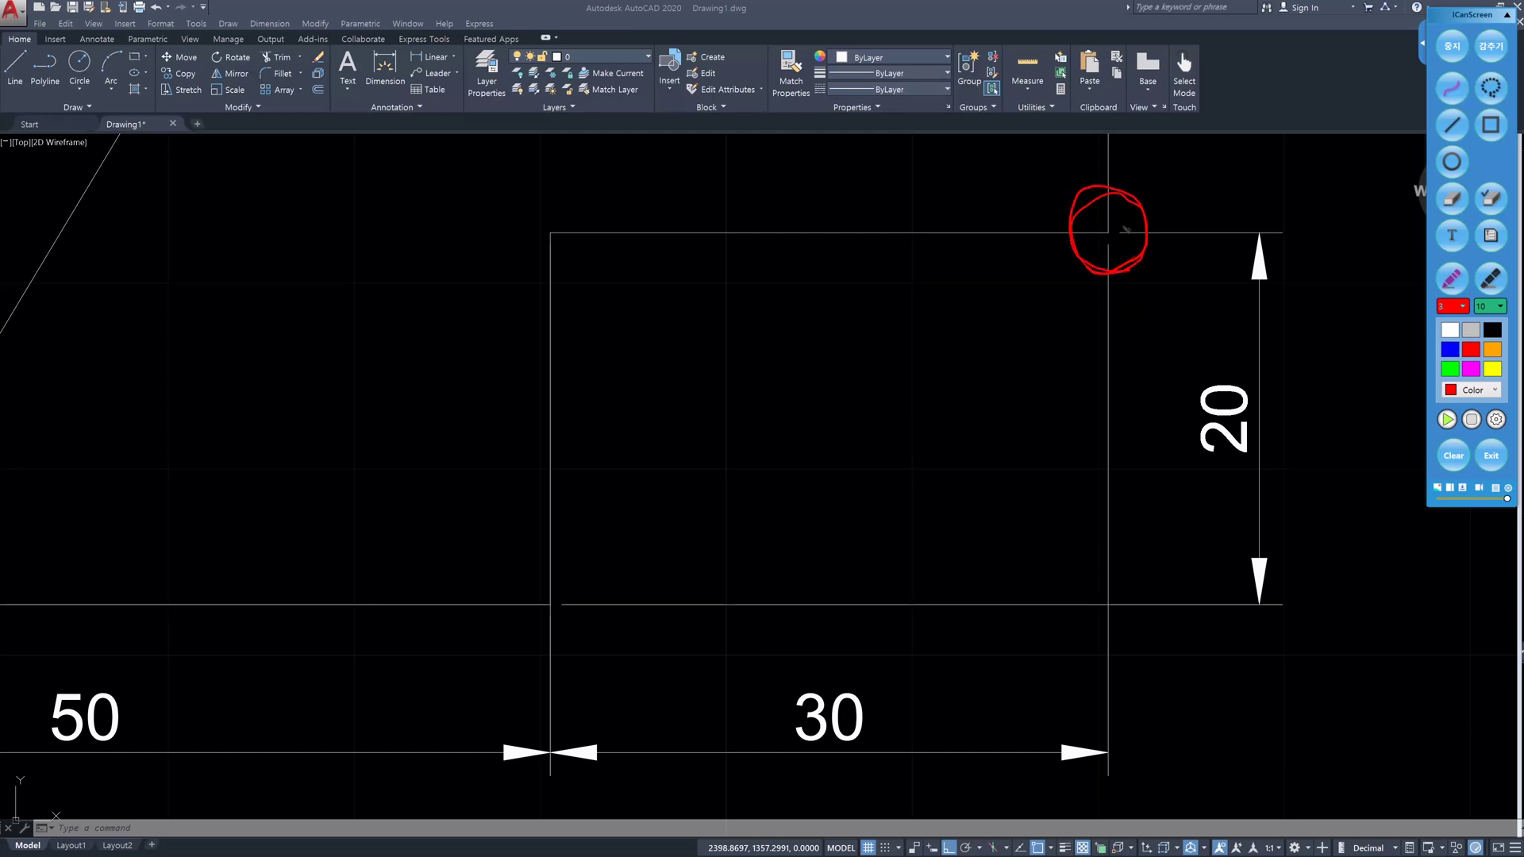
{"action": "left_click", "coordinate": [1455, 454]}
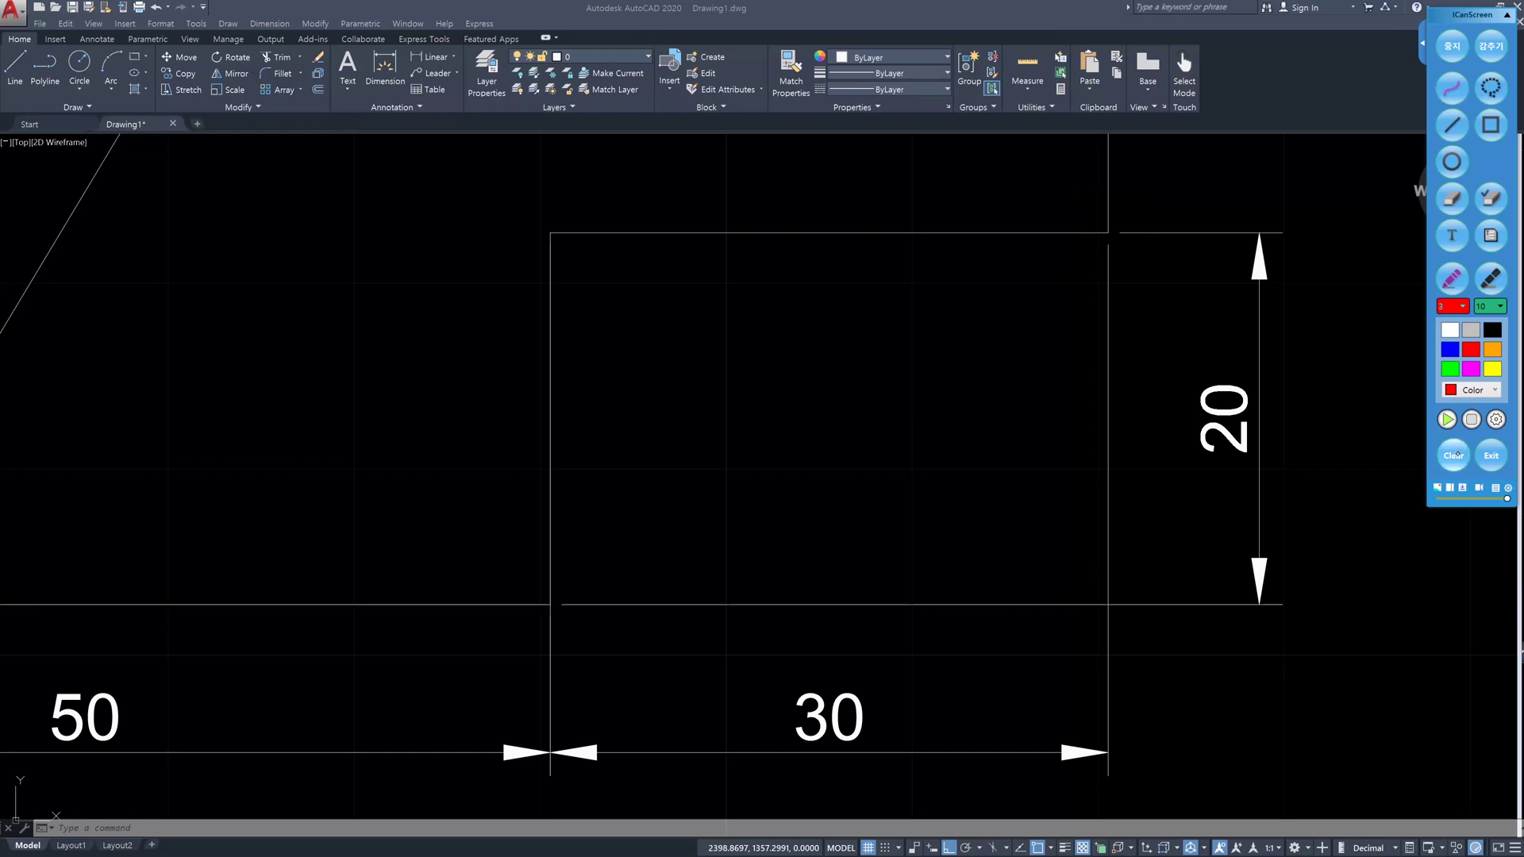
{"action": "left_click", "coordinate": [1452, 46]}
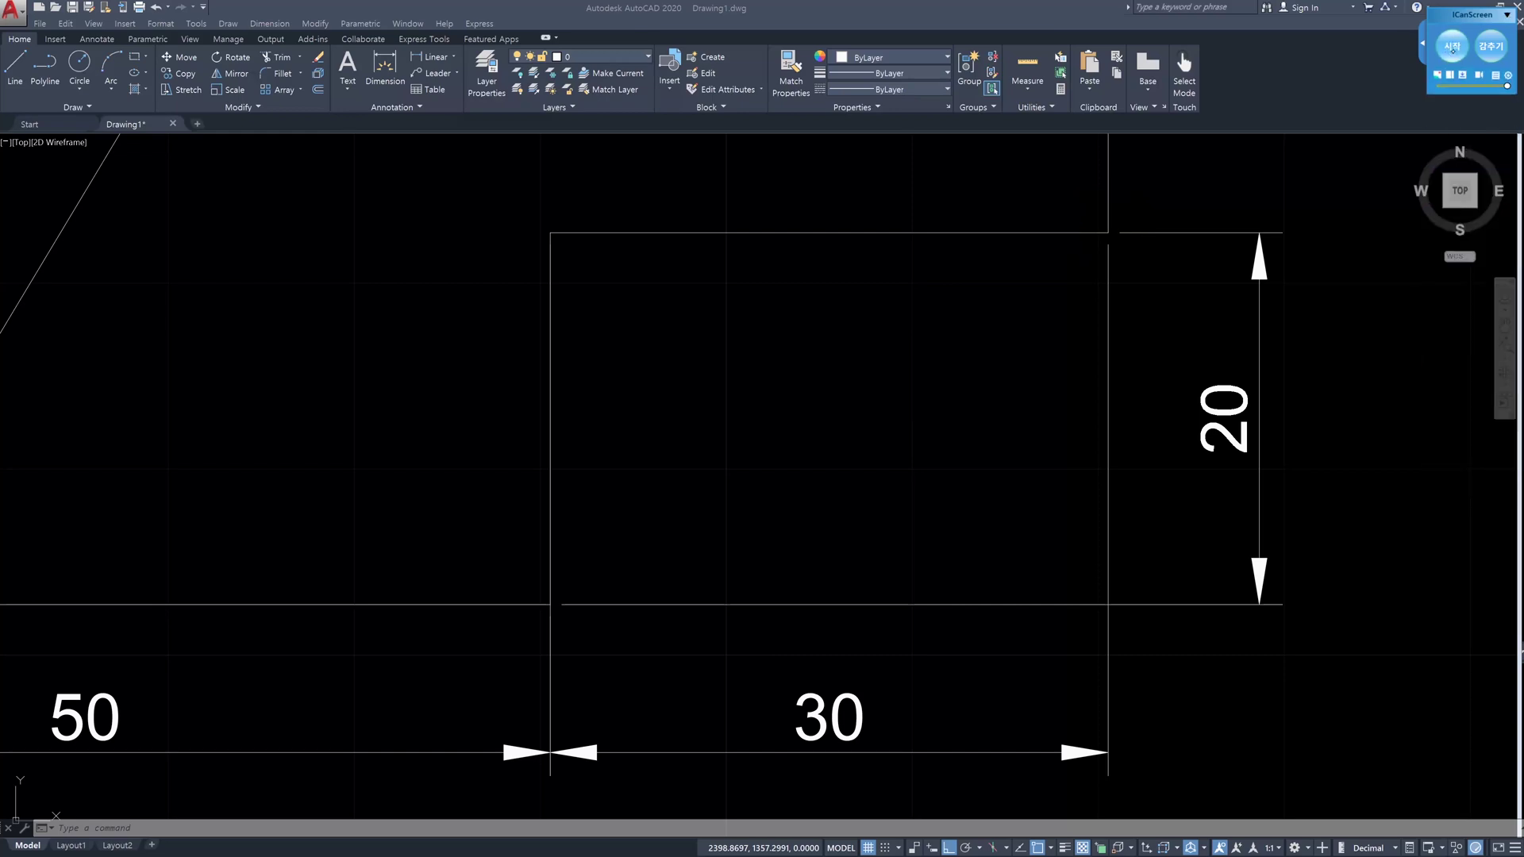
- Delete the 30 dimension below the notch
{"action": "left_click", "coordinate": [973, 604]}
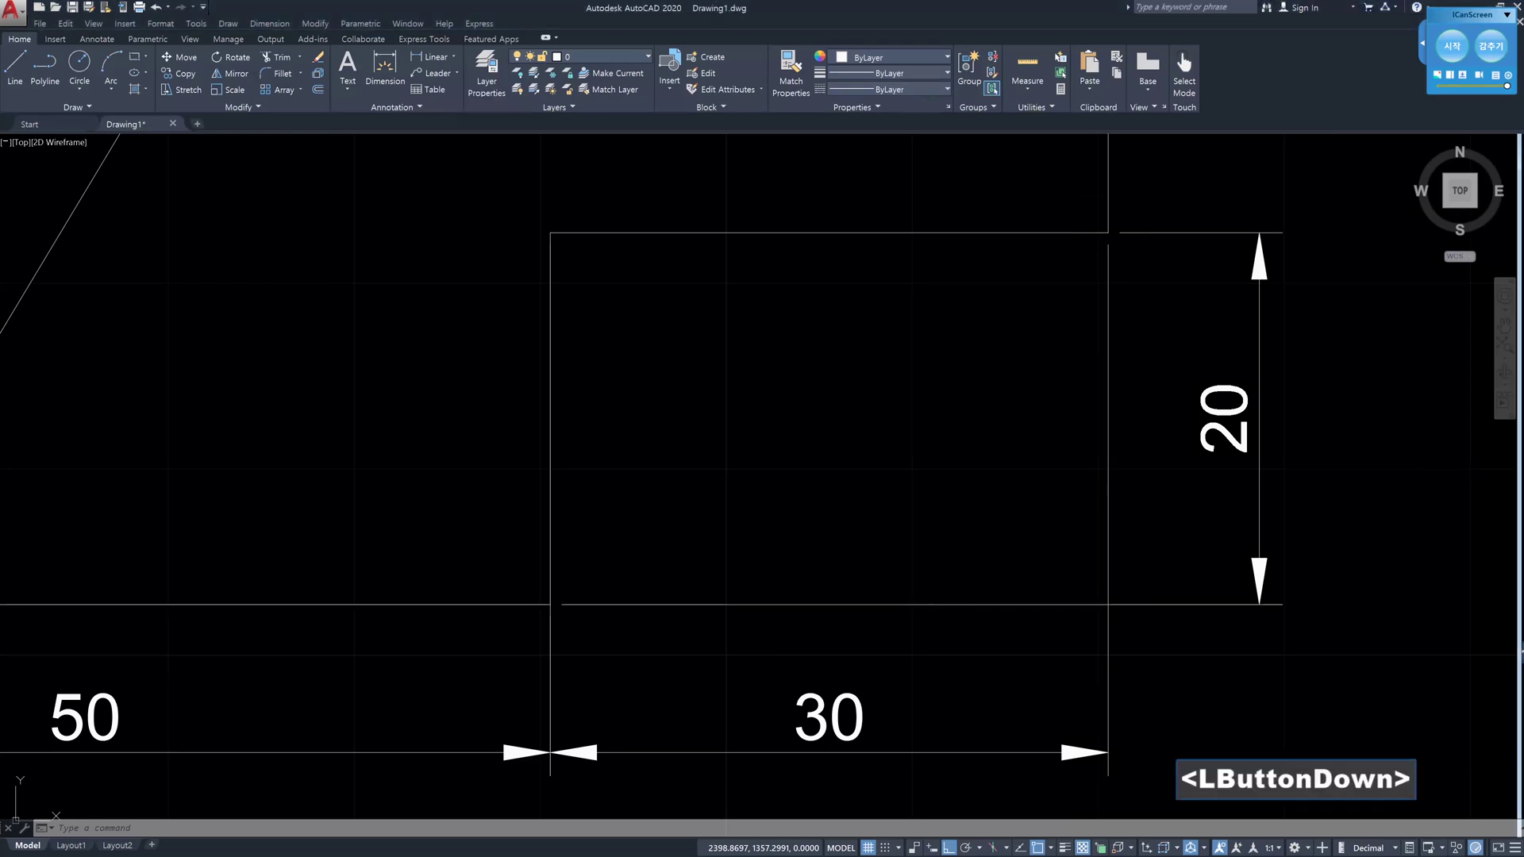
{"action": "scroll", "coordinate": [966, 626], "scroll_direction": "down", "scroll_amount": 2}
{"action": "middle_click_drag", "start_coordinate": [966, 626], "coordinate": [1040, 541]}
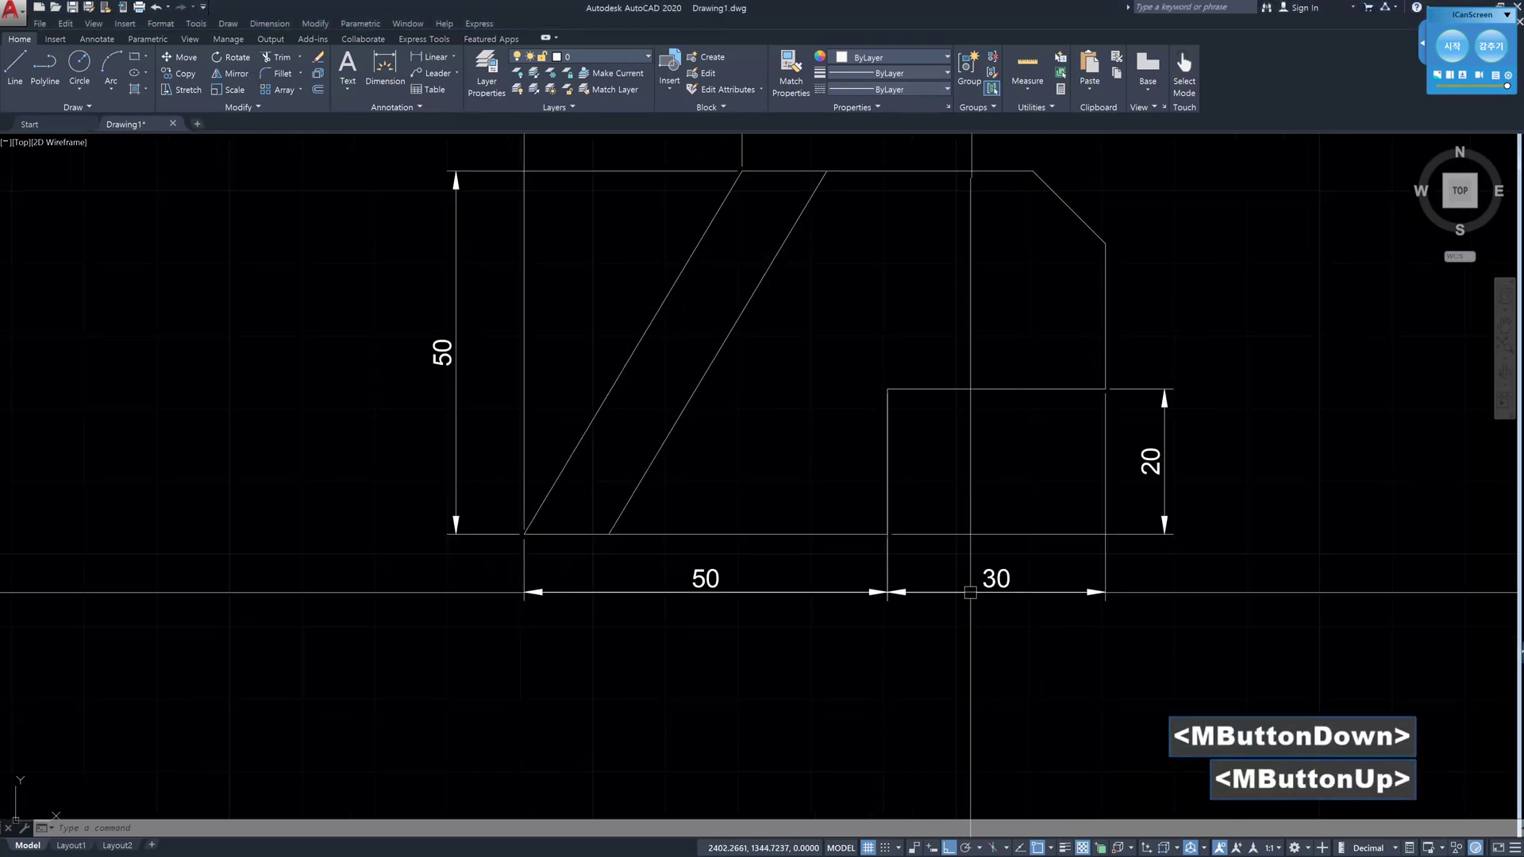
{"action": "scroll", "coordinate": [963, 585], "scroll_direction": "up", "scroll_amount": 2}
{"action": "left_click", "coordinate": [1013, 626]}
{"action": "left_click", "coordinate": [982, 568]}
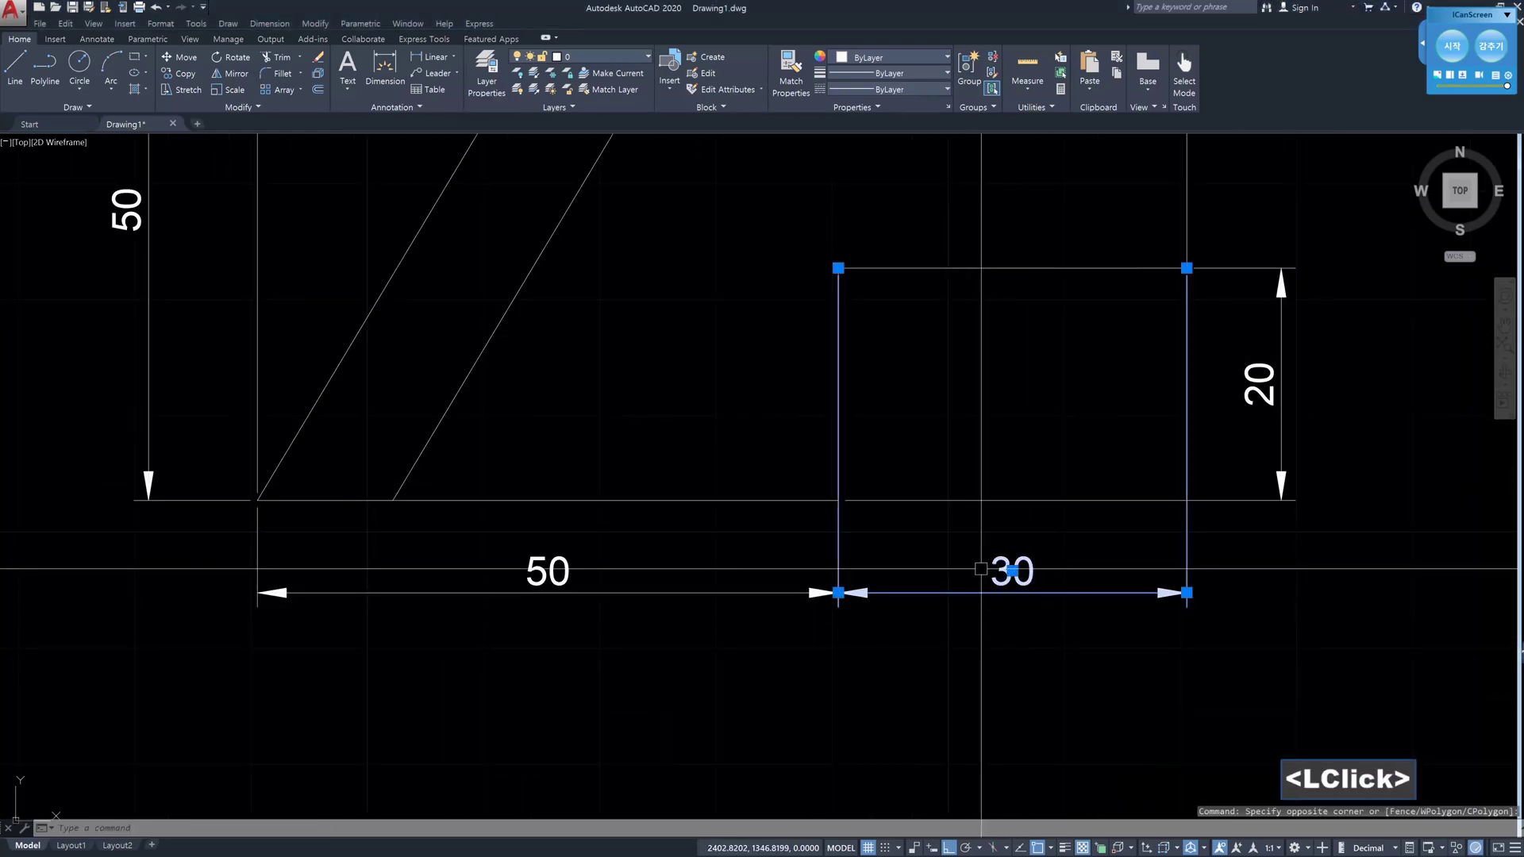
{"action": "key", "text": "Delete"}
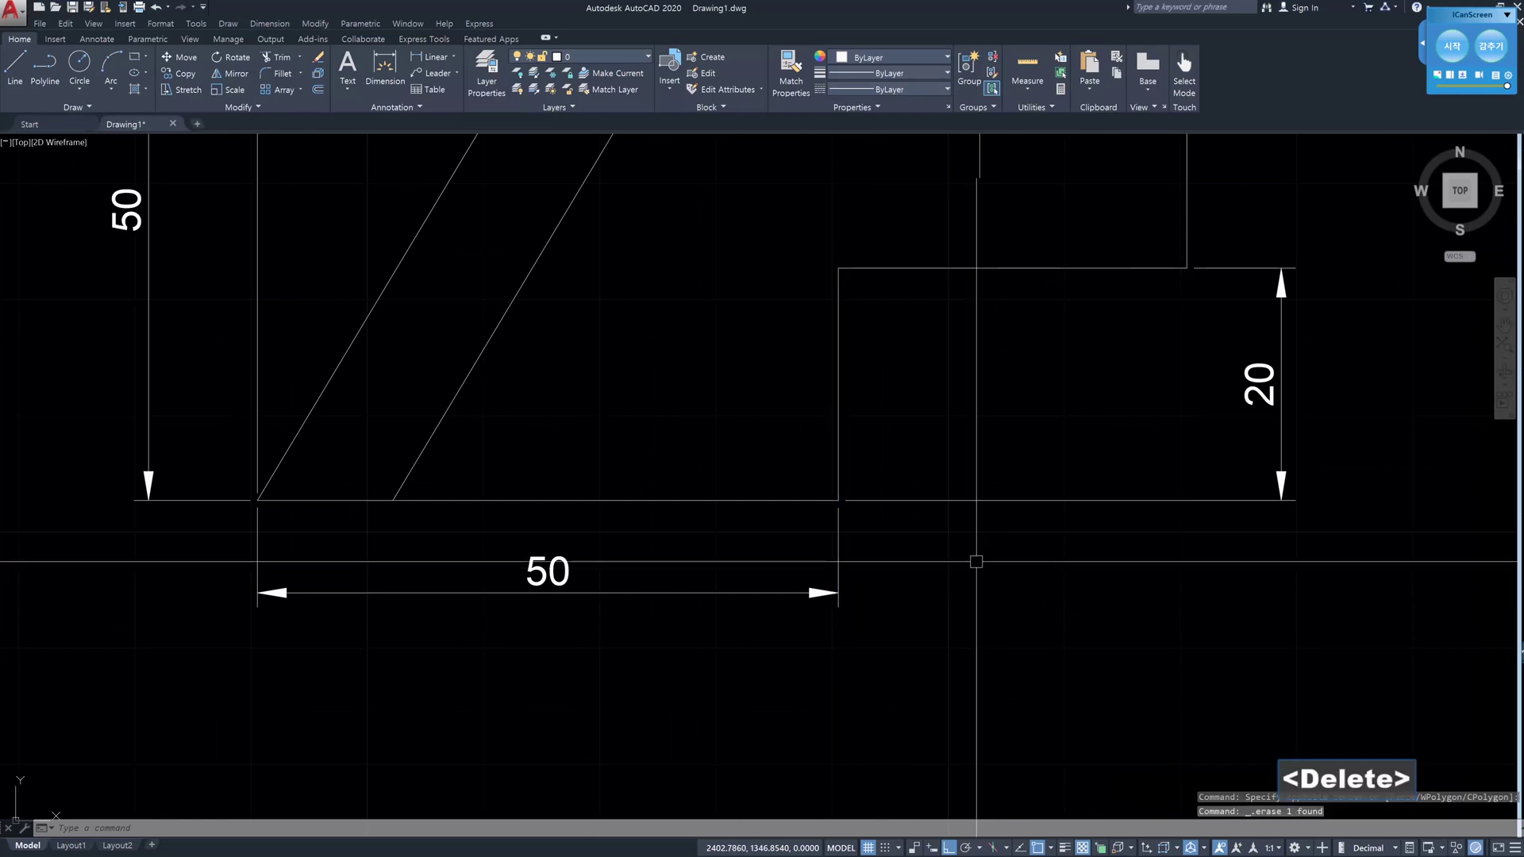
{"action": "left_click", "coordinate": [751, 498]}
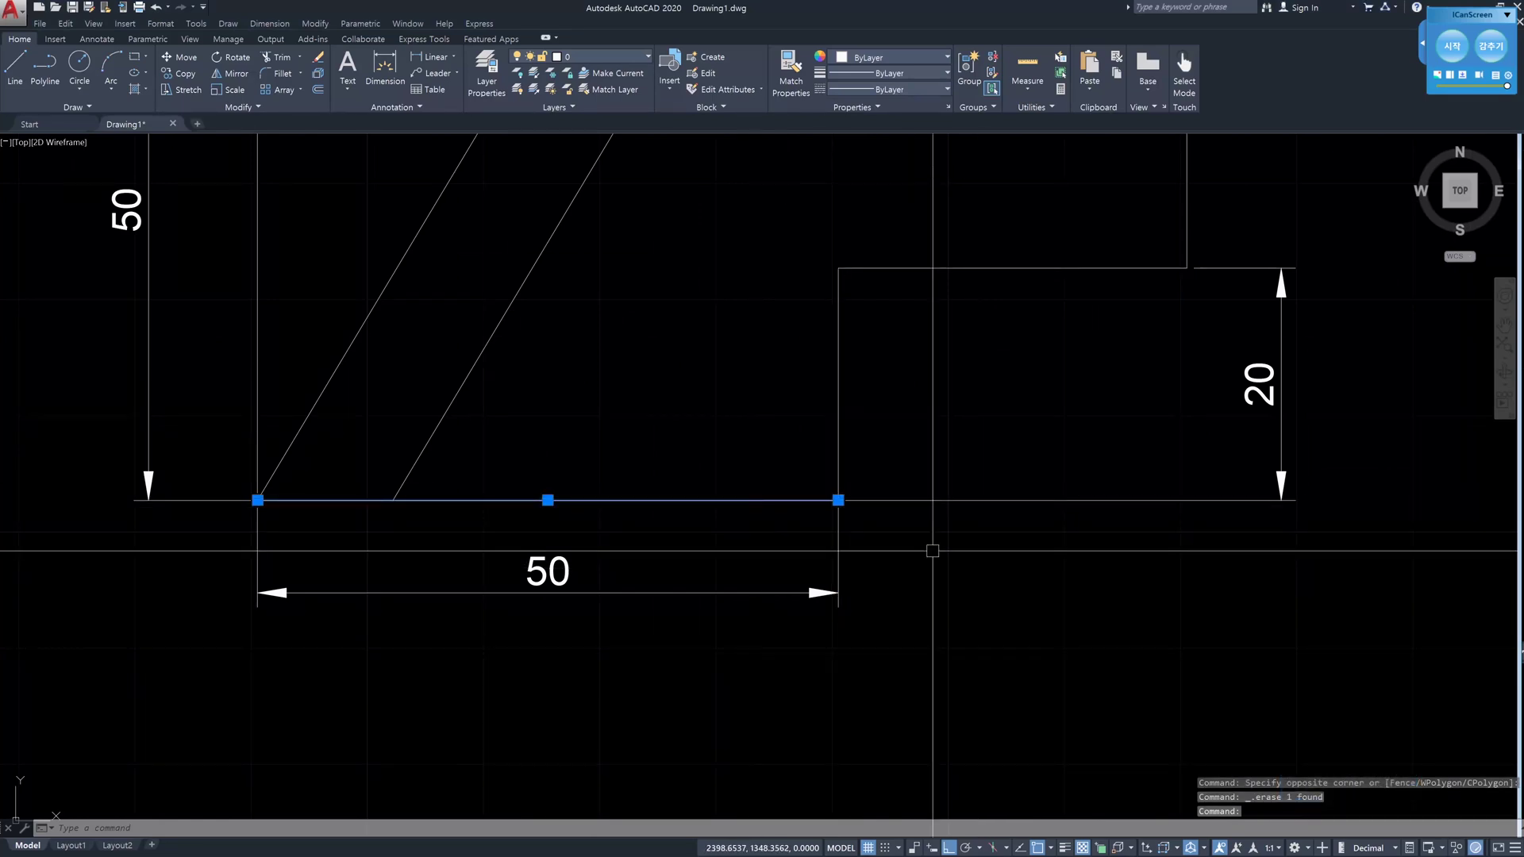
{"action": "key", "text": "Escape"}
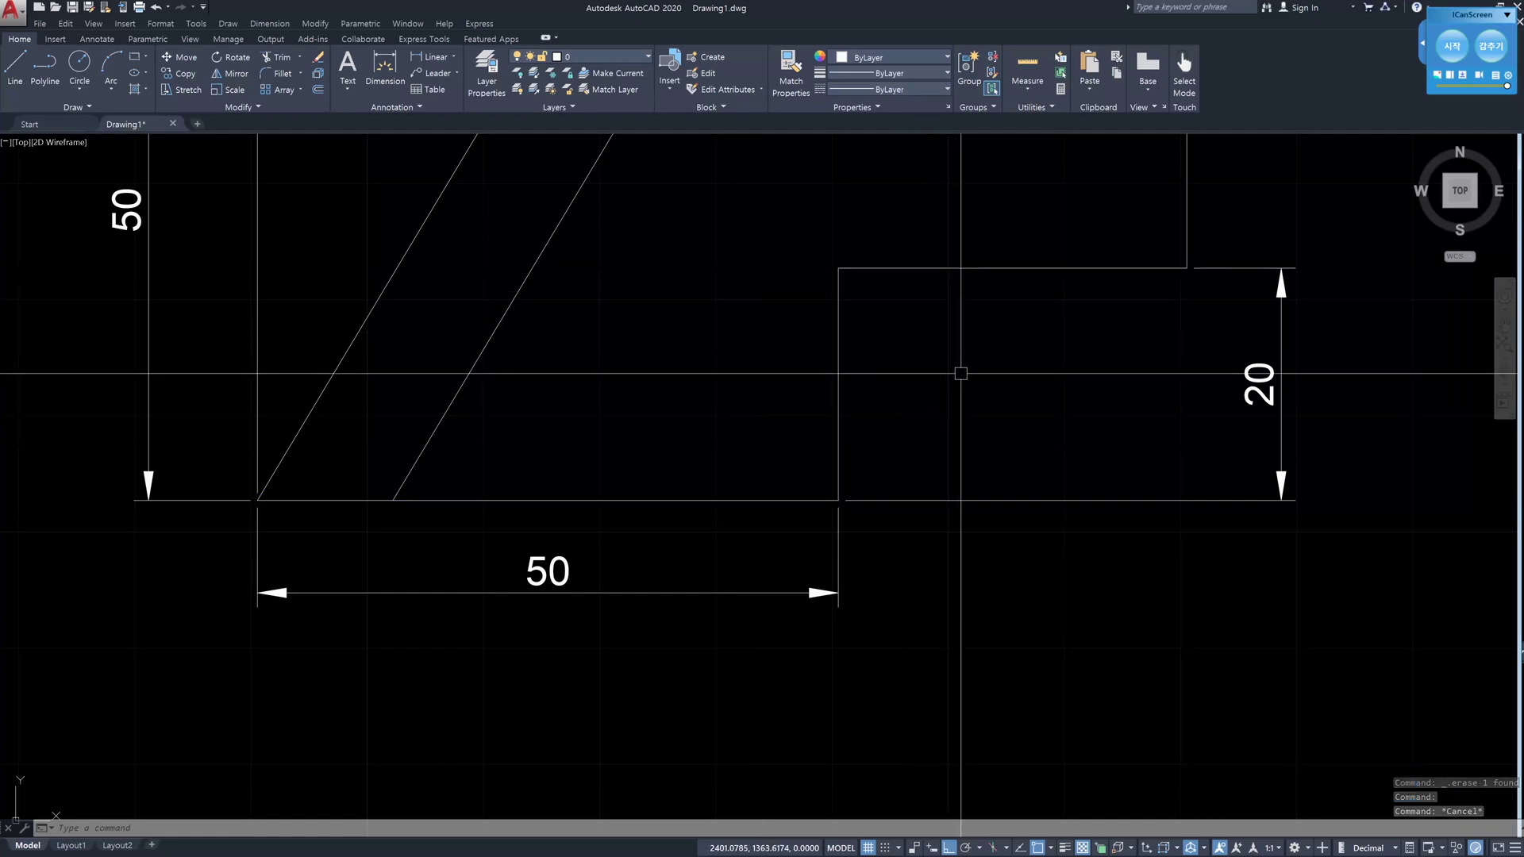
- Add a linear dimension from the bottom edge's right endpoint to the notch's upper-right corner, aligned with the 50 dimension below the shape
{"action": "type", "text": "dli"}
{"action": "key", "text": "Return"}
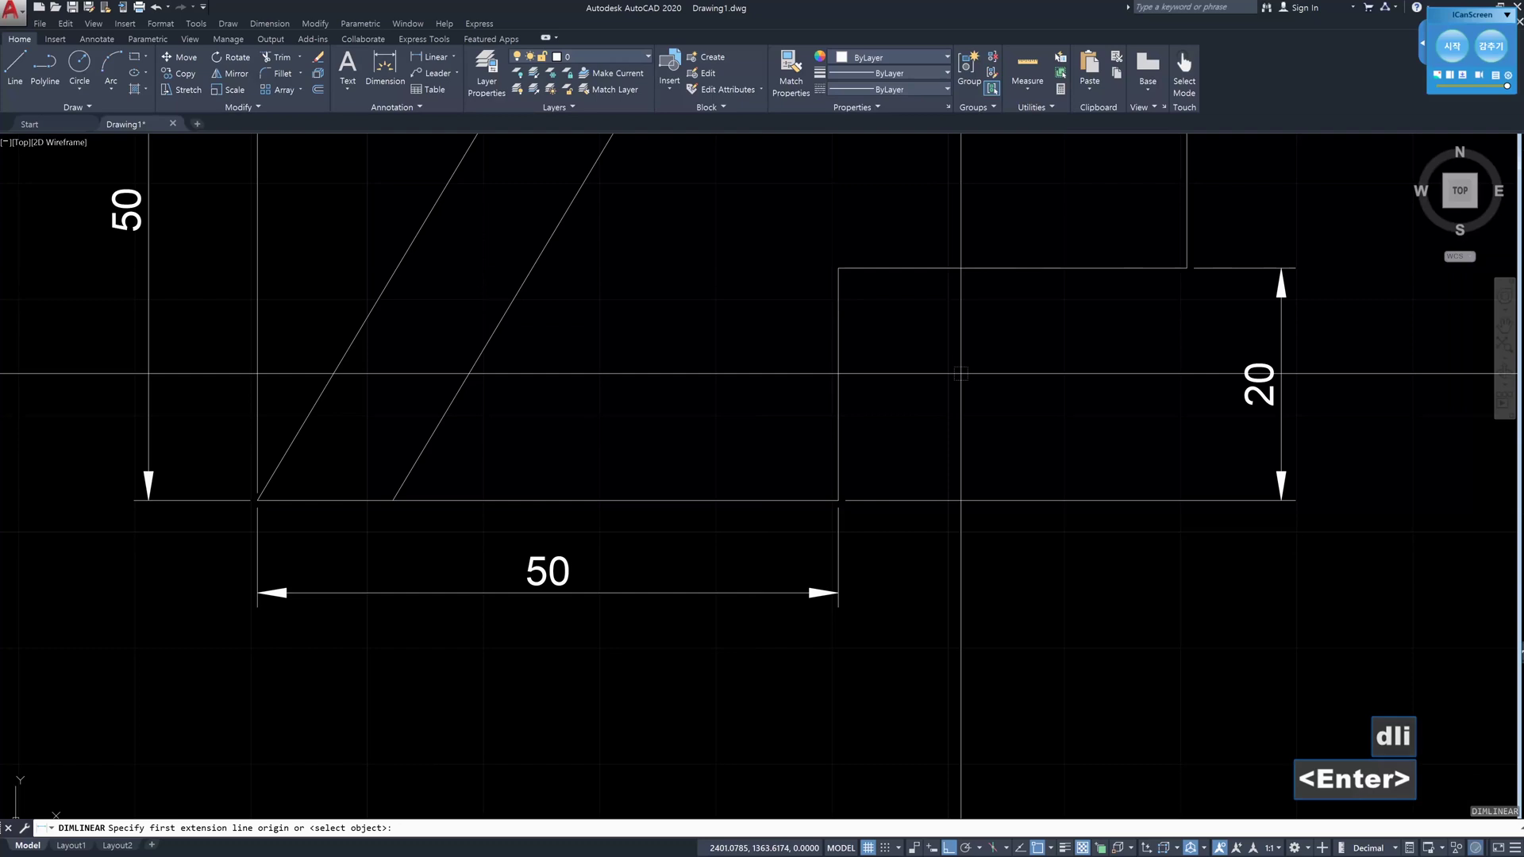
{"action": "left_click", "coordinate": [843, 473]}
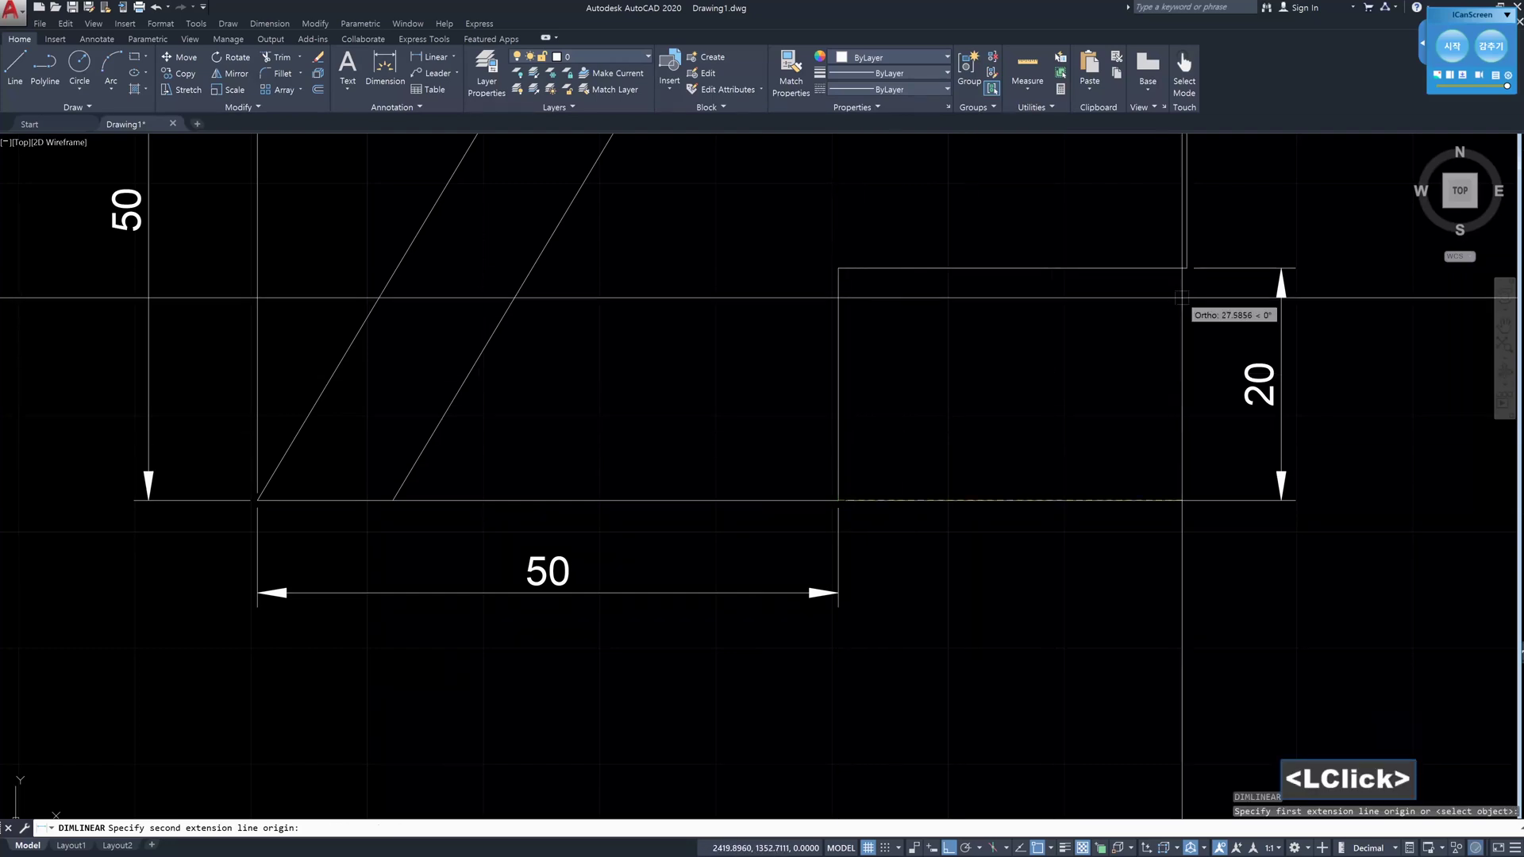
{"action": "left_click", "coordinate": [1187, 268]}
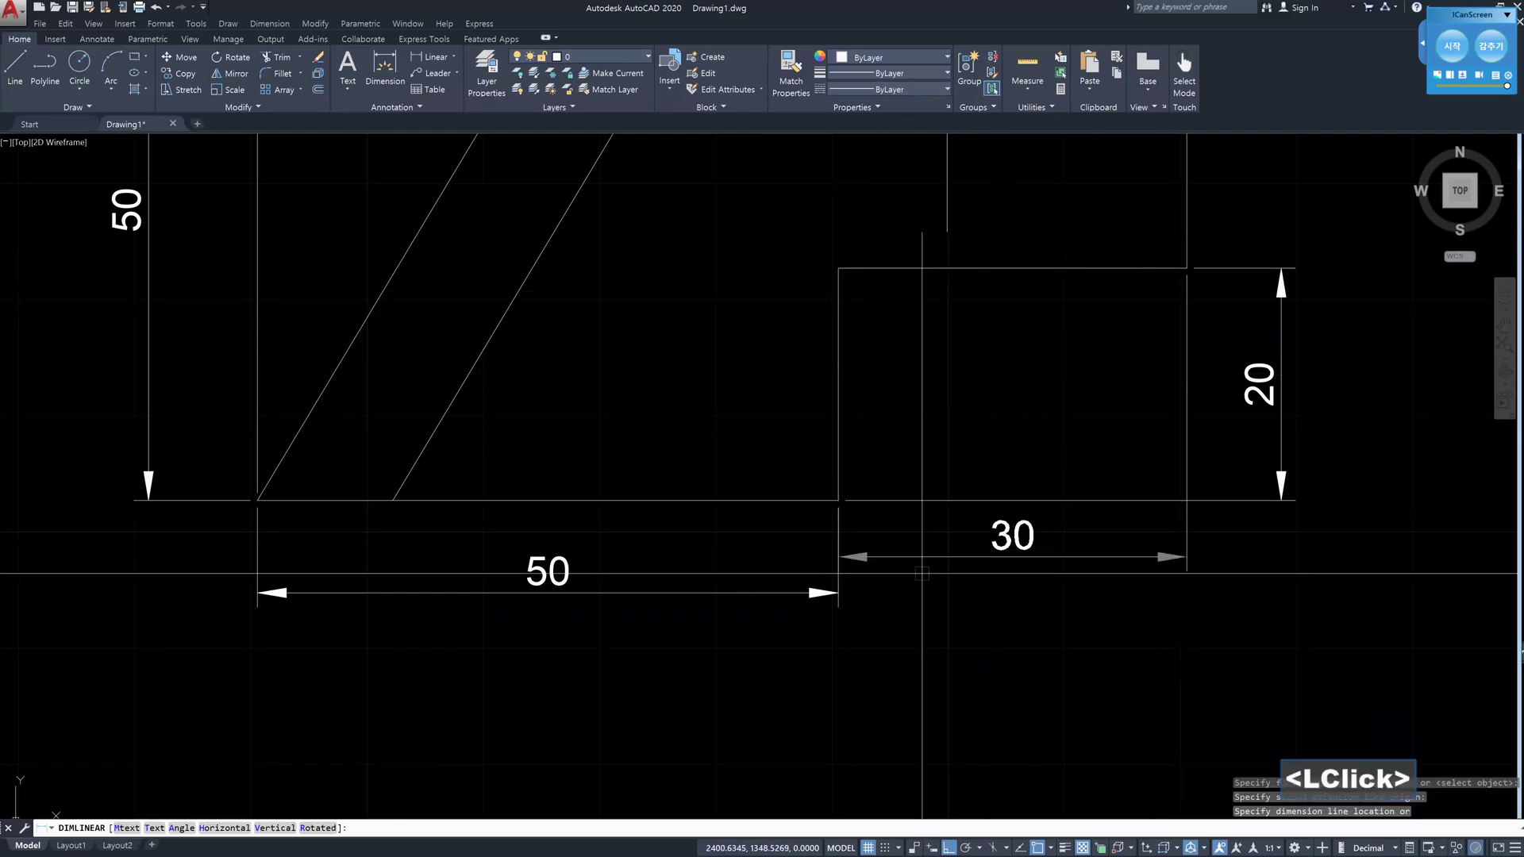
{"action": "left_click", "coordinate": [762, 592]}
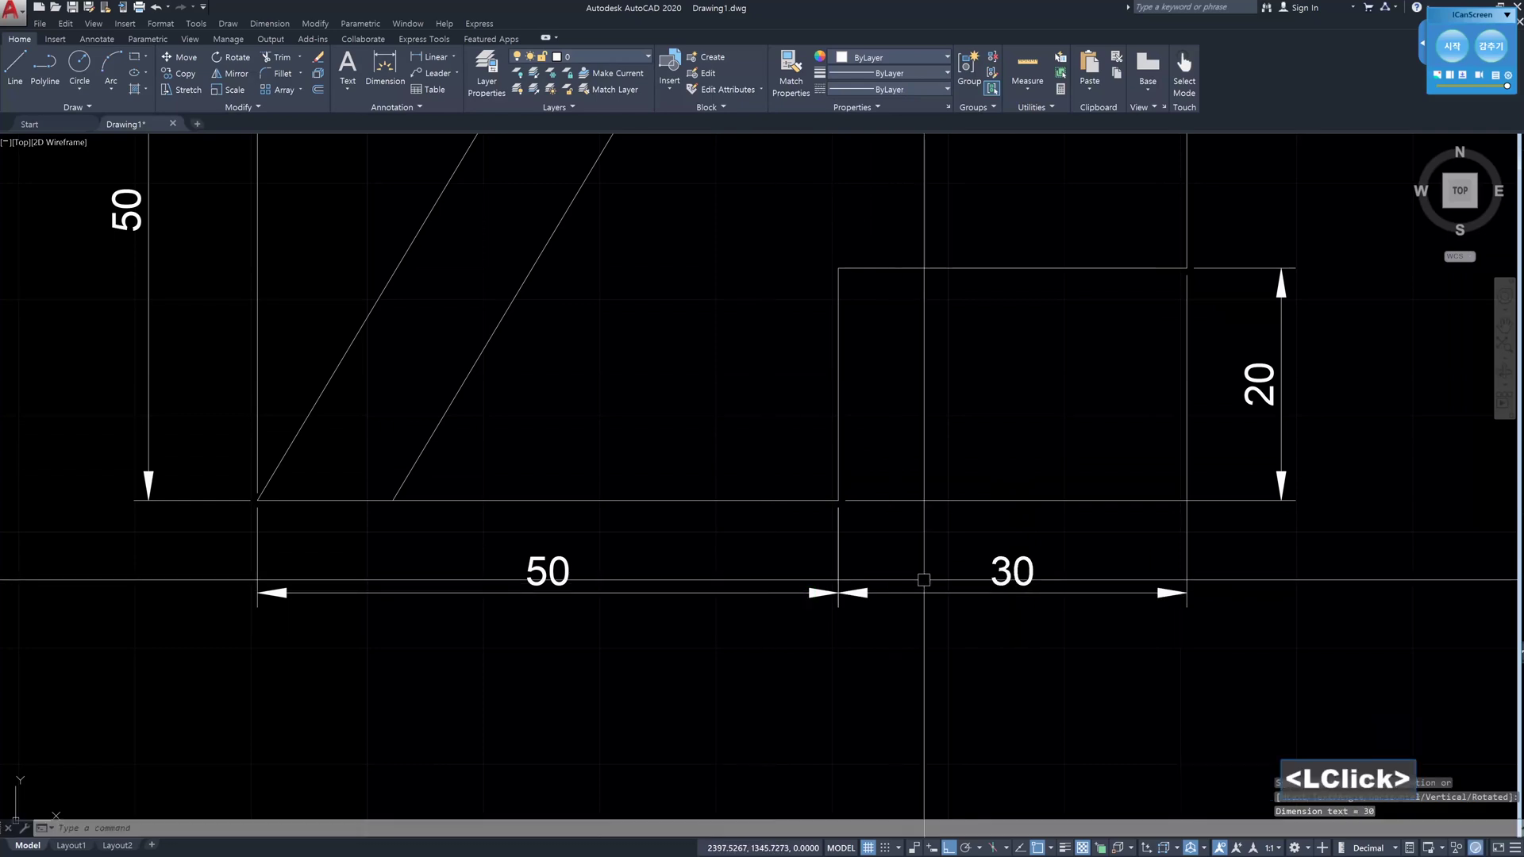
- Add an aligned dimension with DIMALIGNED between the notch's lower-left and upper-right corners, placing it diagonally below the shape
{"action": "scroll", "coordinate": [926, 575], "scroll_direction": "down", "scroll_amount": 2}
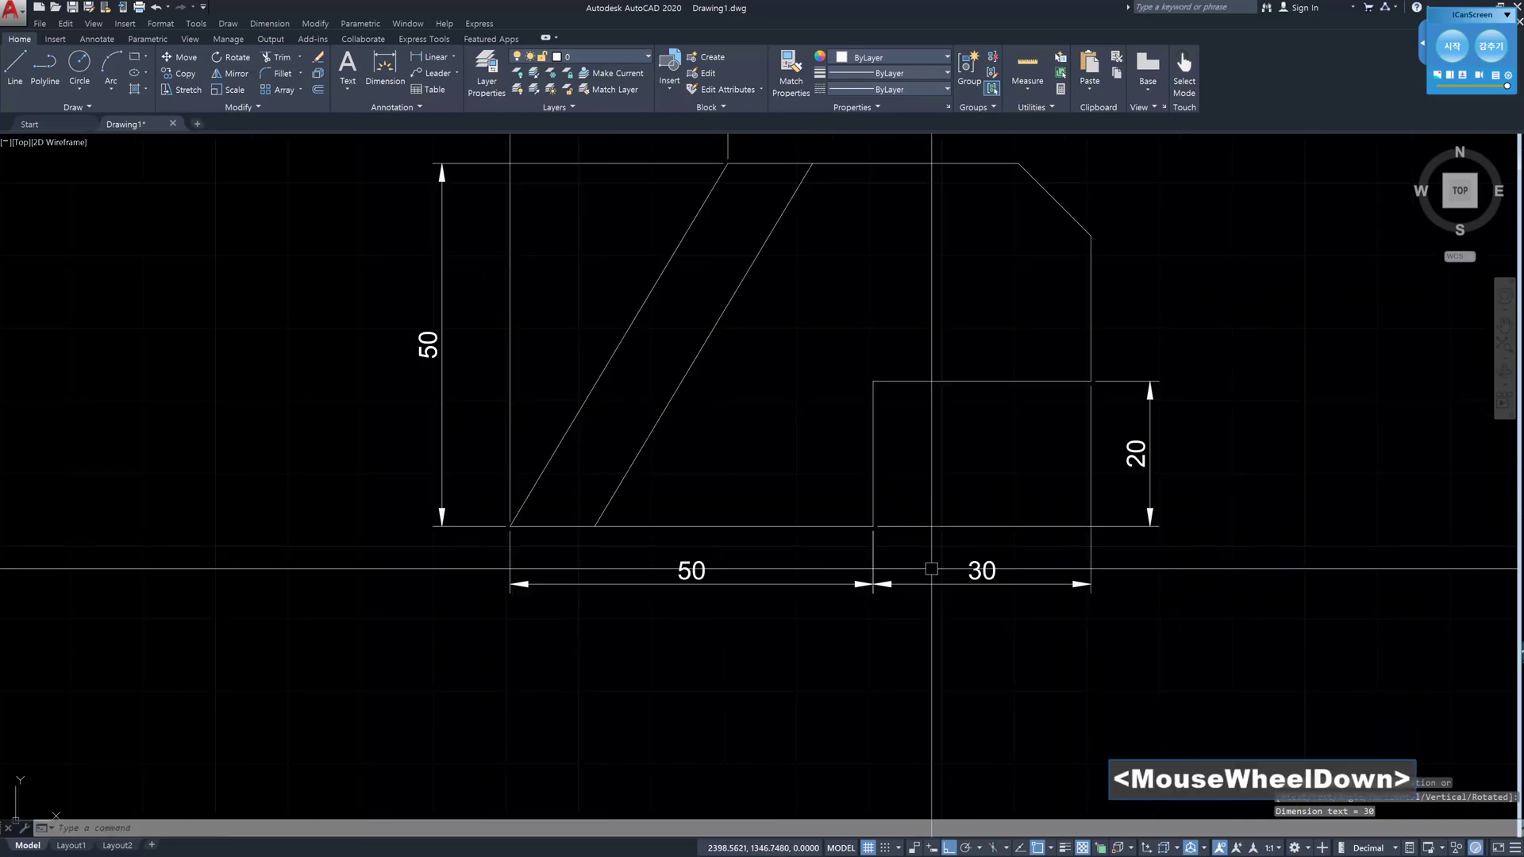
{"action": "middle_click_drag", "start_coordinate": [966, 492], "coordinate": [927, 587]}
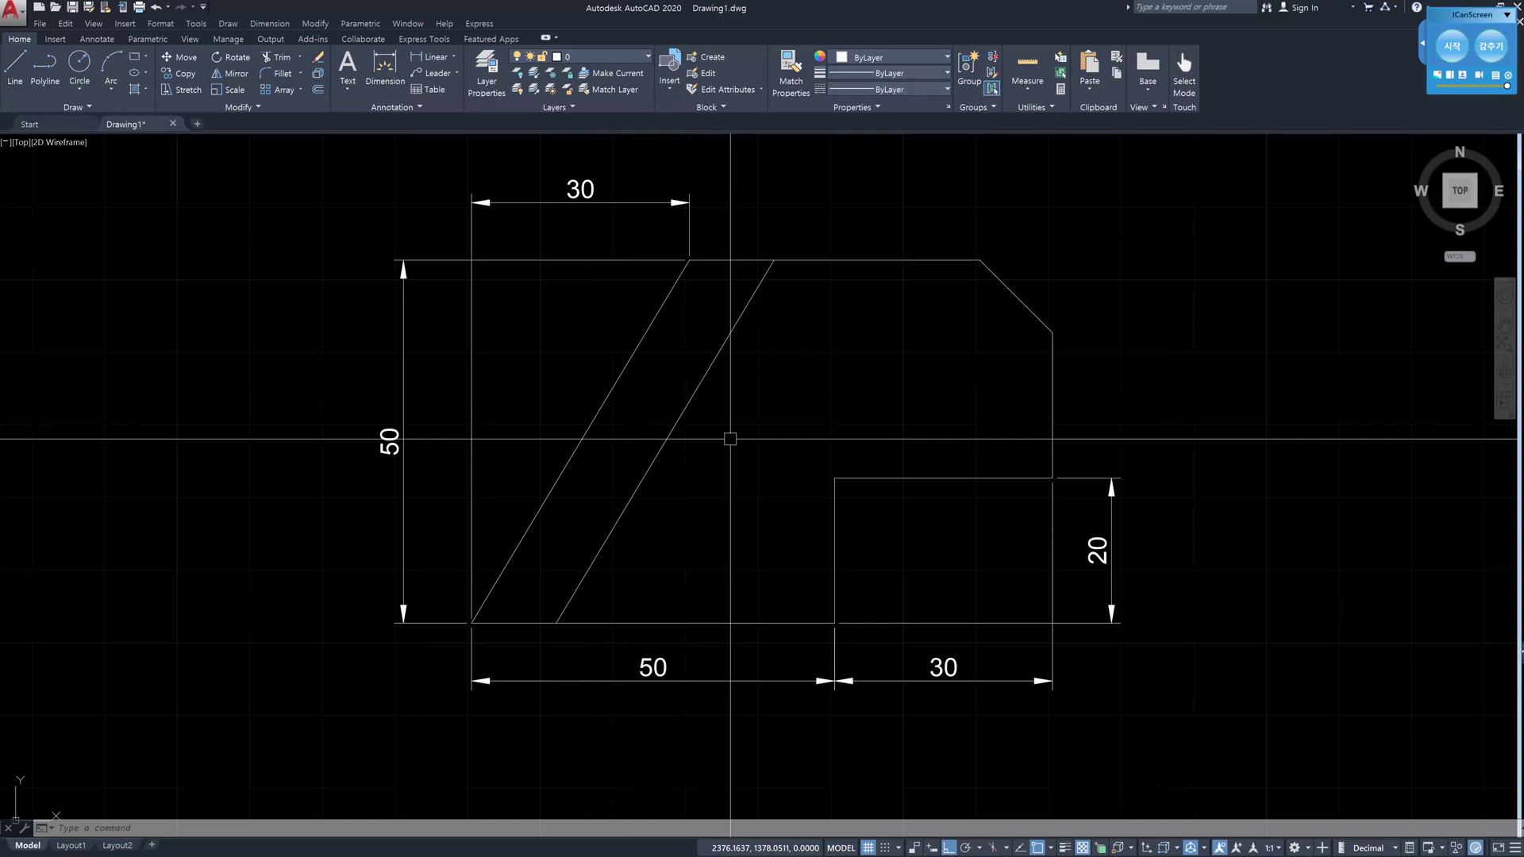
{"action": "type", "text": "dim"}
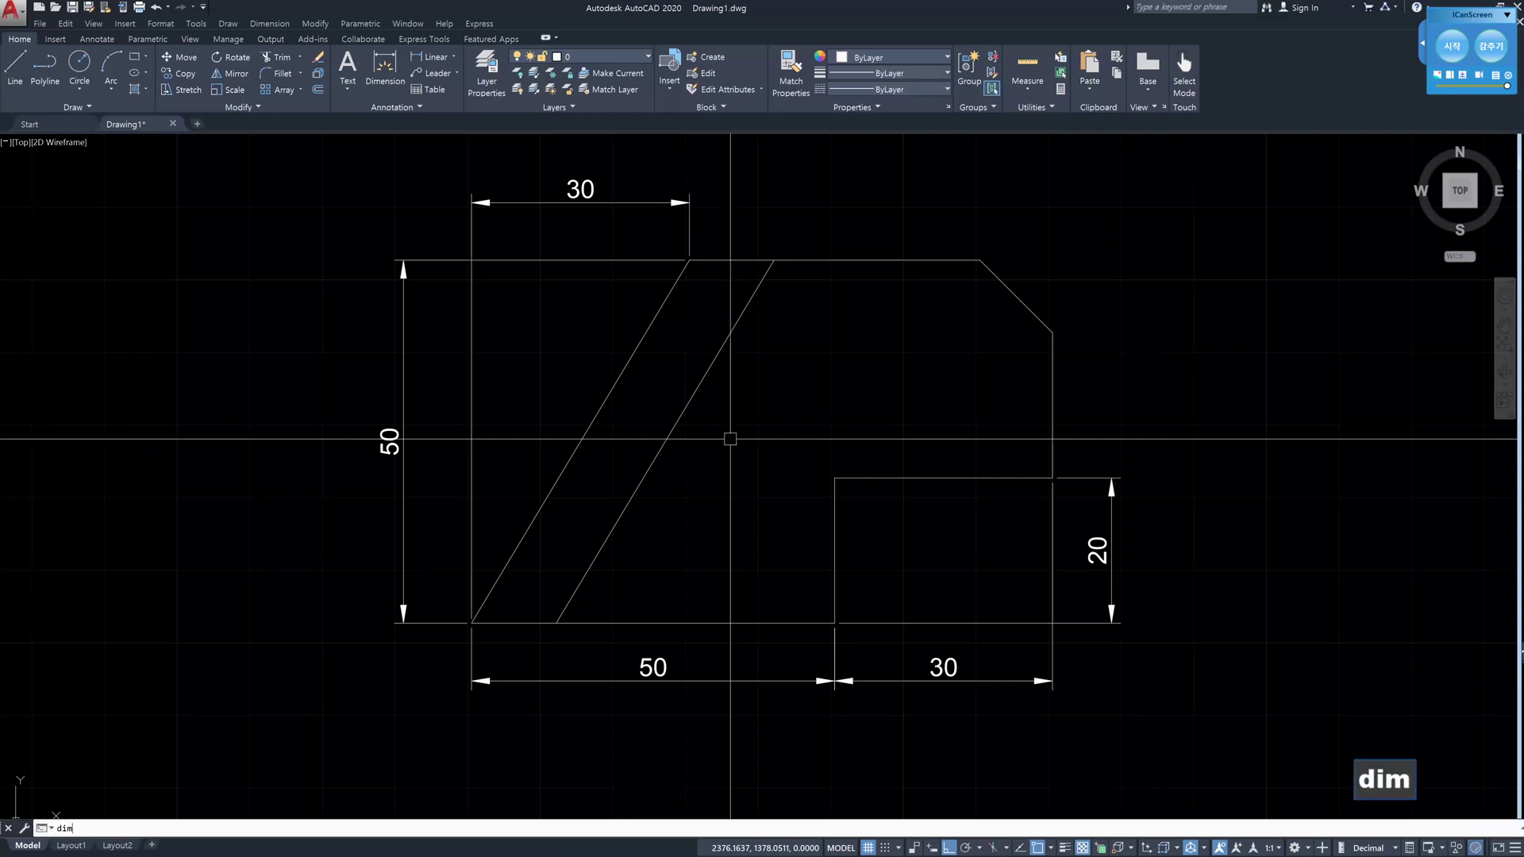
{"action": "type", "text": "al"}
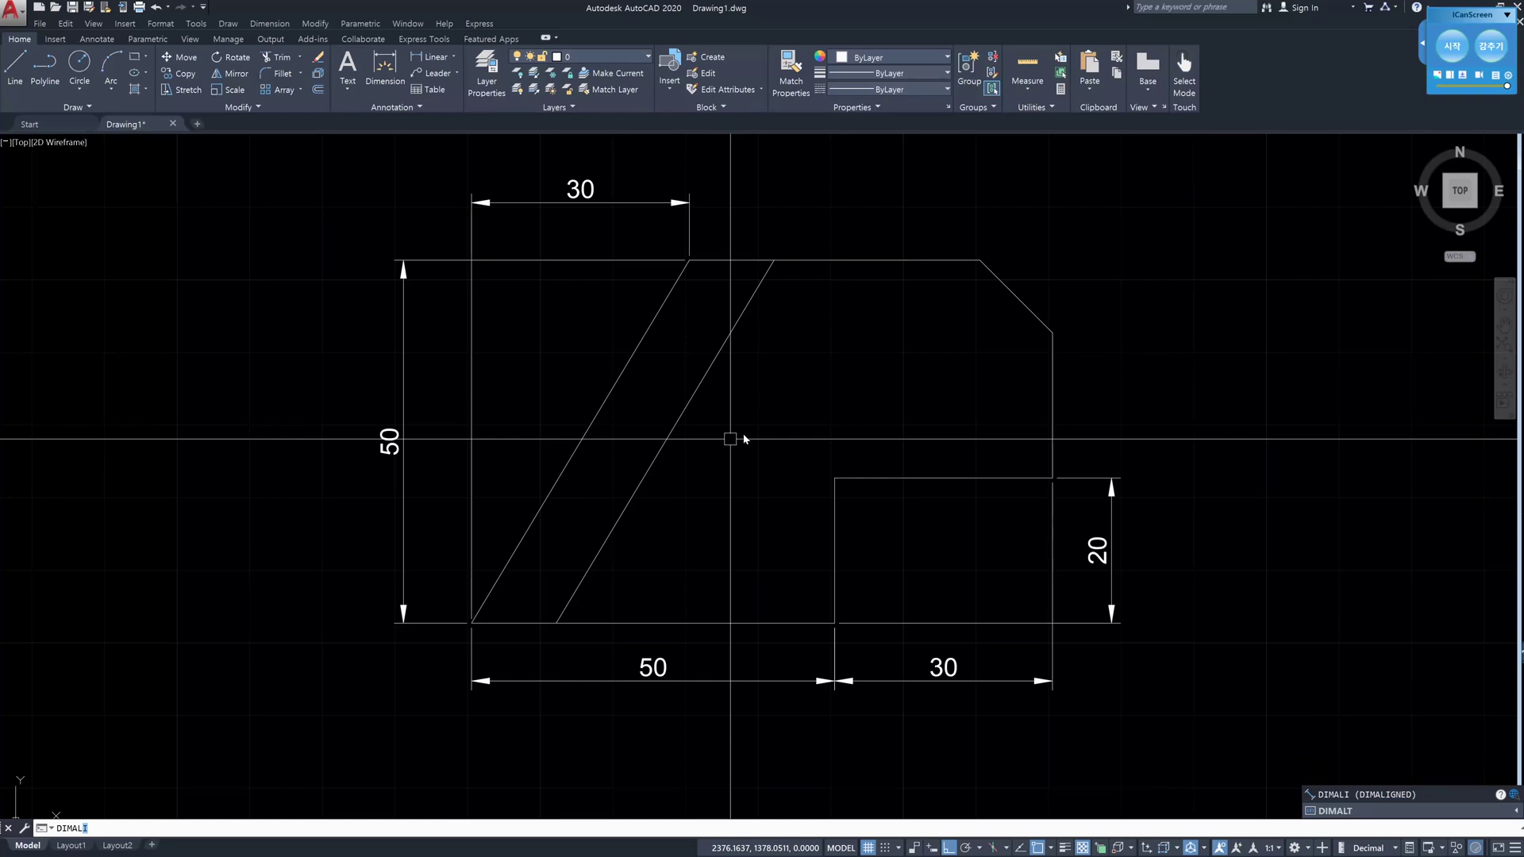
{"action": "type", "text": "gned"}
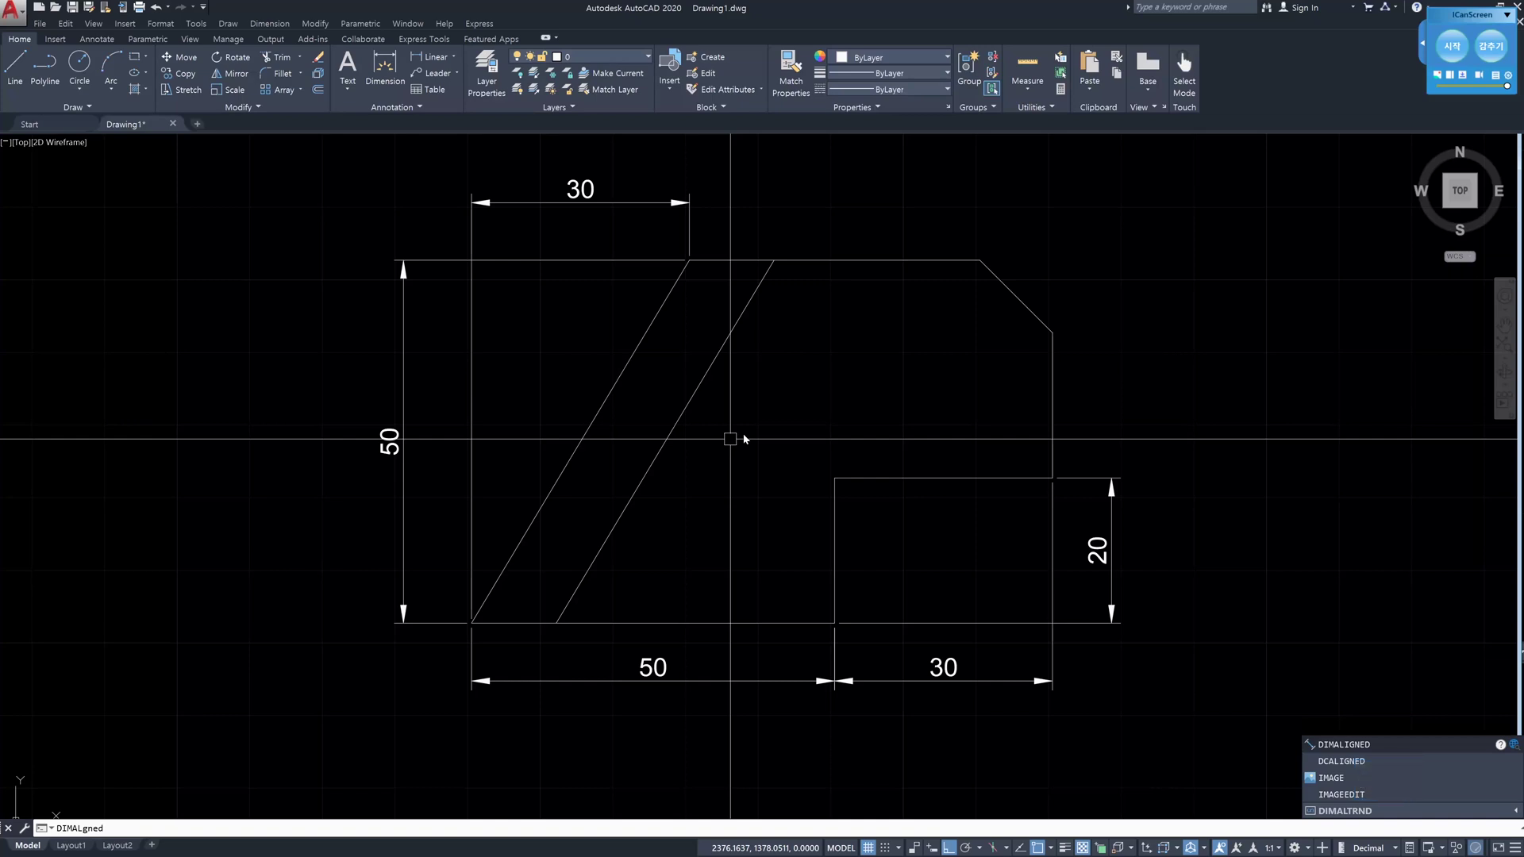
{"action": "key", "text": "Return"}
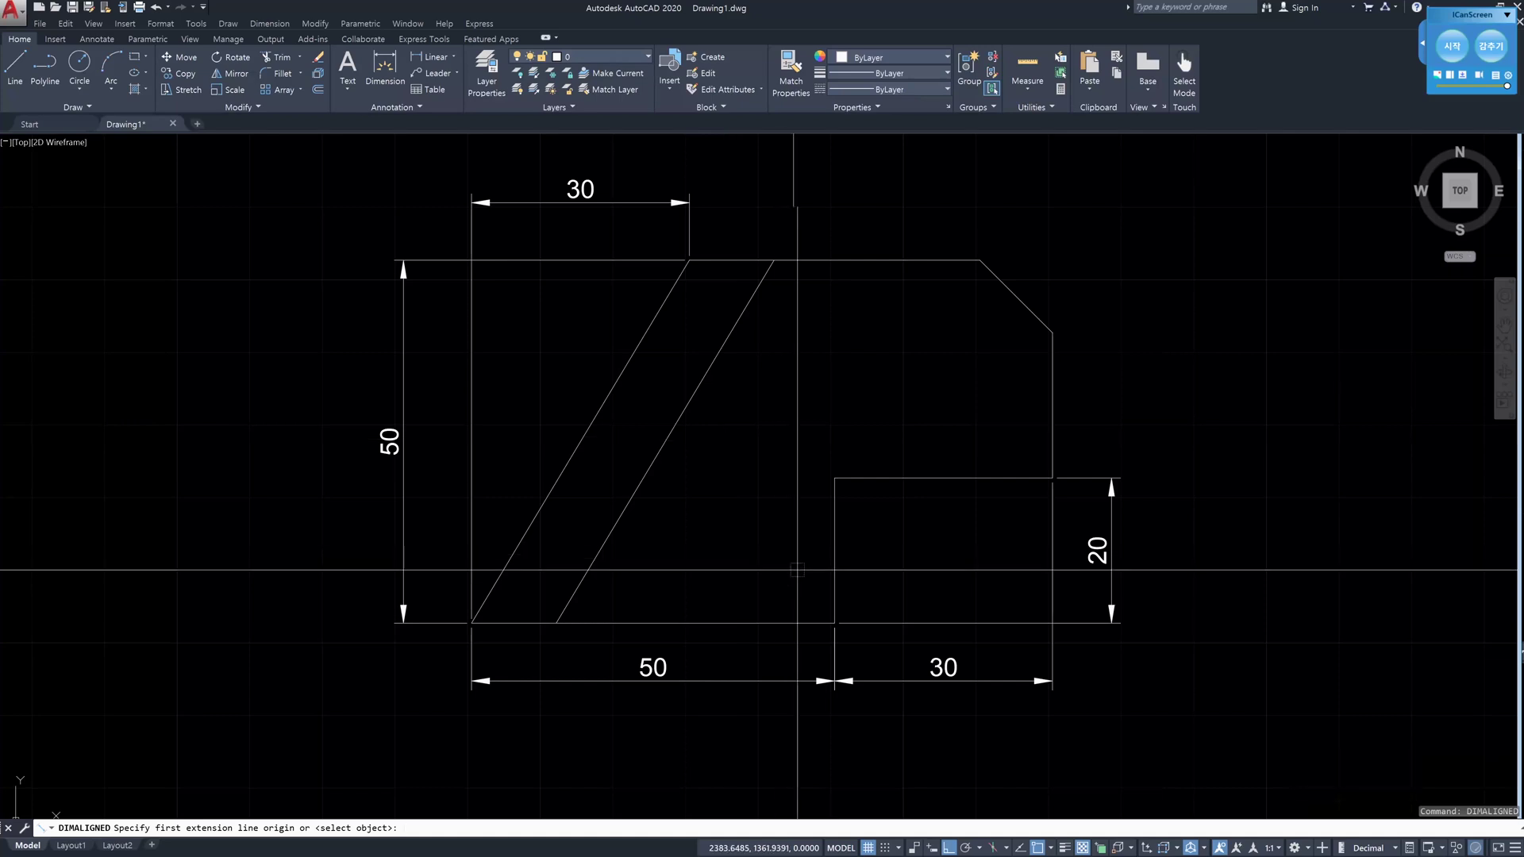
{"action": "left_click", "coordinate": [832, 608]}
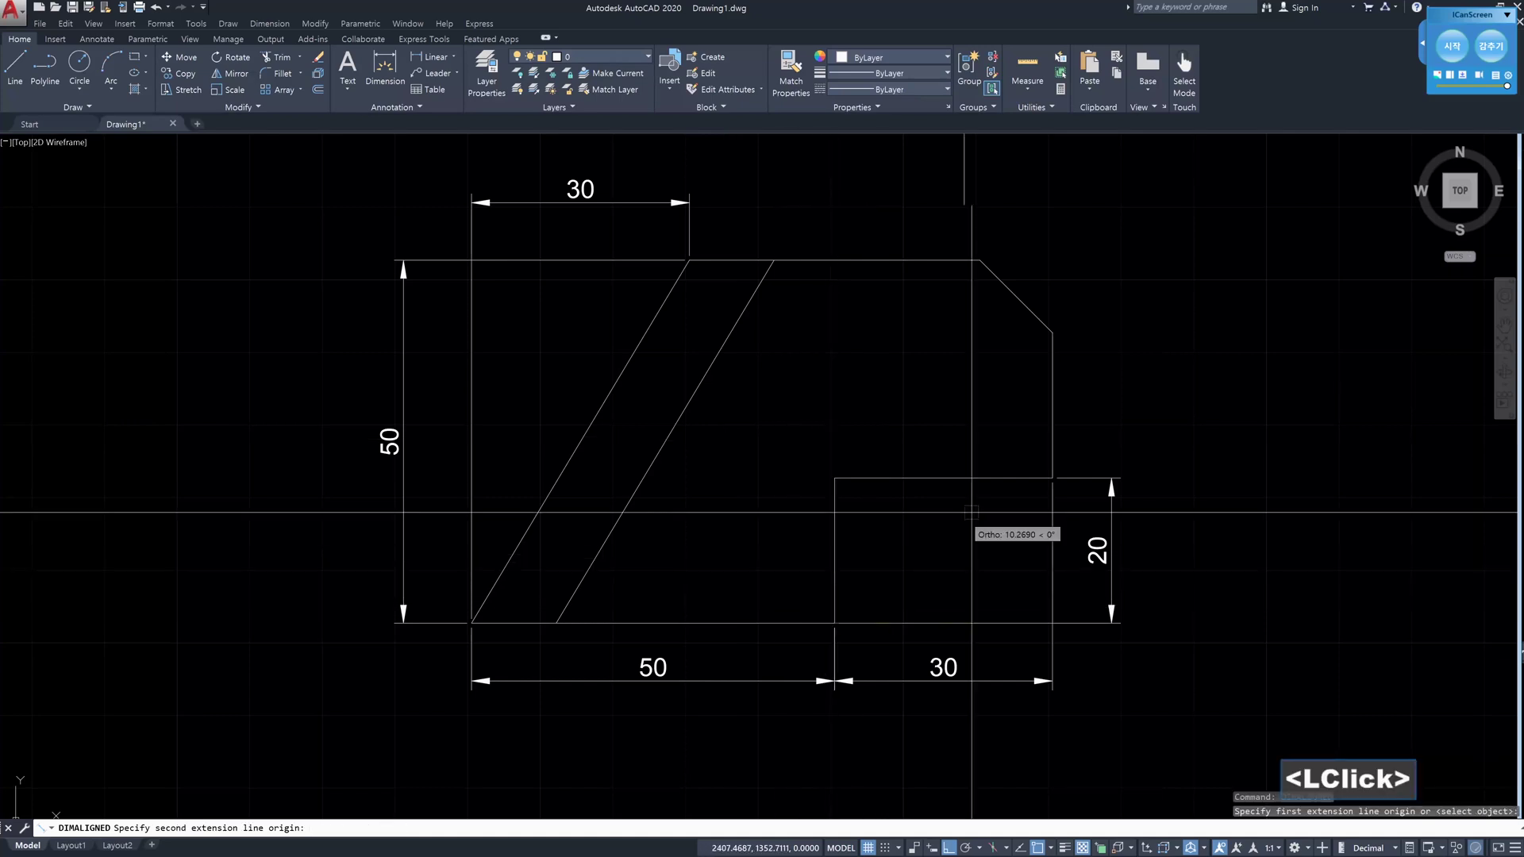
{"action": "left_click", "coordinate": [1052, 477]}
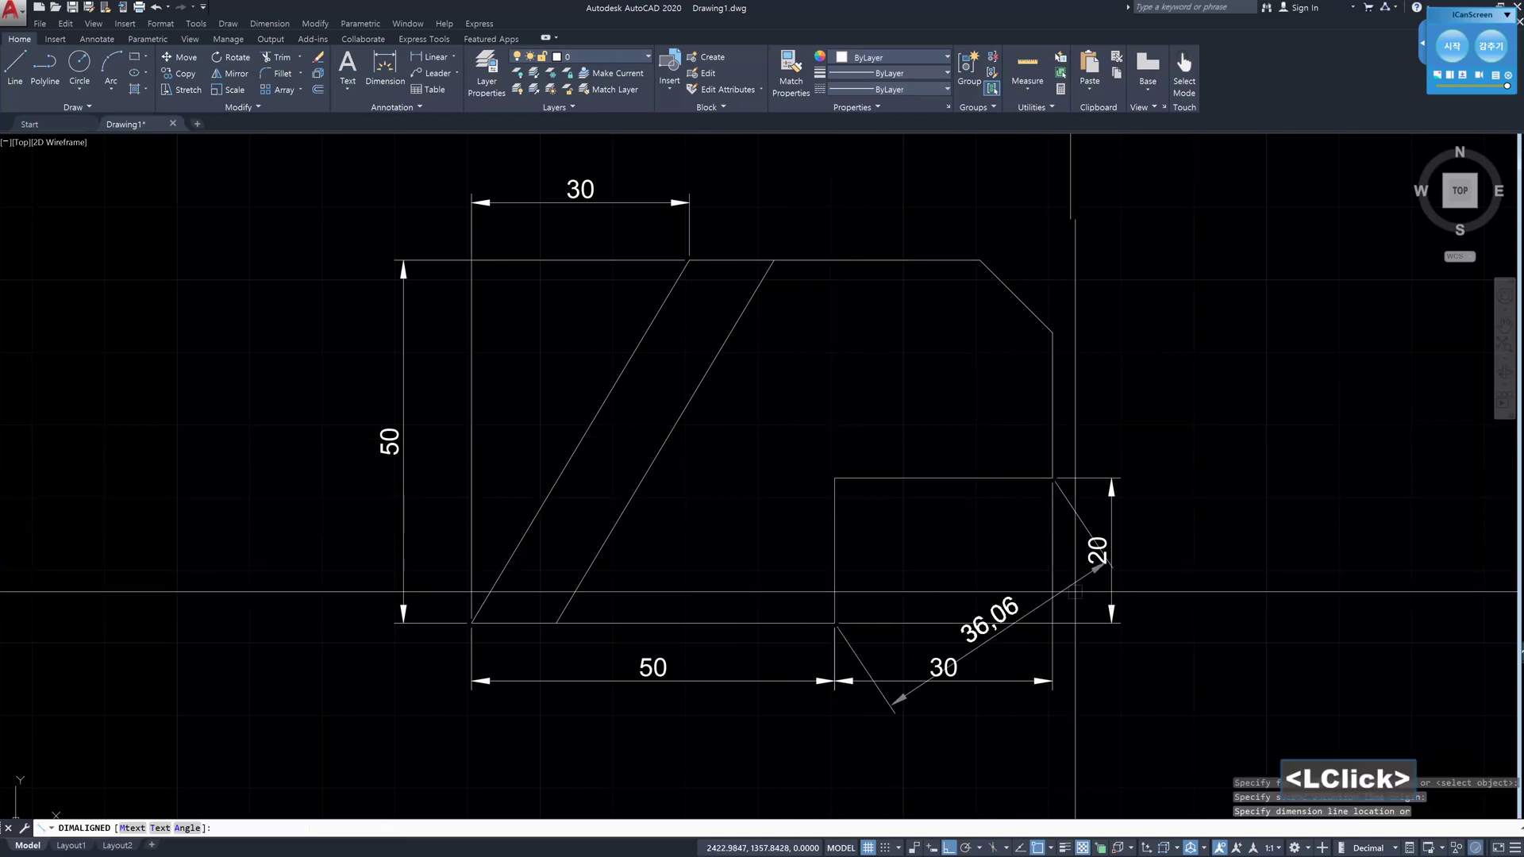
{"action": "left_click", "coordinate": [1147, 696]}
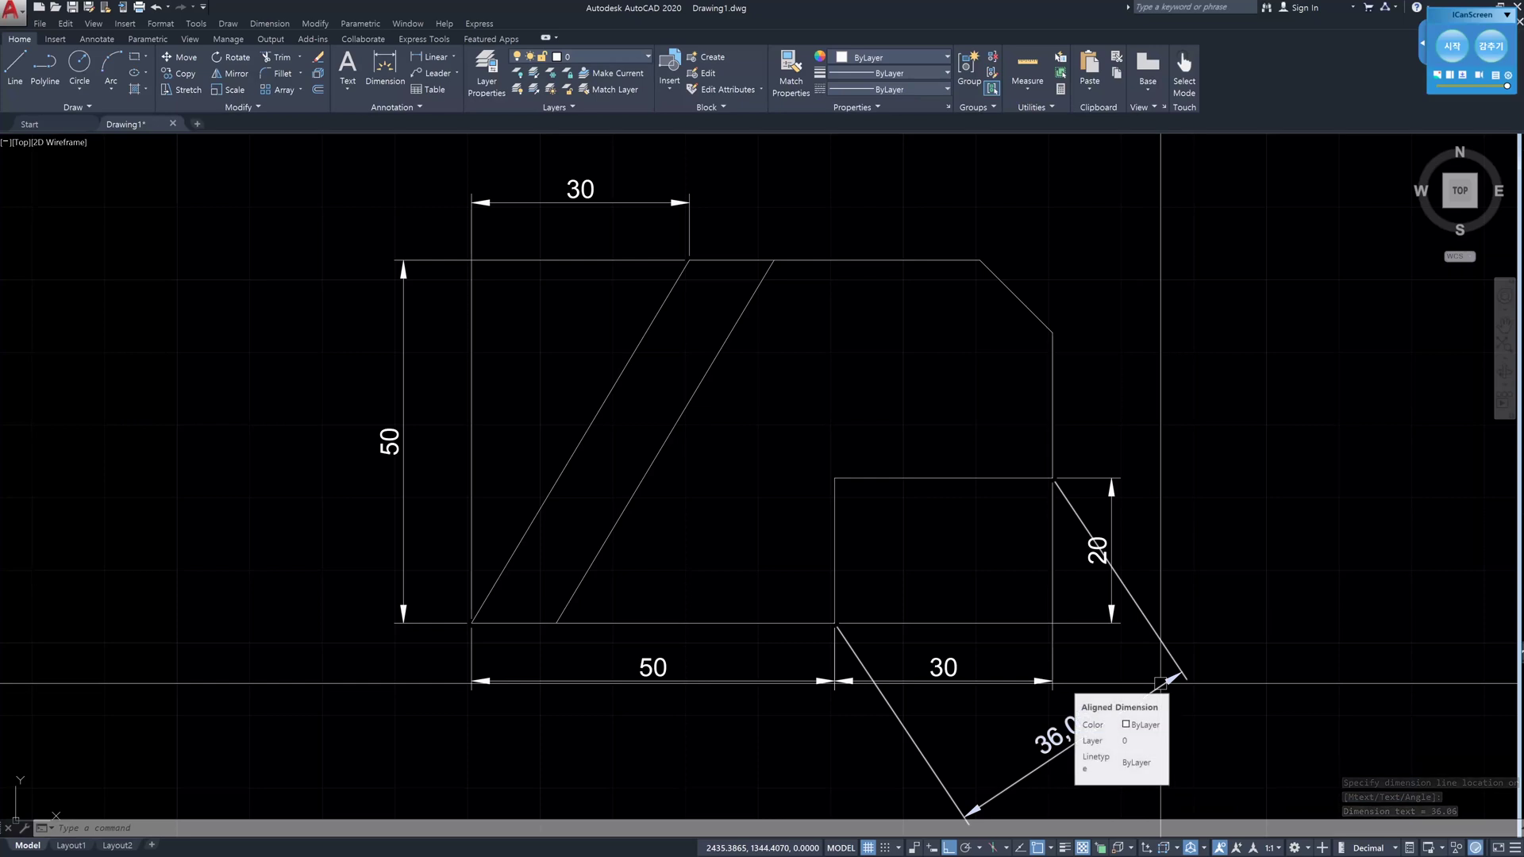
- Add an aligned dimension with DIMALIGNED by selecting the left slanted line as the object, placing it outside the vertical 50 dimension
{"action": "type", "text": "dal"}
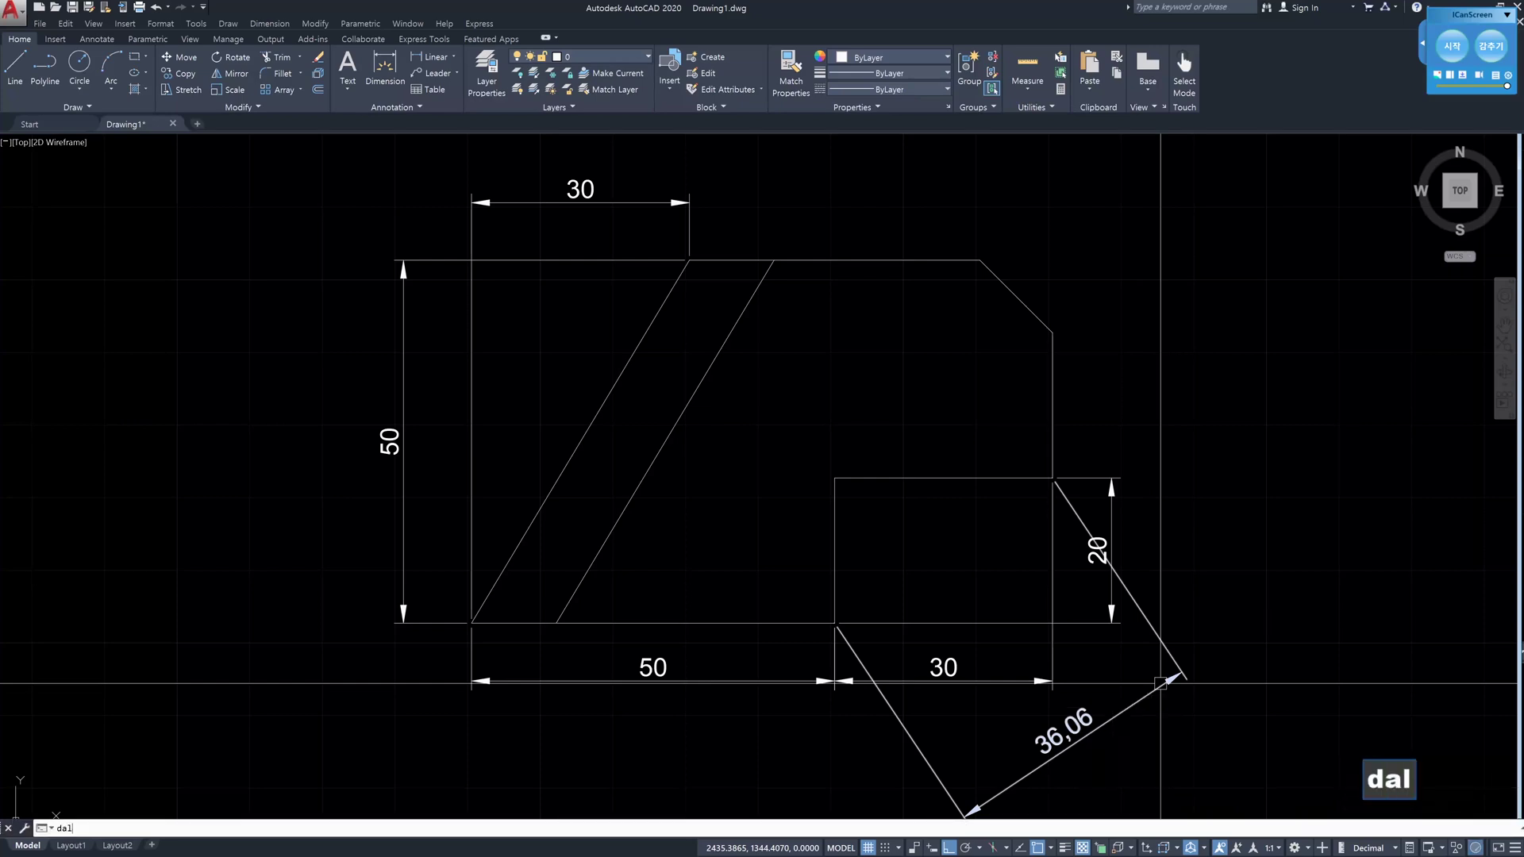
{"action": "key", "text": "Return"}
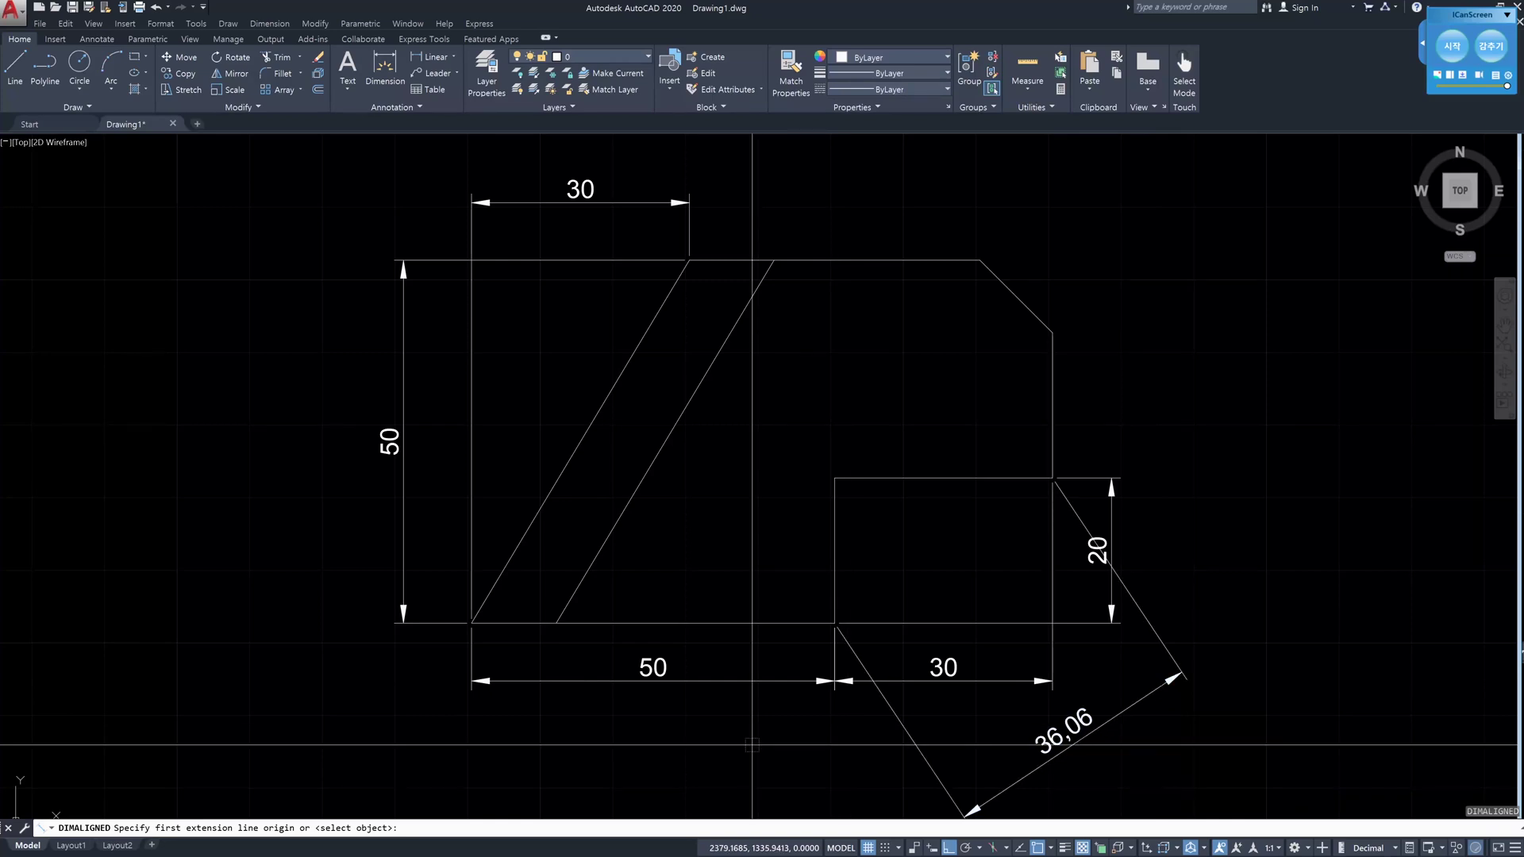
{"action": "key", "text": "space"}
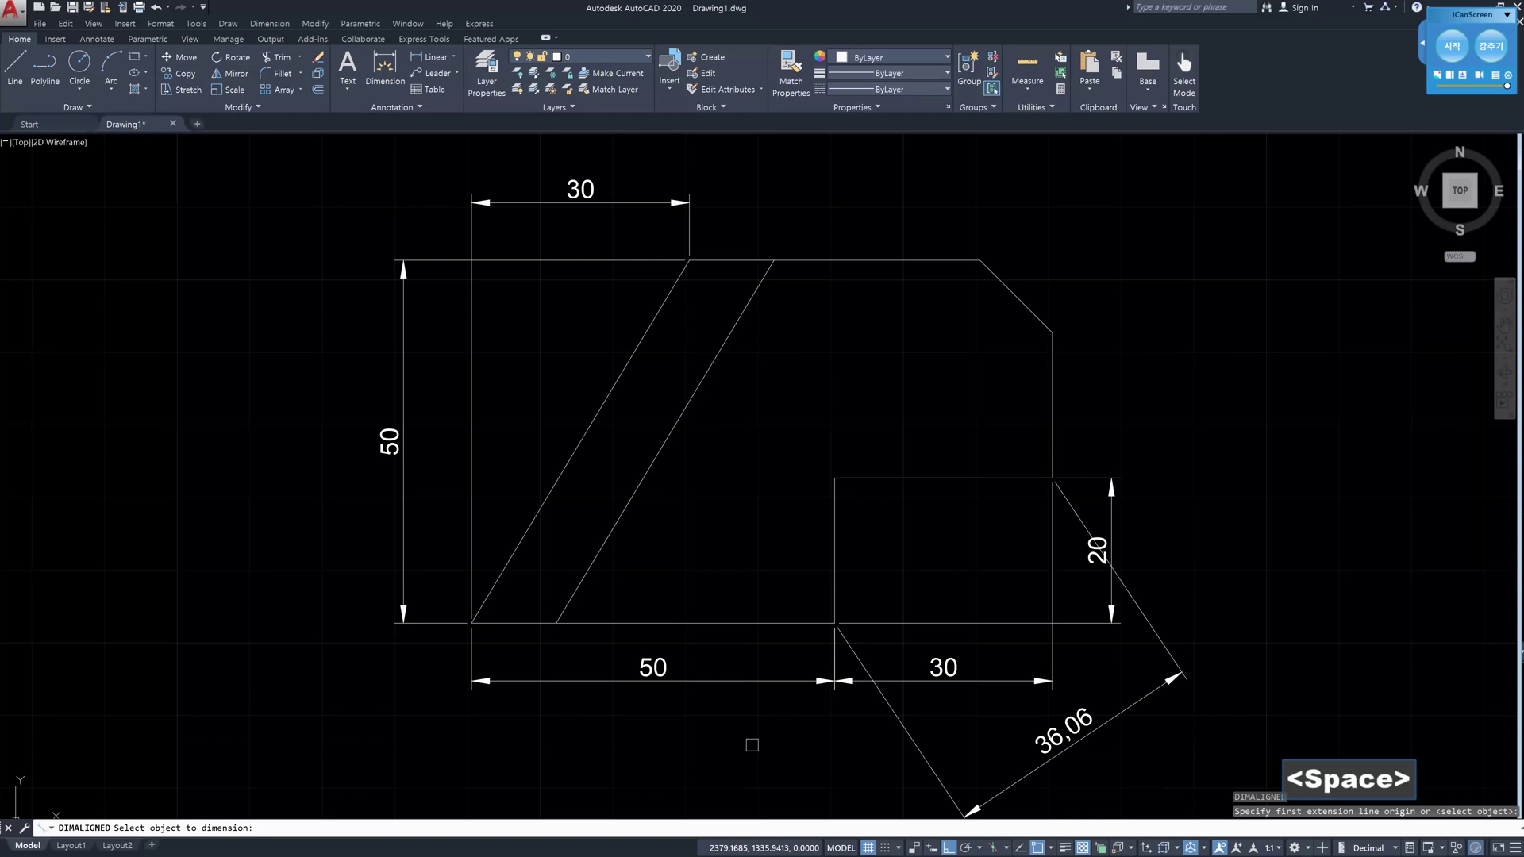
{"action": "left_click", "coordinate": [557, 480]}
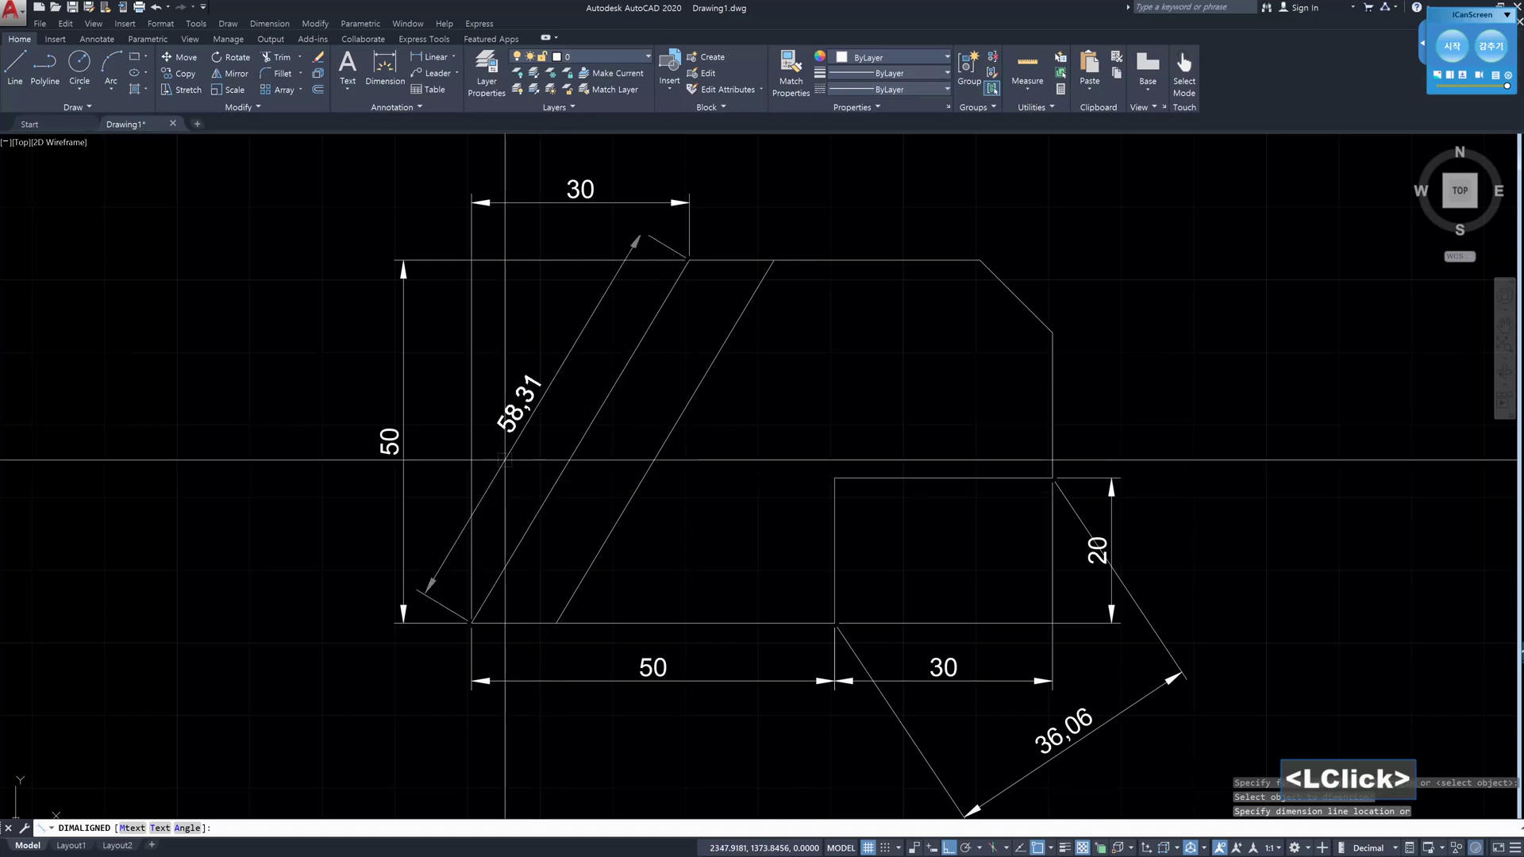
{"action": "left_click", "coordinate": [279, 404]}
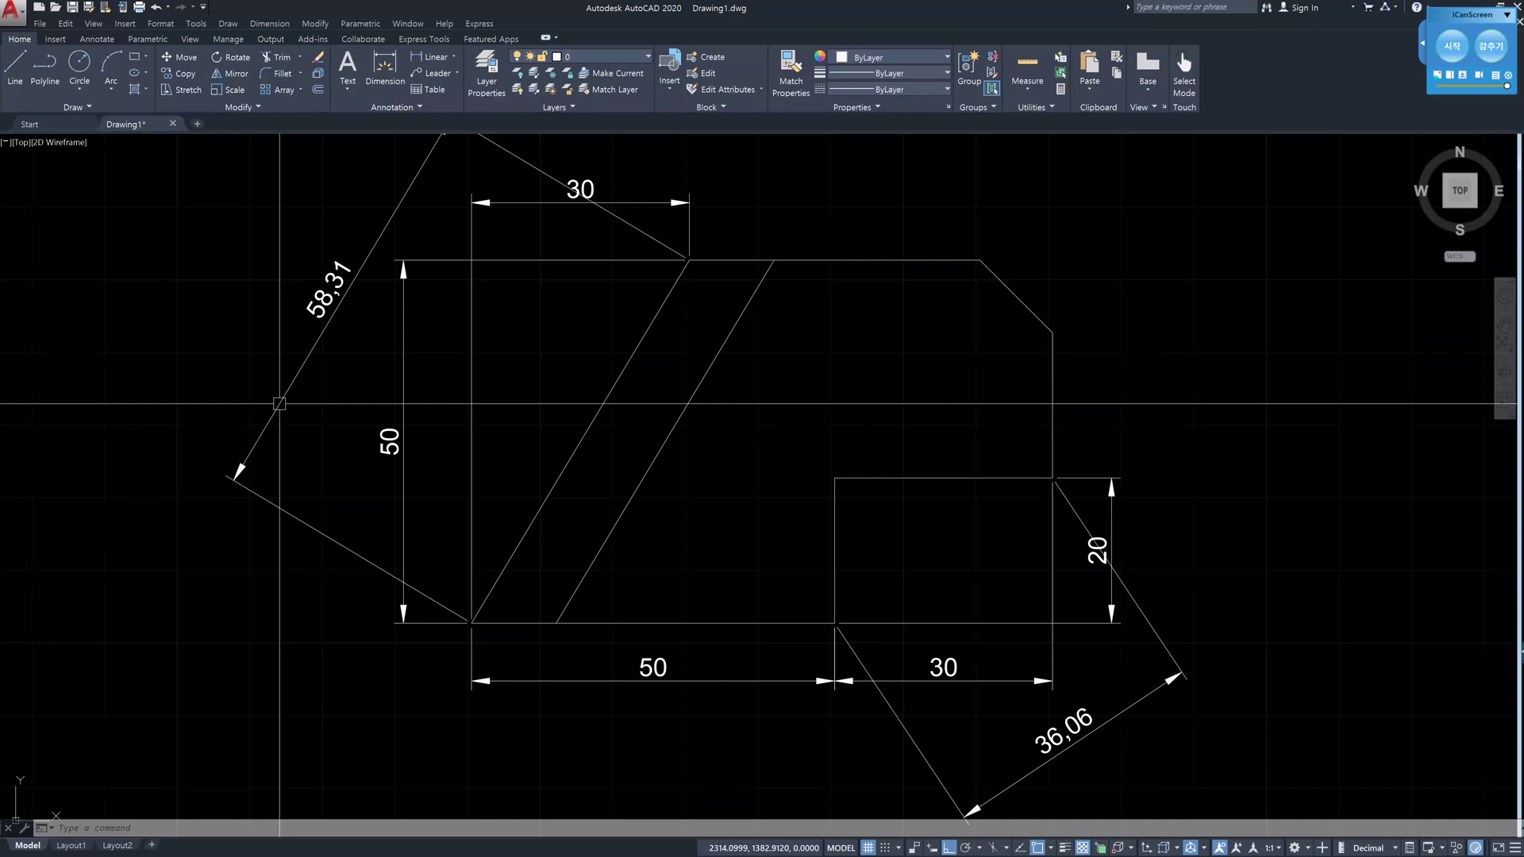
{"action": "key", "text": "Escape"}
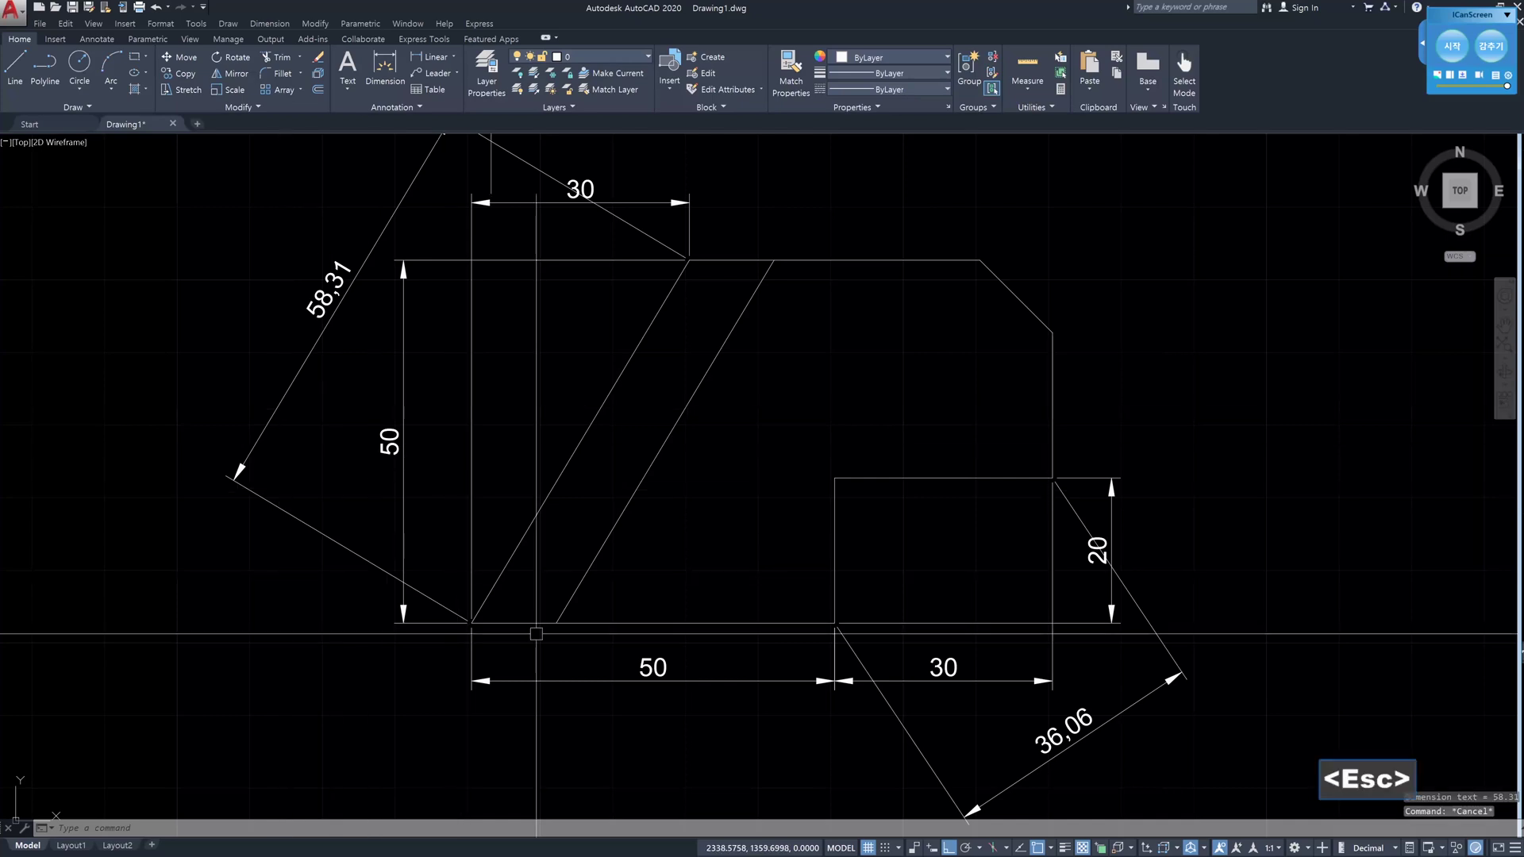
- Delete the 50 dimension below the bottom edge
{"action": "left_click", "coordinate": [665, 691]}
{"action": "left_click", "coordinate": [632, 679]}
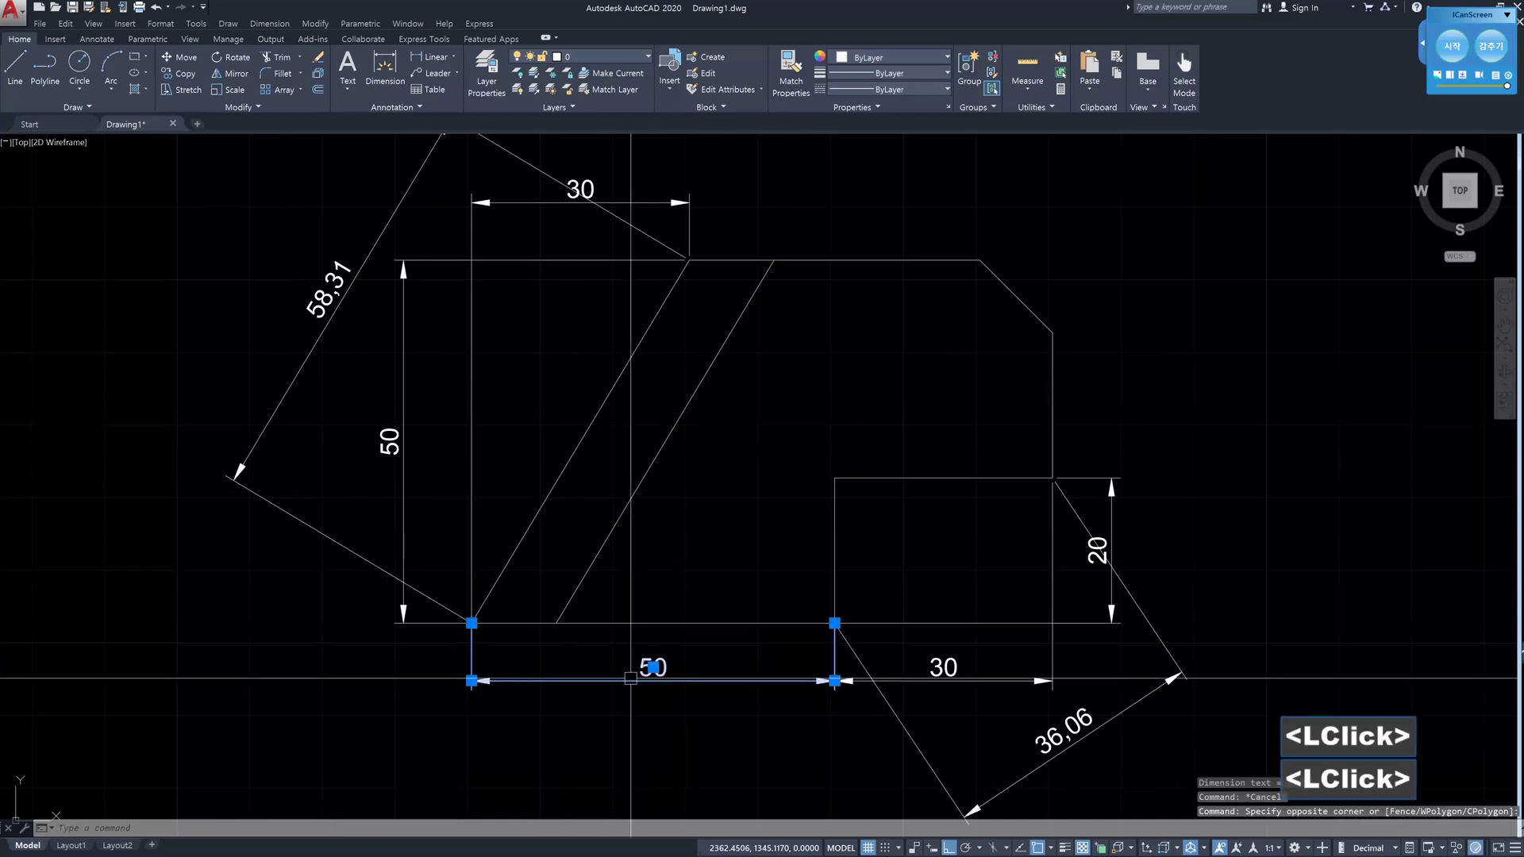
{"action": "key", "text": "Delete"}
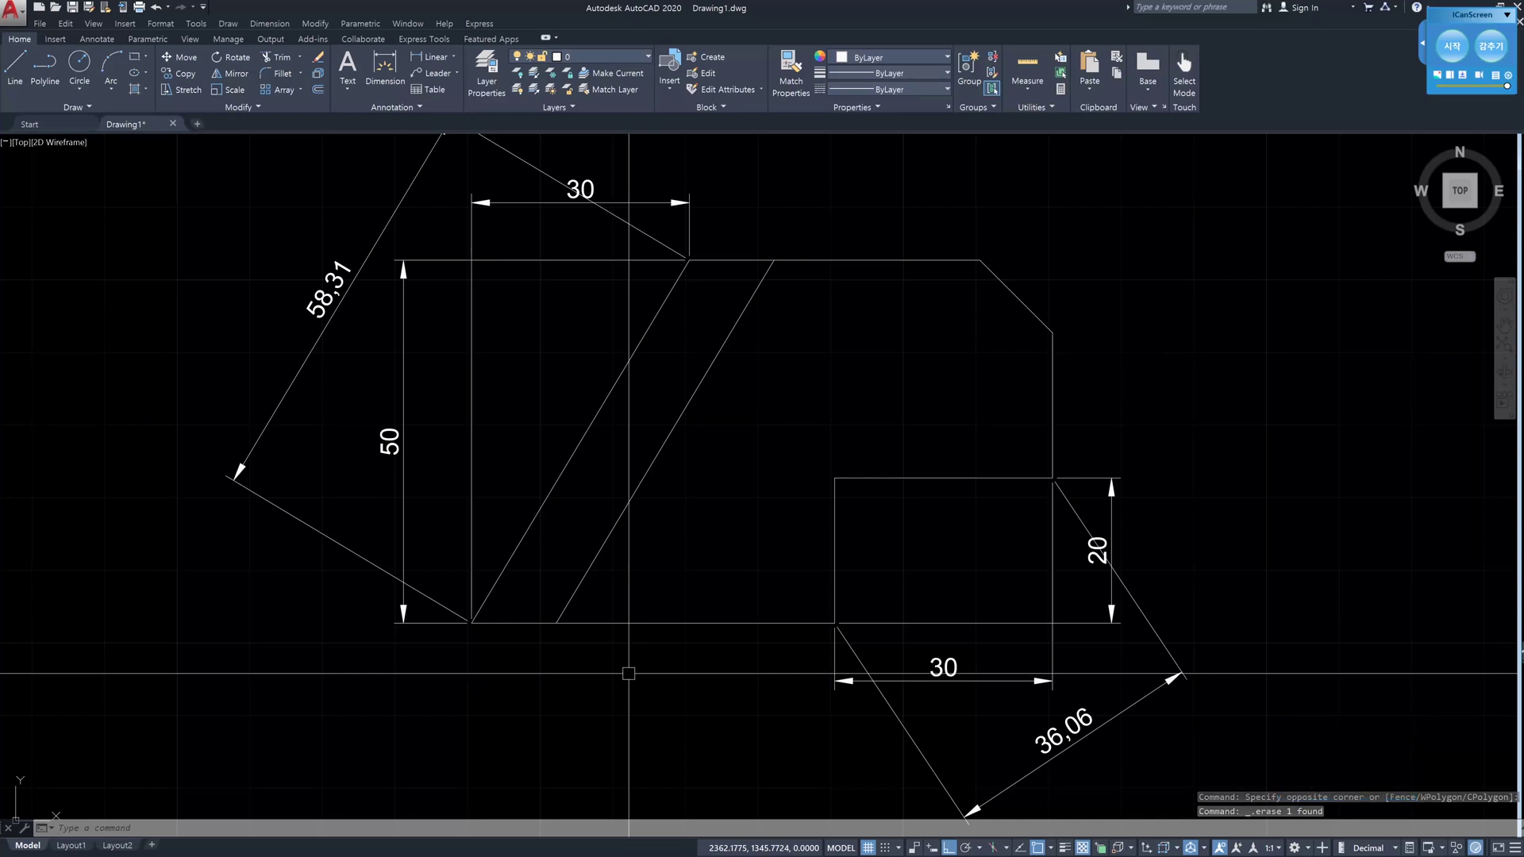
- Add an aligned dimension by selecting the bottom edge as the object, placing it in line with the 30 dimension below the notch
{"action": "type", "text": "dal"}
{"action": "key", "text": "Return"}
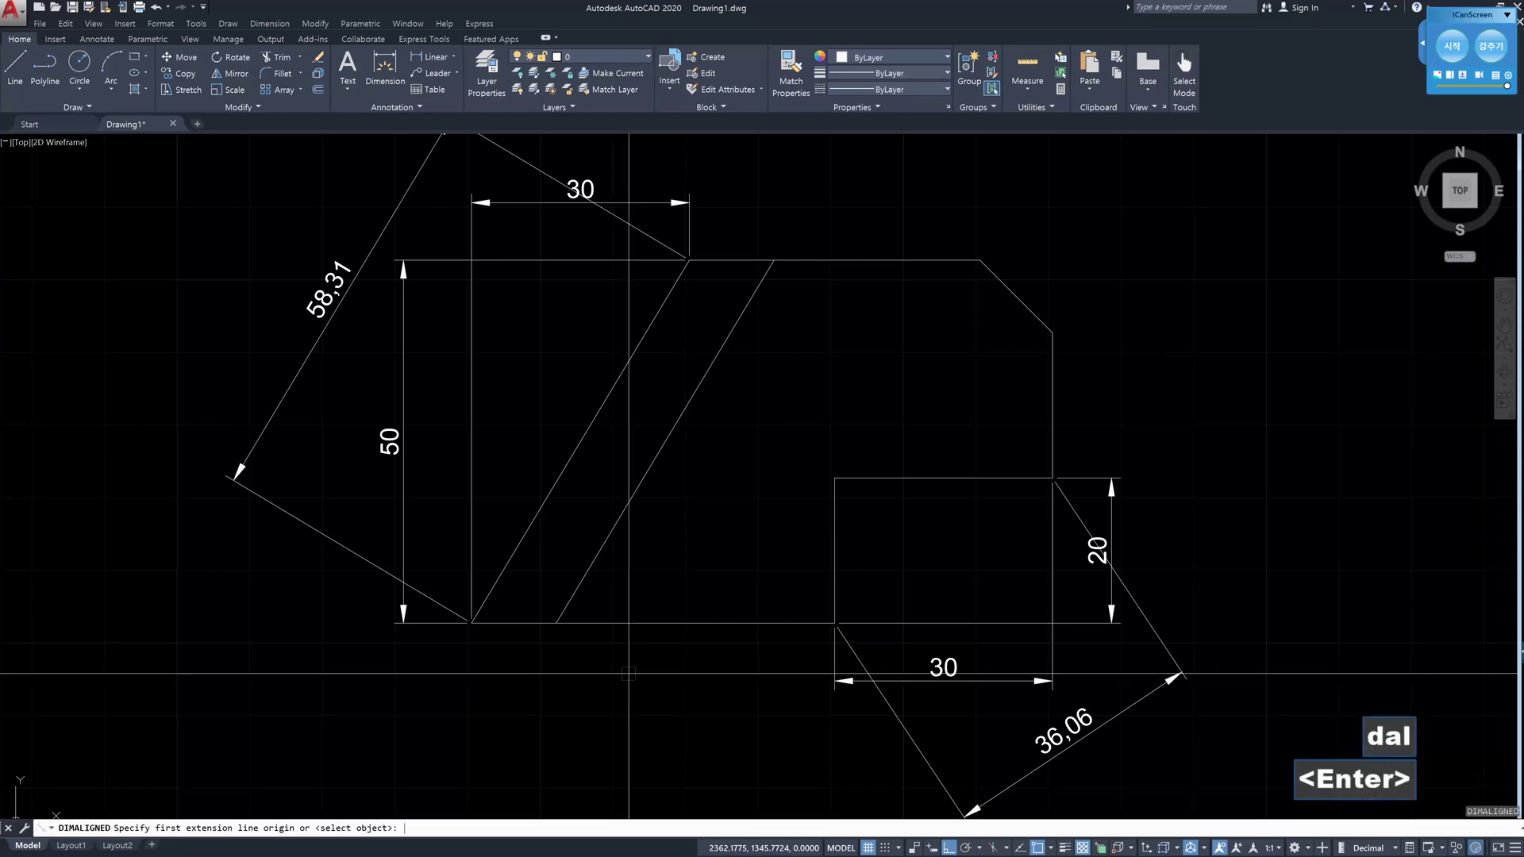
{"action": "key", "text": "space"}
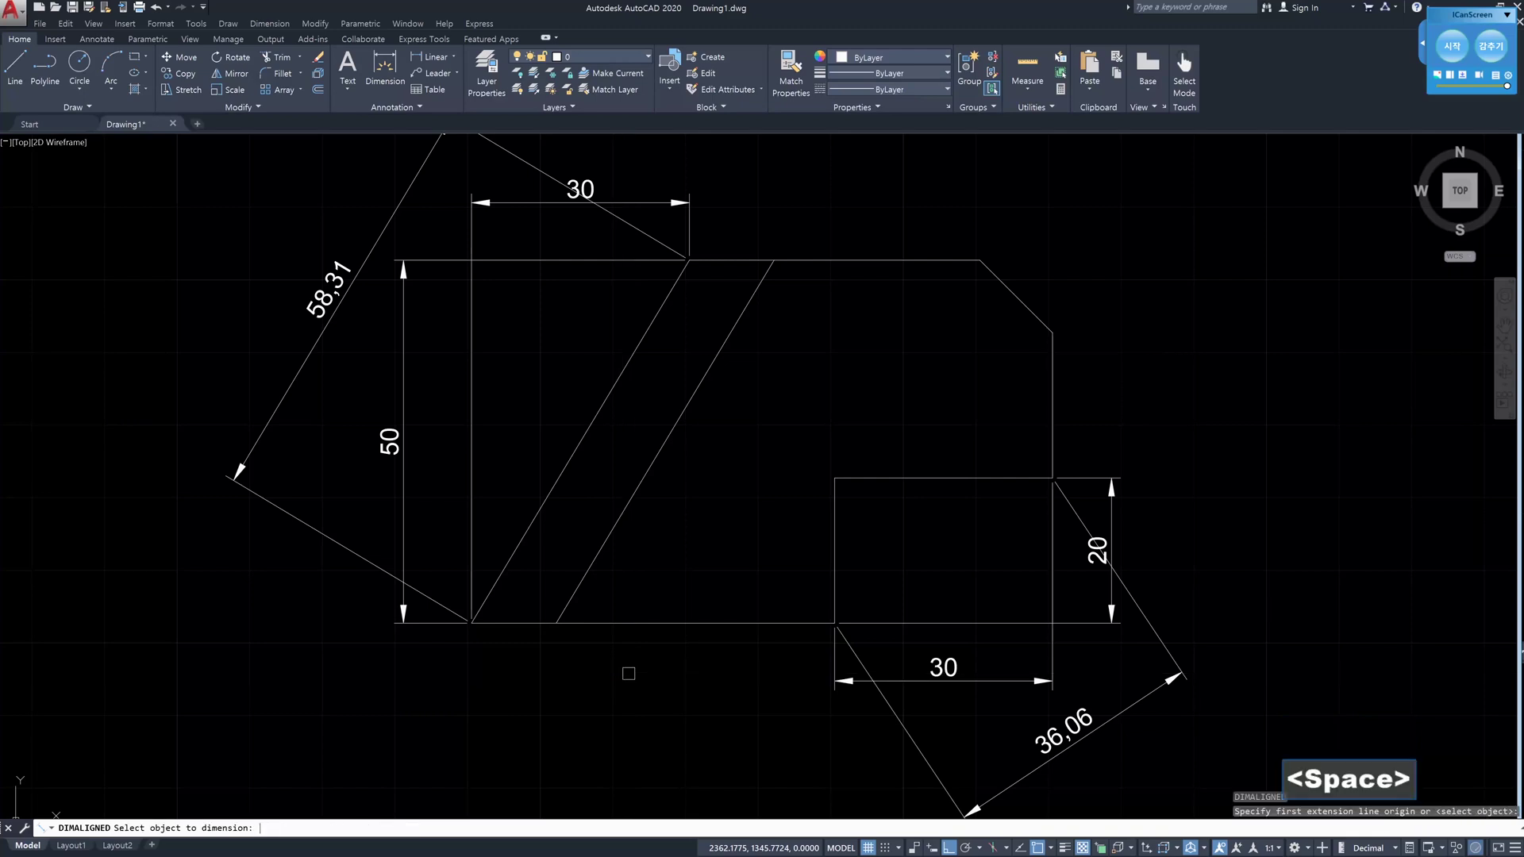
{"action": "left_click", "coordinate": [657, 625]}
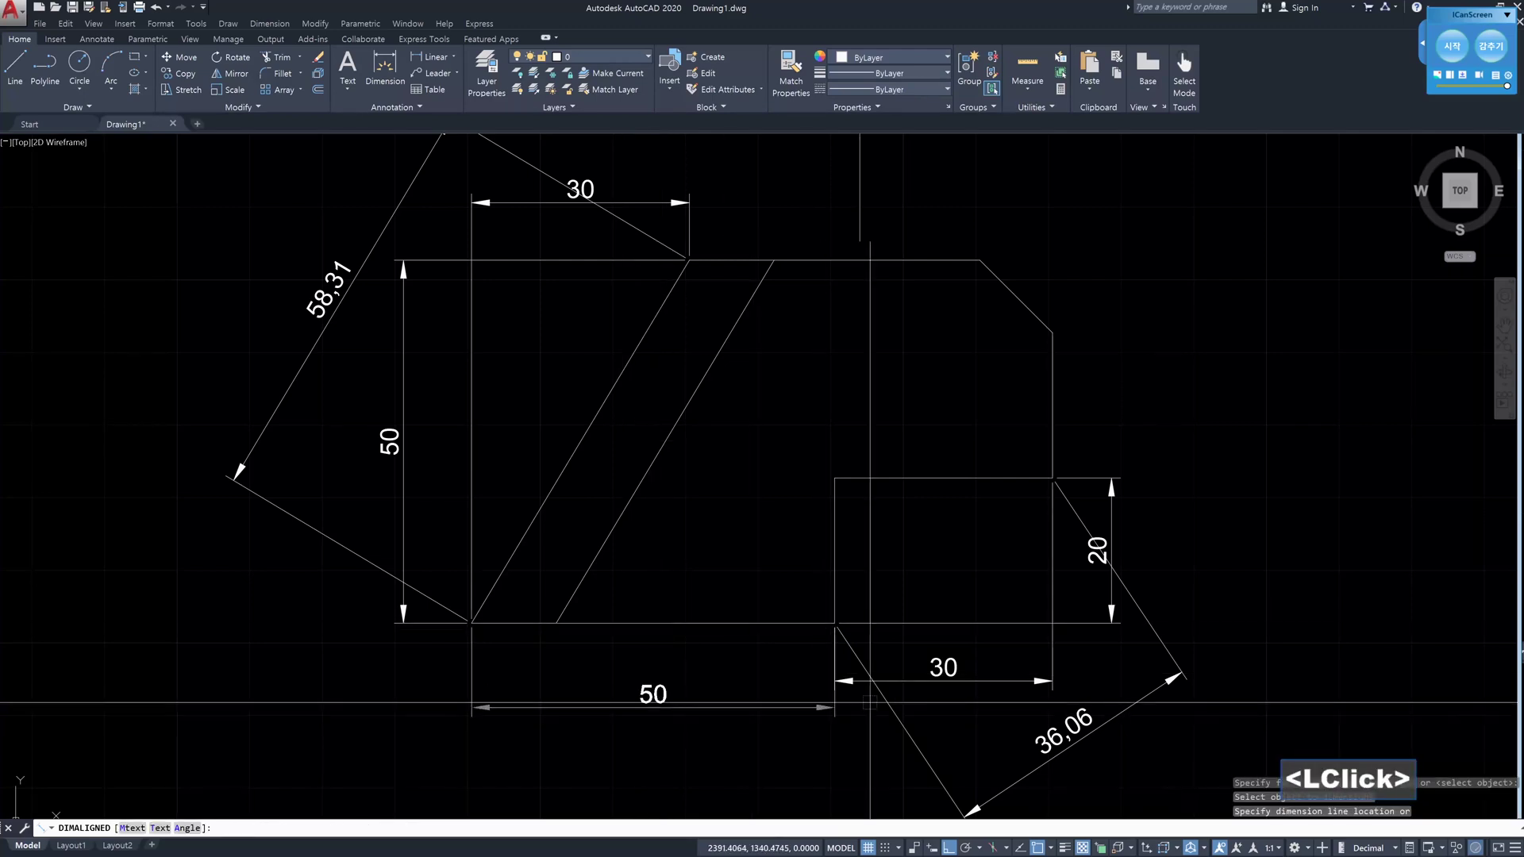
{"action": "left_click", "coordinate": [846, 681]}
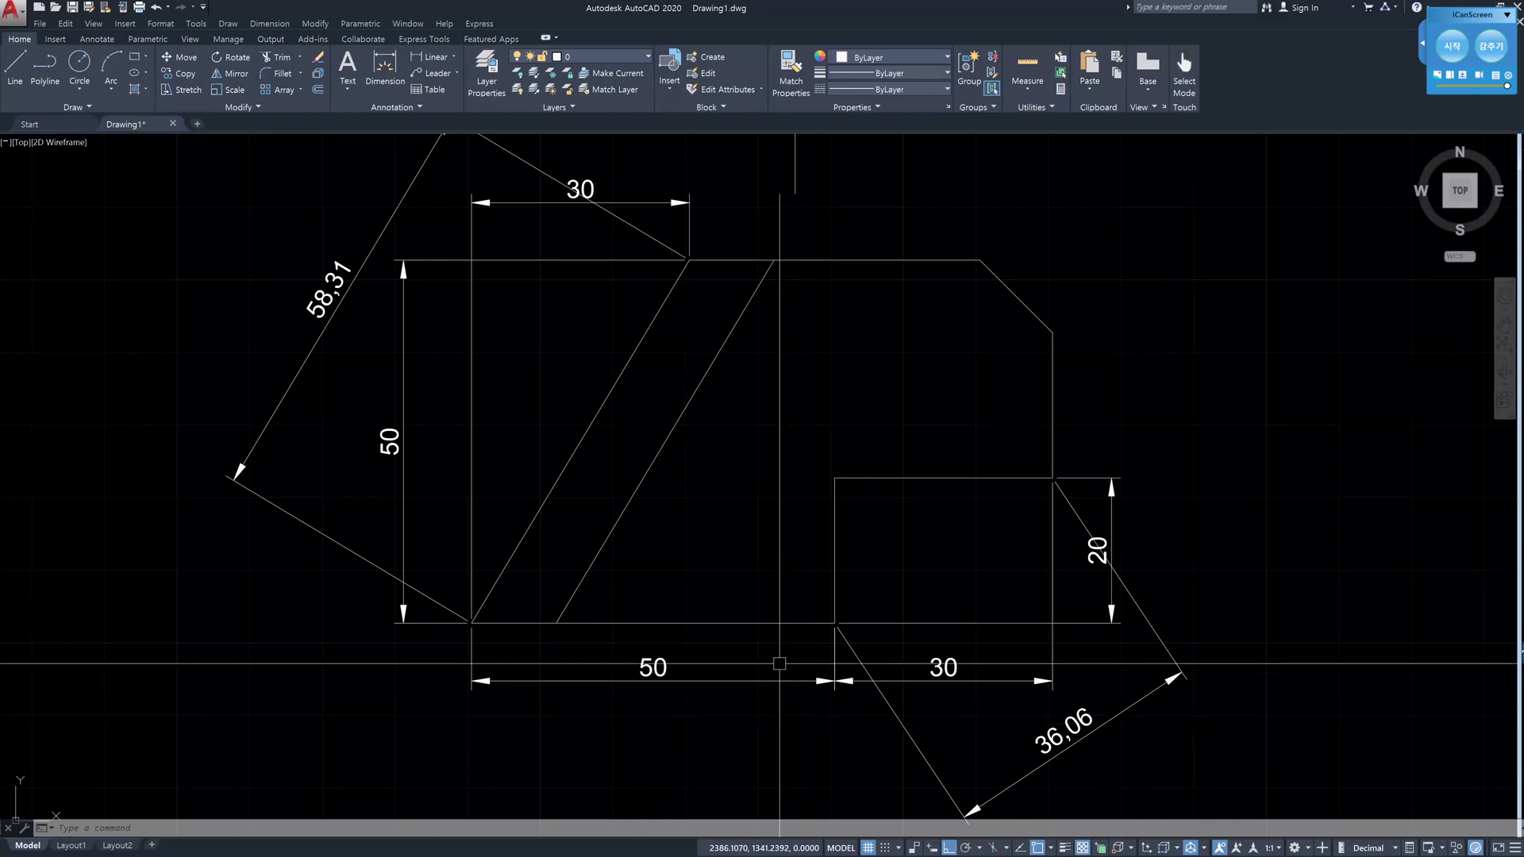
- Examine the two parallel slanted lines by highlighting them together and individually, and clear the selection
{"action": "left_click", "coordinate": [633, 354]}
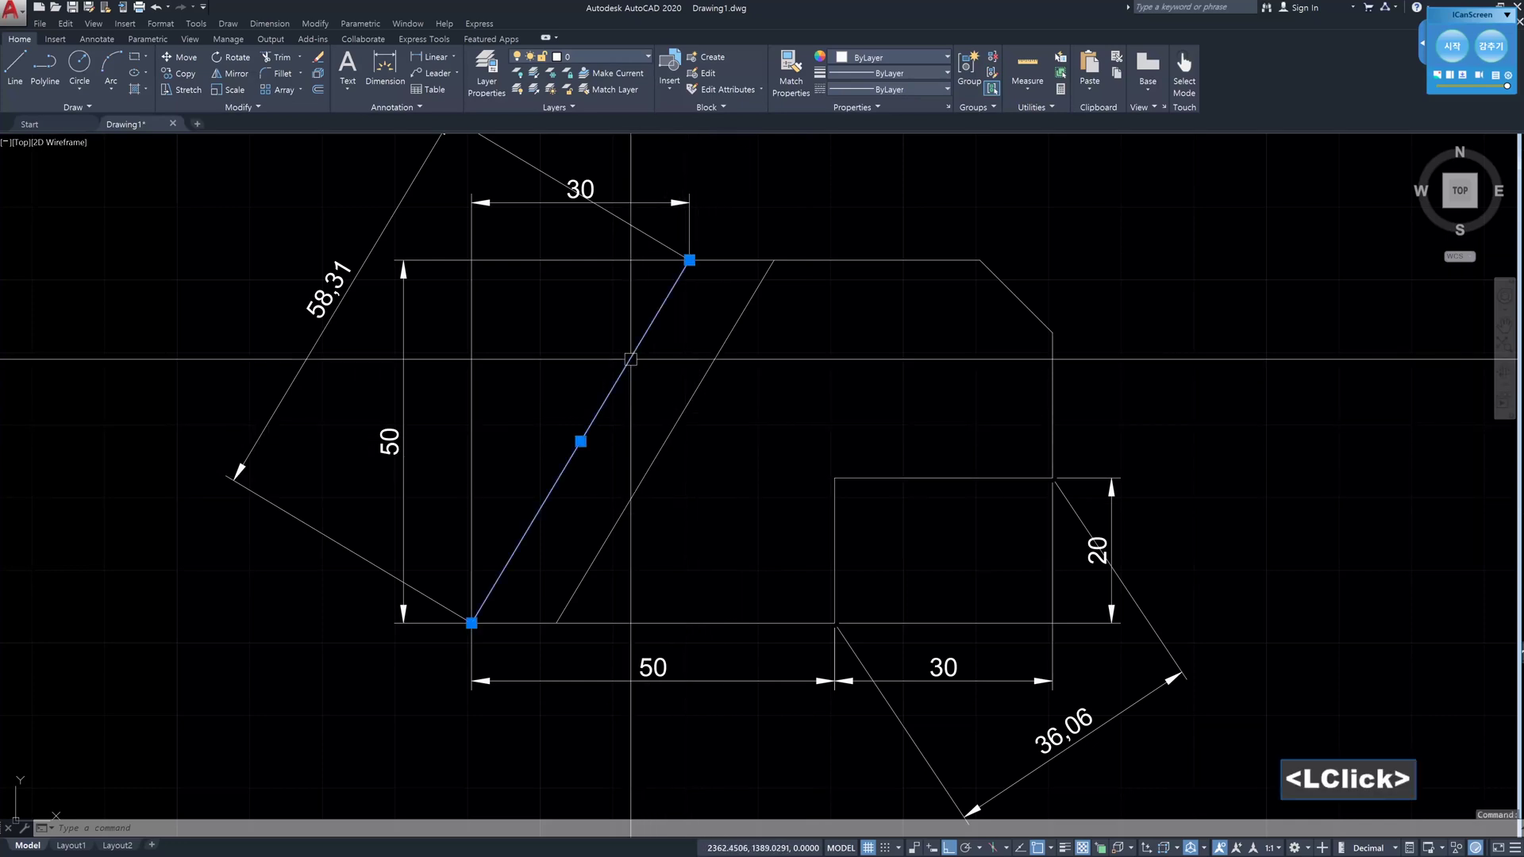
{"action": "left_click", "coordinate": [689, 392]}
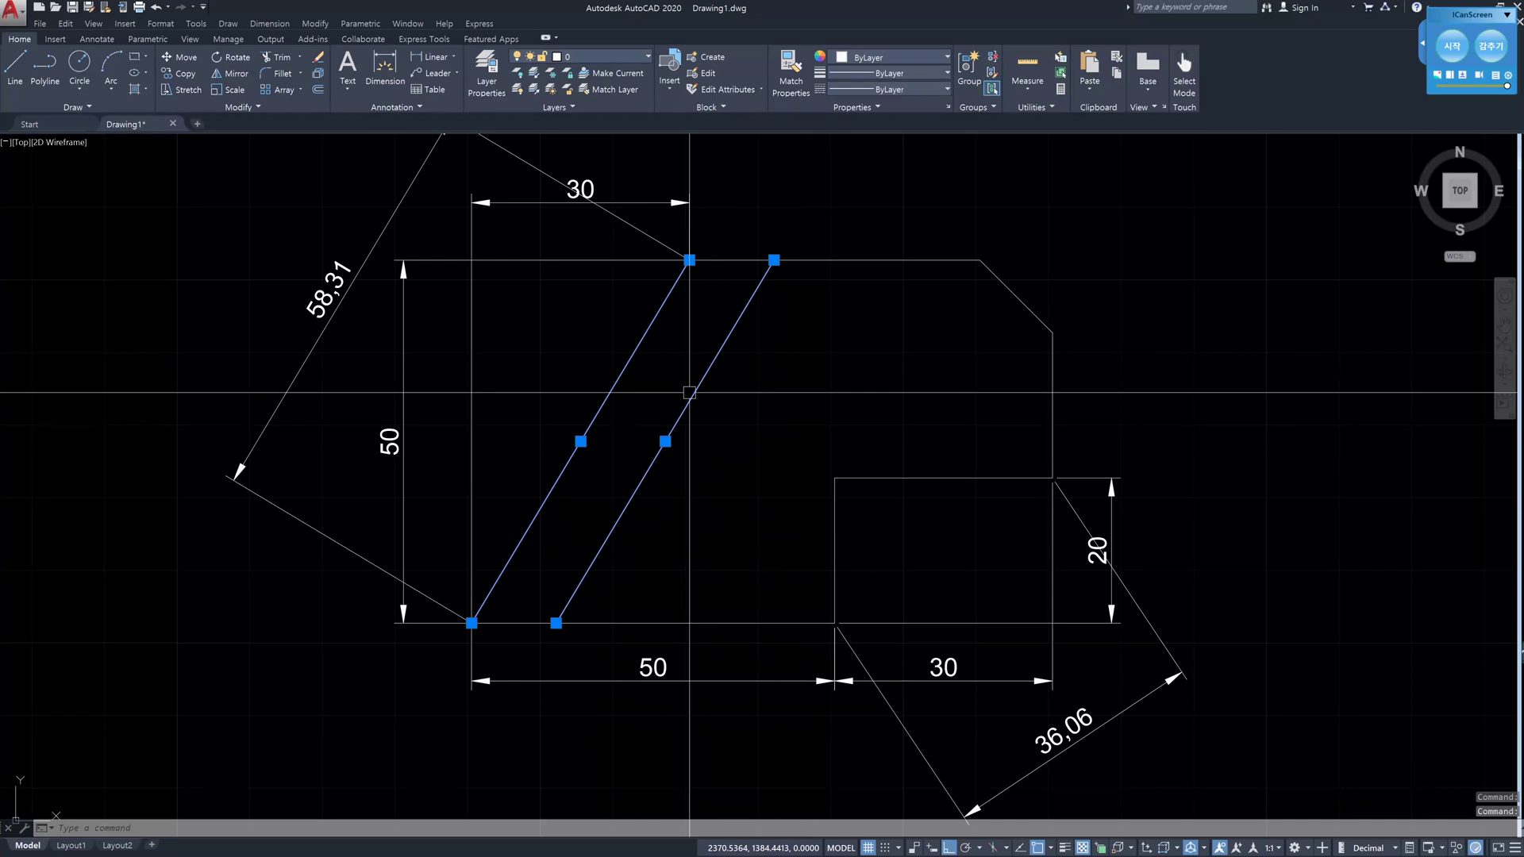
{"action": "key", "text": "Escape"}
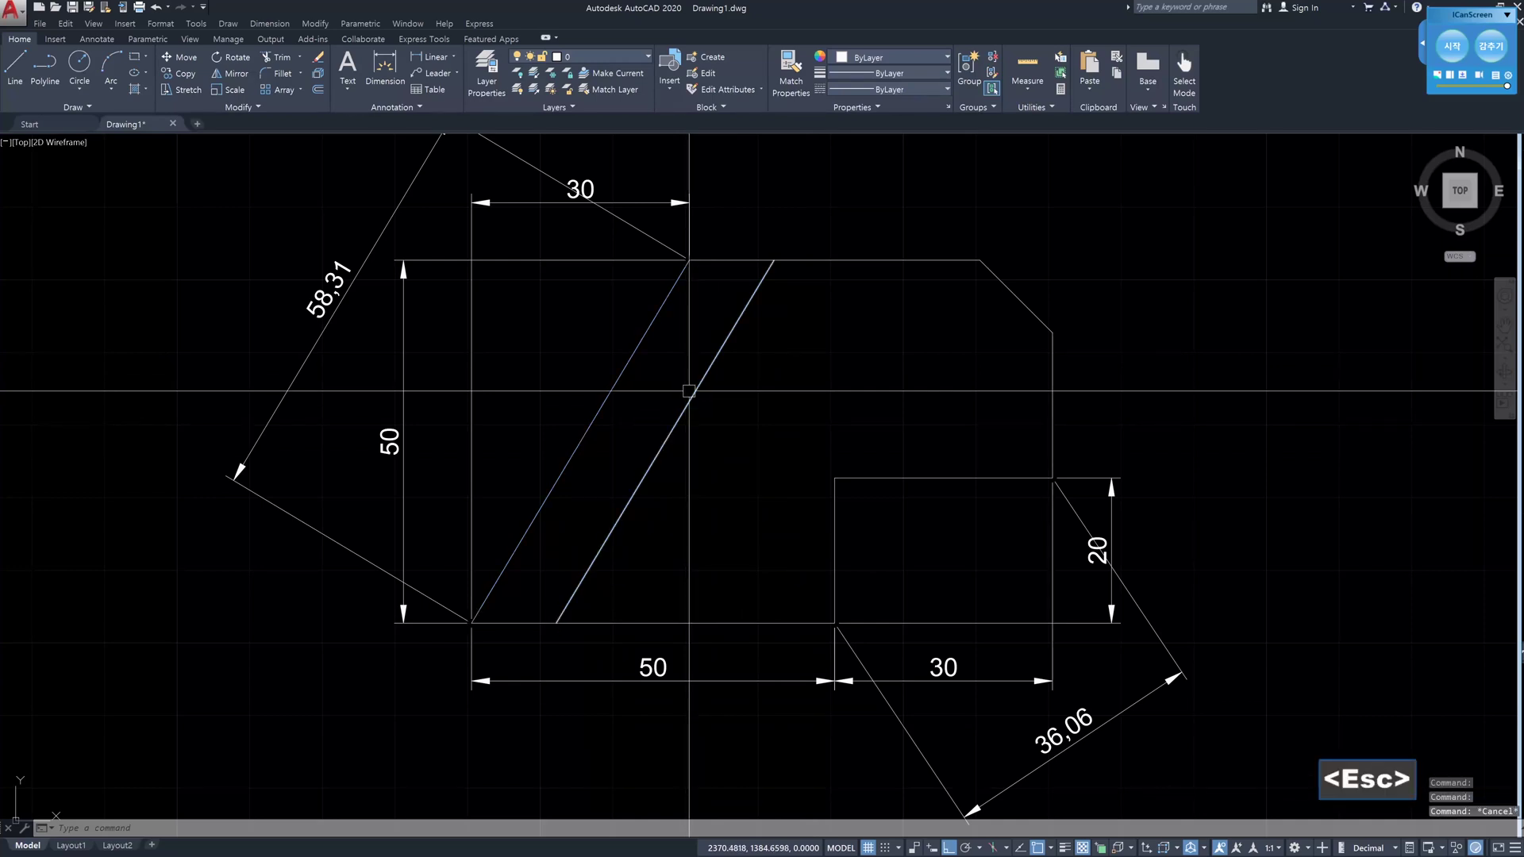
{"action": "left_click", "coordinate": [729, 383]}
{"action": "left_click", "coordinate": [706, 363]}
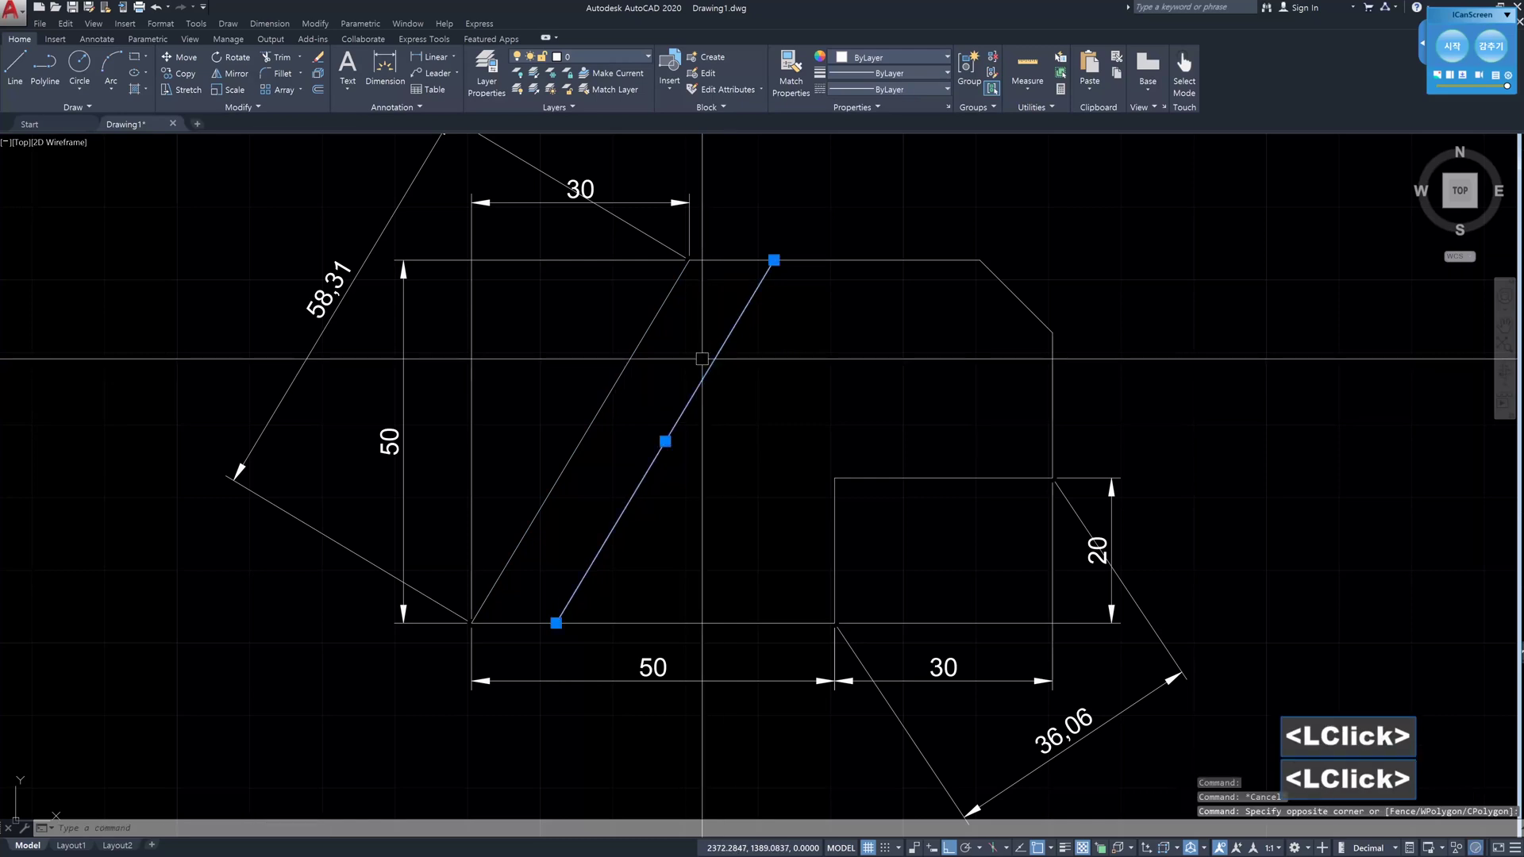
{"action": "key", "text": "Escape"}
{"action": "left_click", "coordinate": [635, 350]}
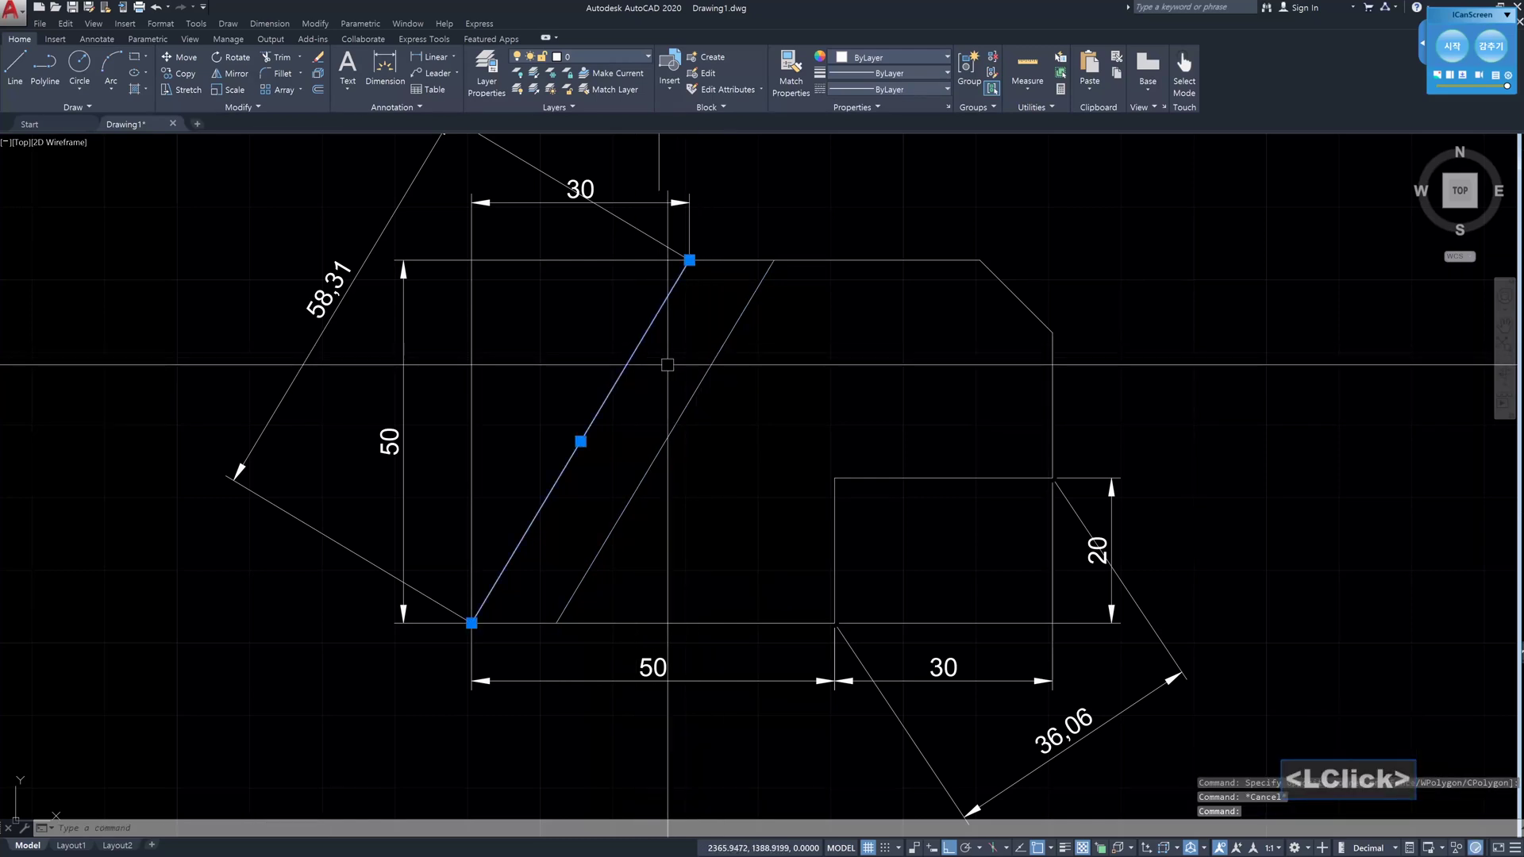
{"action": "key", "text": "Escape"}
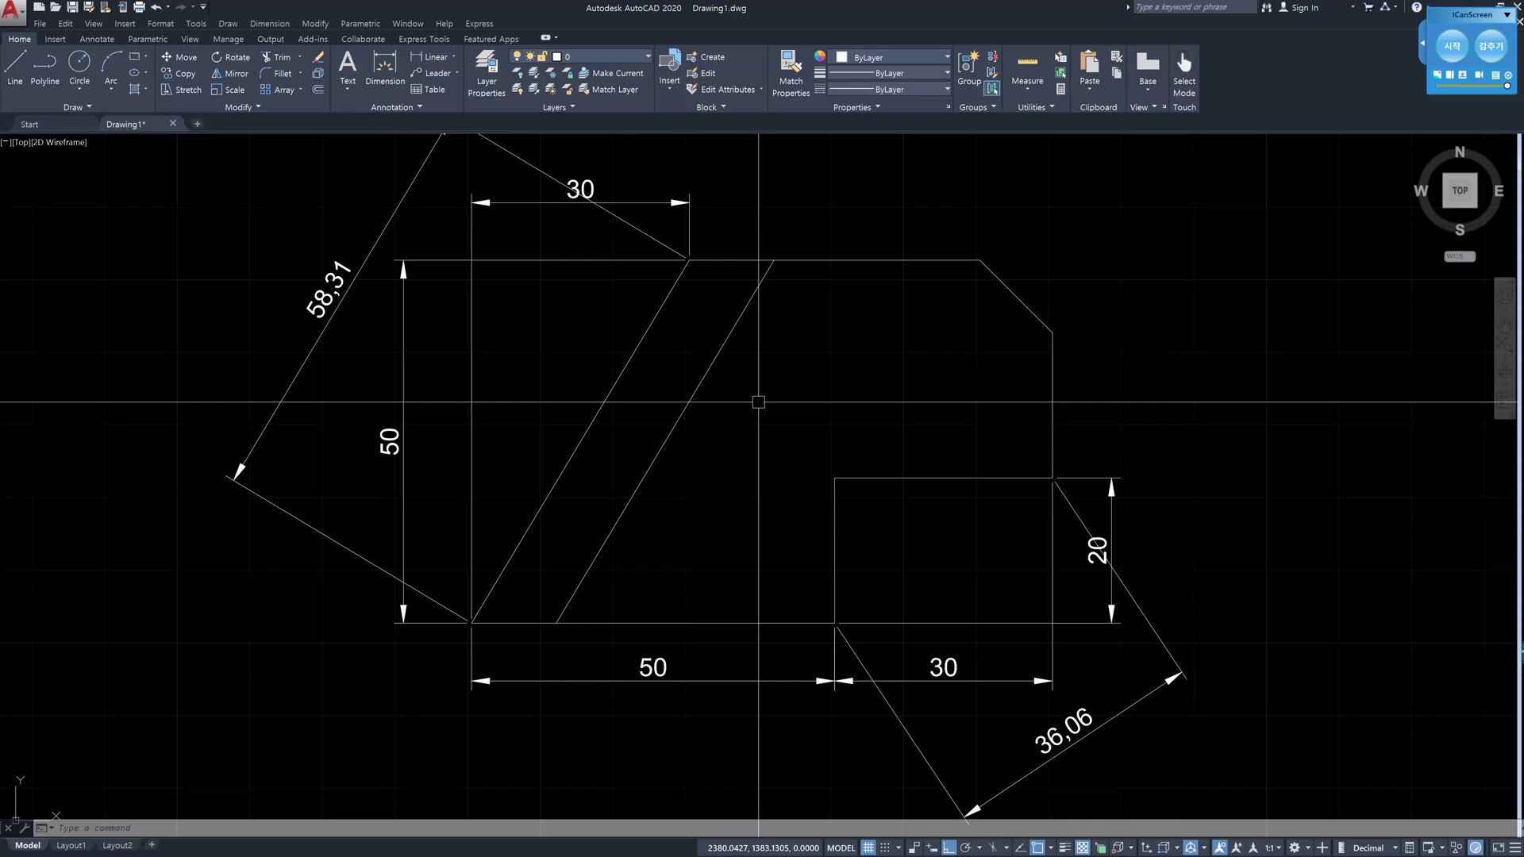
{"action": "type", "text": "dal"}
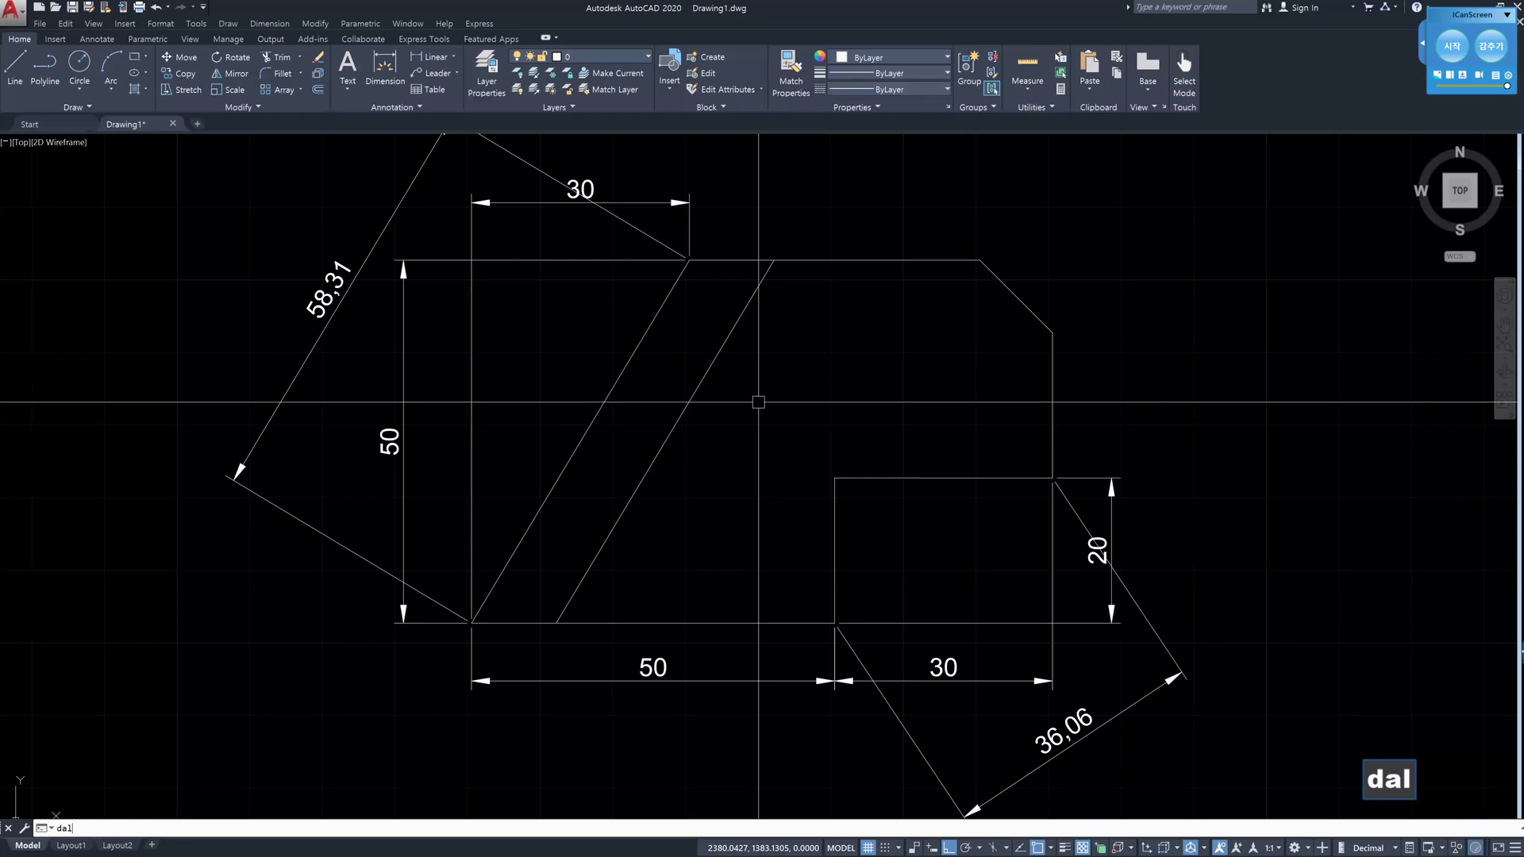
{"action": "key", "text": "Return"}
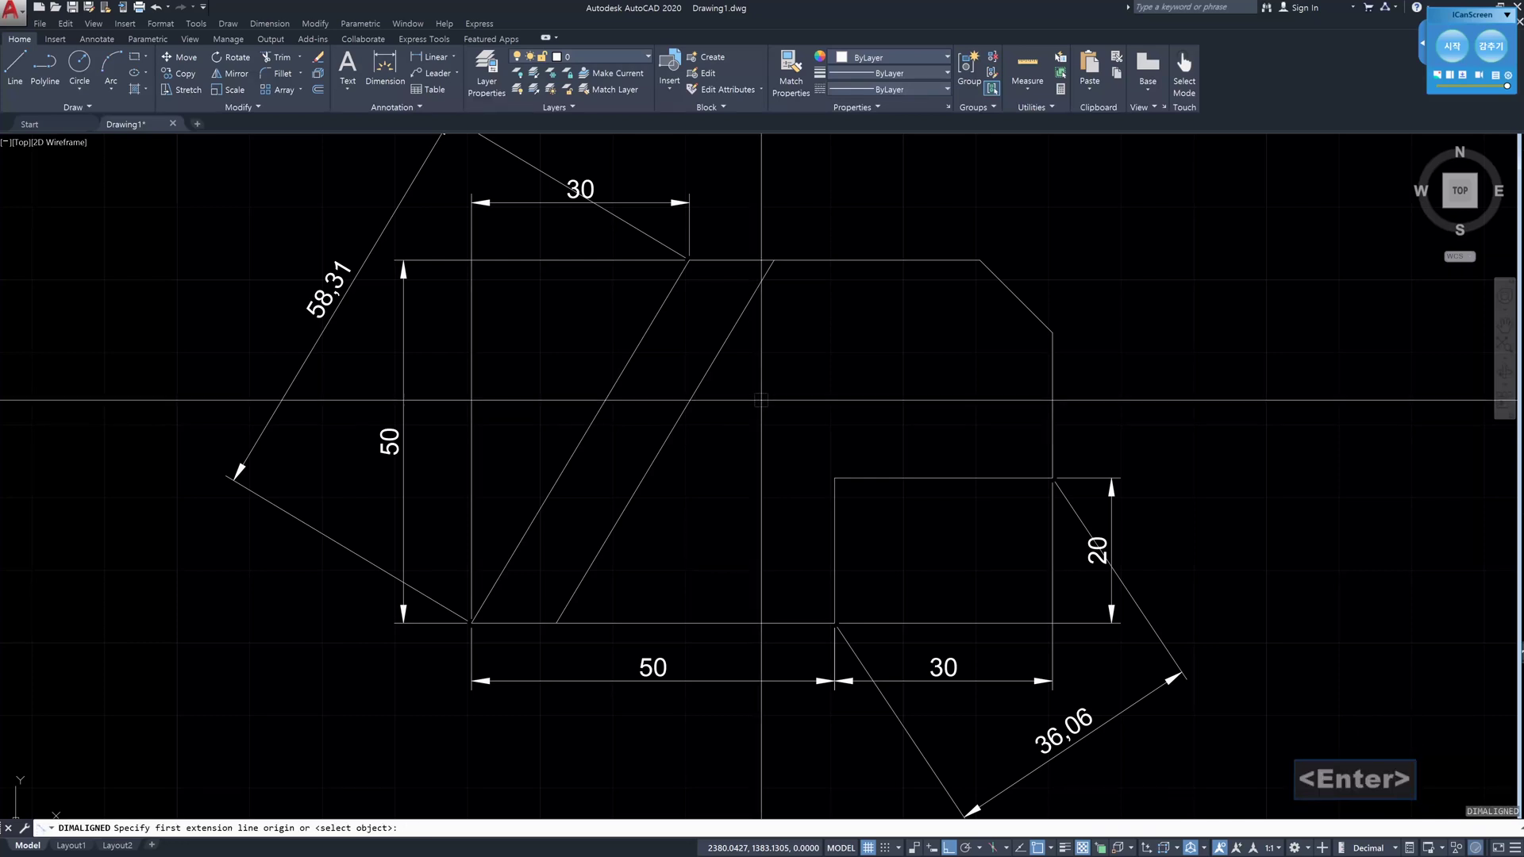
{"action": "left_click", "coordinate": [674, 290]}
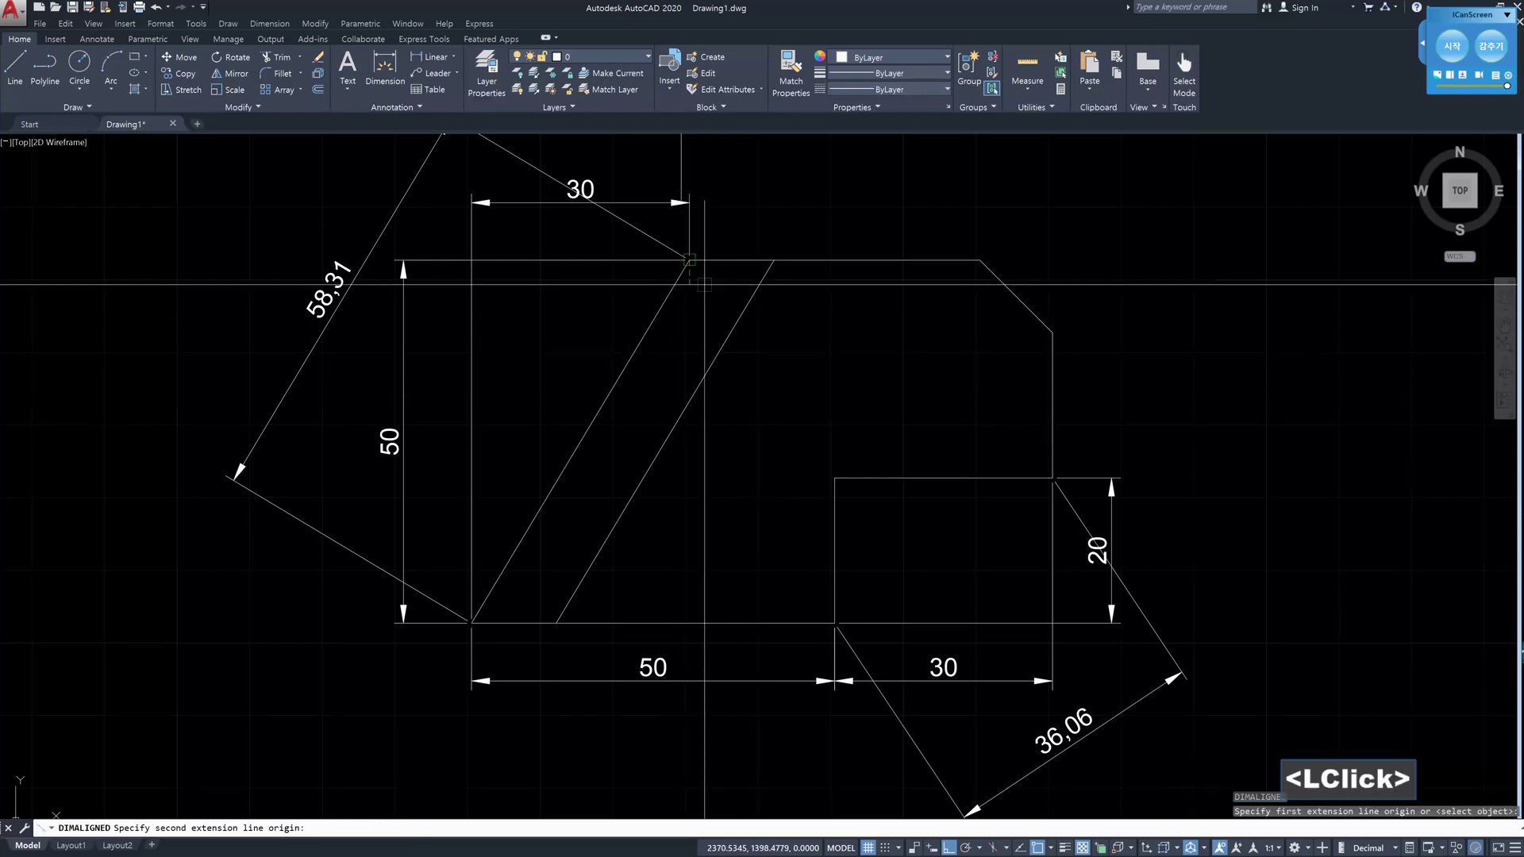
{"action": "left_click", "coordinate": [766, 273]}
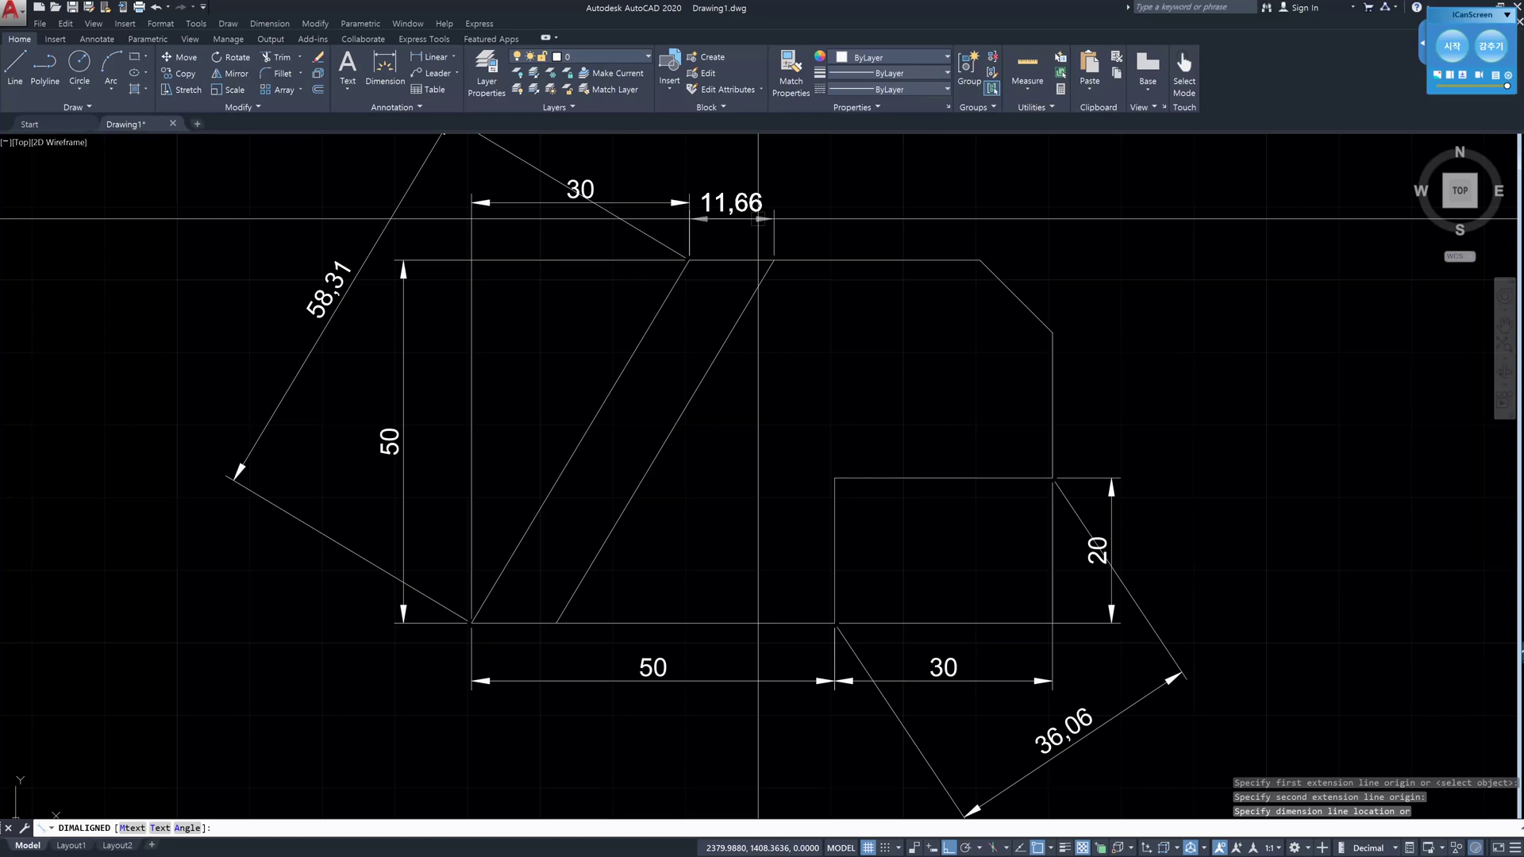
{"action": "key", "text": "Escape"}
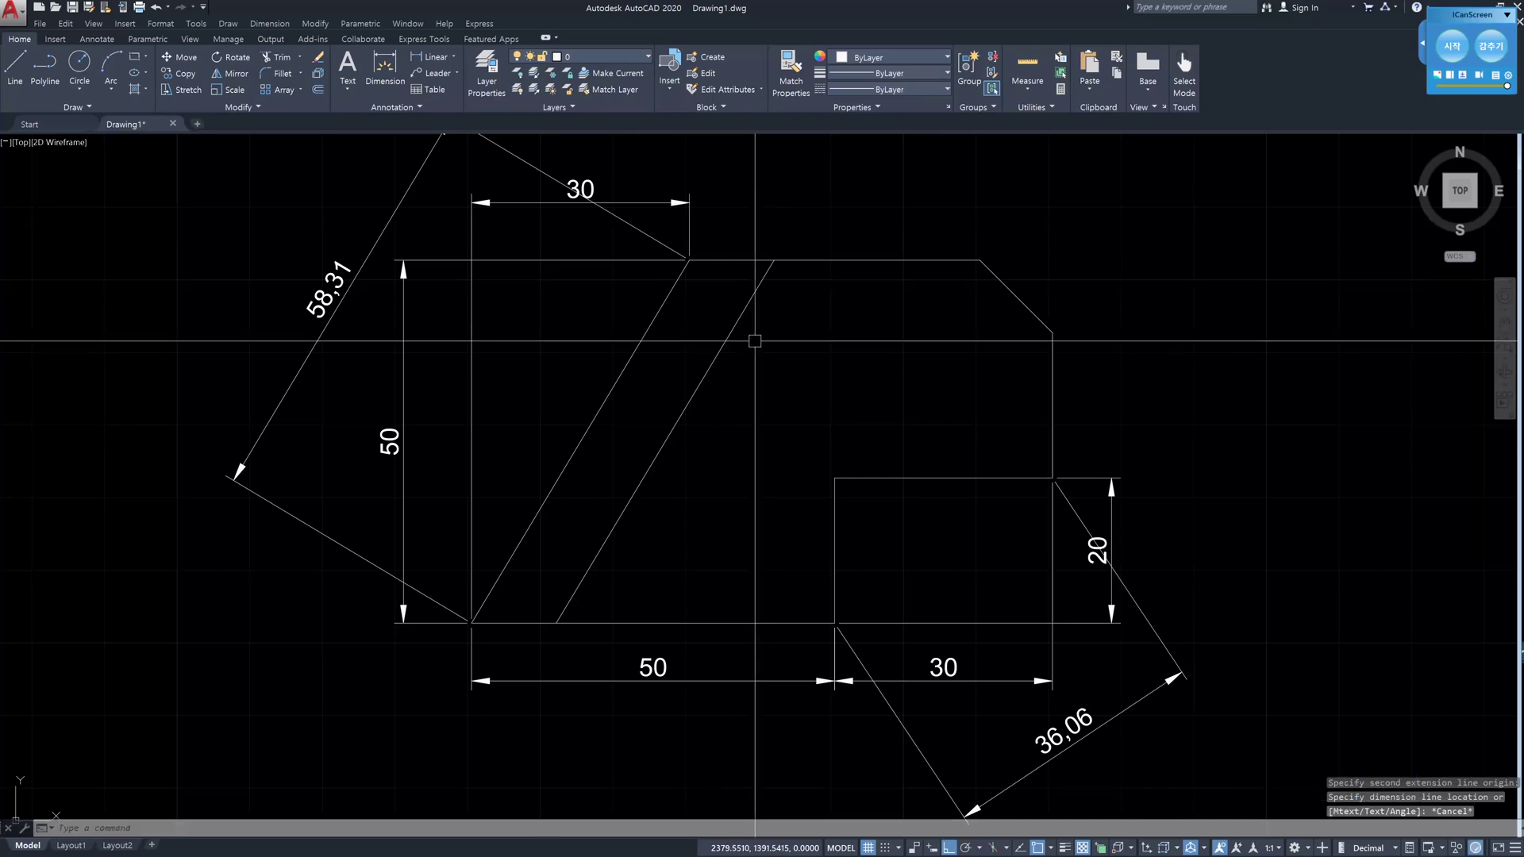
- Add an aligned dimension from the left slanted line's top endpoint perpendicular (PER) to the right slanted line, placing it above the top edge
{"action": "type", "text": "d"}
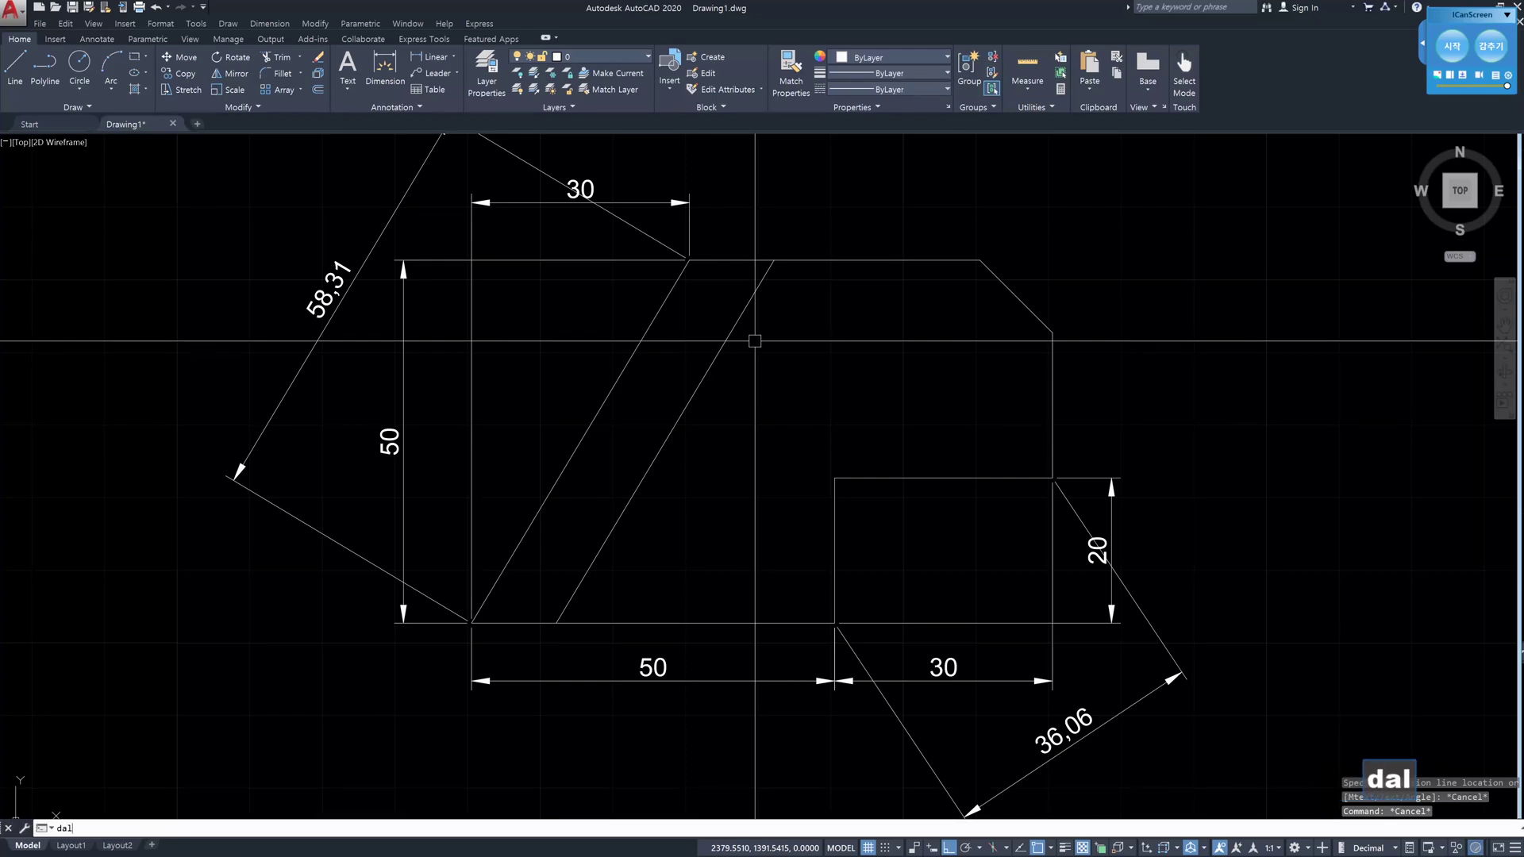
{"action": "type", "text": "al"}
{"action": "key", "text": "Return"}
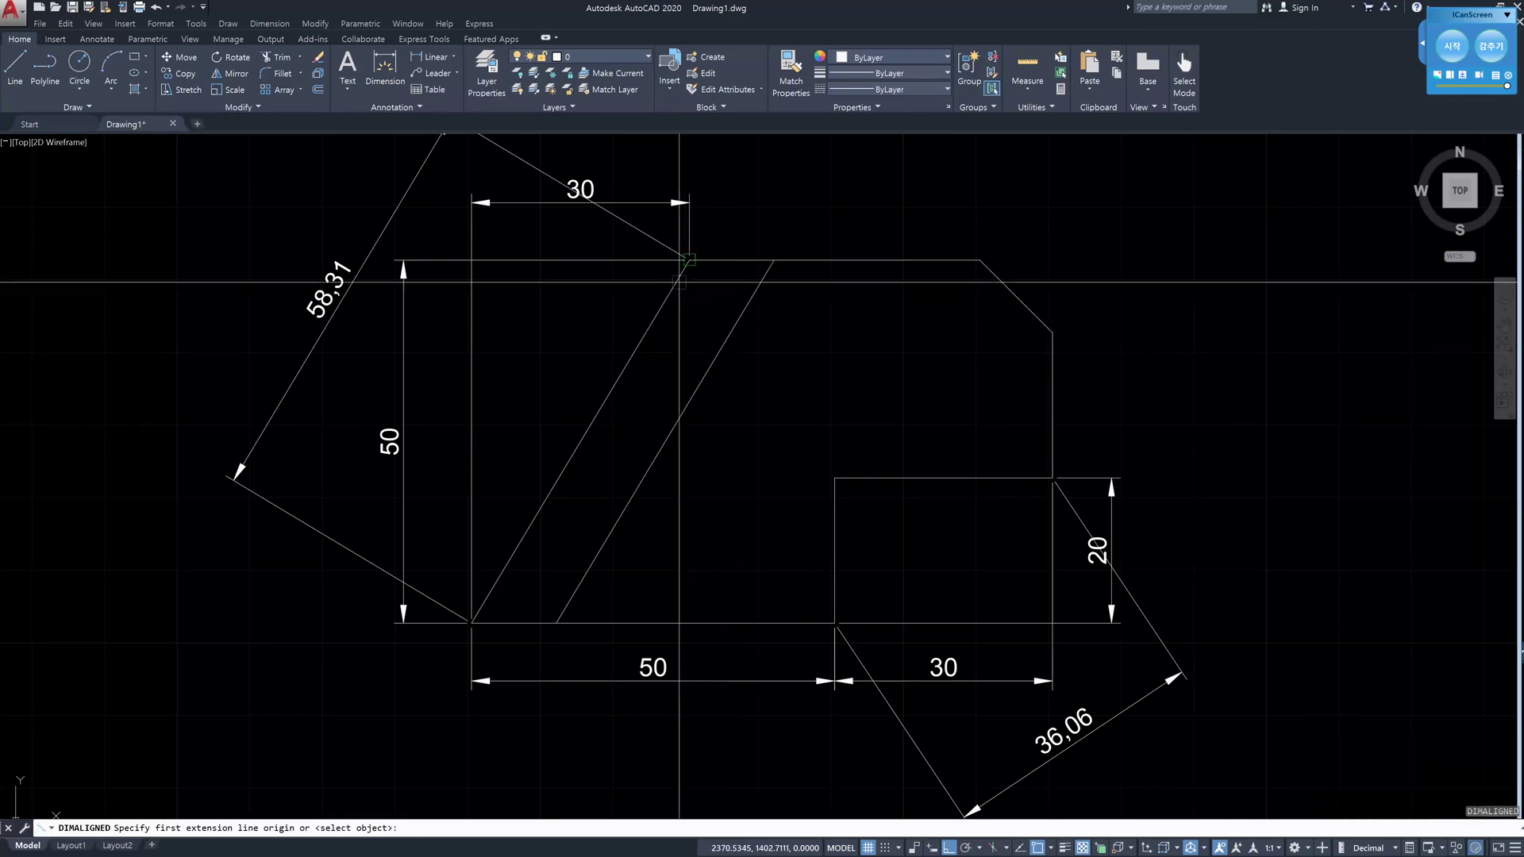
{"action": "left_click", "coordinate": [680, 283]}
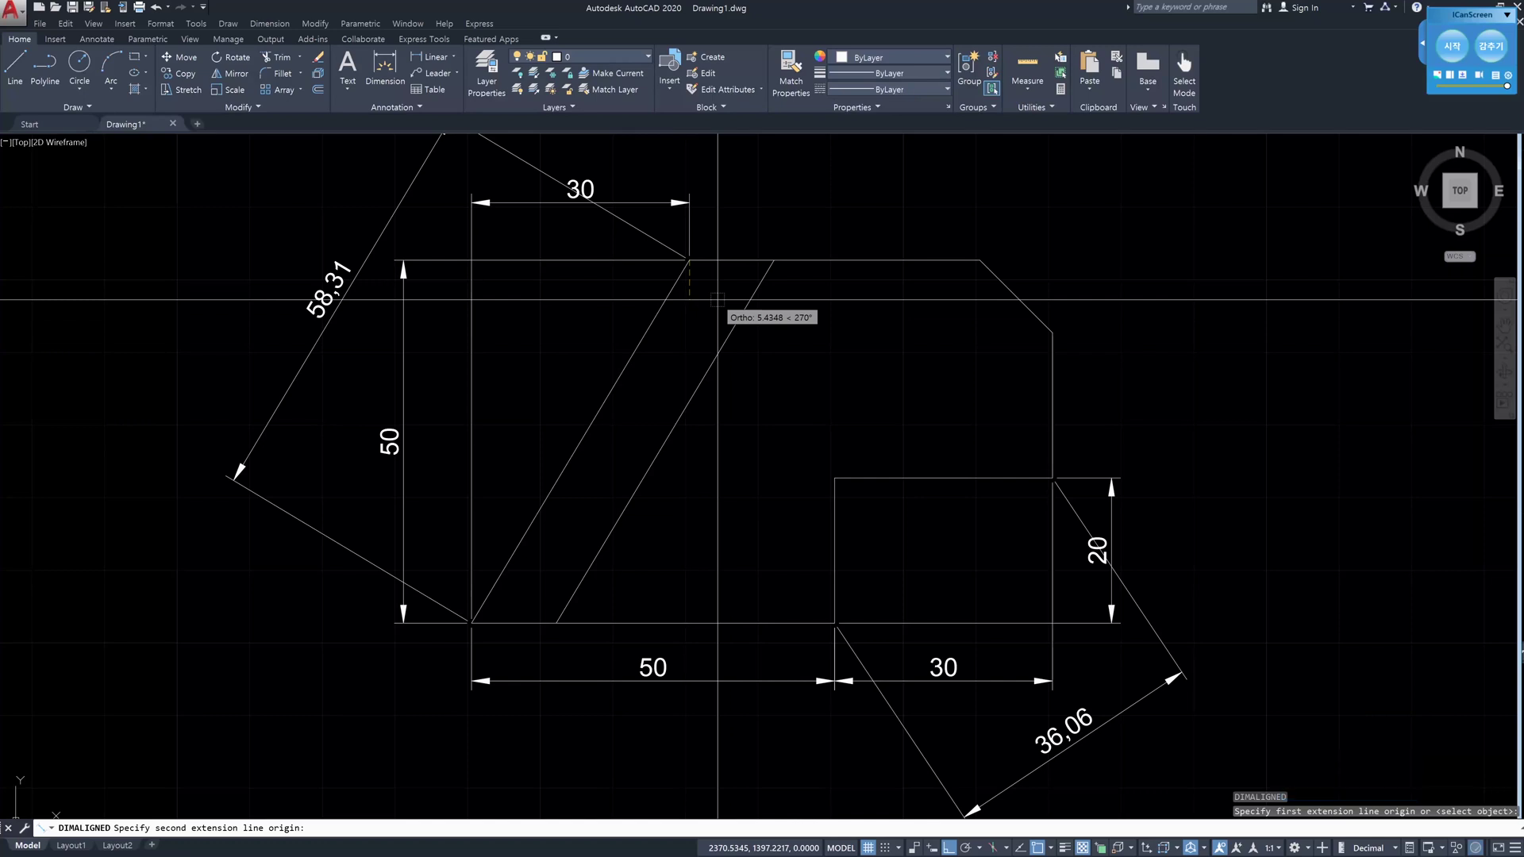
{"action": "type", "text": "per"}
{"action": "key", "text": "space"}
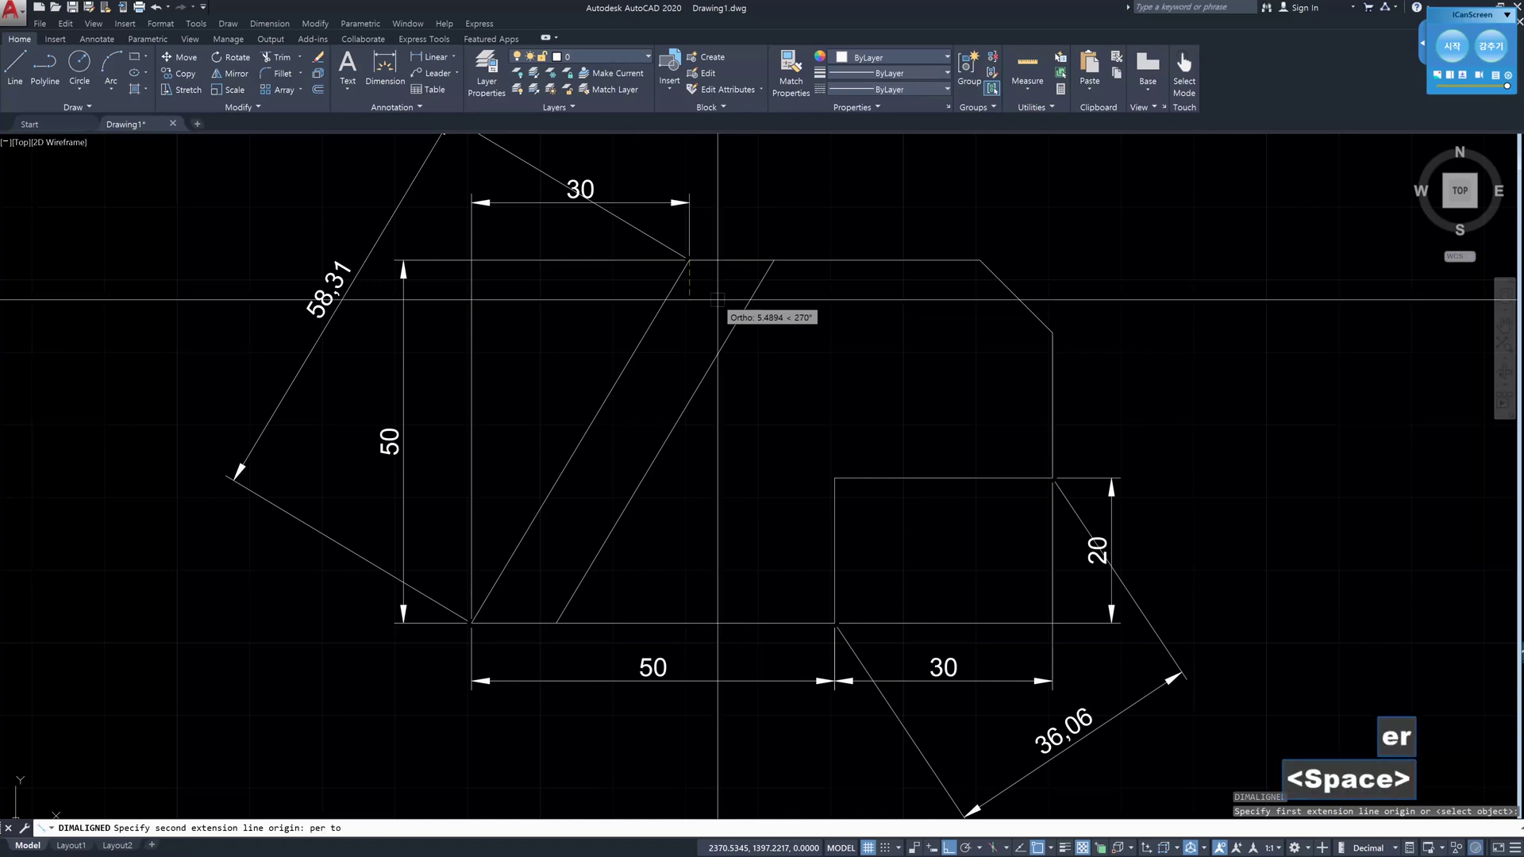
{"action": "left_click", "coordinate": [746, 305]}
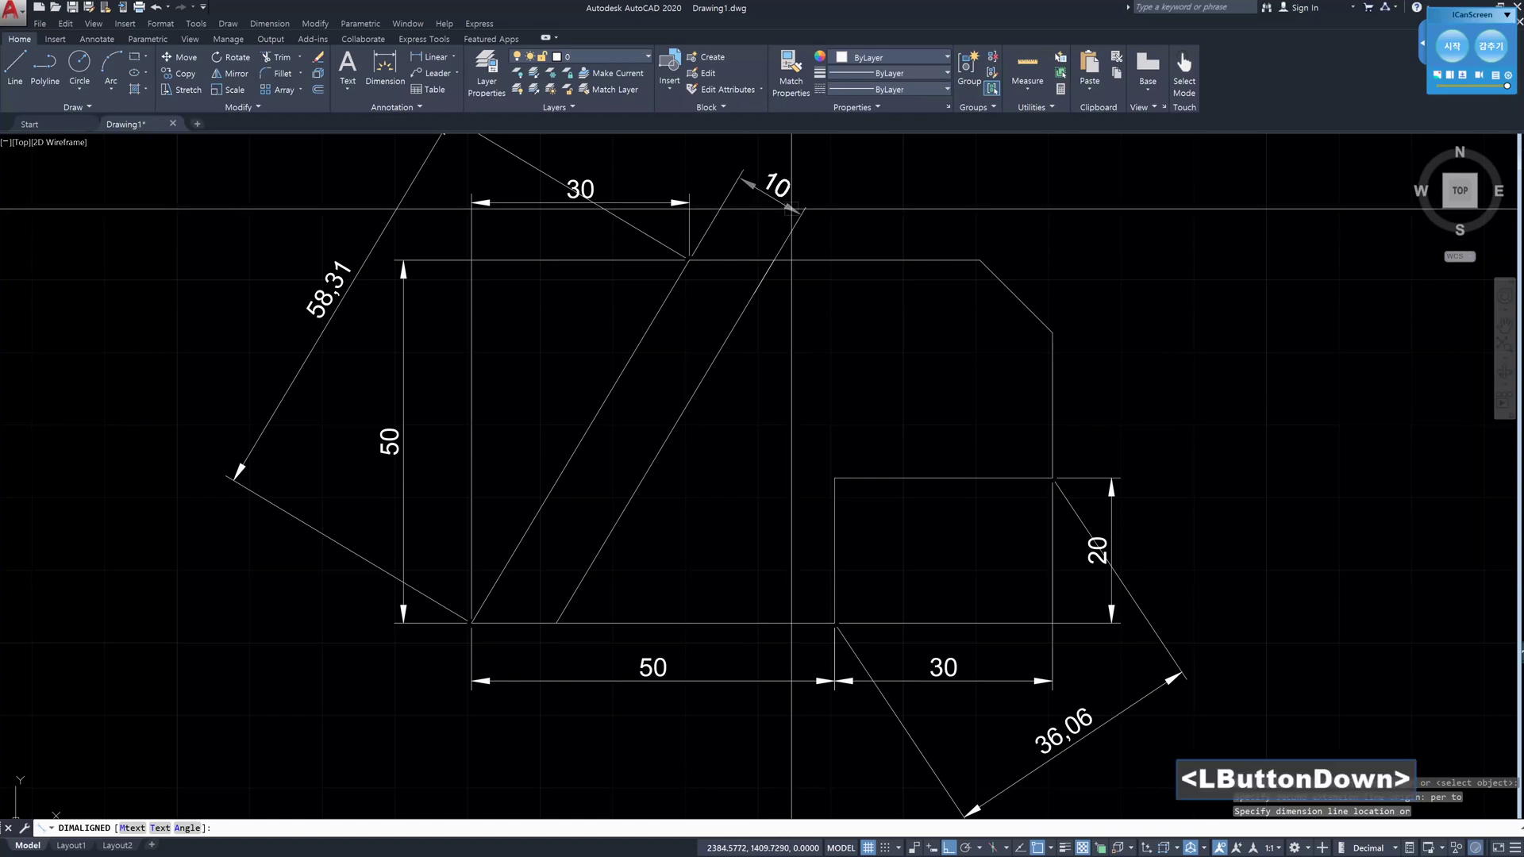
{"action": "left_click", "coordinate": [791, 209]}
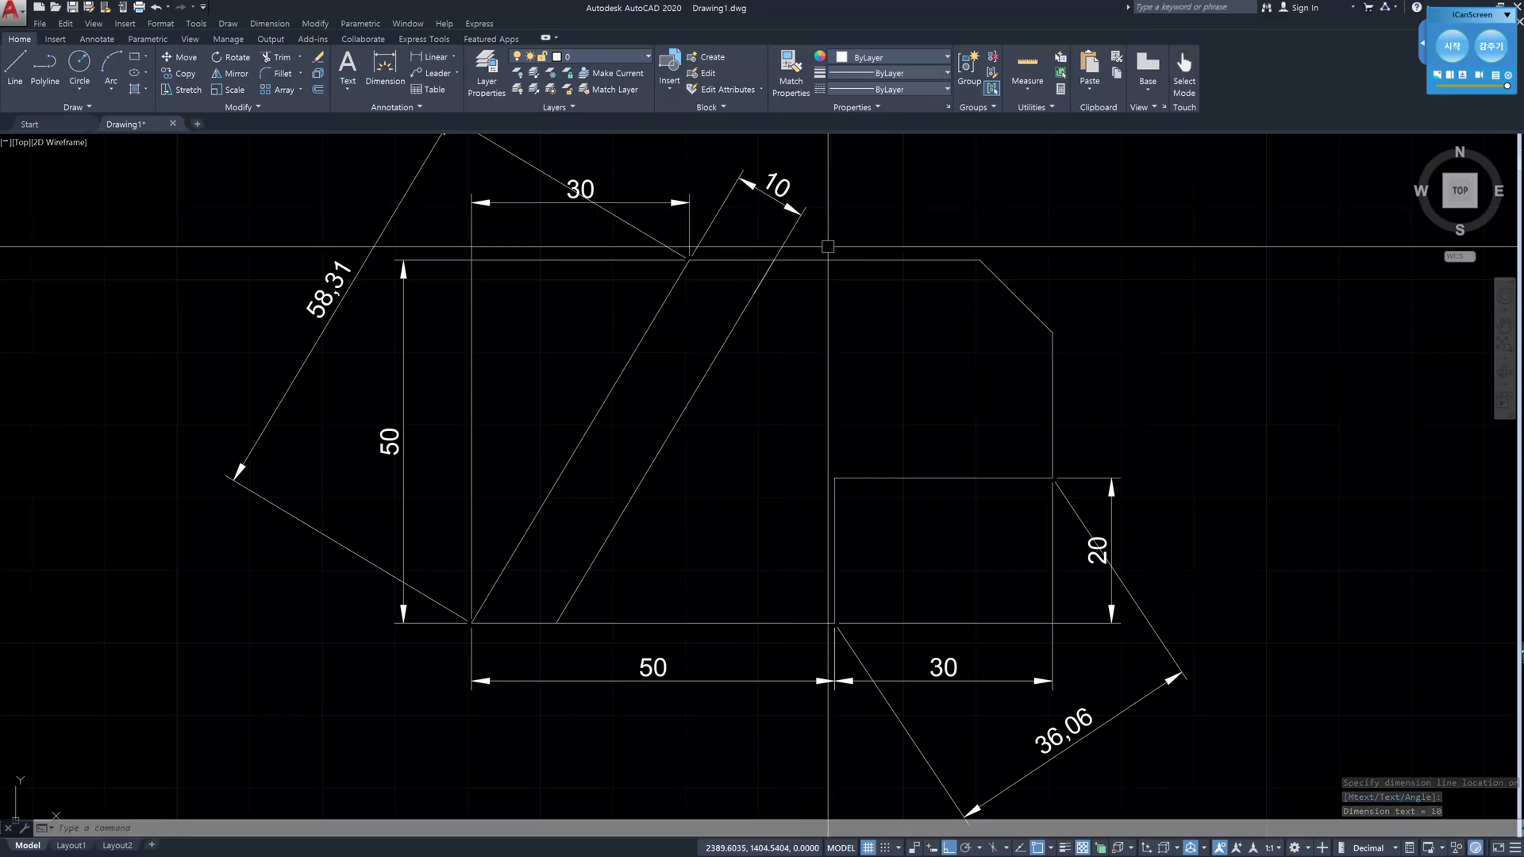
- Inspect where the extension line meets the right slanted line, and delete the 10 dimension above the top edge
{"action": "scroll", "coordinate": [827, 247], "scroll_direction": "up", "scroll_amount": 2}
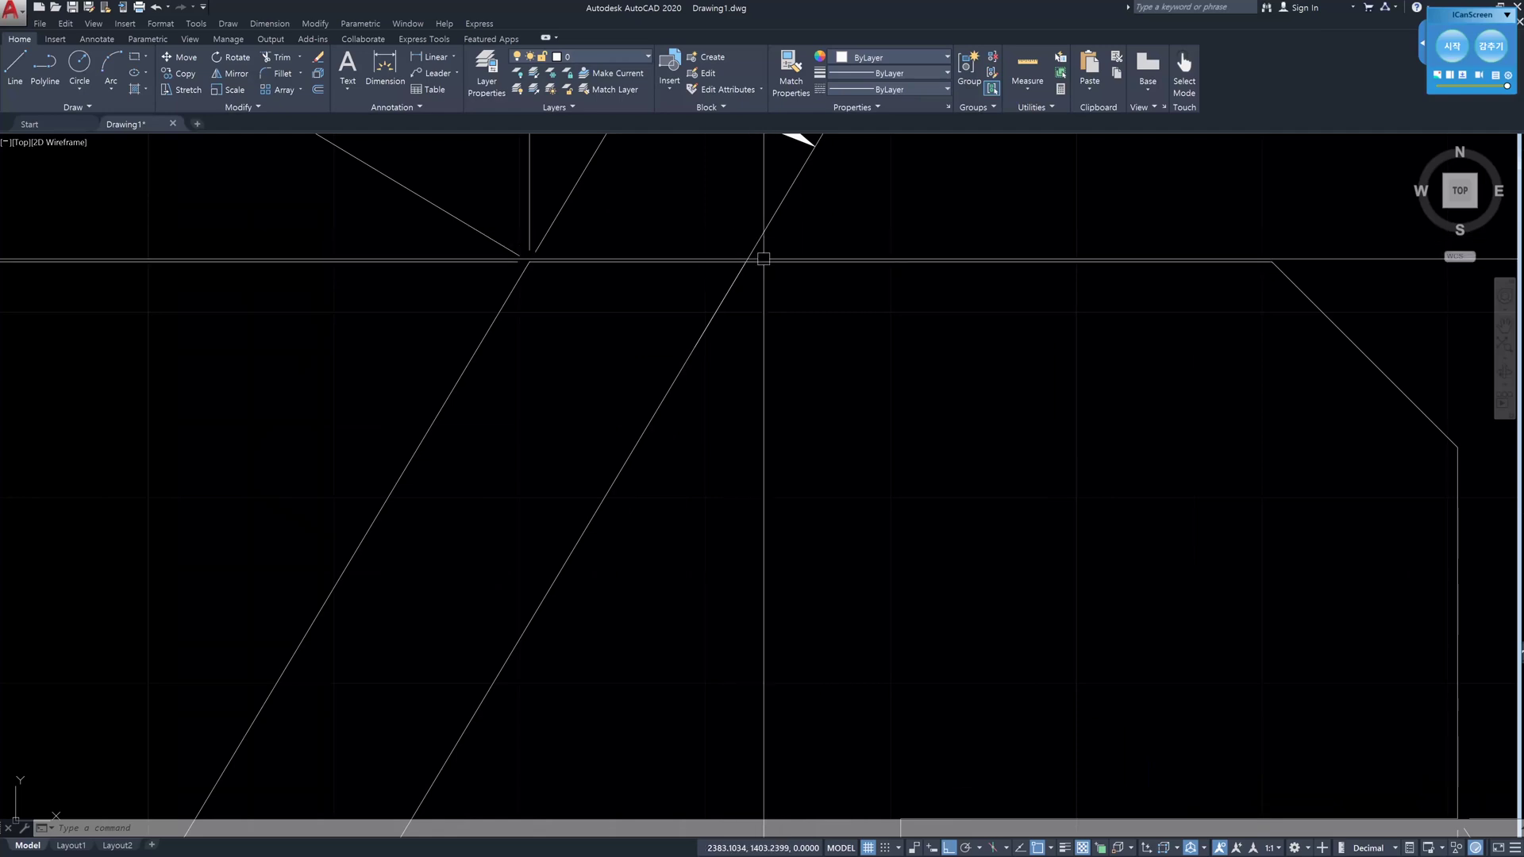
{"action": "scroll", "coordinate": [761, 258], "scroll_direction": "down", "scroll_amount": 2}
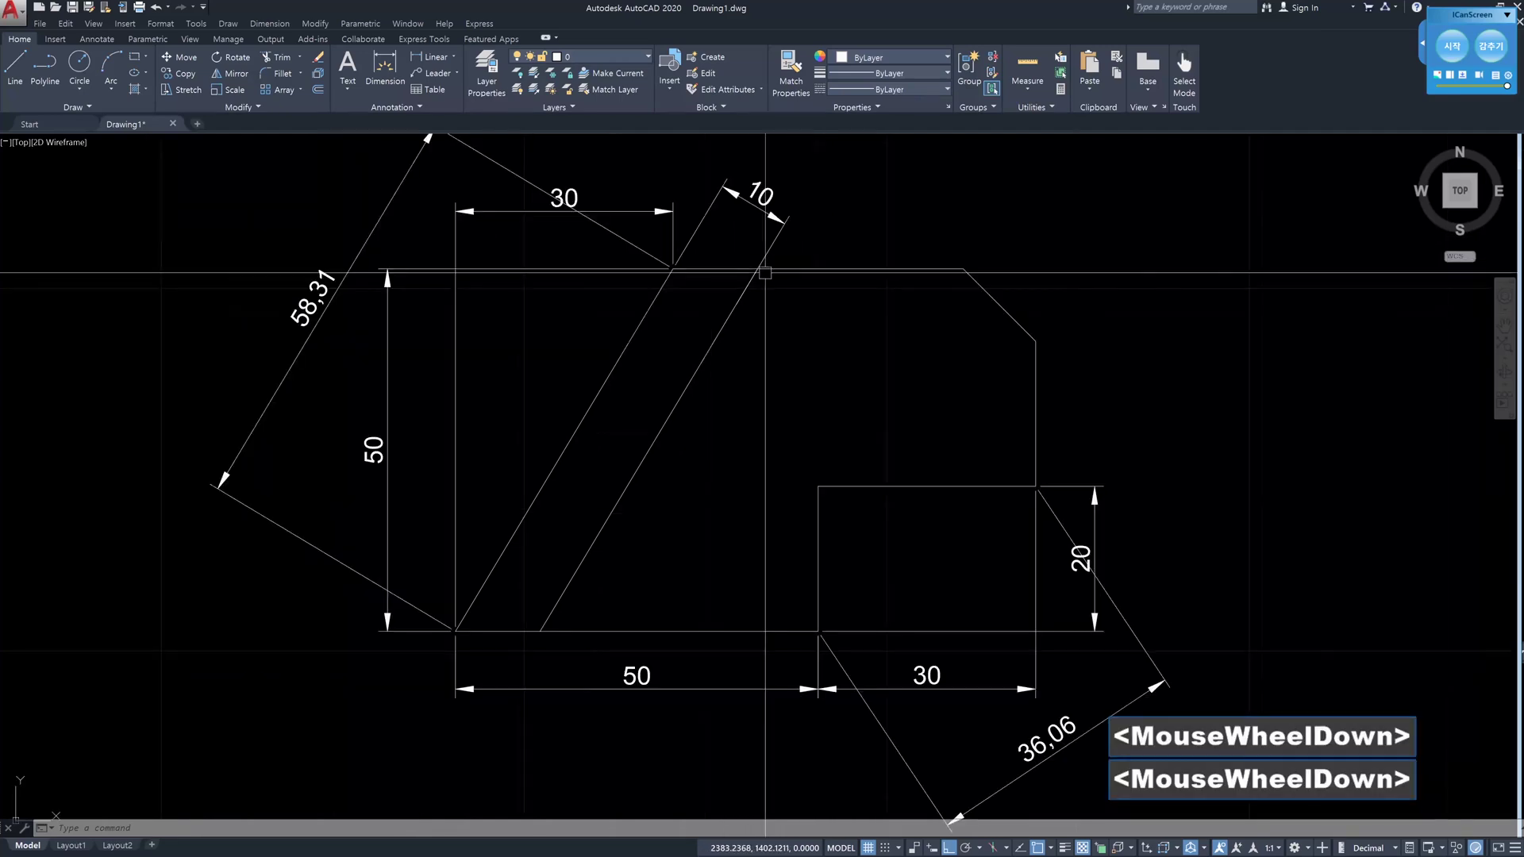
{"action": "middle_click_drag", "start_coordinate": [804, 247], "coordinate": [804, 293]}
{"action": "left_click", "coordinate": [806, 286]}
{"action": "left_click", "coordinate": [764, 258]}
{"action": "key", "text": "Delete"}
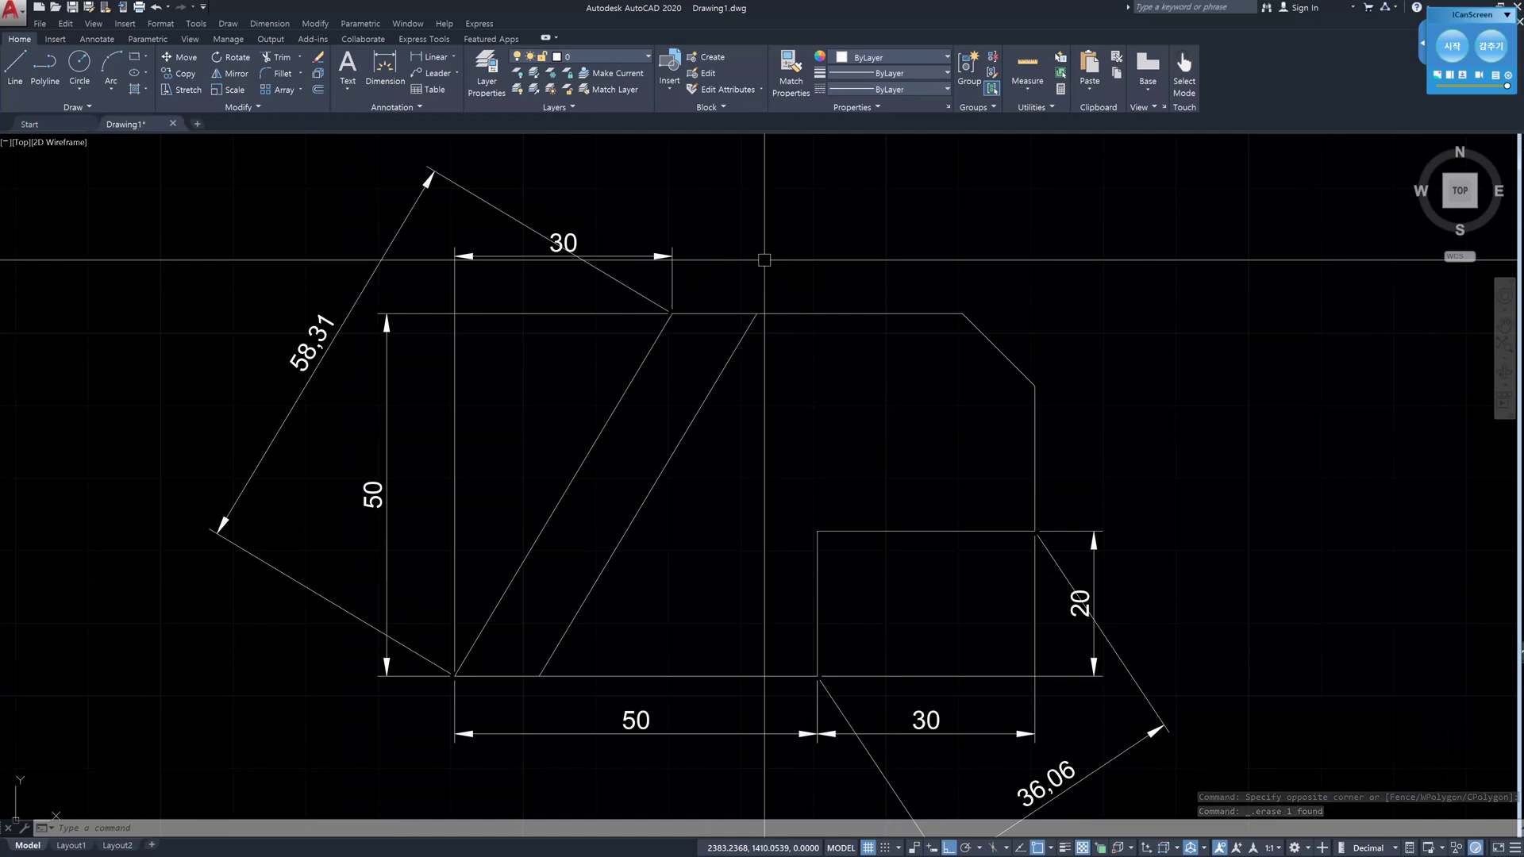
- Add an aligned dimension from the right slanted line's top endpoint perpendicular (PER) to the left slanted line, placing it above the top edge
{"action": "middle_click_drag", "start_coordinate": [764, 259], "coordinate": [758, 357]}
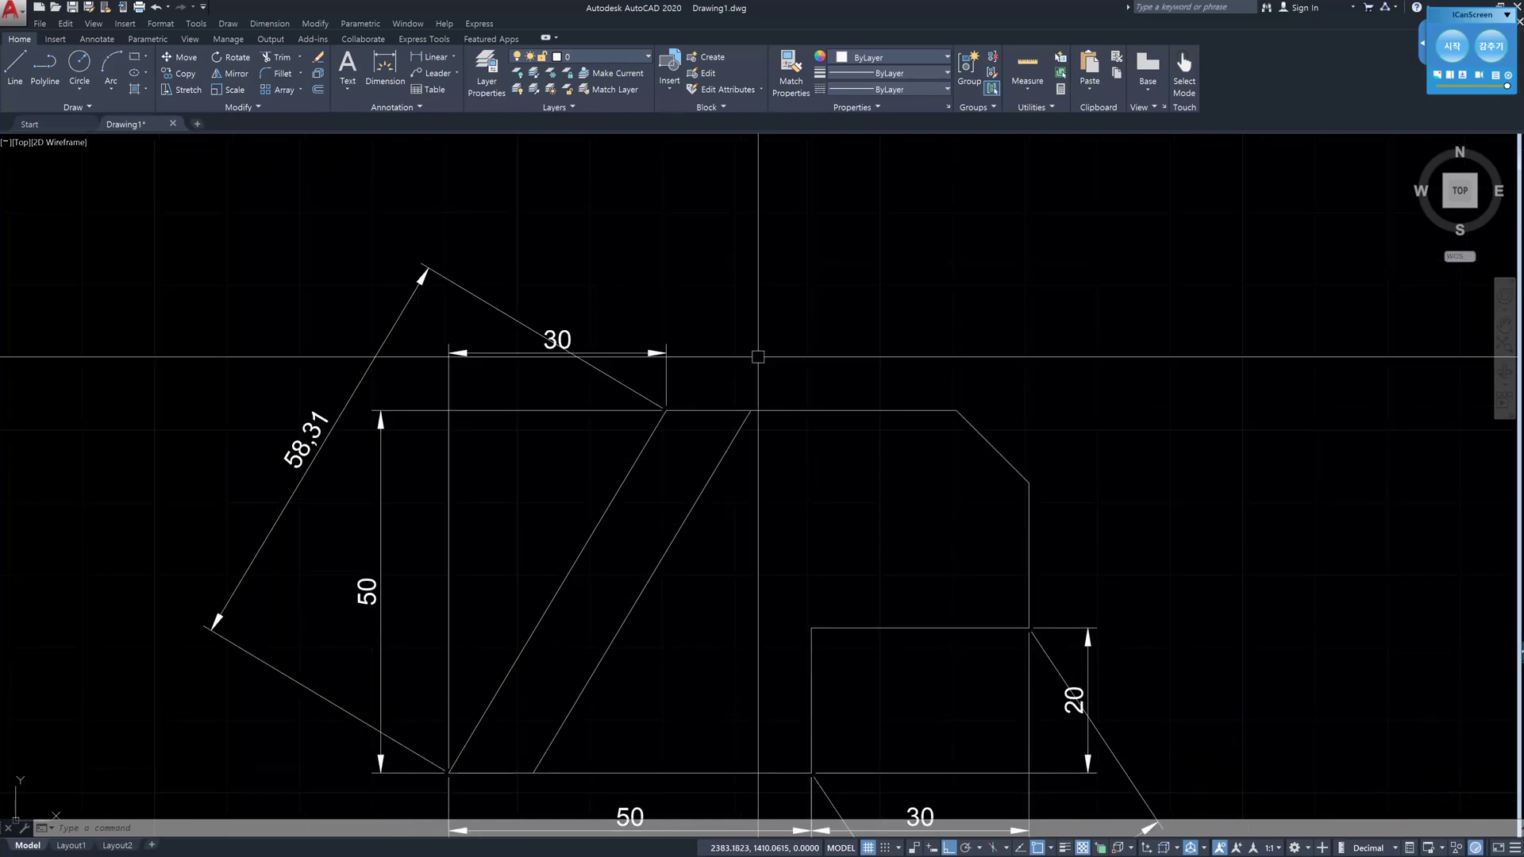
{"action": "type", "text": "dal"}
{"action": "key", "text": "Return"}
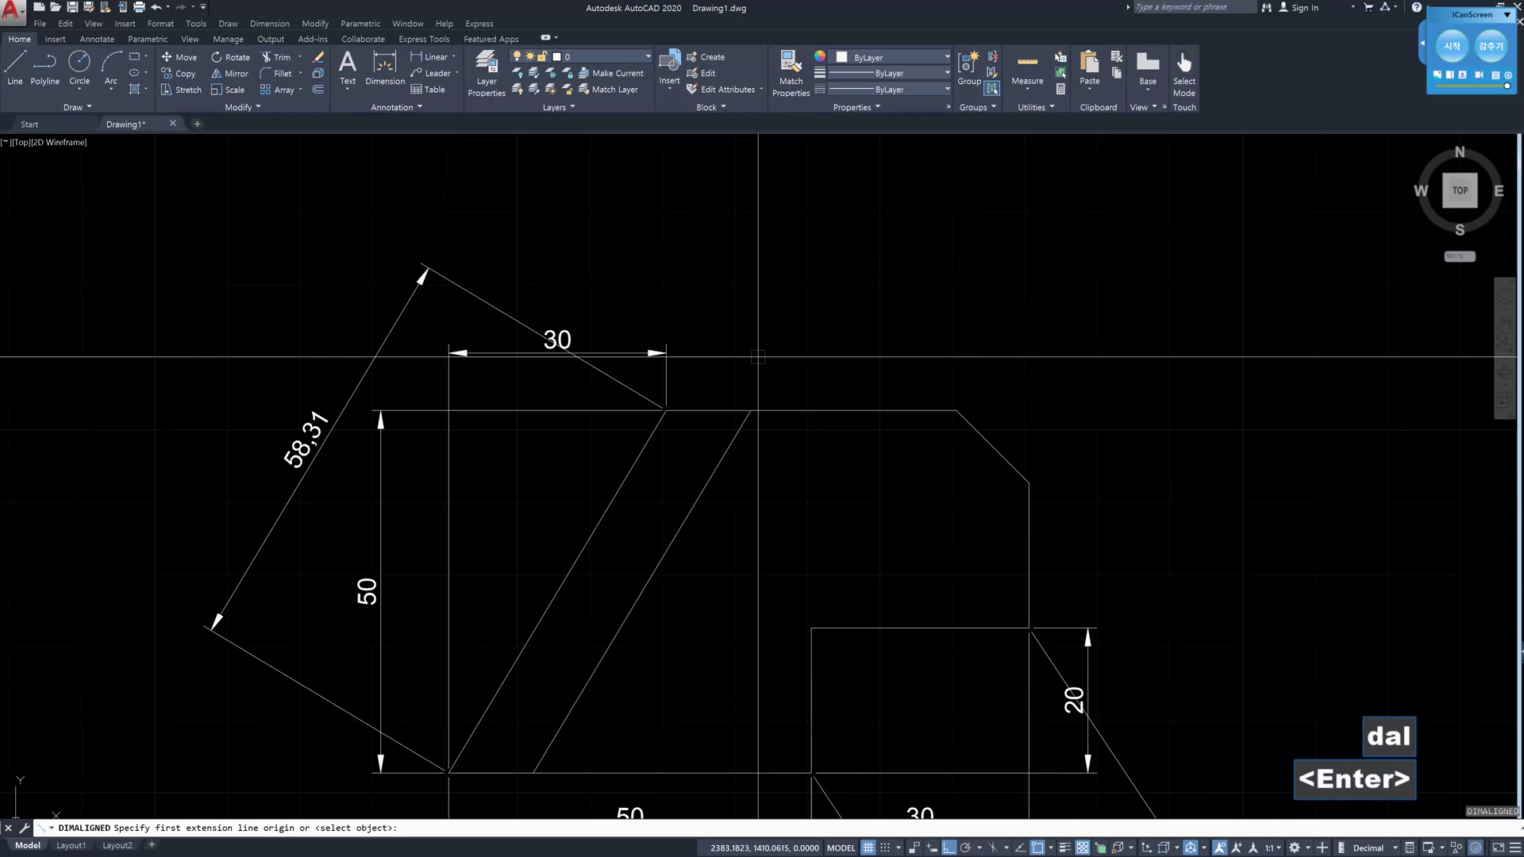
{"action": "left_click", "coordinate": [750, 410]}
{"action": "type", "text": "per"}
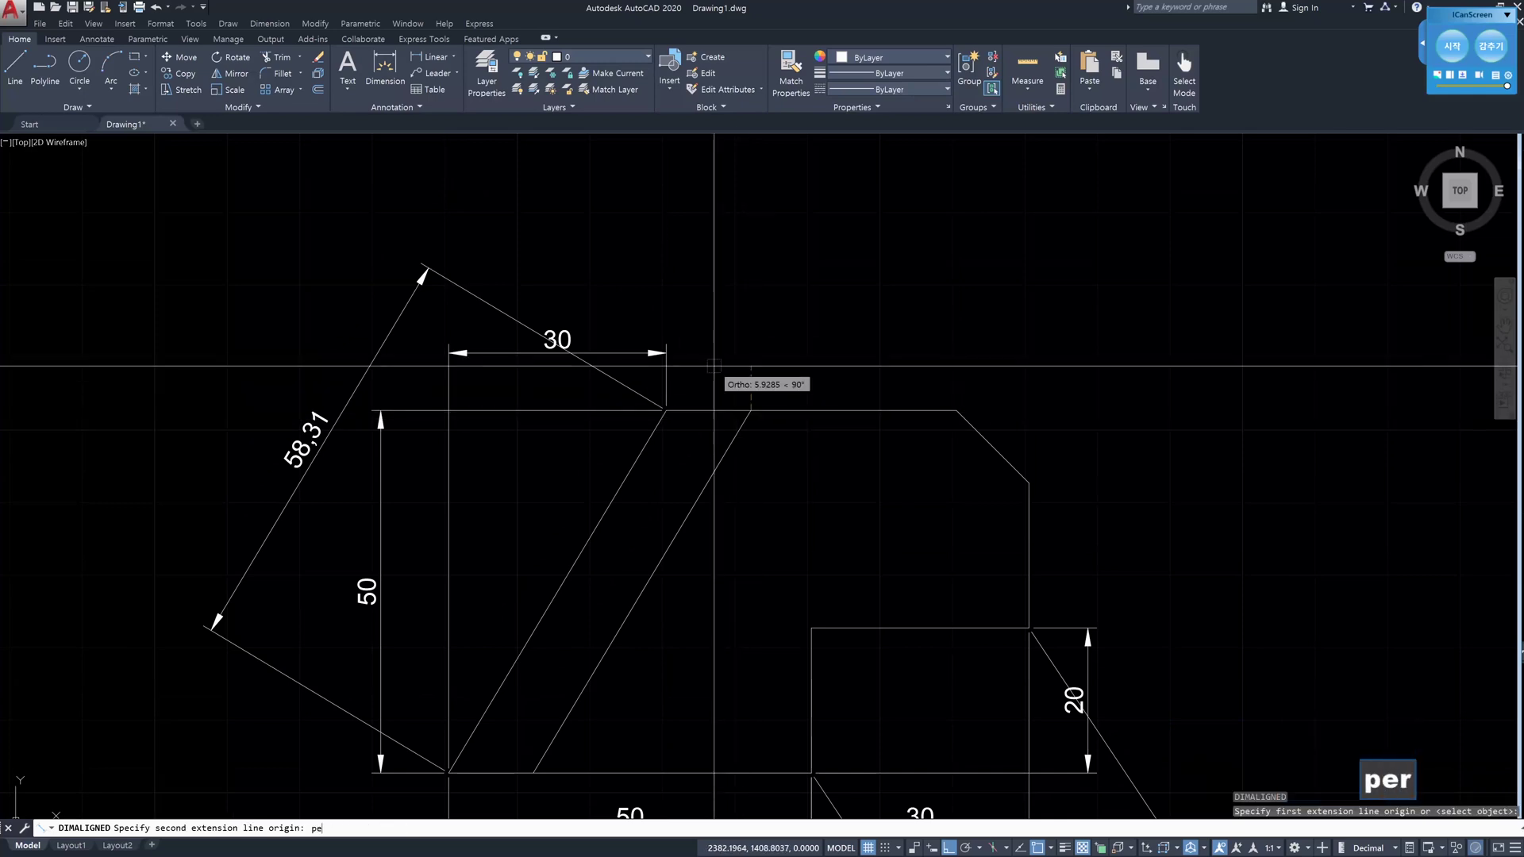
{"action": "left_click", "coordinate": [658, 424]}
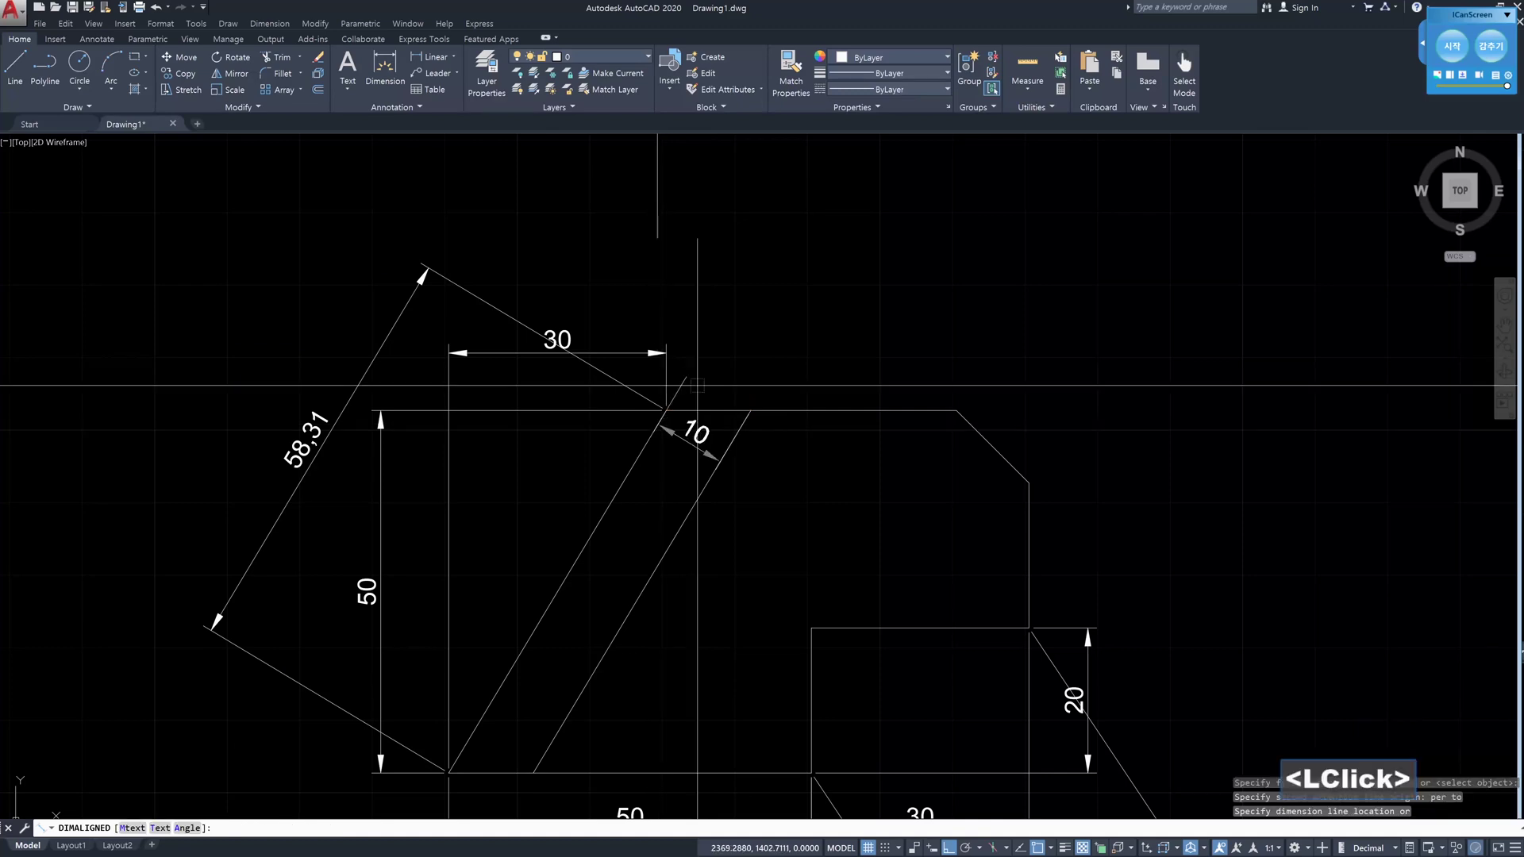
{"action": "left_click", "coordinate": [738, 331]}
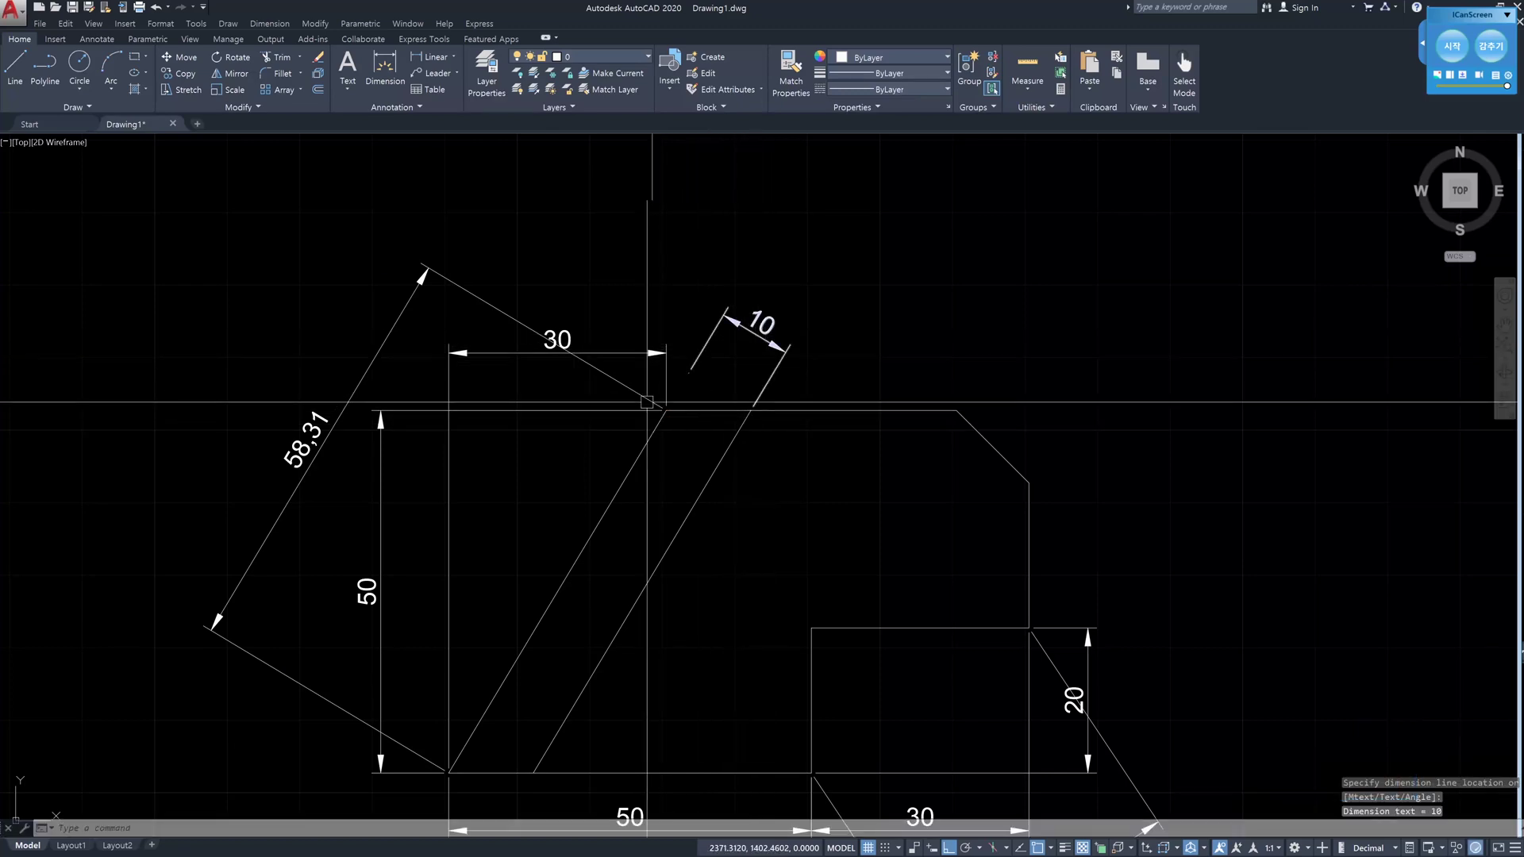
{"action": "scroll", "coordinate": [692, 390], "scroll_direction": "up", "scroll_amount": 2}
{"action": "scroll", "coordinate": [692, 390], "scroll_direction": "up", "scroll_amount": 1}
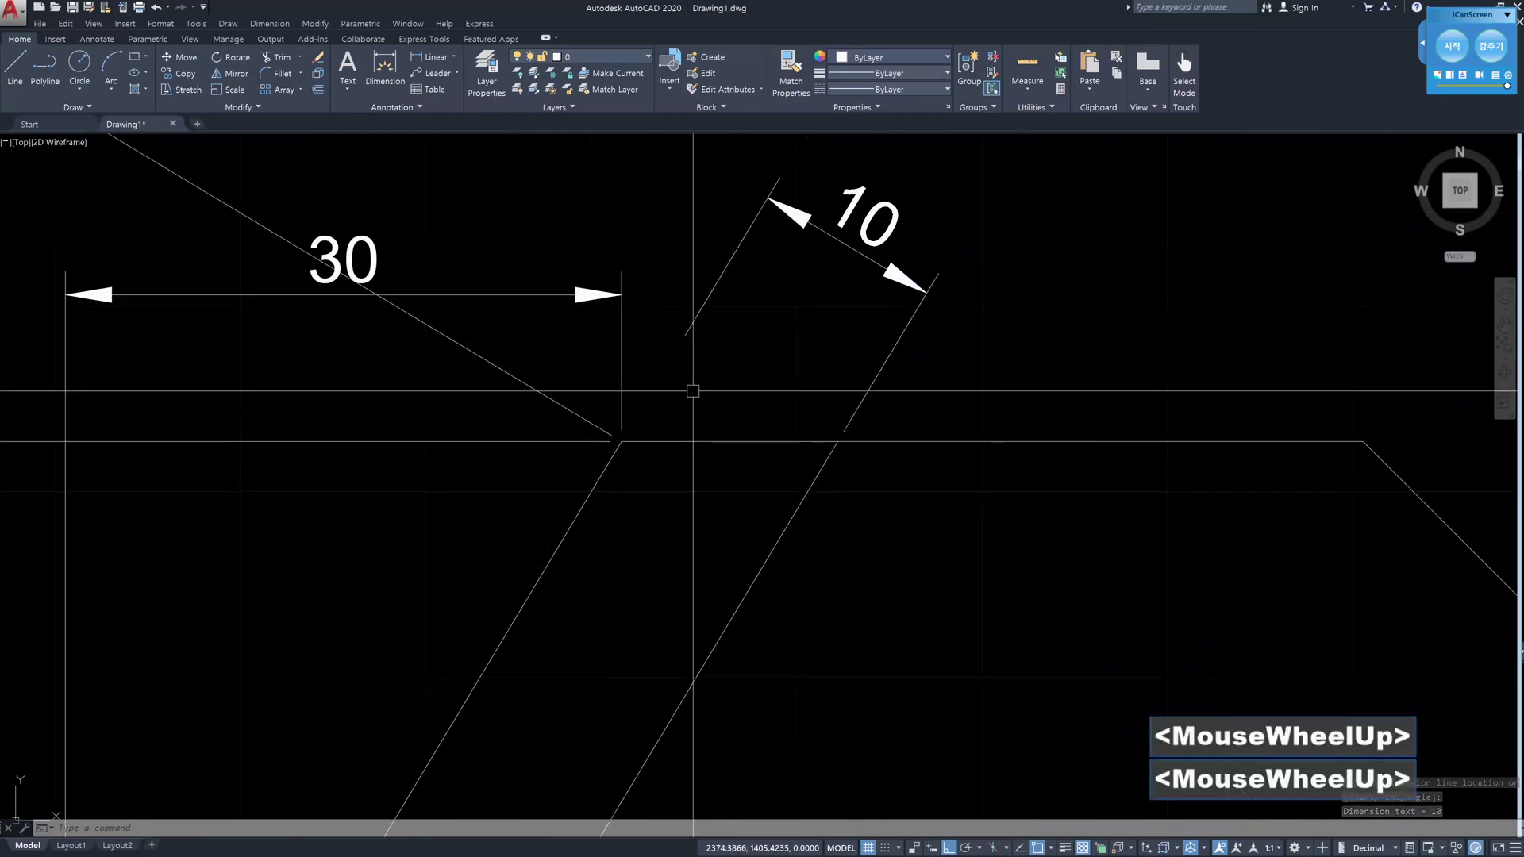
{"action": "key", "text": "Hangul"}
{"action": "type", "text": "1"}
{"action": "key", "text": "Escape"}
{"action": "key", "text": "Escape"}
{"action": "key", "text": "Hangul"}
{"action": "type", "text": "l"}
{"action": "key", "text": "space"}
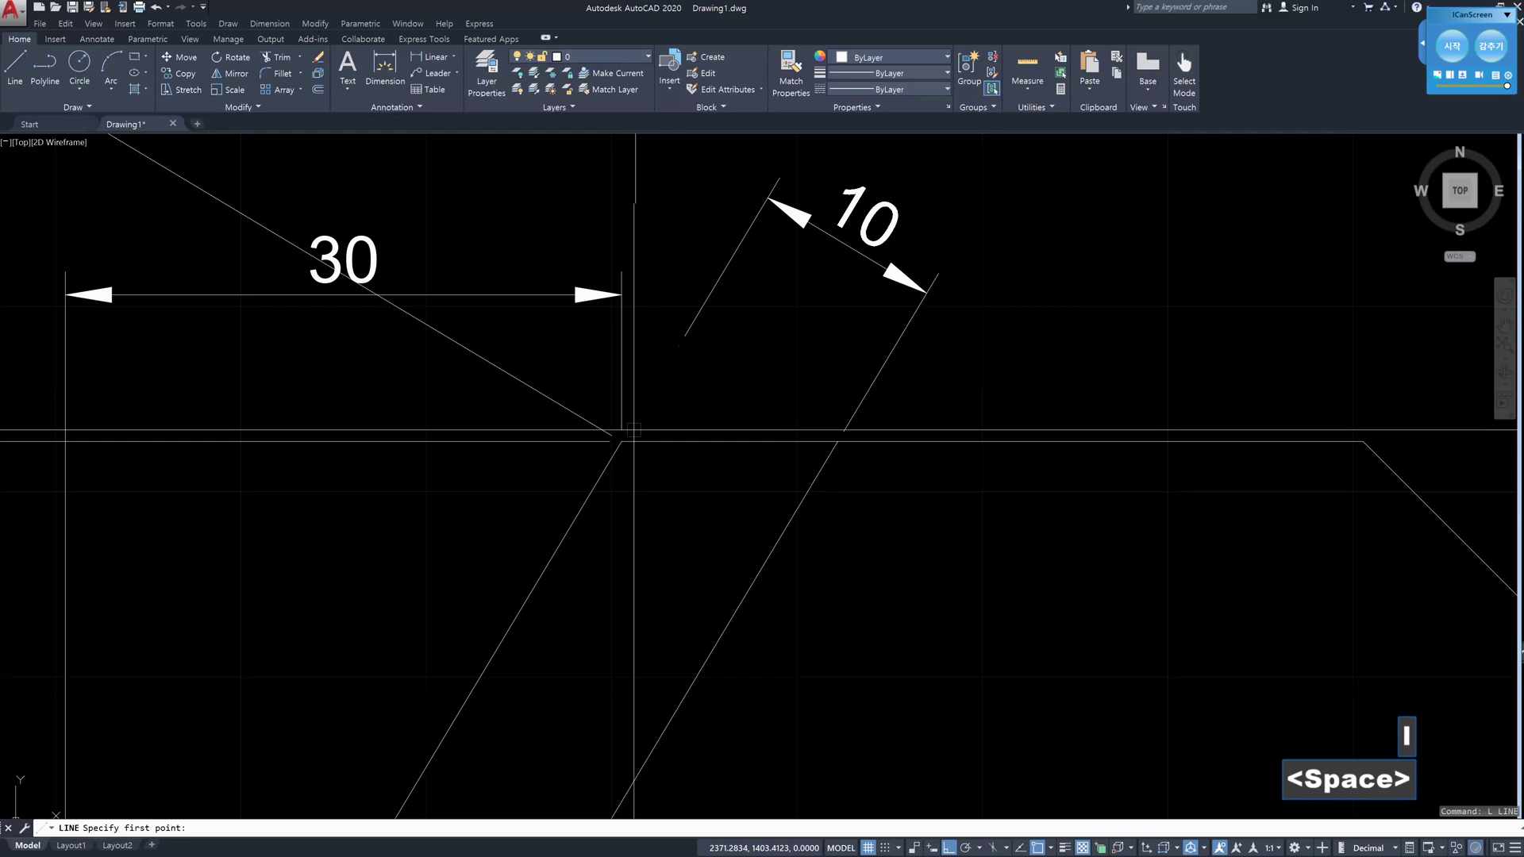
{"action": "left_click", "coordinate": [617, 436]}
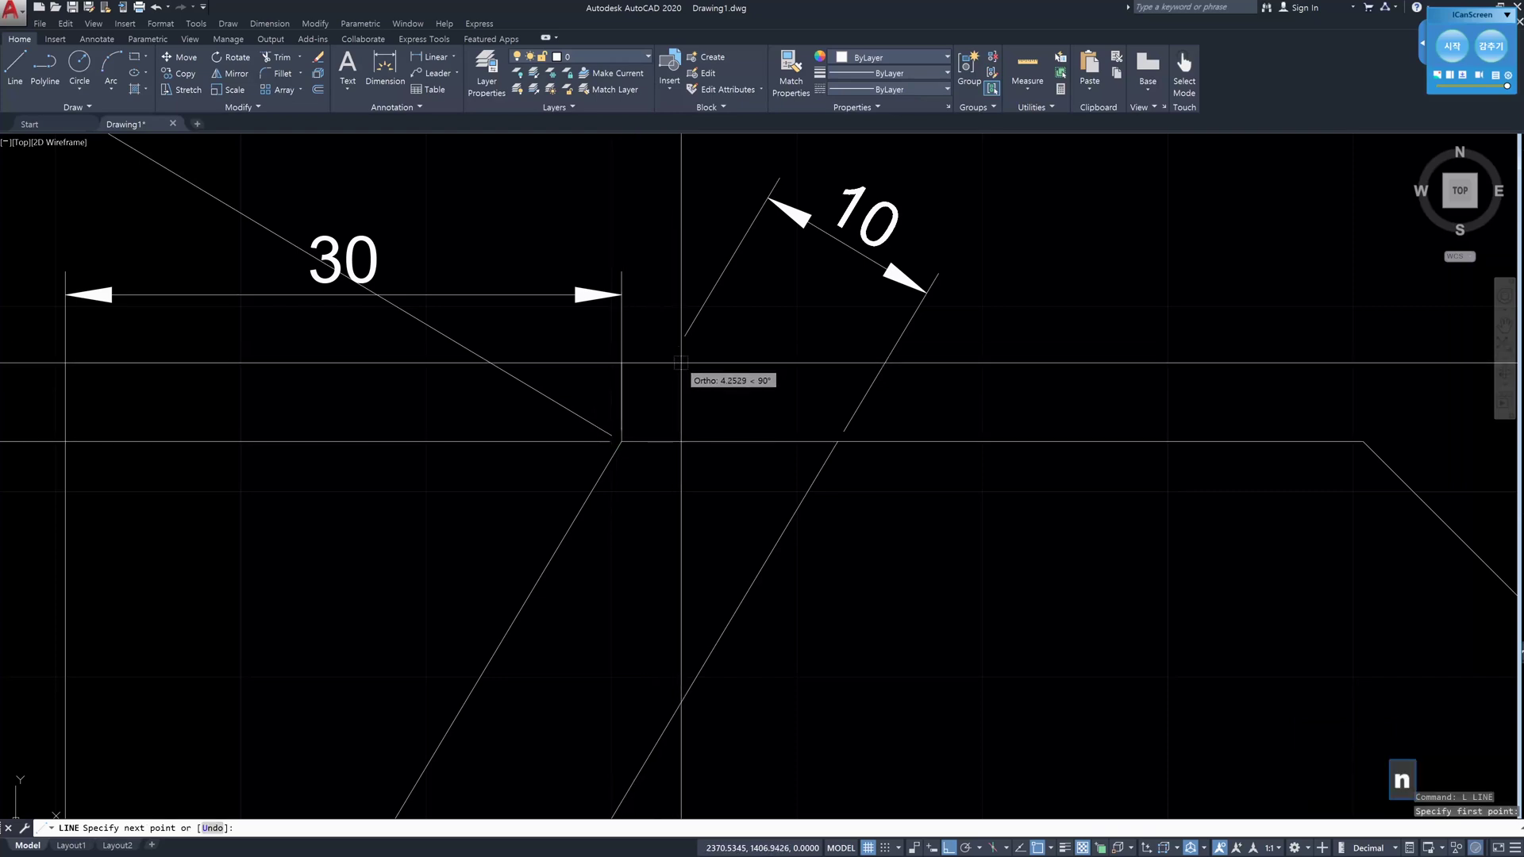
{"action": "key", "text": "space"}
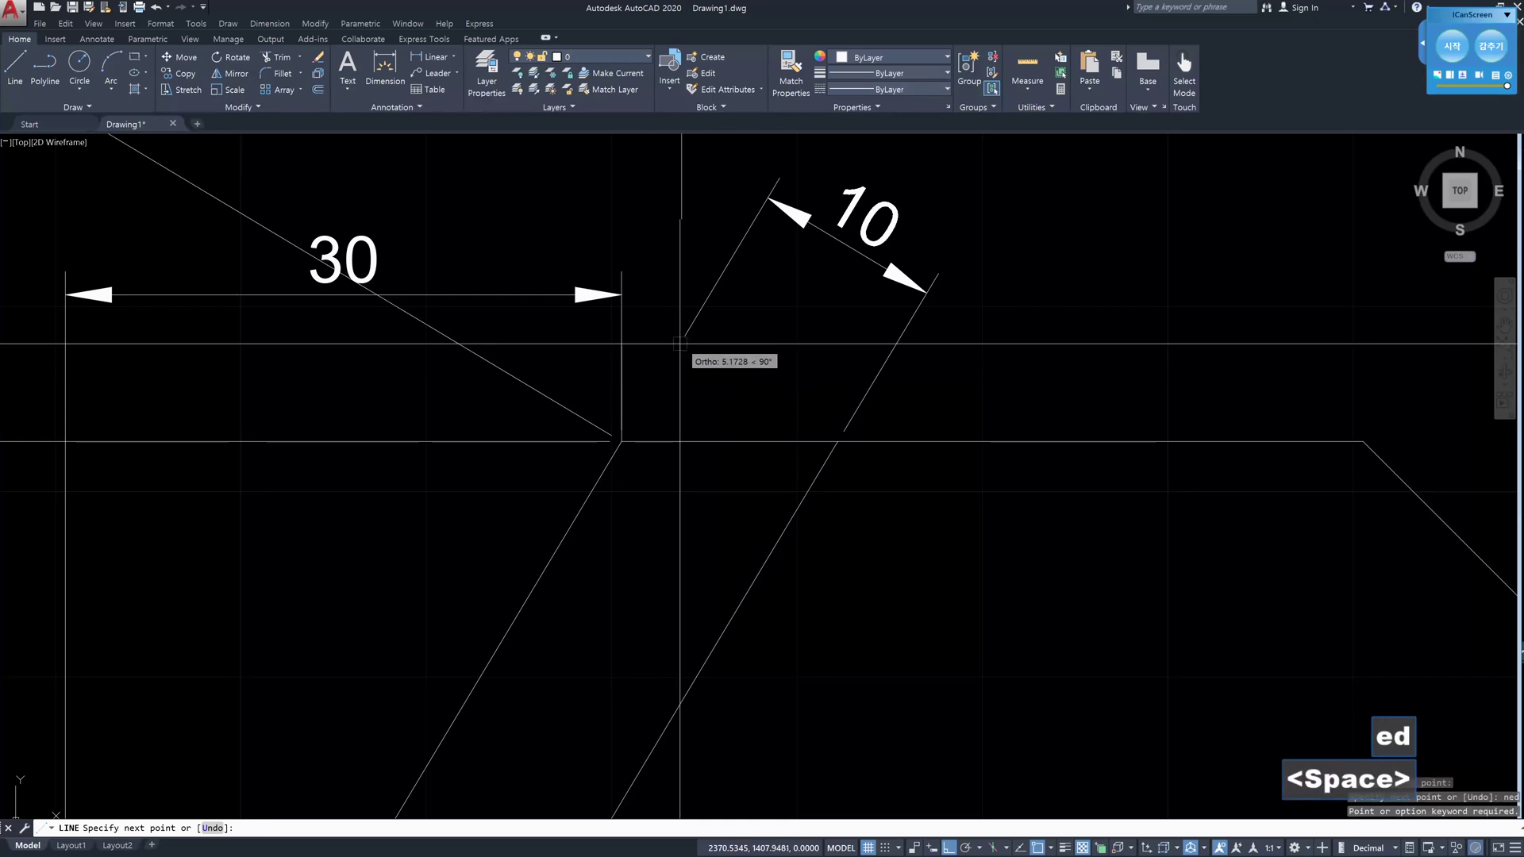
{"action": "key", "text": "Escape"}
{"action": "key", "text": "Escape"}
- Draw a short line from the left slanted line's top endpoint to the node (NOD) at the 10 dimension's left extension origin
{"action": "type", "text": "l"}
{"action": "key", "text": "space"}
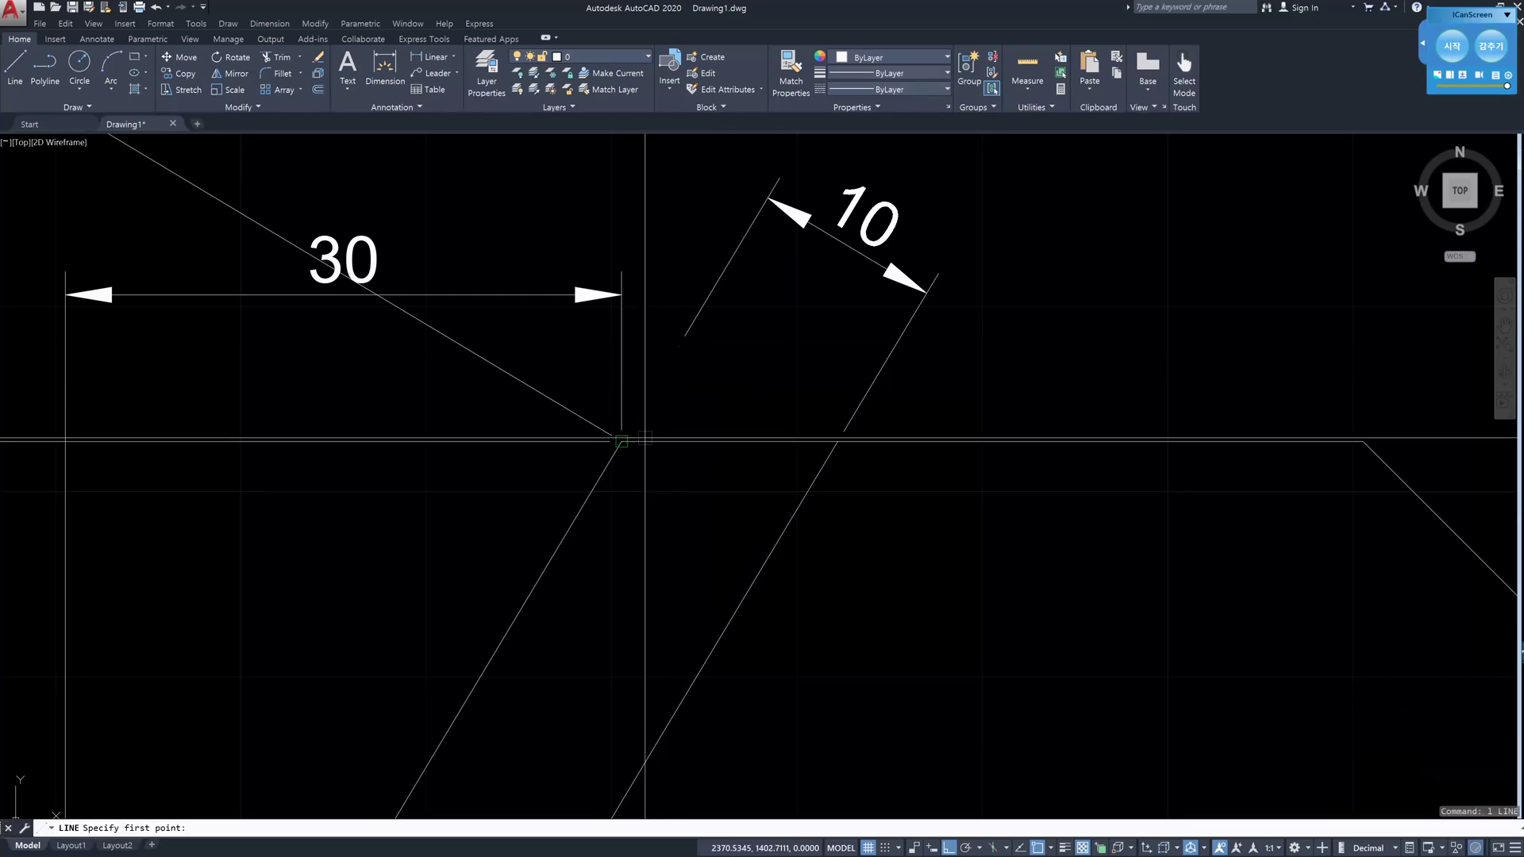
{"action": "left_click", "coordinate": [621, 435]}
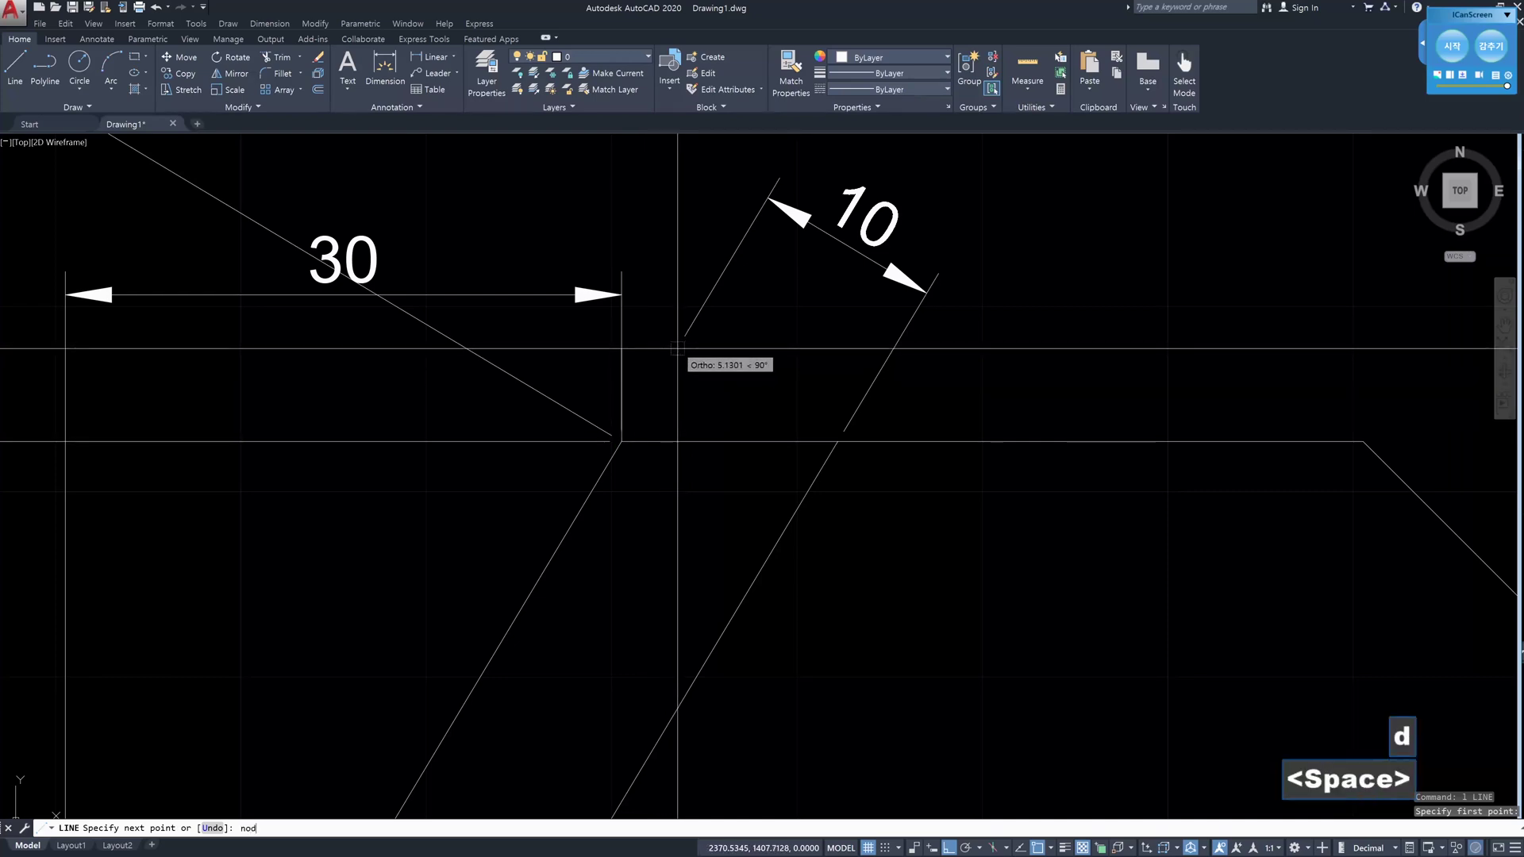
{"action": "left_click", "coordinate": [679, 348]}
{"action": "key", "text": "Escape"}
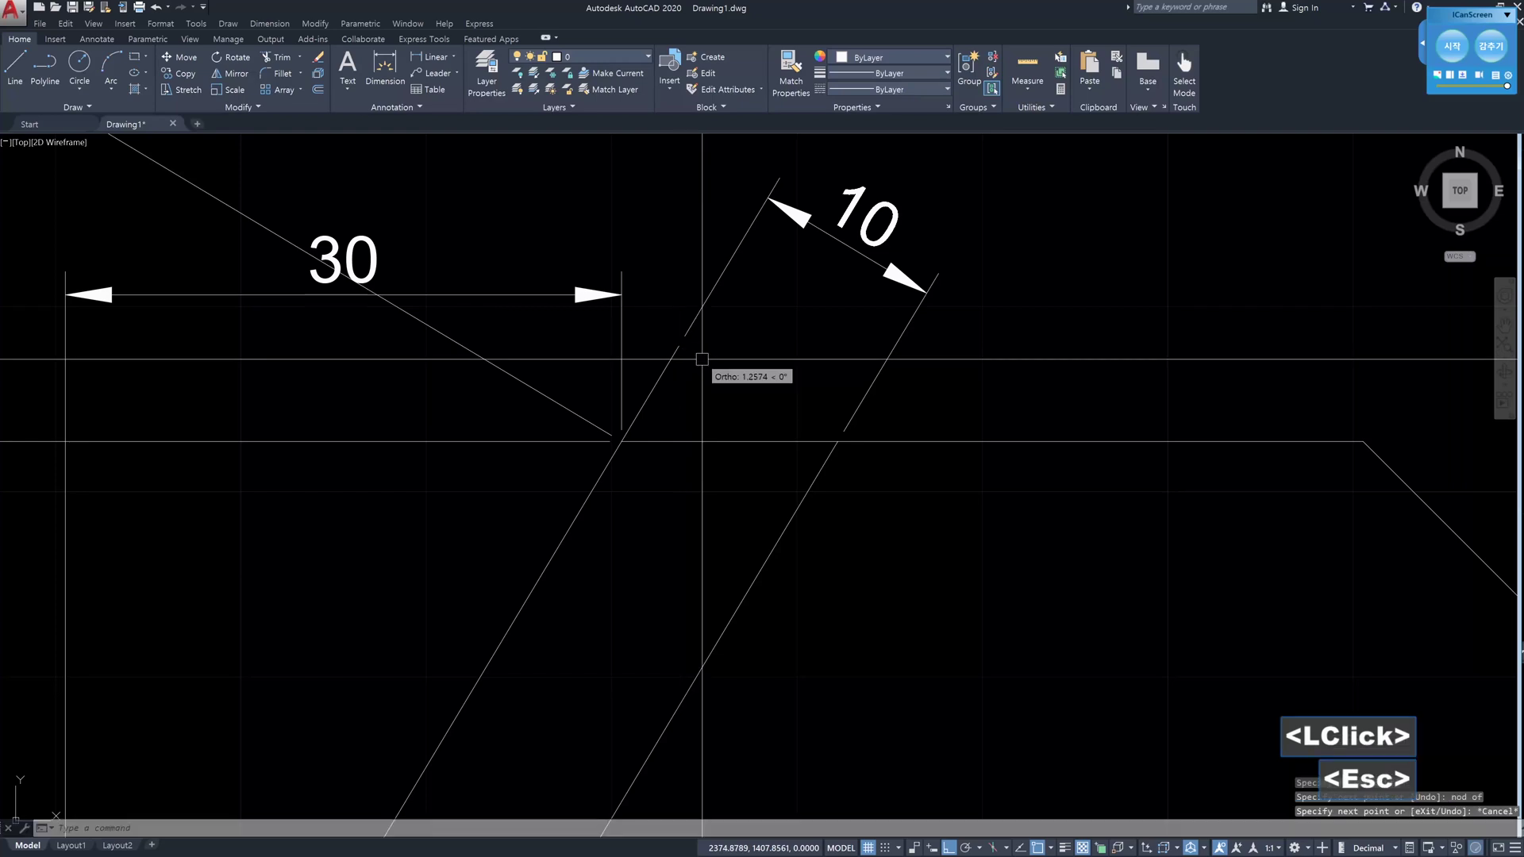
- Move the short line by its upper endpoint onto the 10 dimension's left extension line
{"action": "type", "text": "m"}
{"action": "key", "text": "space"}
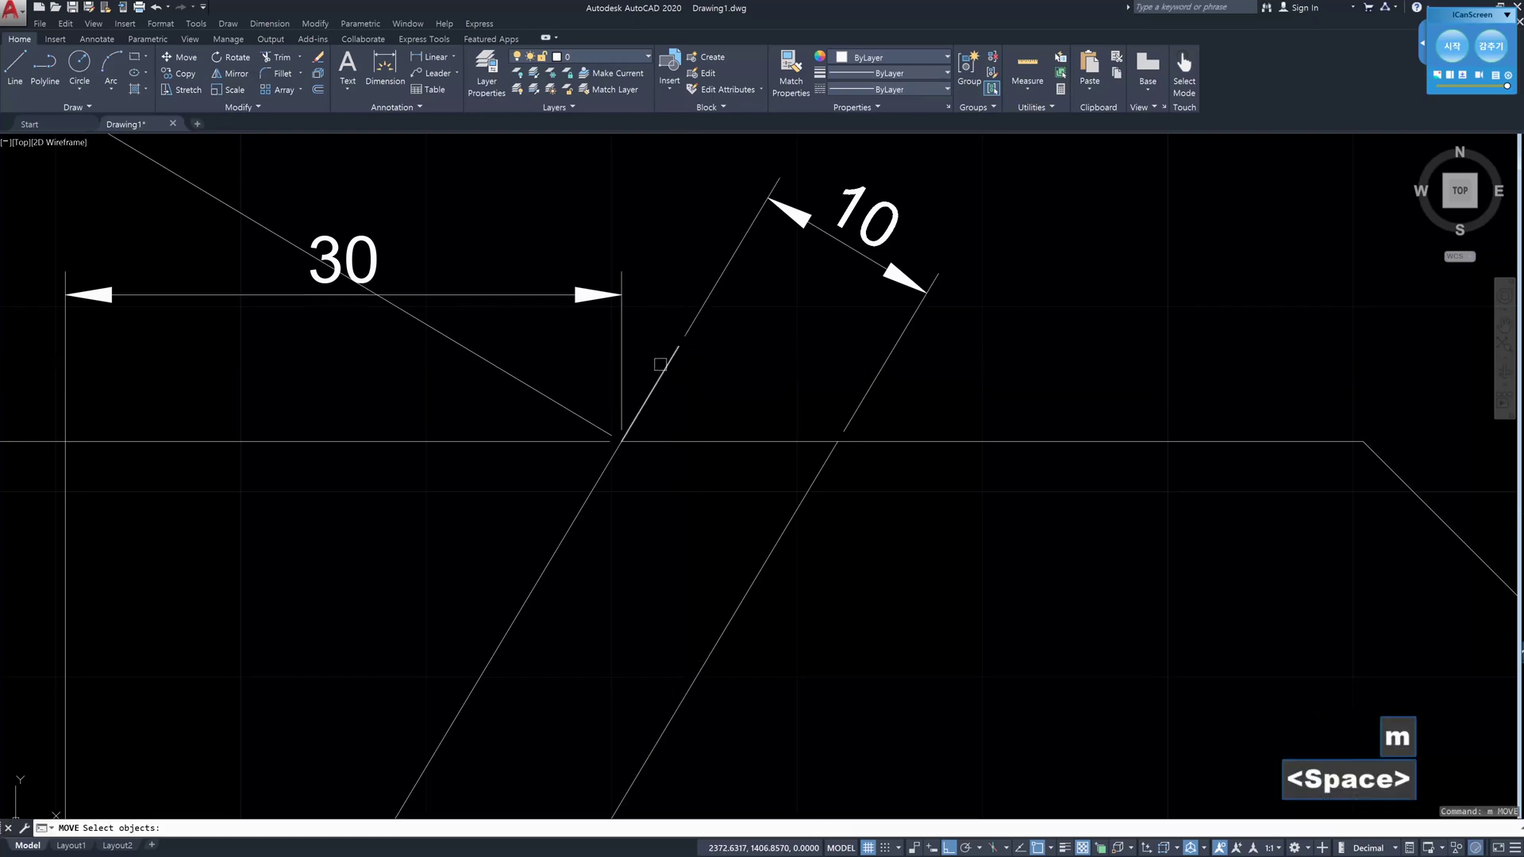
{"action": "left_click", "coordinate": [669, 361]}
{"action": "key", "text": "space"}
{"action": "left_click", "coordinate": [677, 347]}
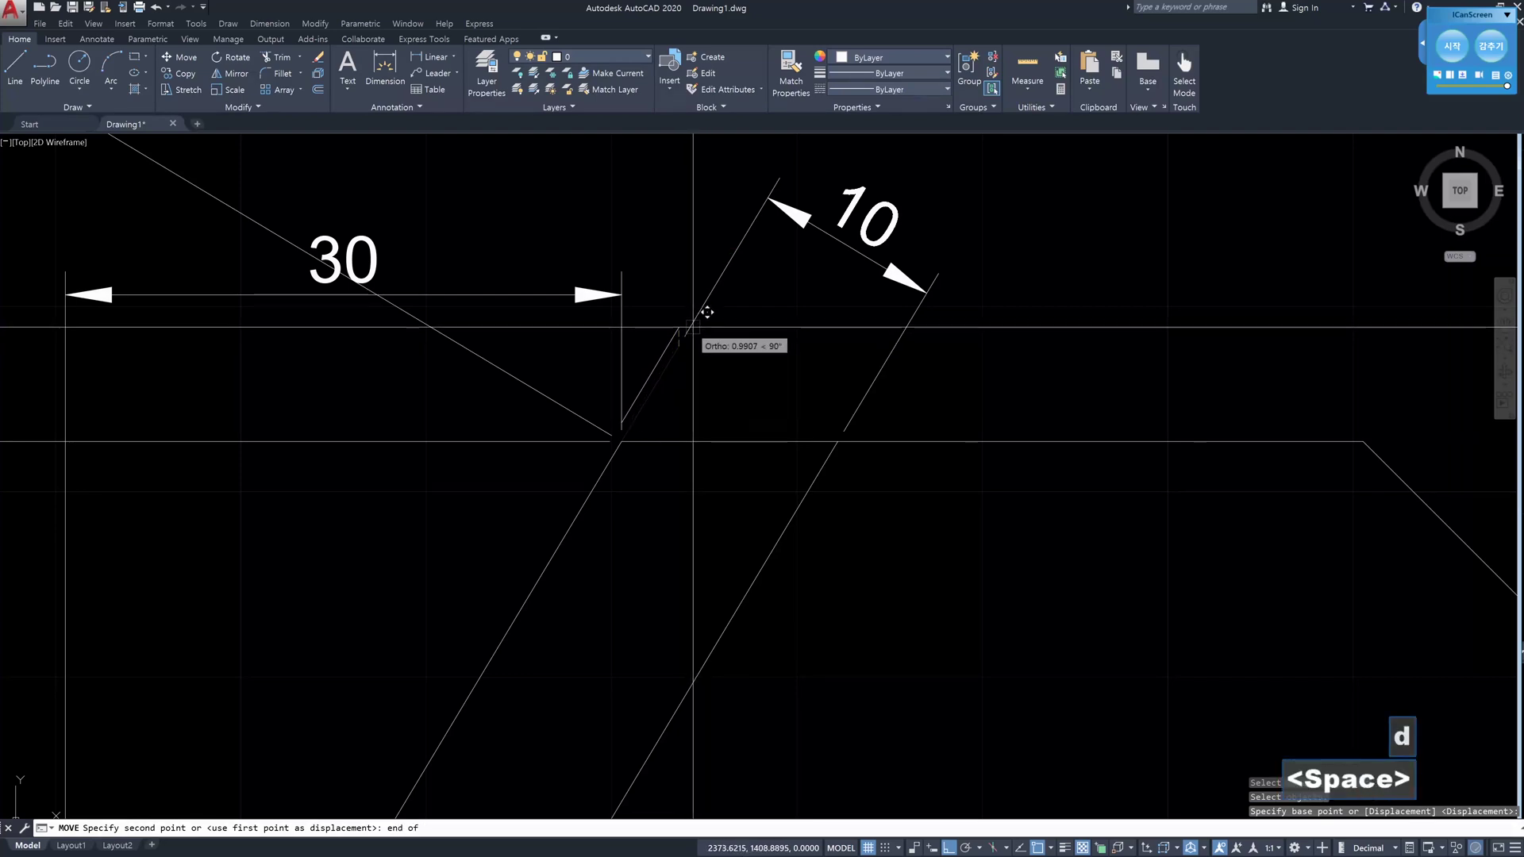
{"action": "left_click", "coordinate": [698, 321]}
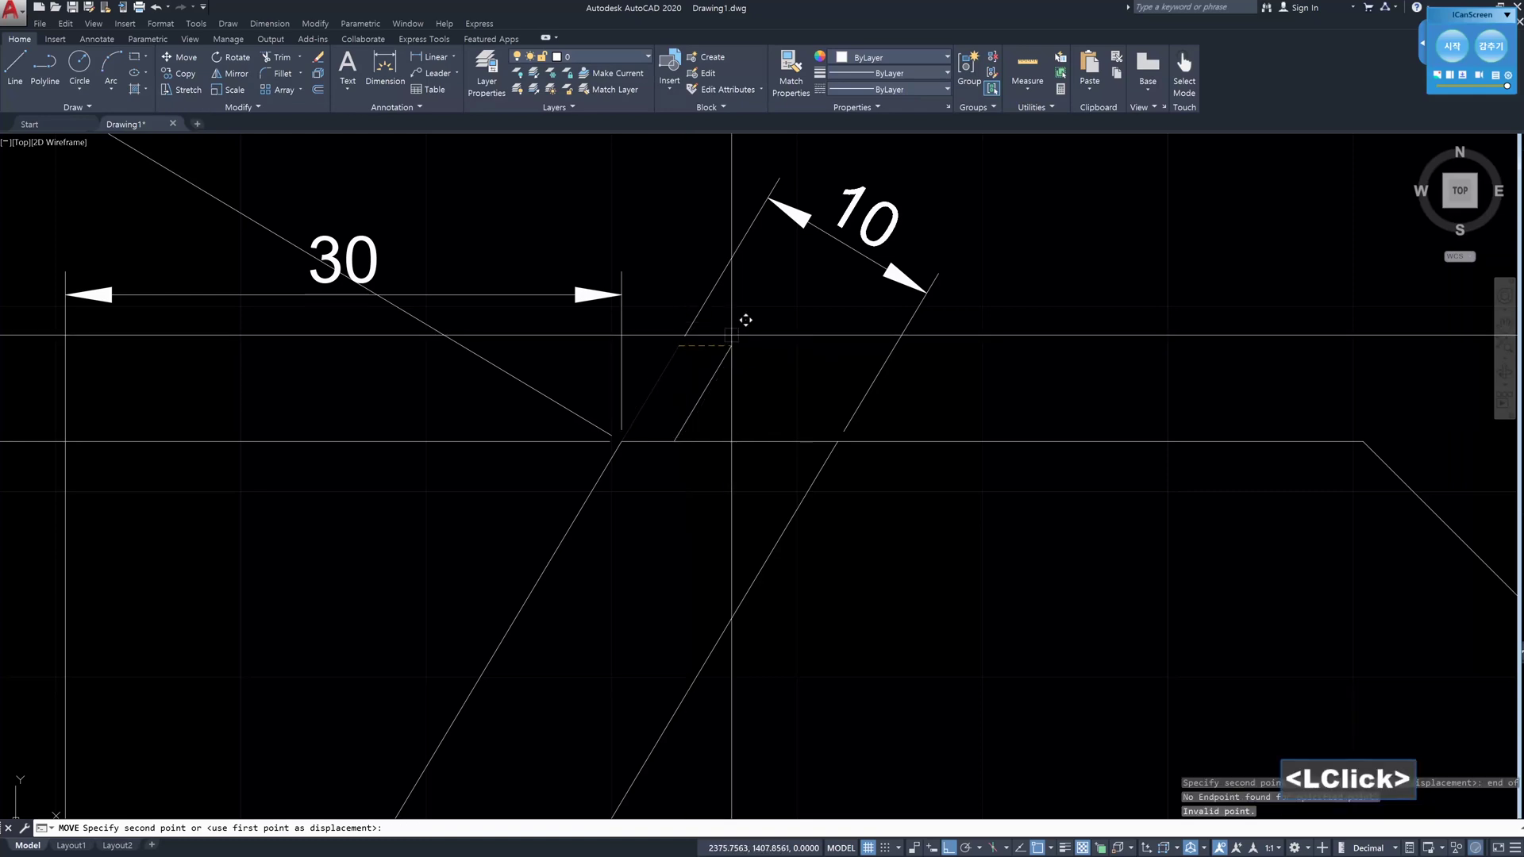
{"action": "scroll", "coordinate": [699, 322], "scroll_direction": "up", "scroll_amount": 2}
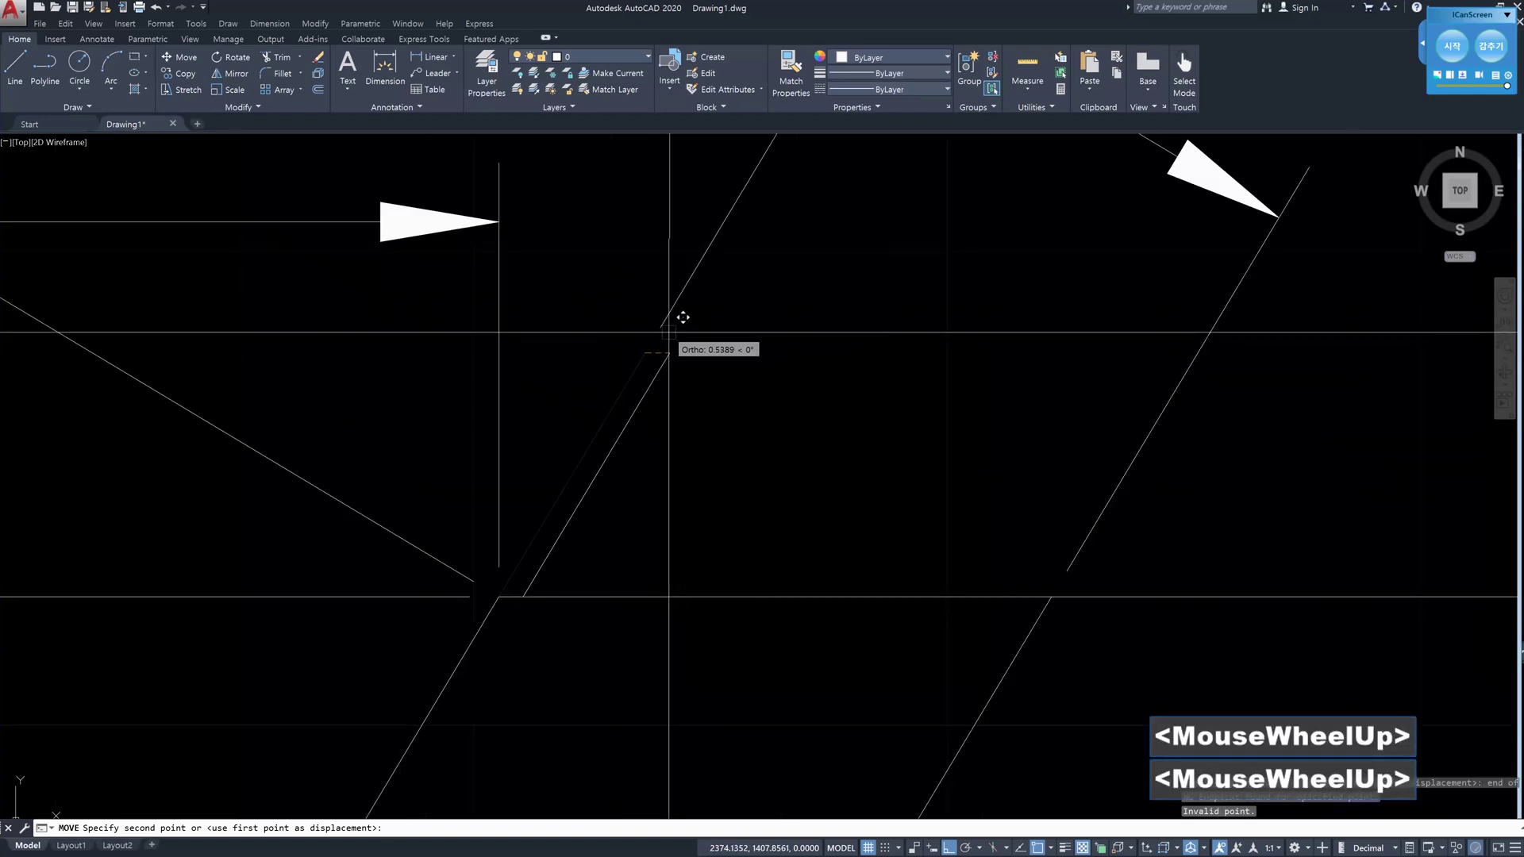
{"action": "scroll", "coordinate": [676, 311], "scroll_direction": "down", "scroll_amount": 2}
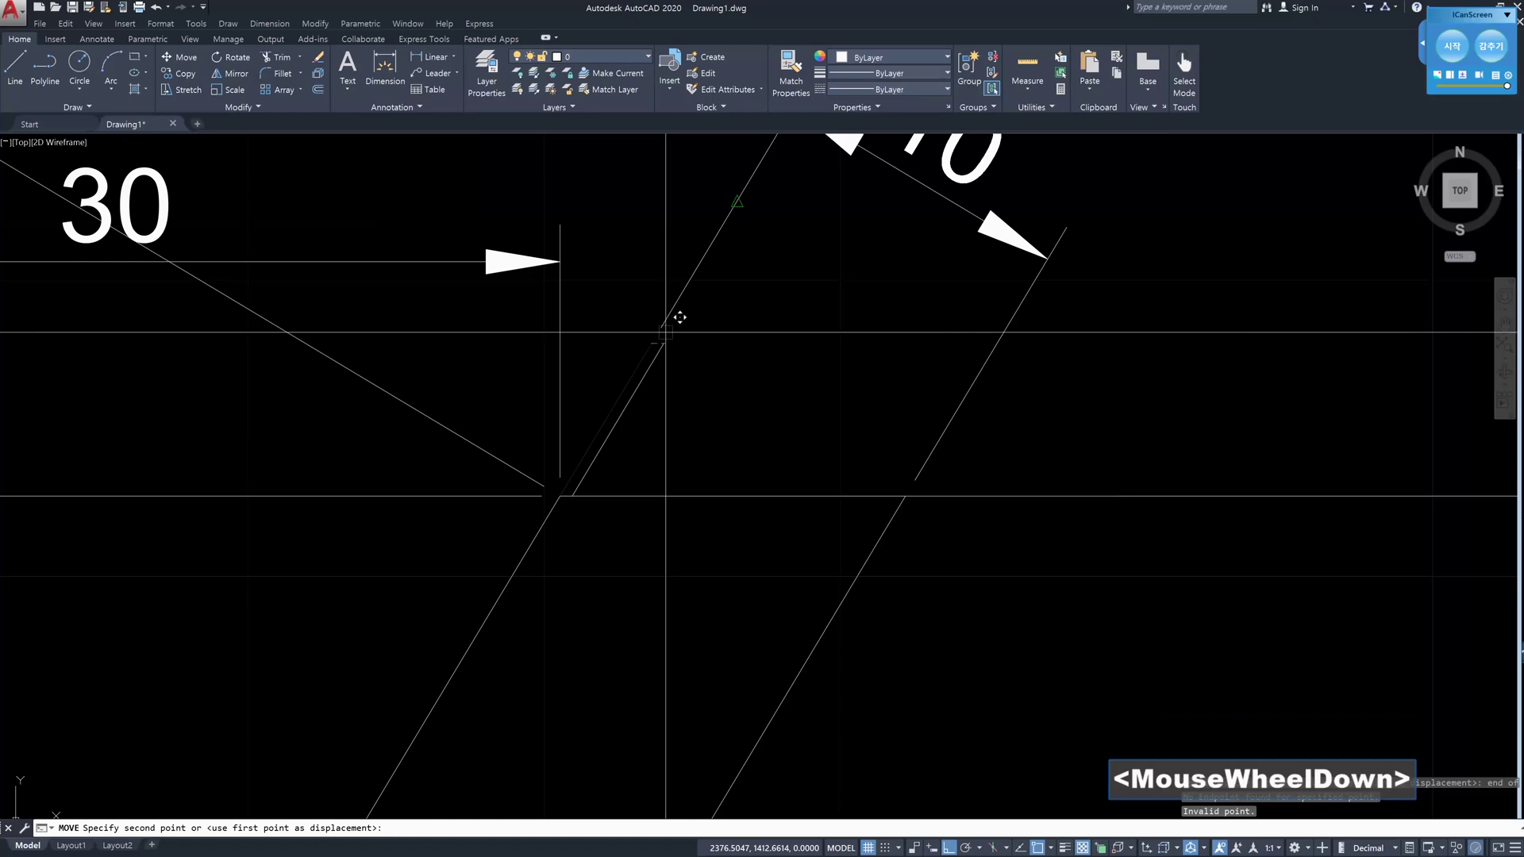
{"action": "scroll", "coordinate": [691, 307], "scroll_direction": "down", "scroll_amount": 2}
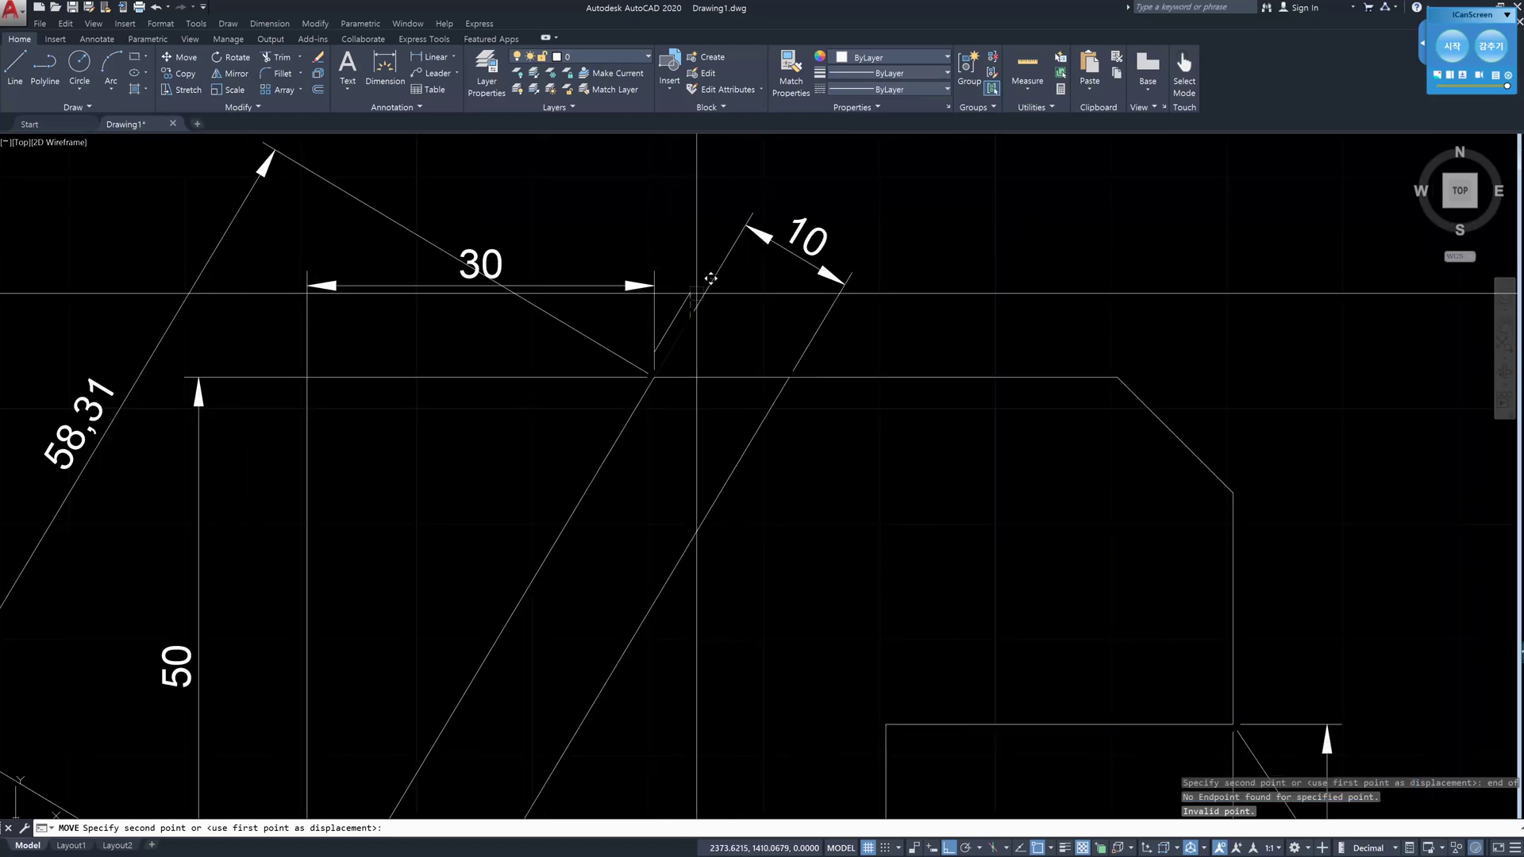
{"action": "scroll", "coordinate": [705, 296], "scroll_direction": "up", "scroll_amount": 2}
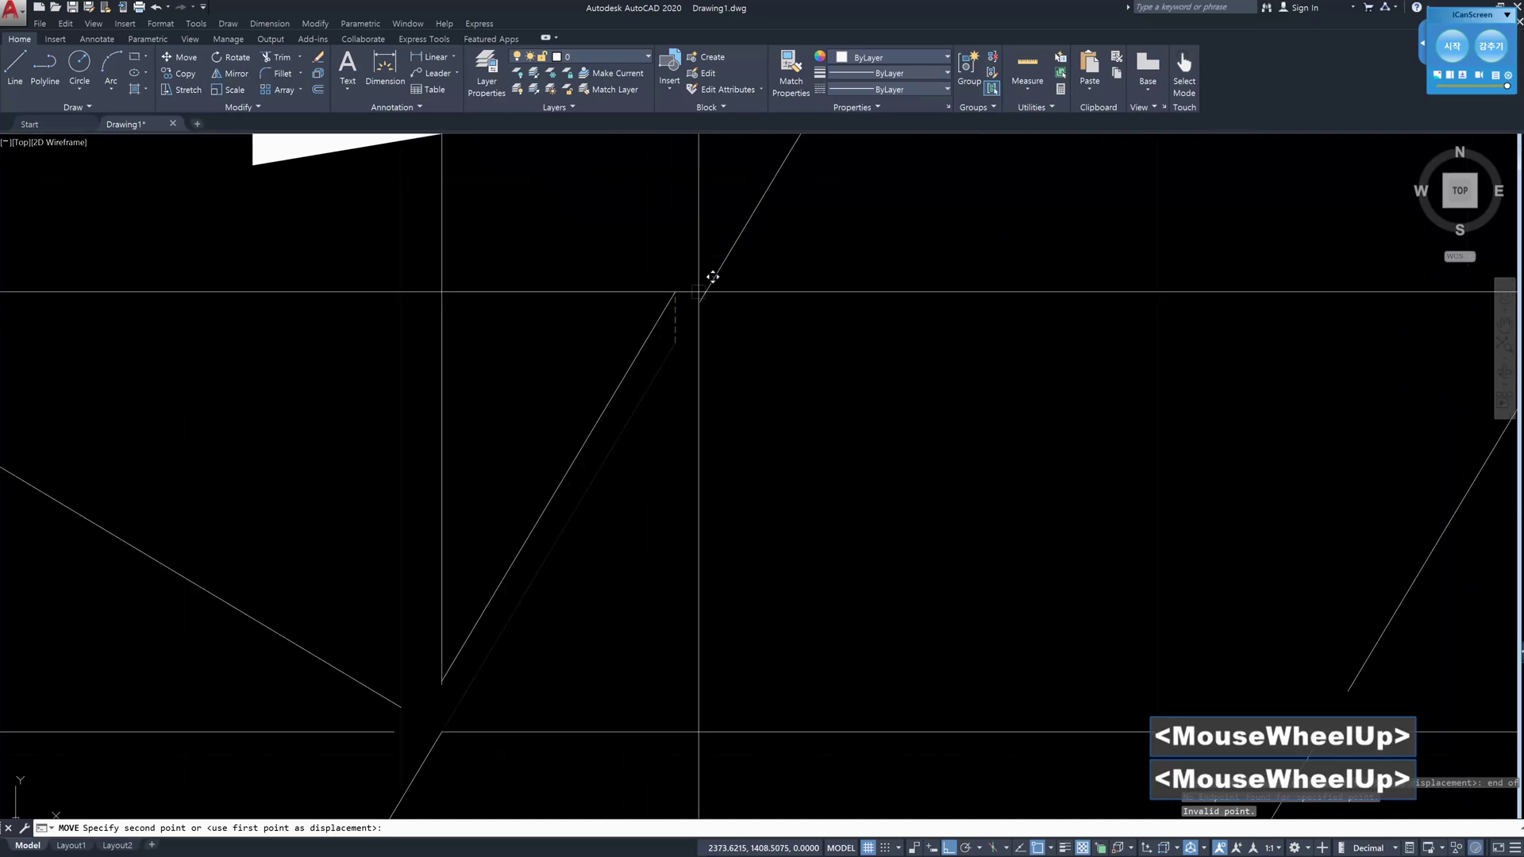
{"action": "left_click", "coordinate": [709, 295]}
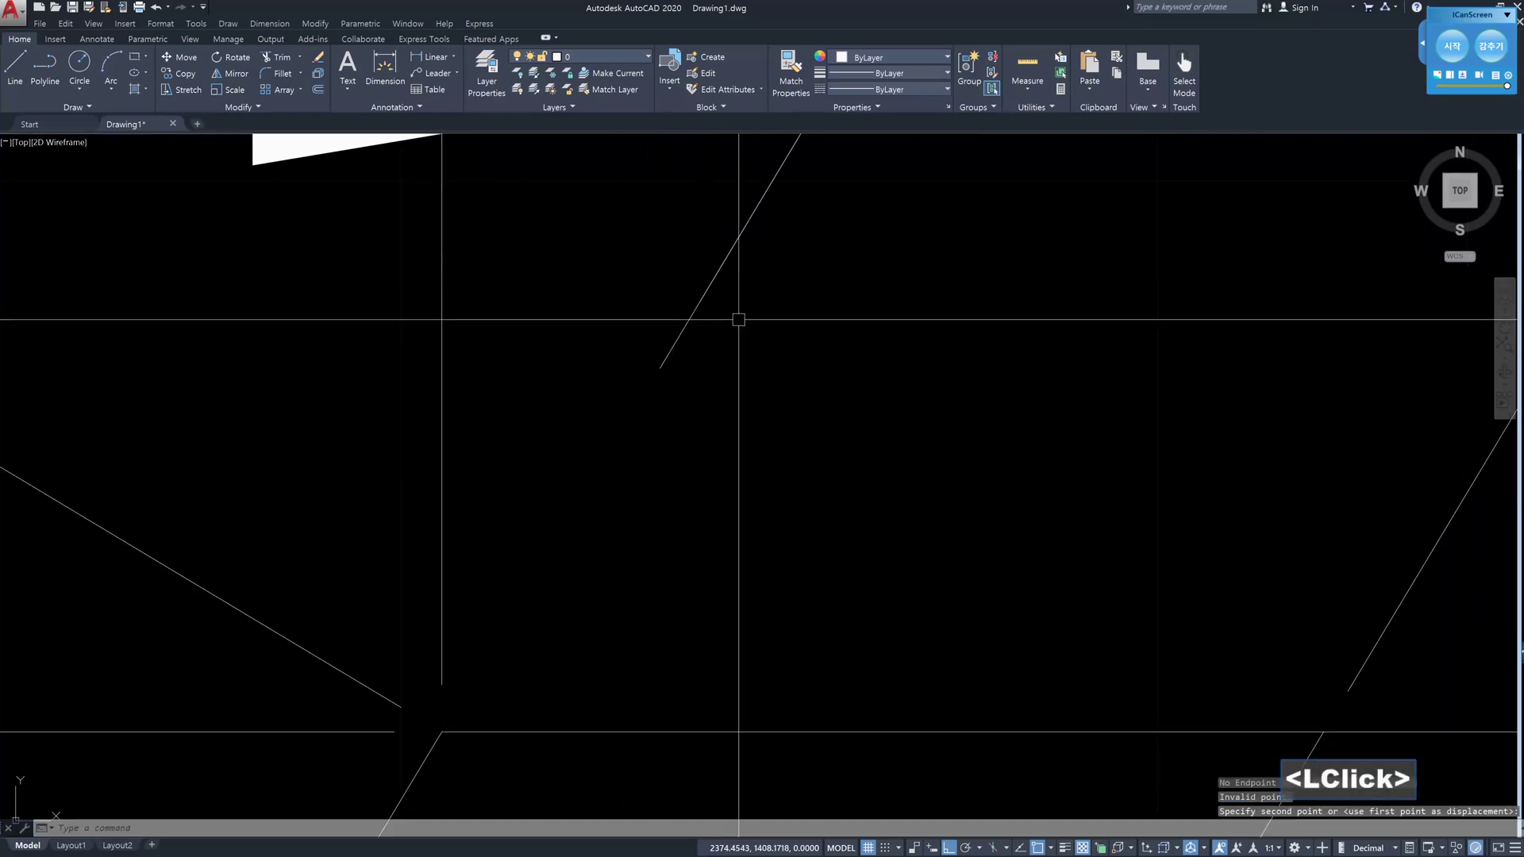
{"action": "scroll", "coordinate": [739, 318], "scroll_direction": "down", "scroll_amount": 2}
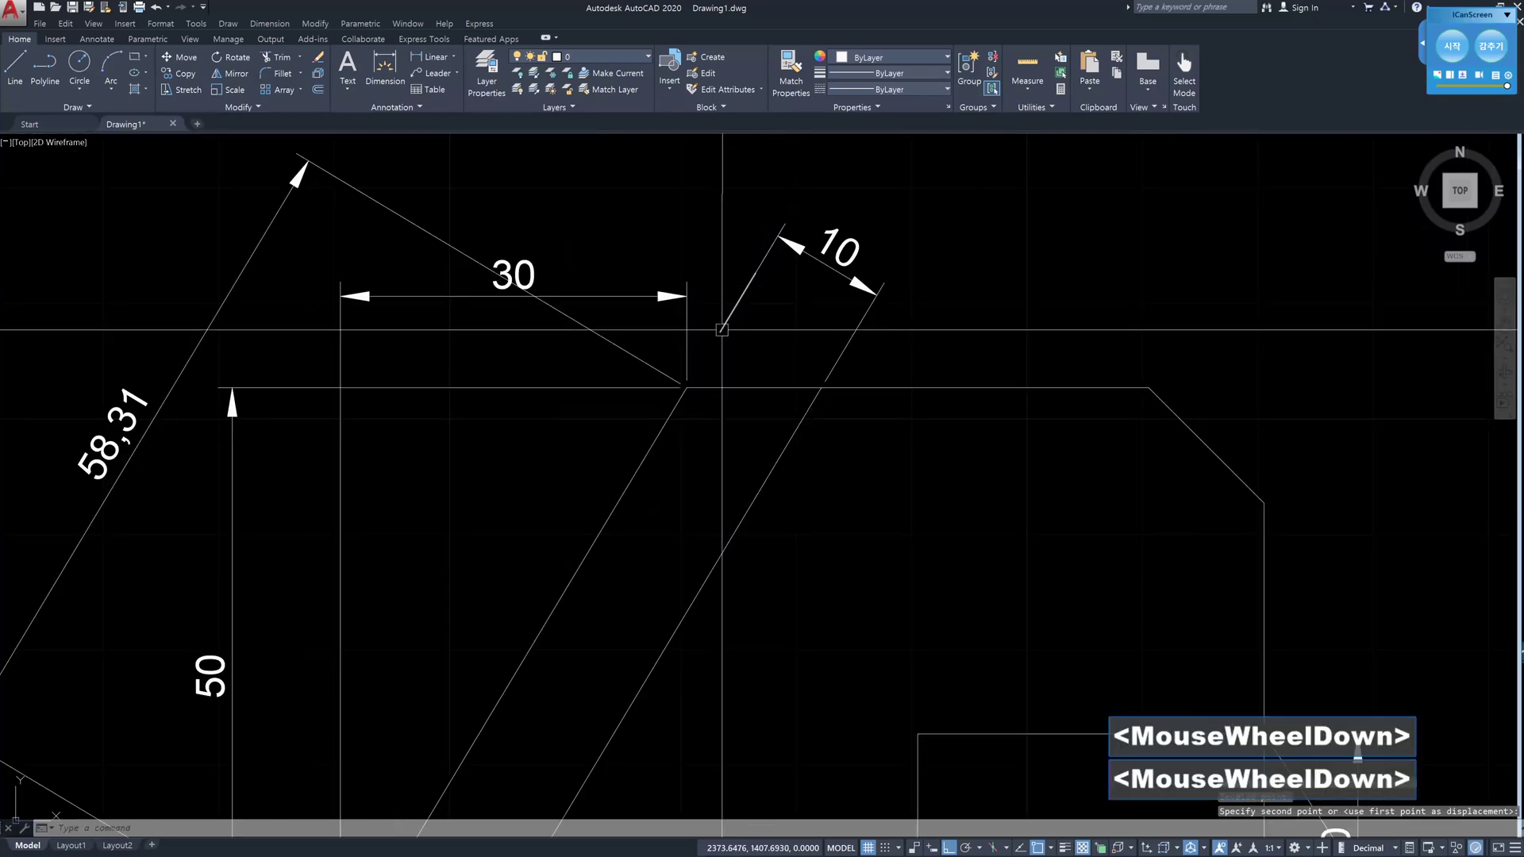
{"action": "left_click", "coordinate": [721, 331]}
{"action": "key", "text": "Delete"}
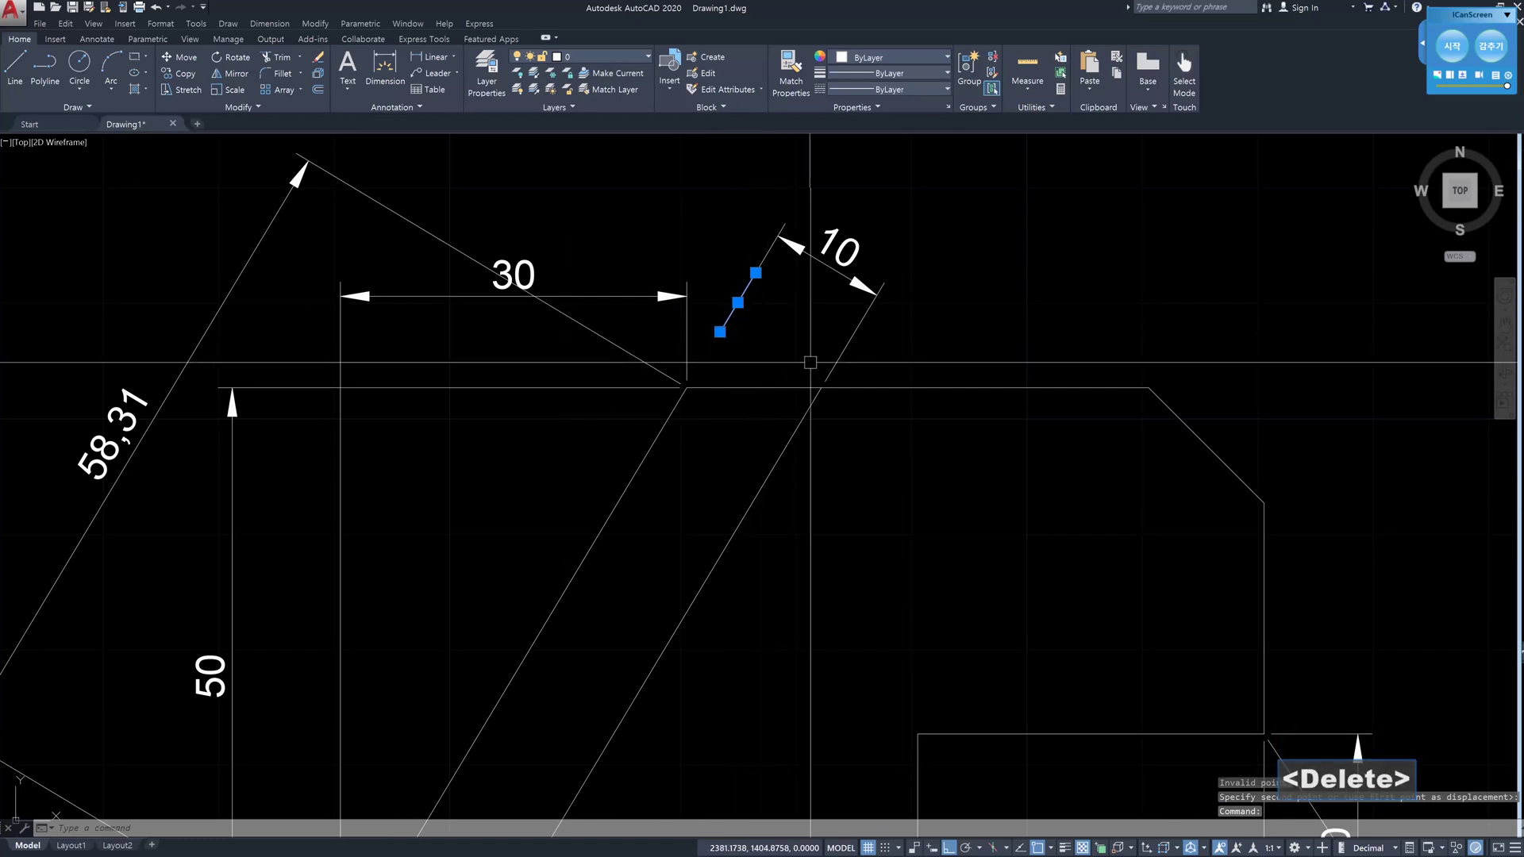
{"action": "key", "text": "Escape"}
{"action": "key", "text": "space"}
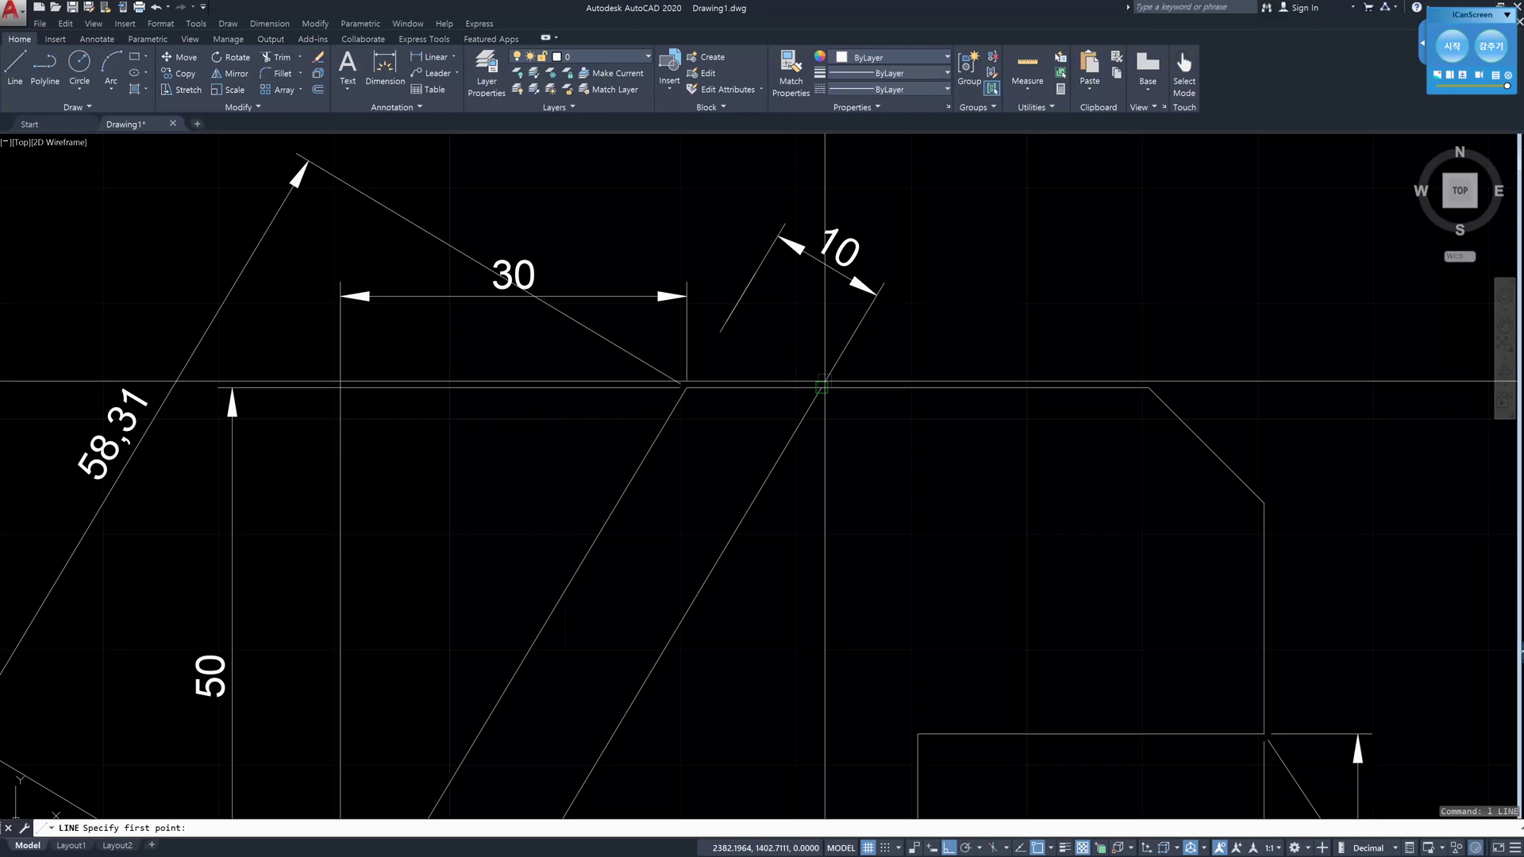
{"action": "scroll", "coordinate": [824, 387], "scroll_direction": "up", "scroll_amount": 3}
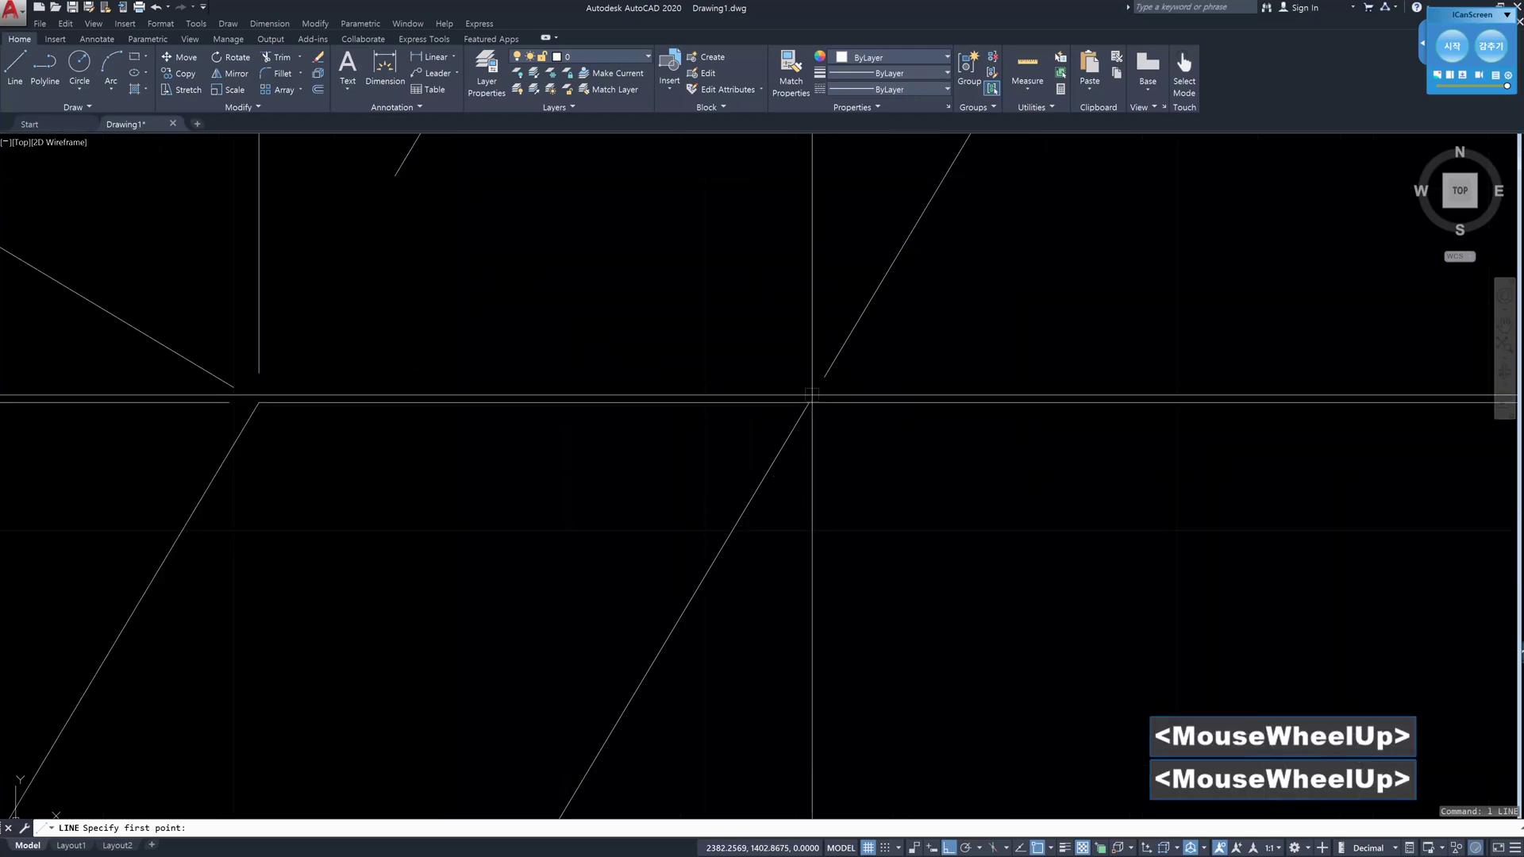
{"action": "scroll", "coordinate": [808, 391], "scroll_direction": "down", "scroll_amount": 2}
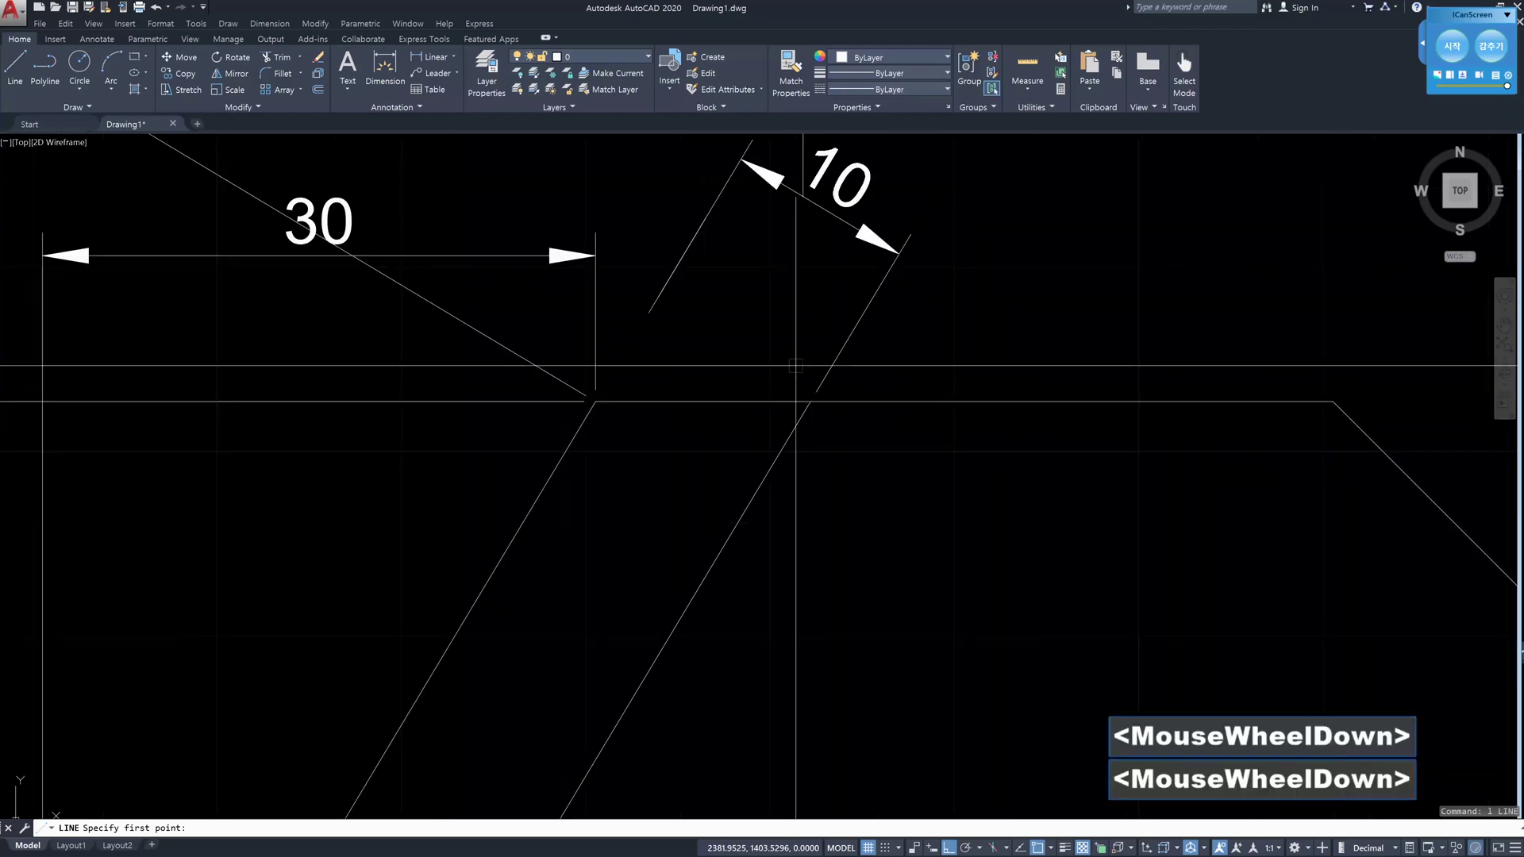
{"action": "key", "text": "Escape"}
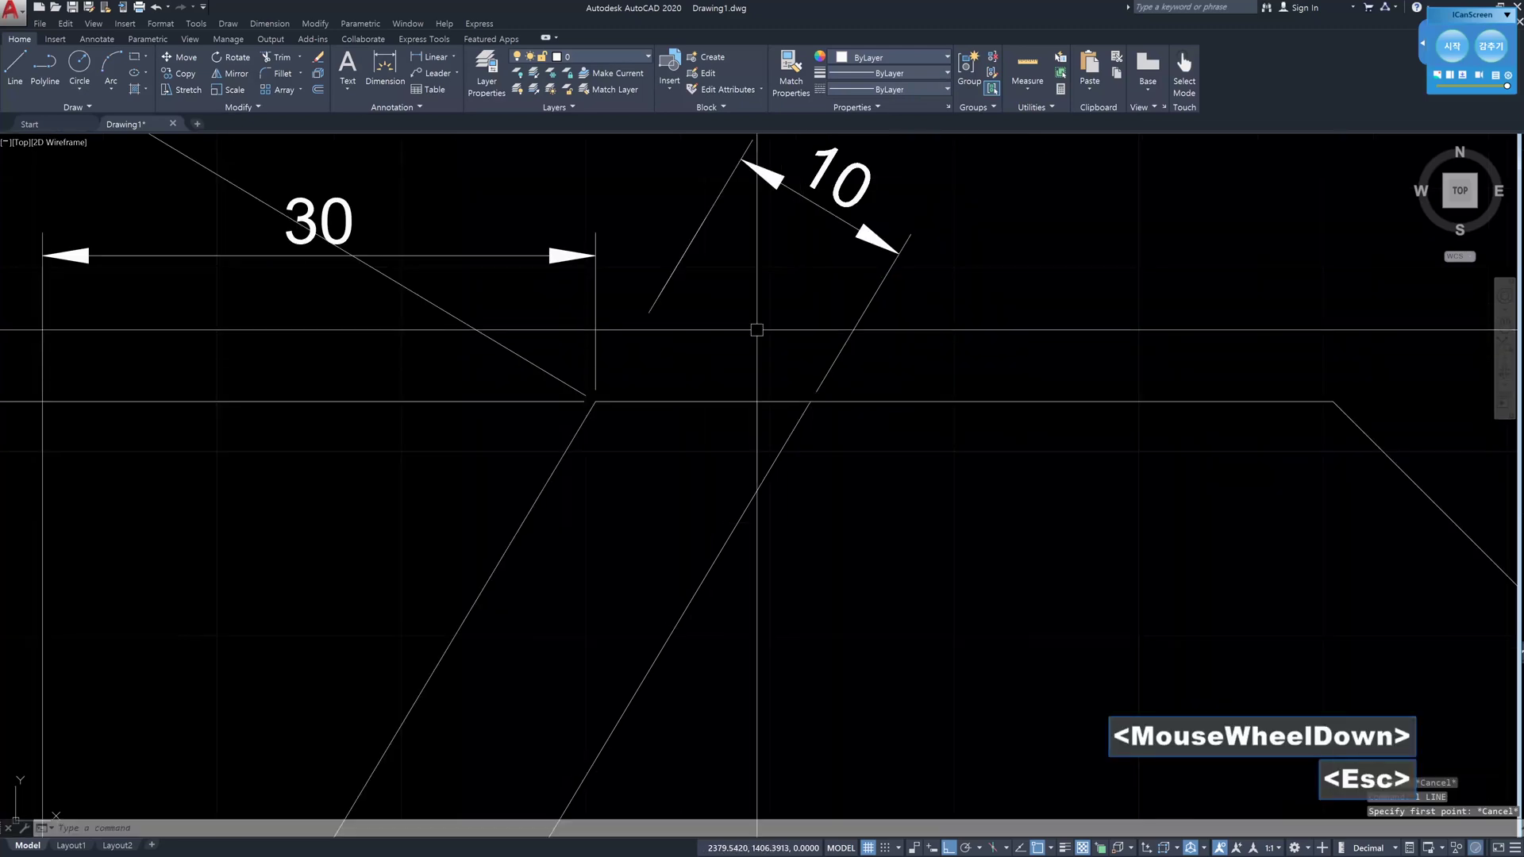
- Undo the move of the short line above the top edge
{"action": "left_click", "coordinate": [683, 262]}
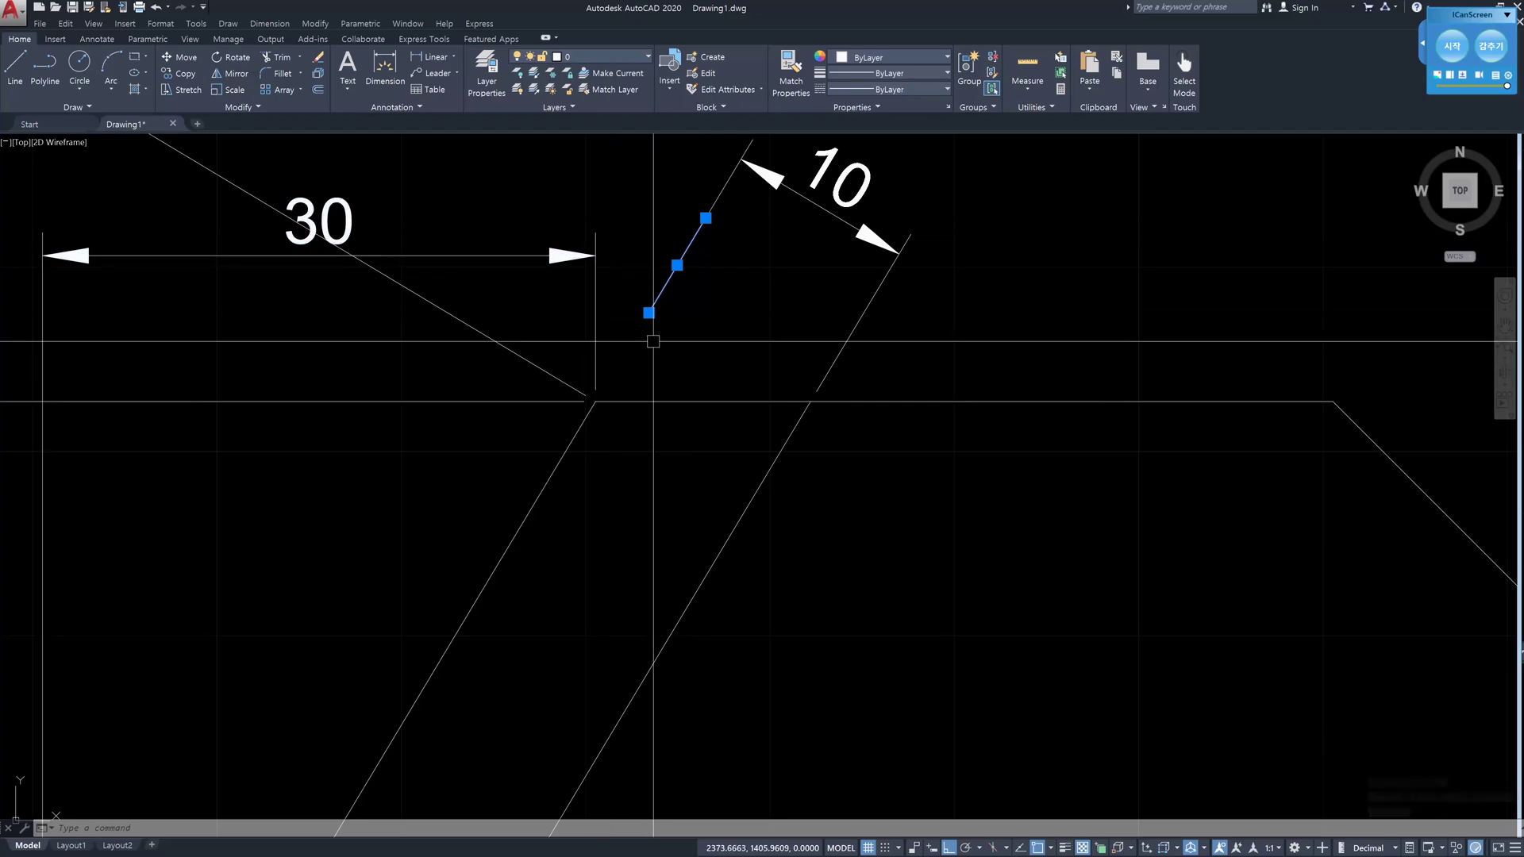
{"action": "key", "text": "ctrl+z"}
{"action": "key", "text": "ctrl+z"}
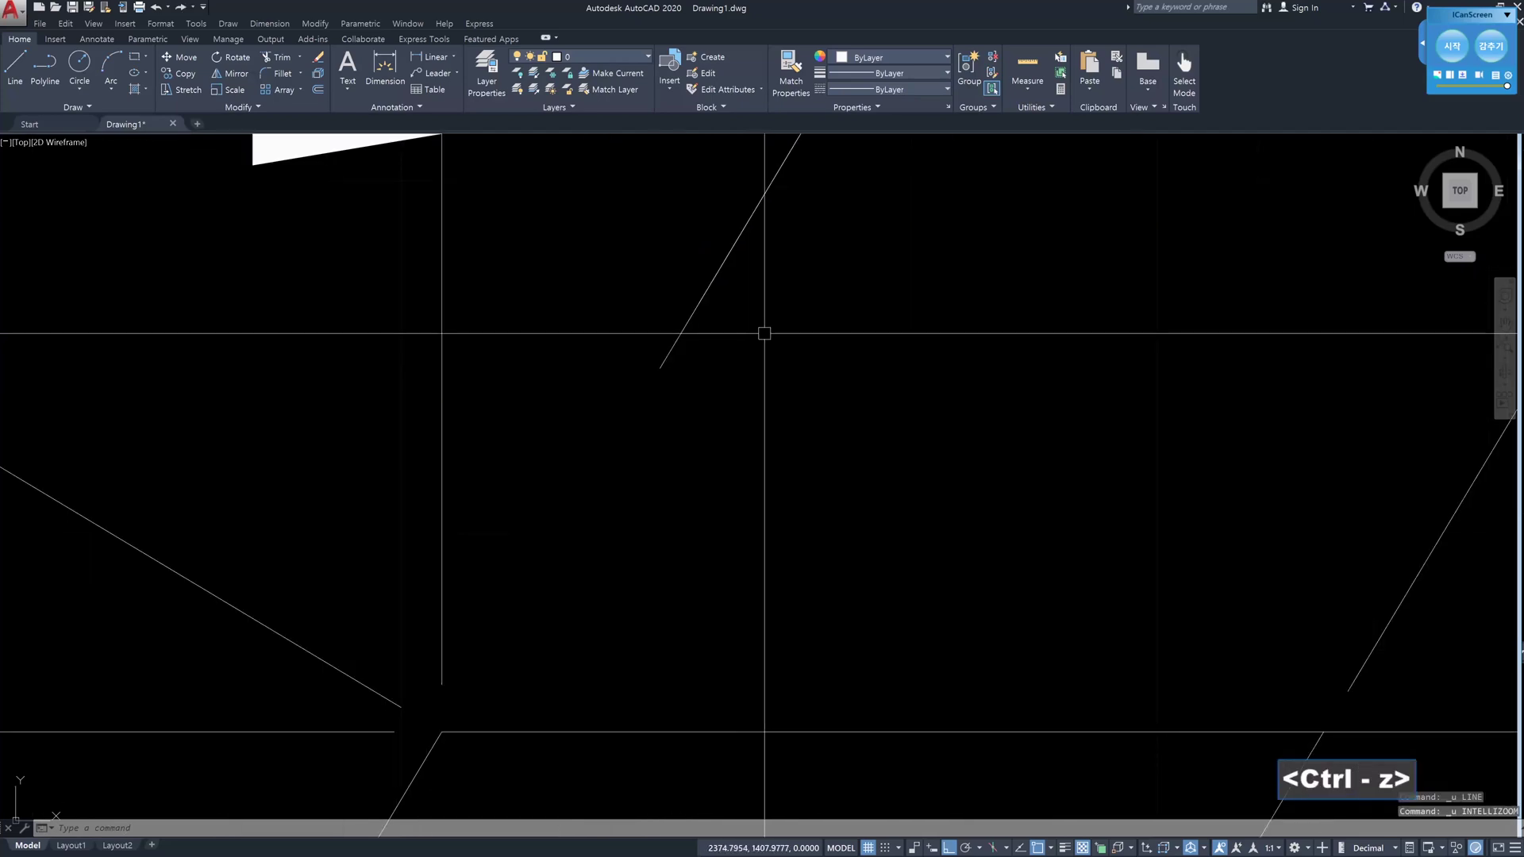
{"action": "key", "text": "ctrl+z"}
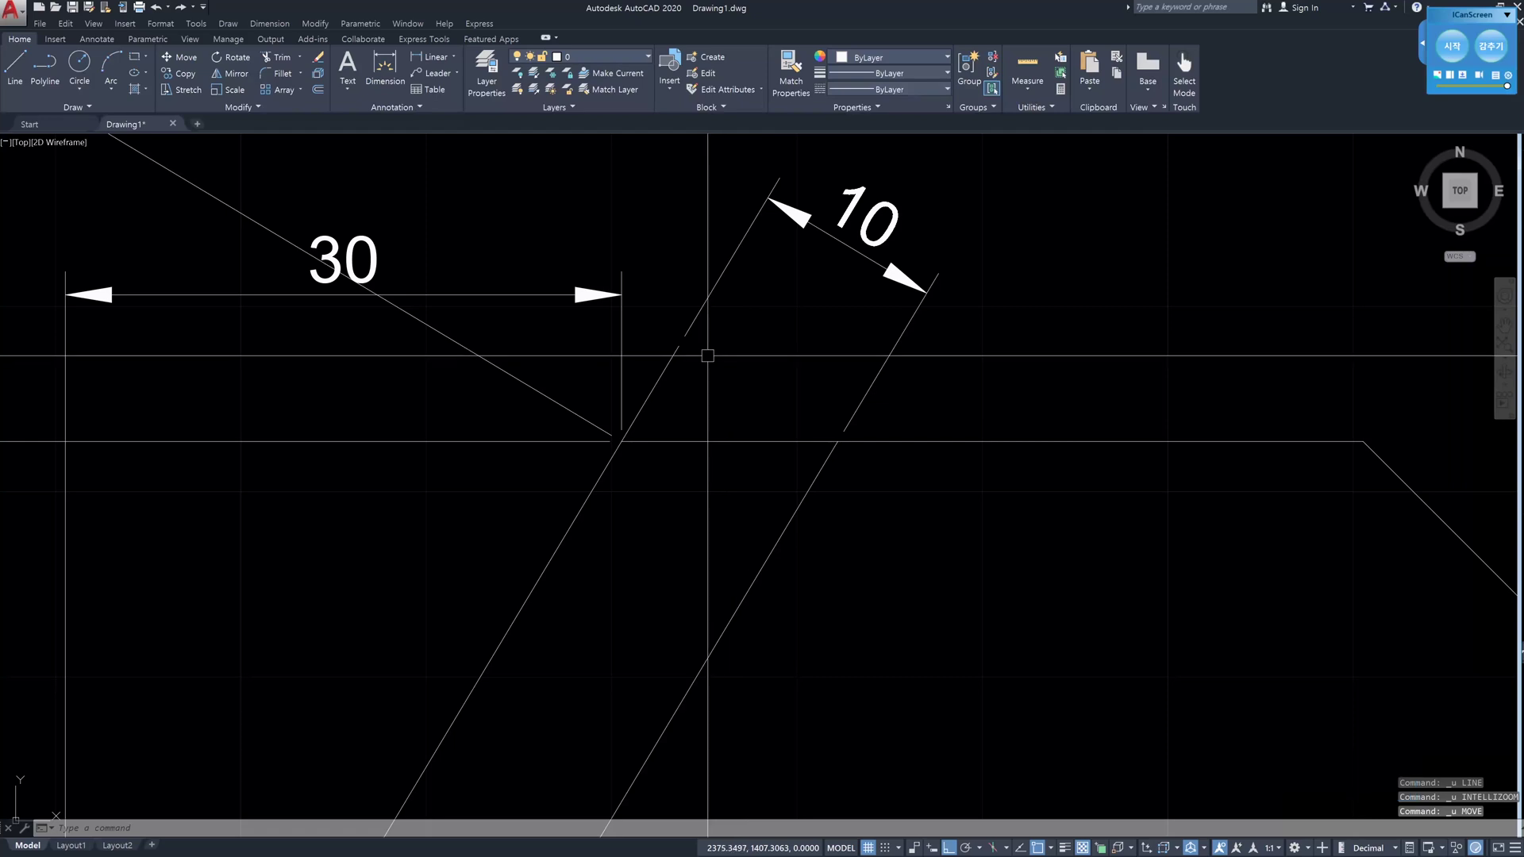
- Delete the short line together with the 10 dimension above the top edge
{"action": "left_click", "coordinate": [926, 376]}
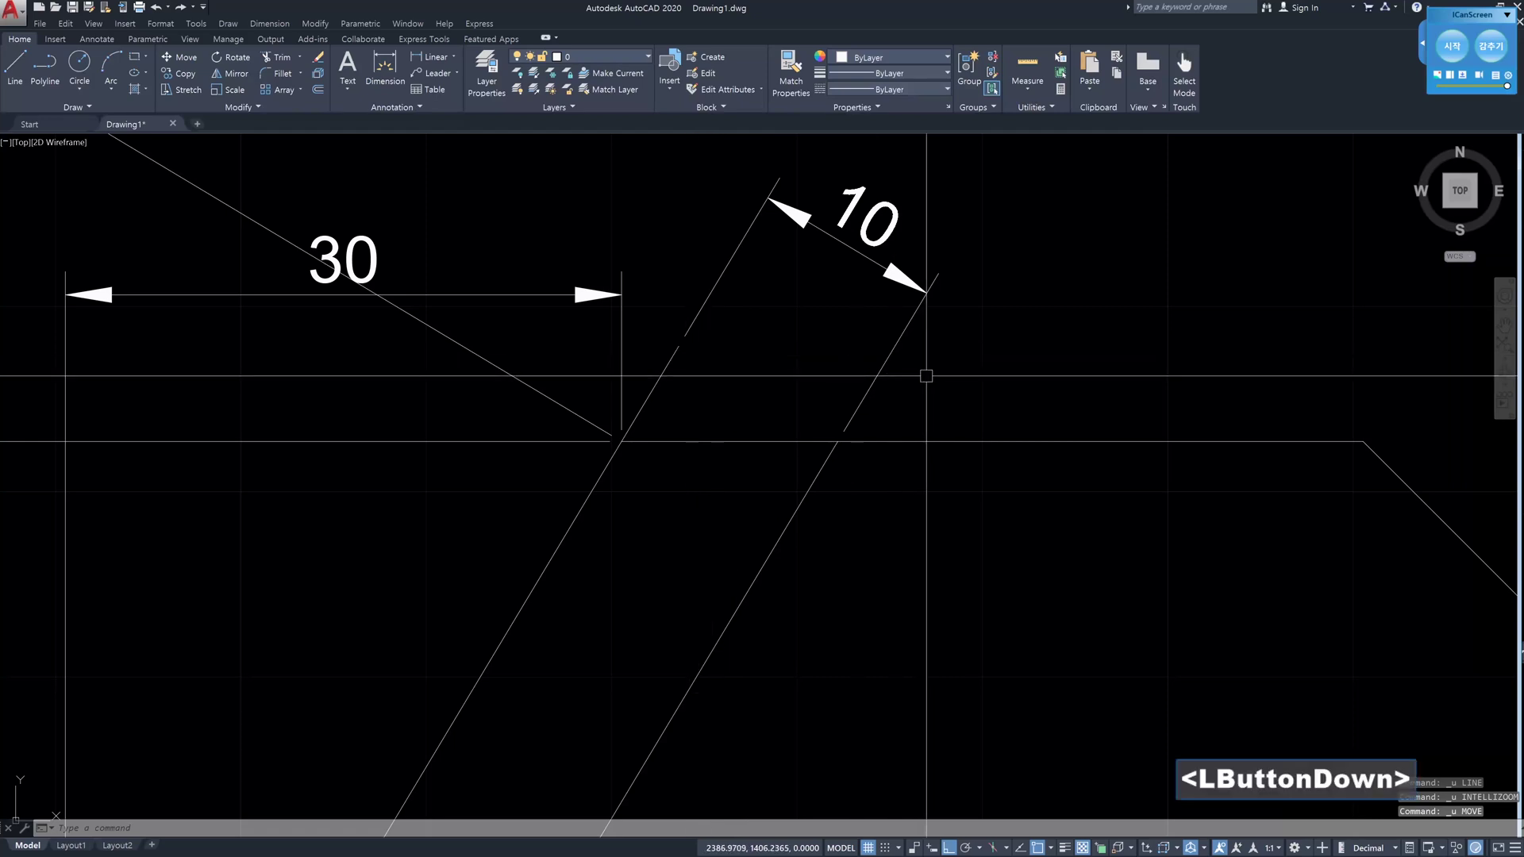
{"action": "left_click", "coordinate": [668, 315]}
{"action": "key", "text": "Delete"}
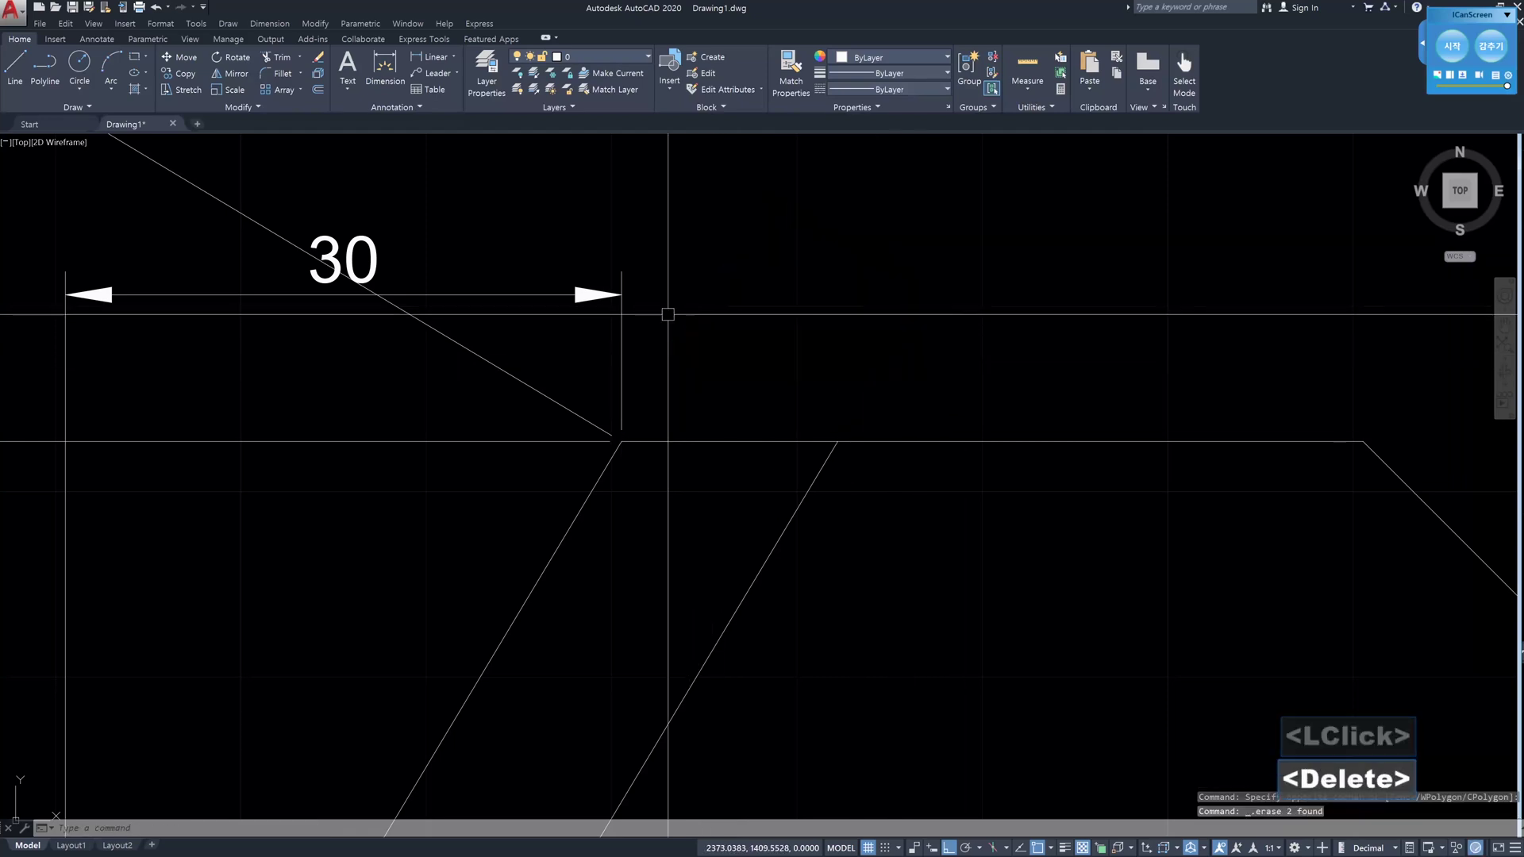
{"action": "scroll", "coordinate": [669, 314], "scroll_direction": "down", "scroll_amount": 3}
{"action": "key", "text": "Escape"}
{"action": "key", "text": "Escape"}
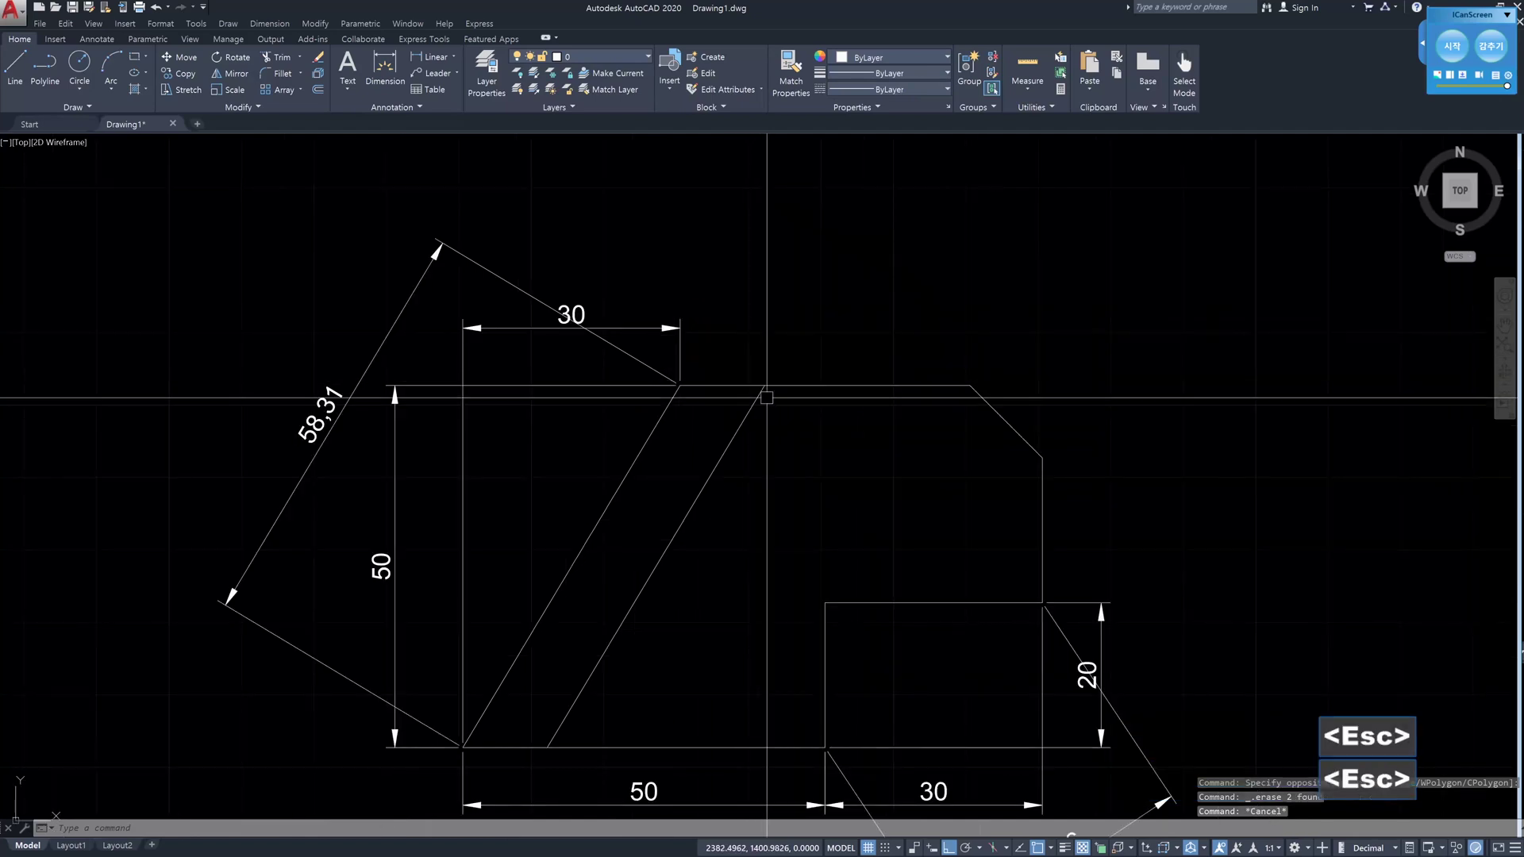
- Copy the two slanted lines and the top edge horizontally into the empty area to the right of the outline
{"action": "type", "text": "ct o"}
{"action": "key", "text": "space"}
{"action": "left_click", "coordinate": [793, 421]}
{"action": "left_click", "coordinate": [731, 375]}
{"action": "left_click", "coordinate": [697, 437]}
{"action": "left_click", "coordinate": [590, 435]}
{"action": "key", "text": "space"}
{"action": "left_click", "coordinate": [590, 435]}
{"action": "scroll", "coordinate": [1164, 424], "scroll_direction": "down", "scroll_amount": 2}
{"action": "middle_click_drag", "start_coordinate": [1168, 428], "coordinate": [755, 444]}
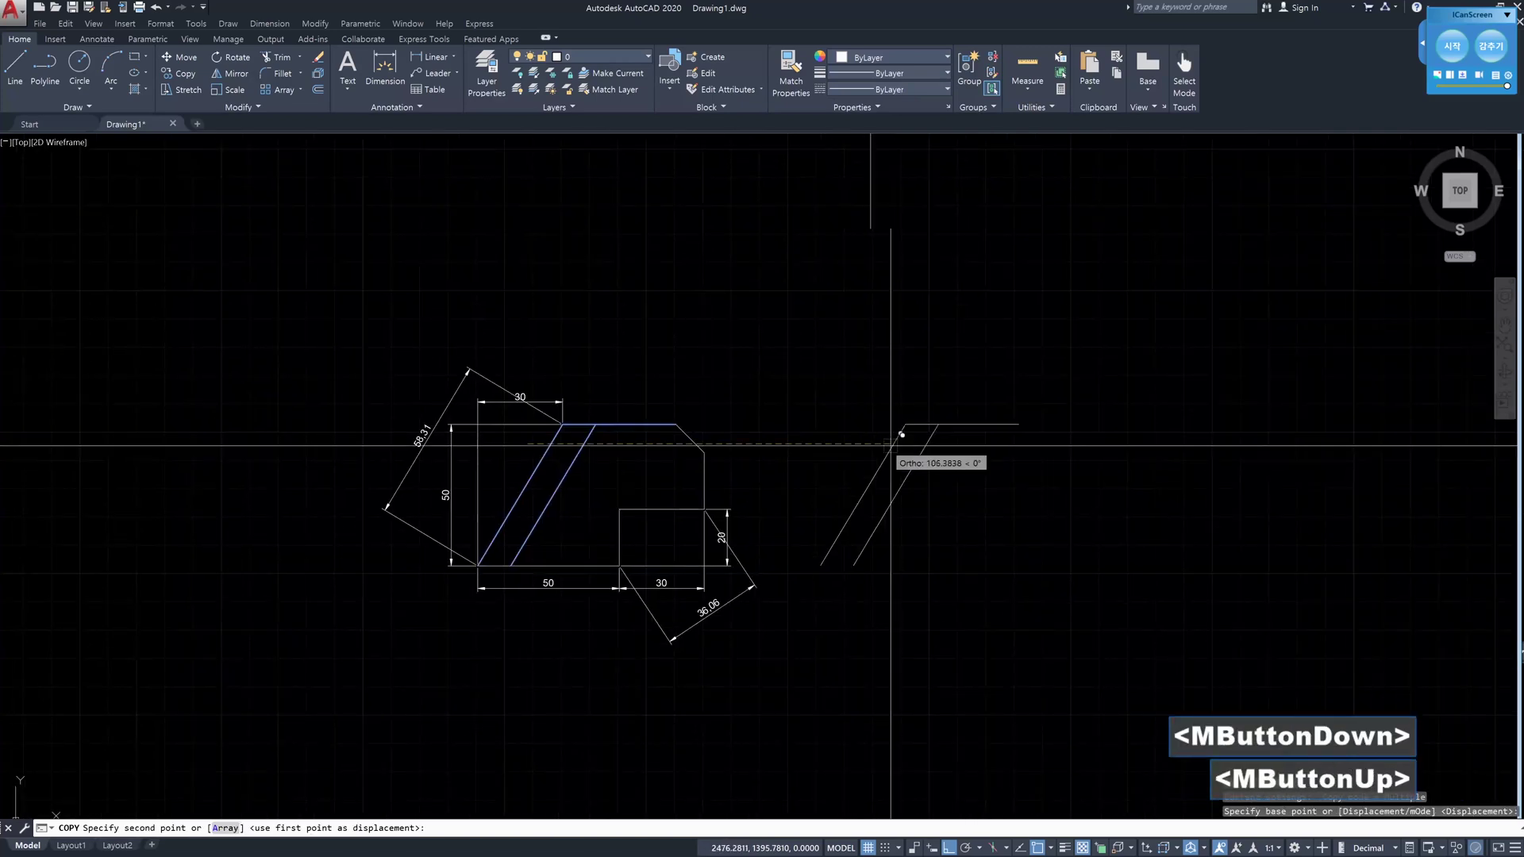
{"action": "left_click", "coordinate": [946, 446]}
{"action": "key", "text": "Escape"}
{"action": "key", "text": "Escape"}
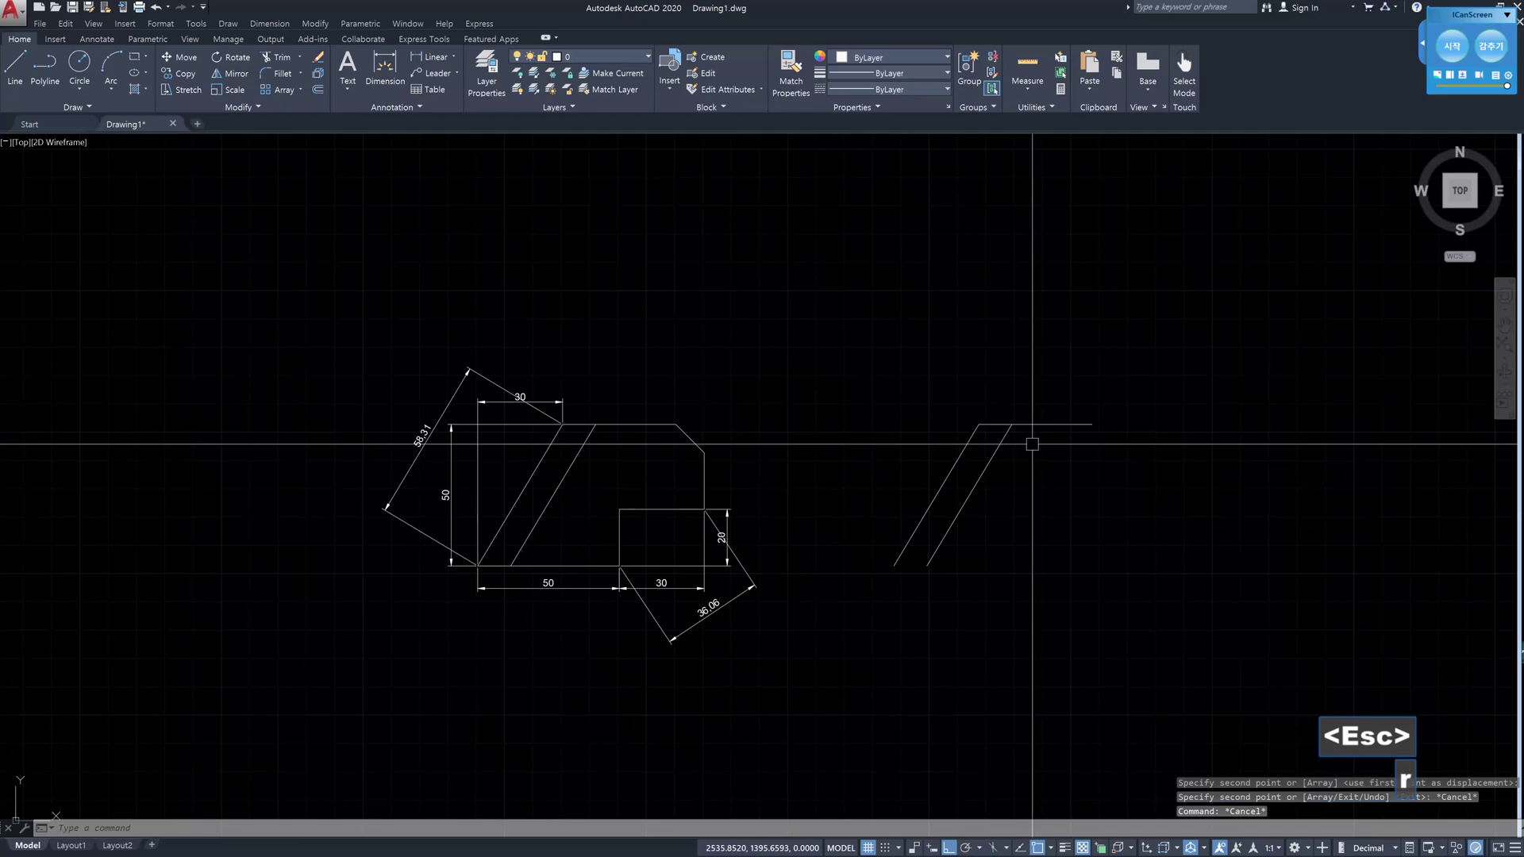
- Rotate the copied lines by reference about the first slanted line's upper endpoint so that the slanted lines lie horizontal
{"action": "type", "text": "ro"}
{"action": "key", "text": "space"}
{"action": "left_click", "coordinate": [1037, 436]}
{"action": "left_click", "coordinate": [957, 405]}
{"action": "key", "text": "space"}
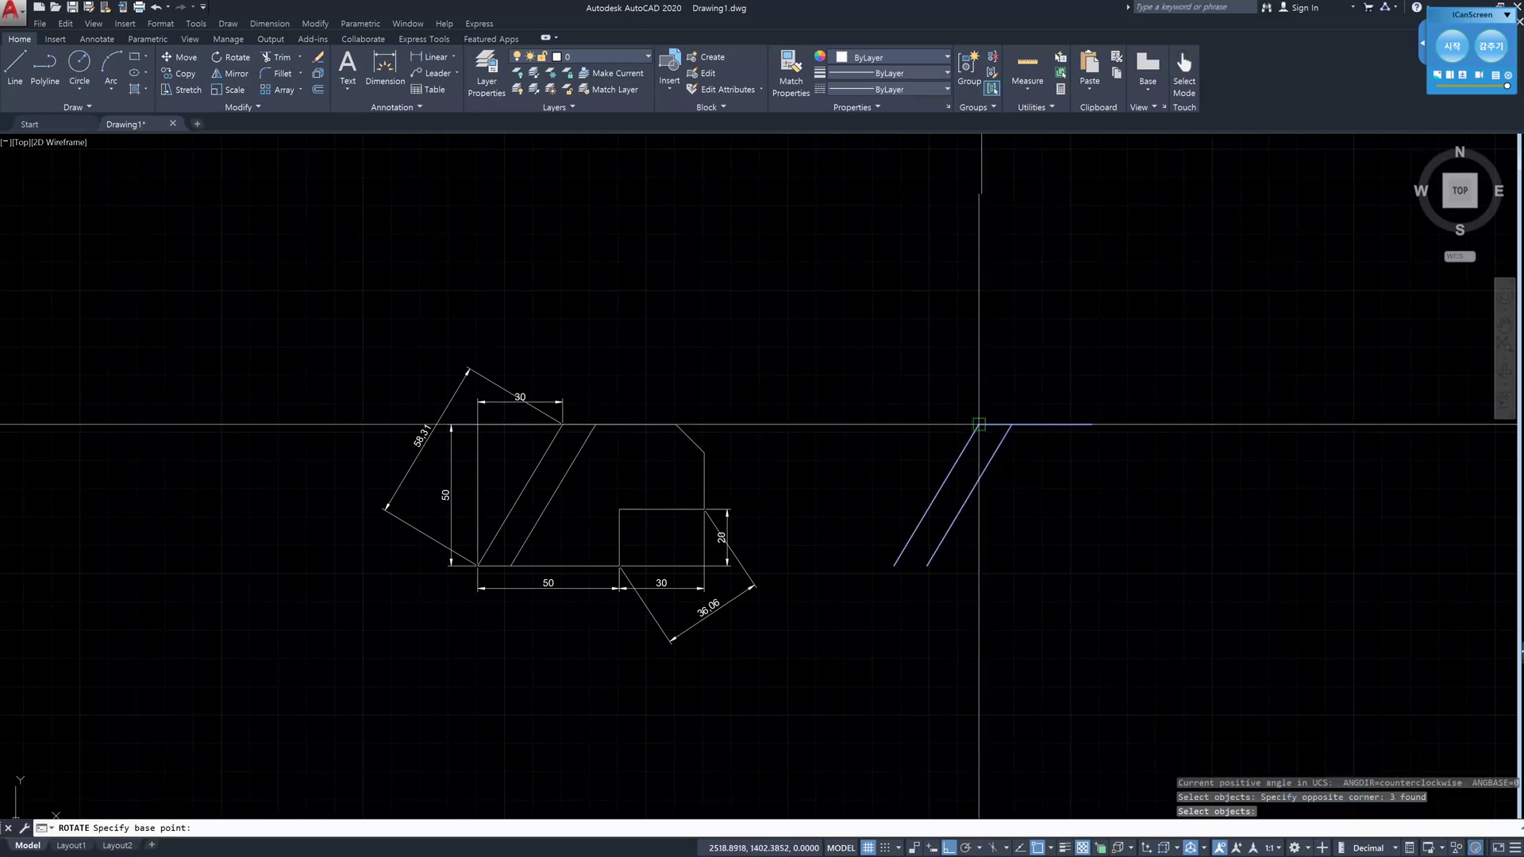
{"action": "left_click", "coordinate": [979, 425]}
{"action": "type", "text": "r"}
{"action": "key", "text": "space"}
{"action": "left_click", "coordinate": [978, 425]}
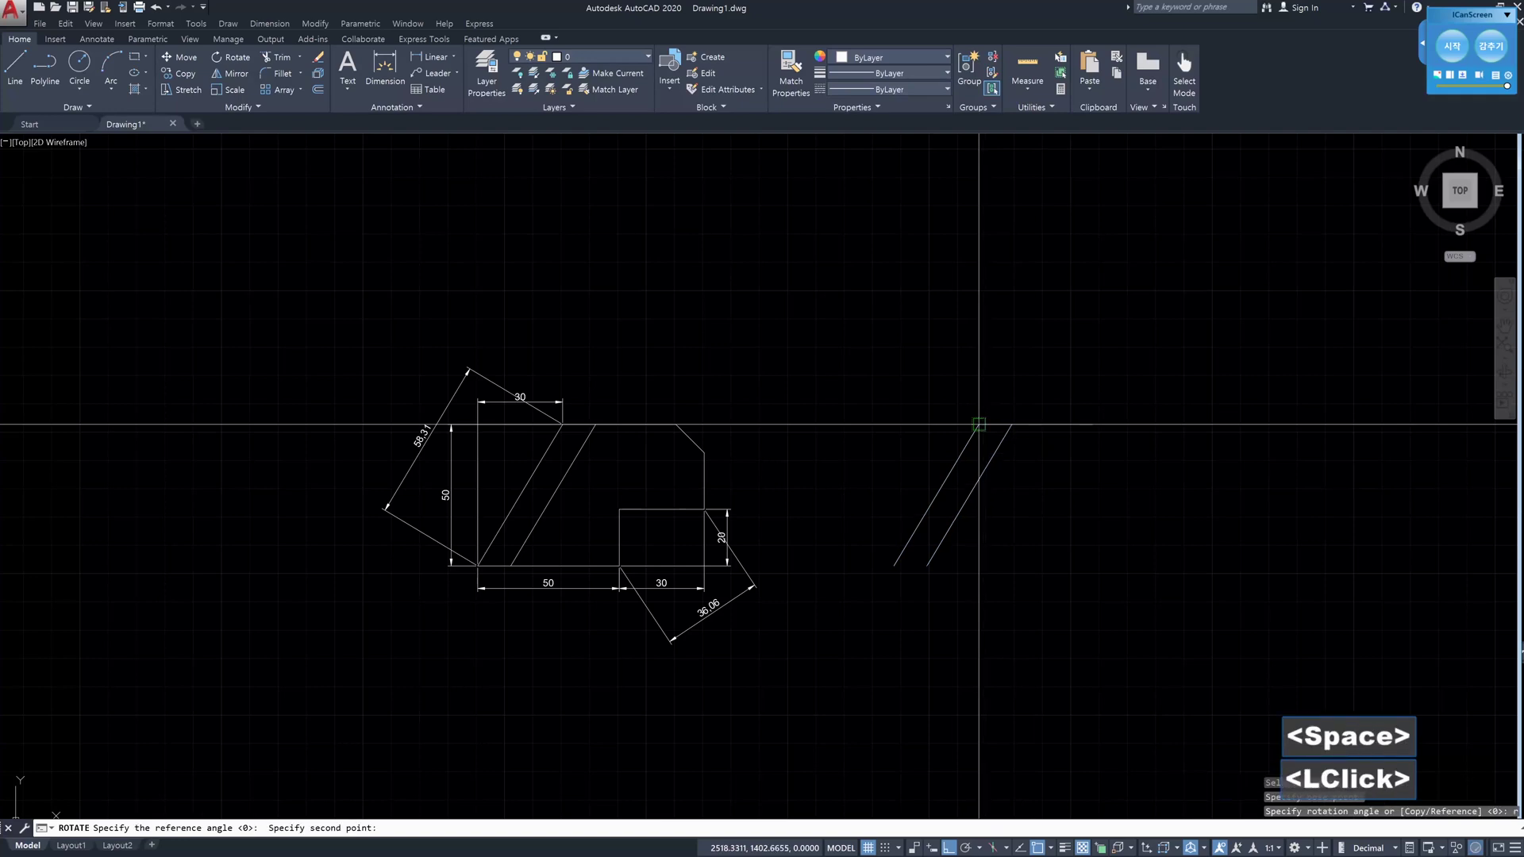
{"action": "left_click", "coordinate": [902, 539]}
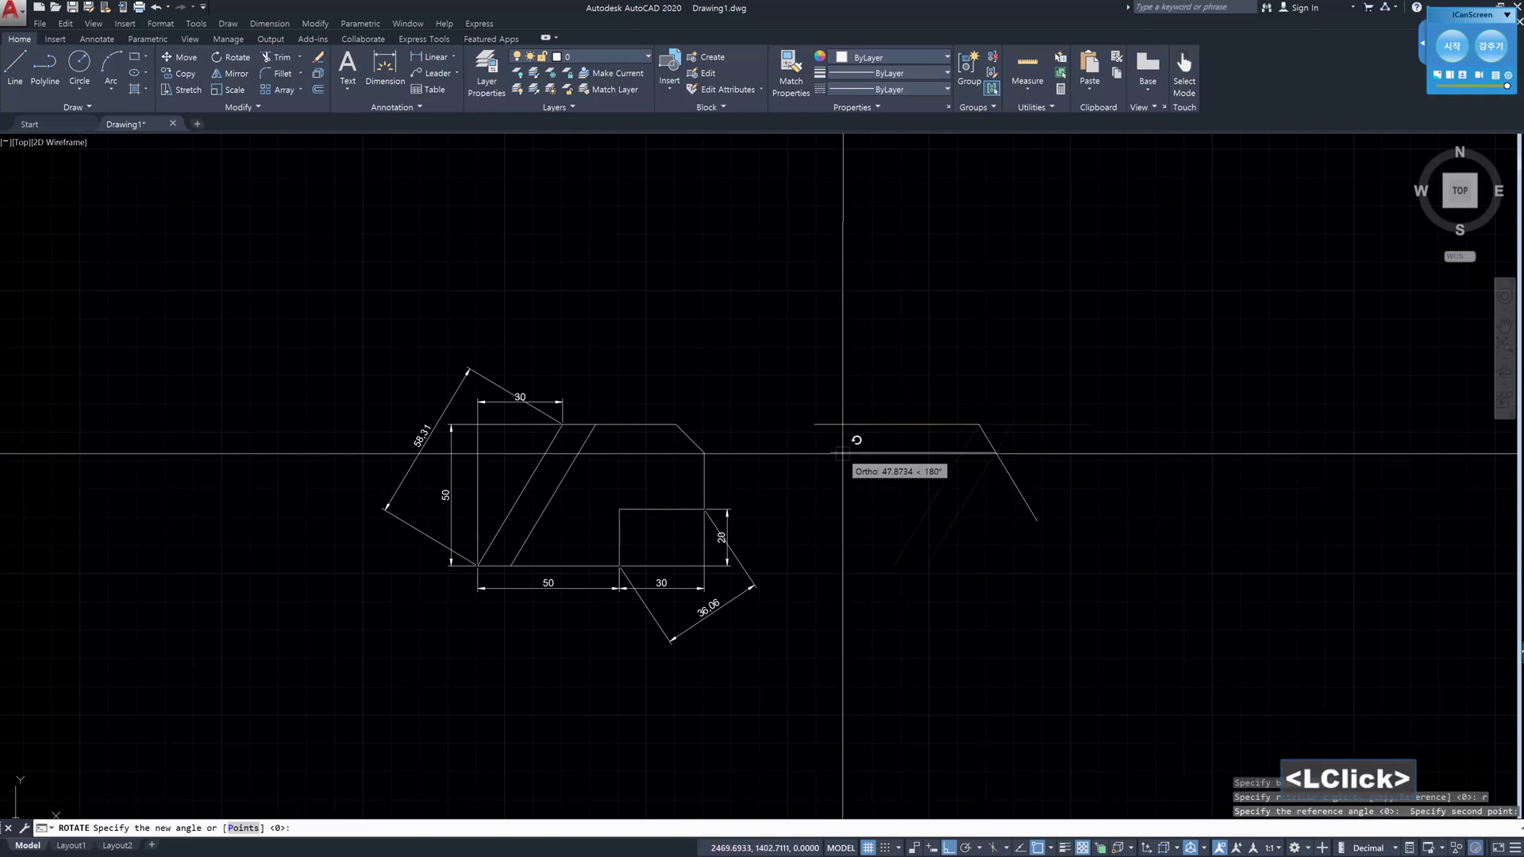
- Add a vertical linear dimension between the two horizontal lines of the rotated copy, placed beyond their right ends
{"action": "type", "text": "dl"}
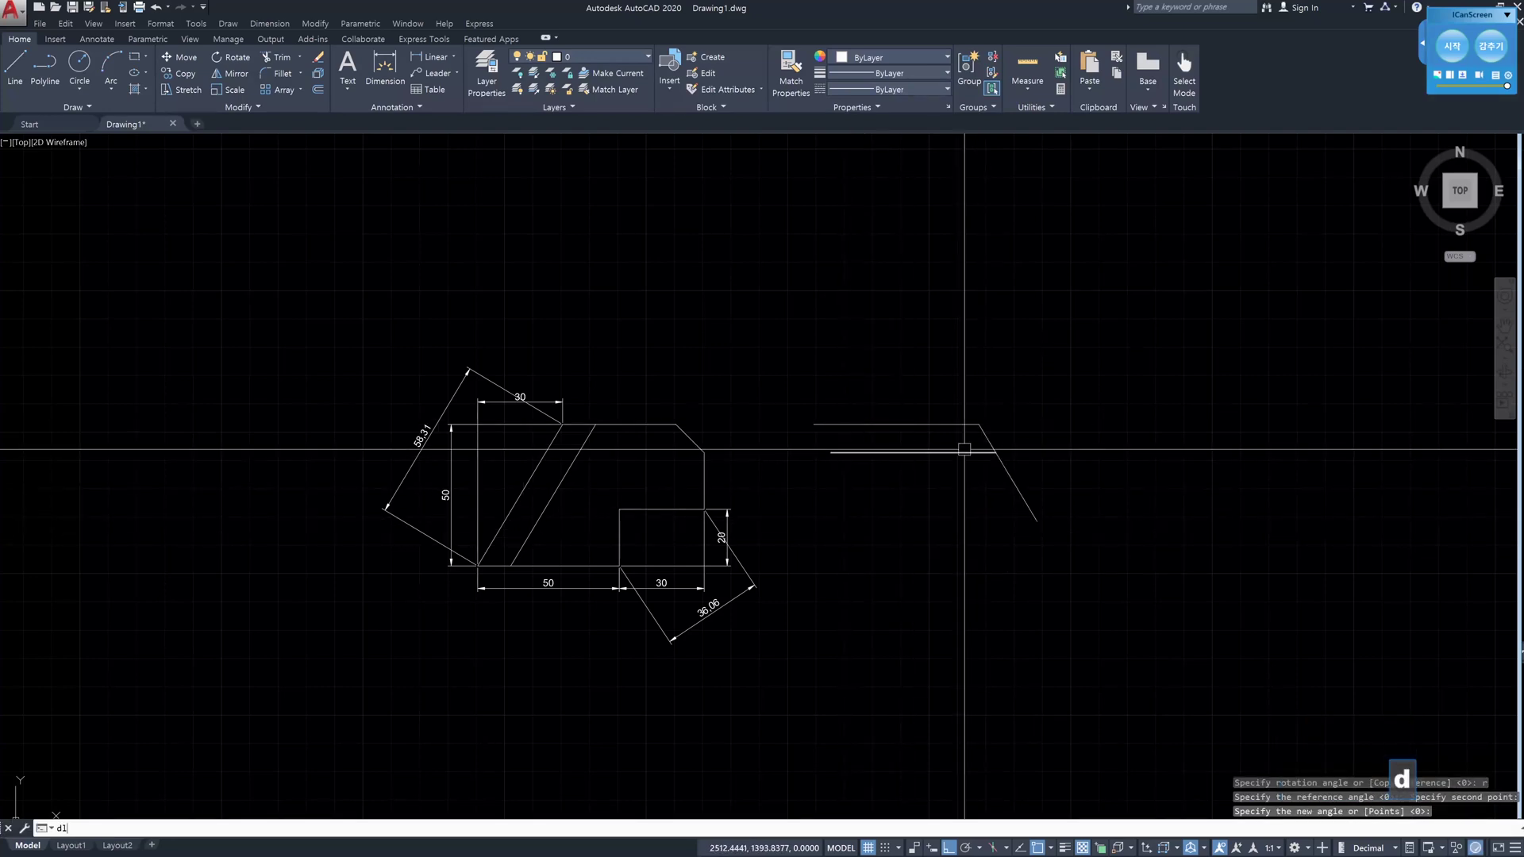
{"action": "left_click", "coordinate": [964, 450]}
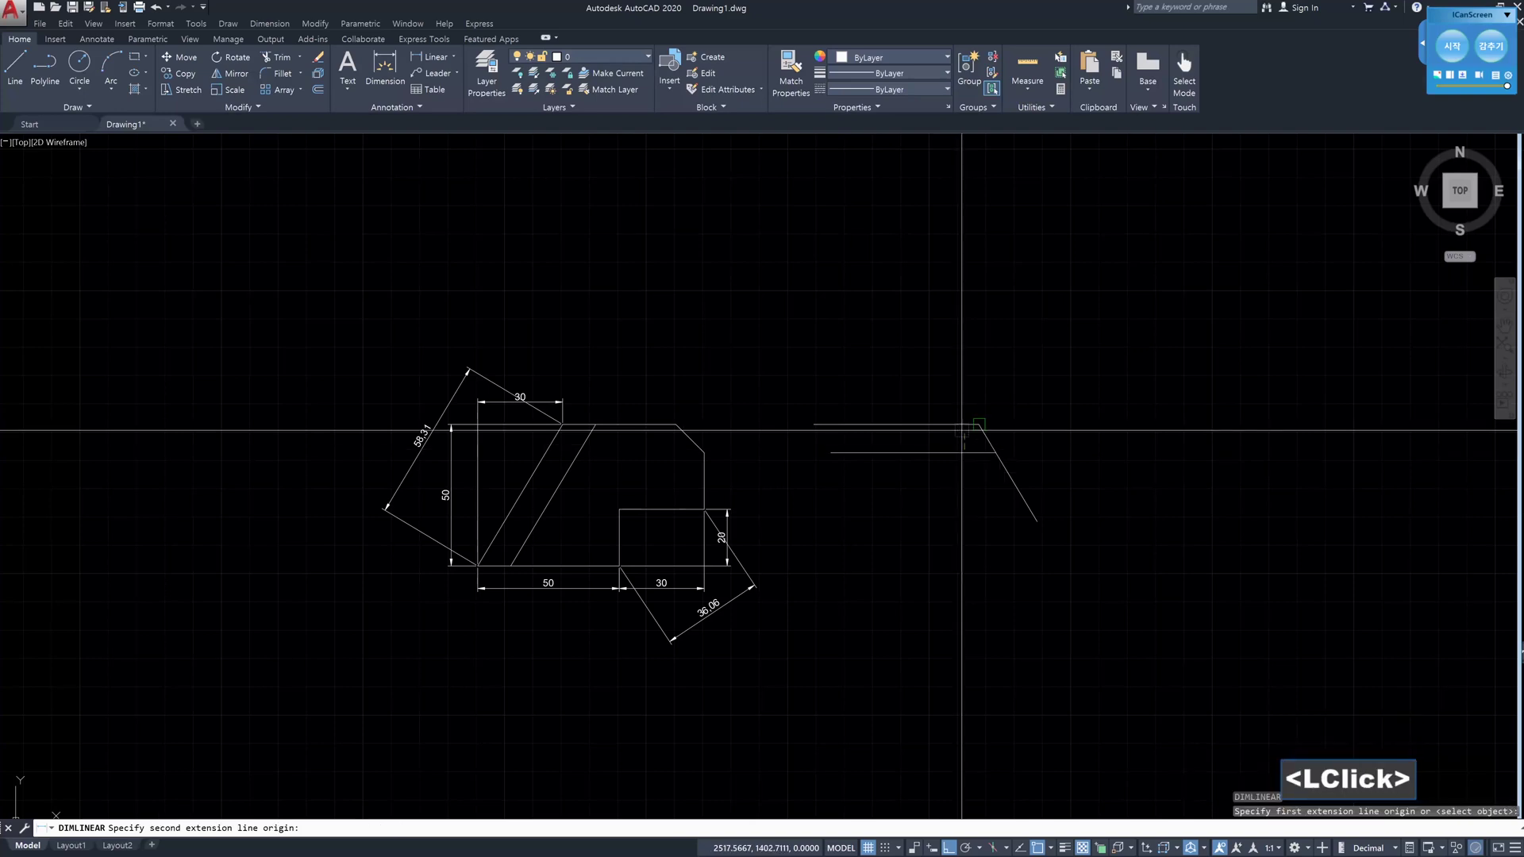
{"action": "left_click", "coordinate": [979, 426]}
{"action": "key", "text": "Escape"}
{"action": "key", "text": "space"}
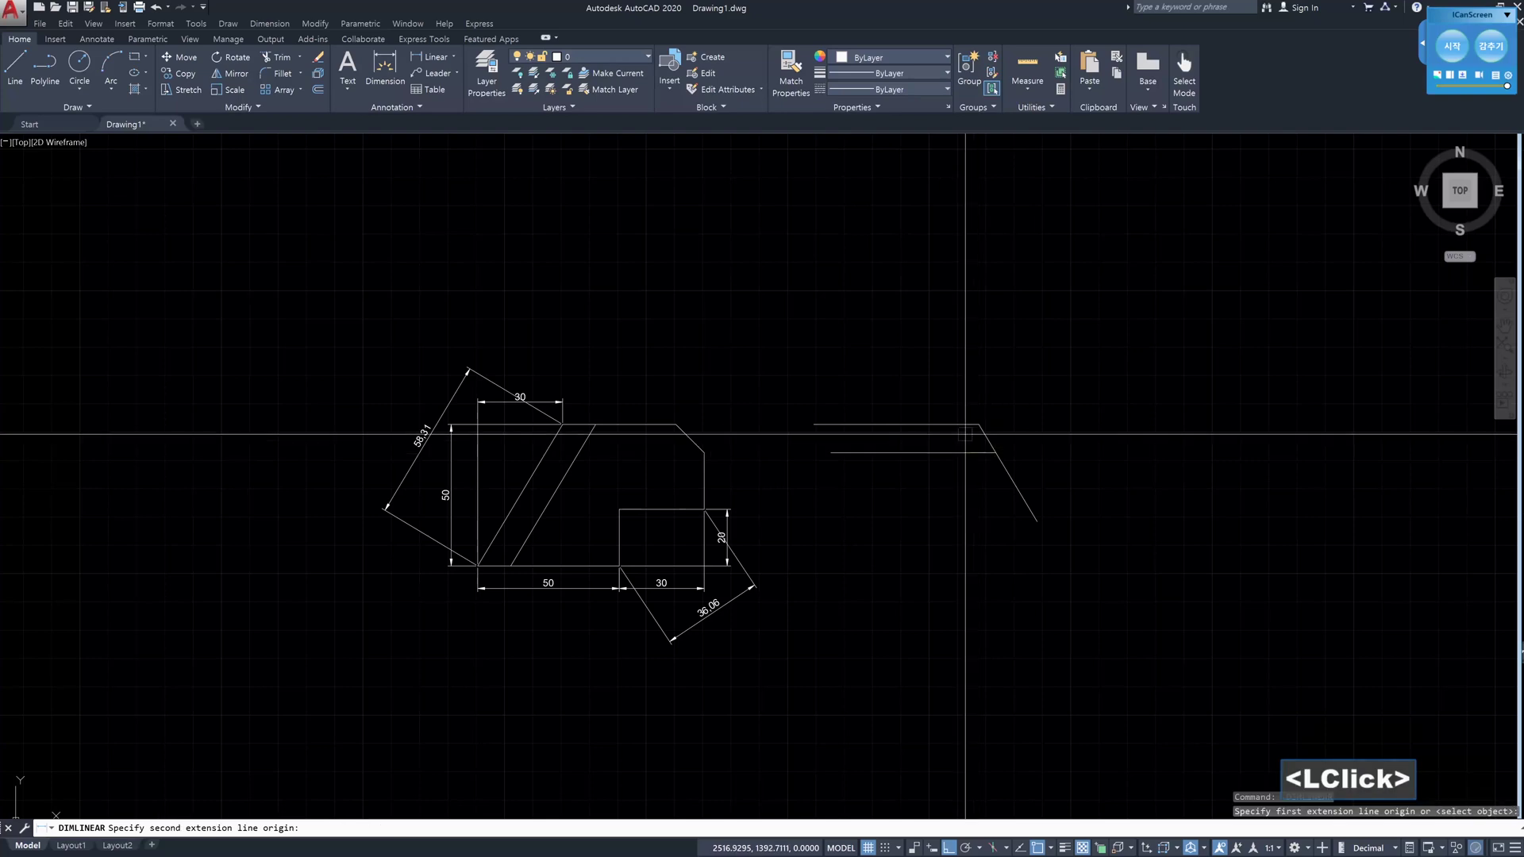
{"action": "left_click", "coordinate": [978, 425]}
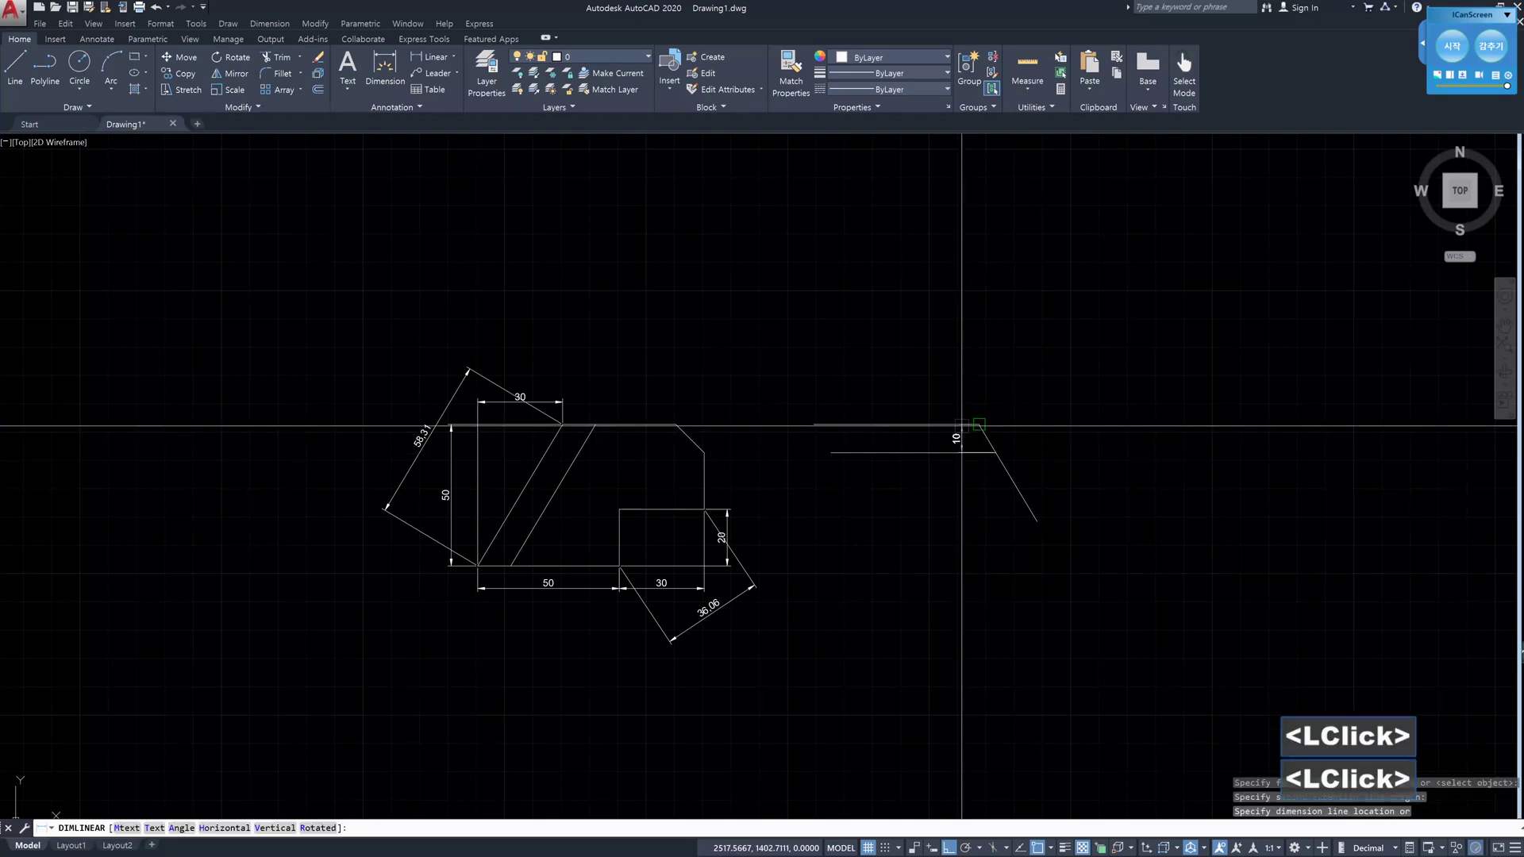
{"action": "left_click", "coordinate": [1041, 428]}
{"action": "key", "text": "Escape"}
{"action": "key", "text": "Escape"}
- Rotate the copied lines together with their dimension by reference about the shared corner so that the copied top edge lies horizontal
{"action": "type", "text": "ro"}
{"action": "key", "text": "space"}
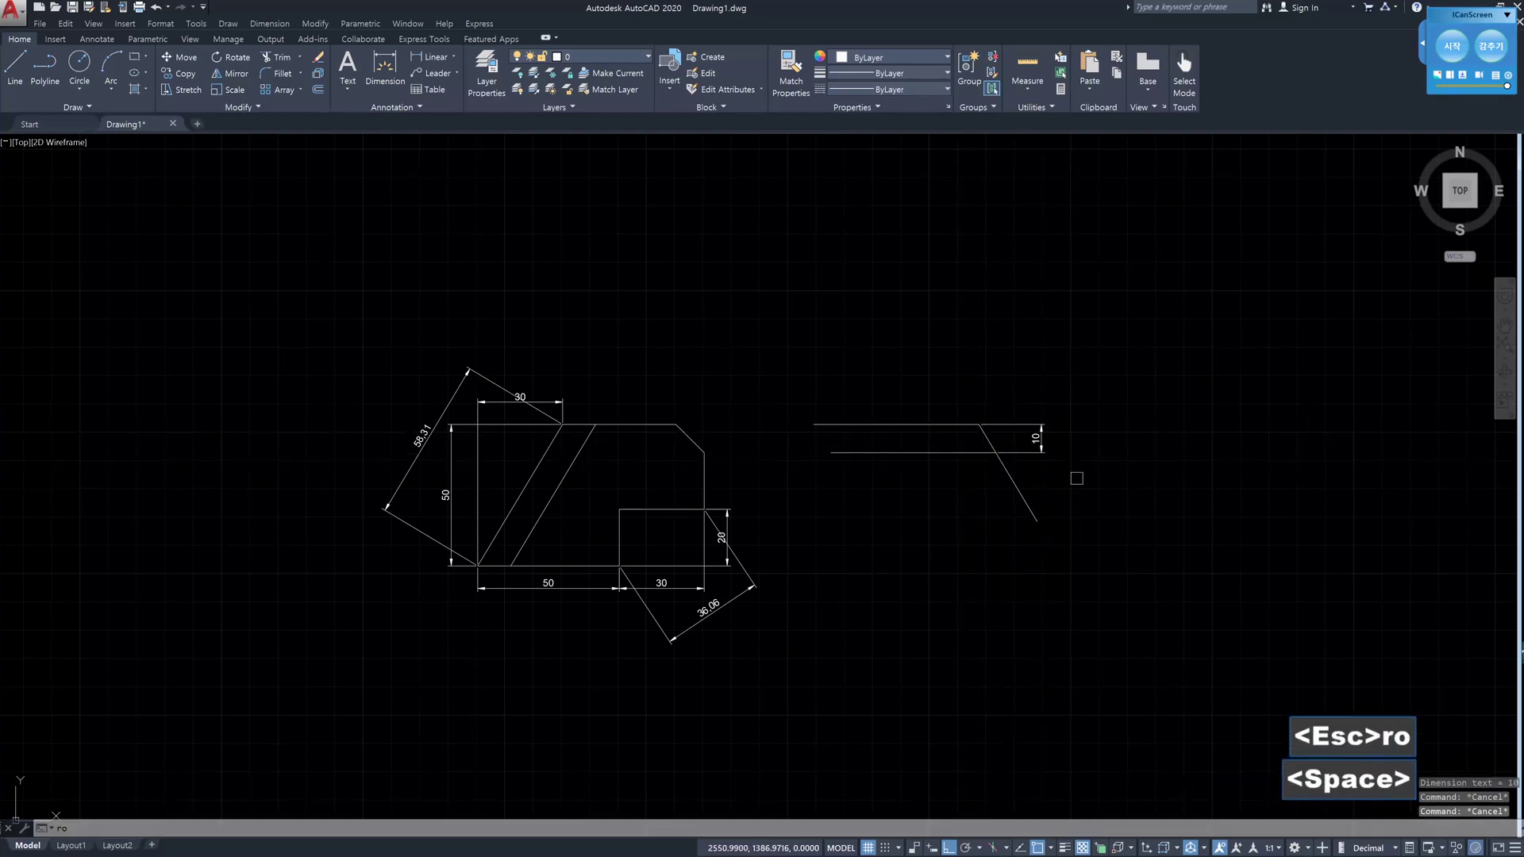
{"action": "left_click", "coordinate": [1088, 520]}
{"action": "left_click", "coordinate": [947, 409]}
{"action": "key", "text": "space"}
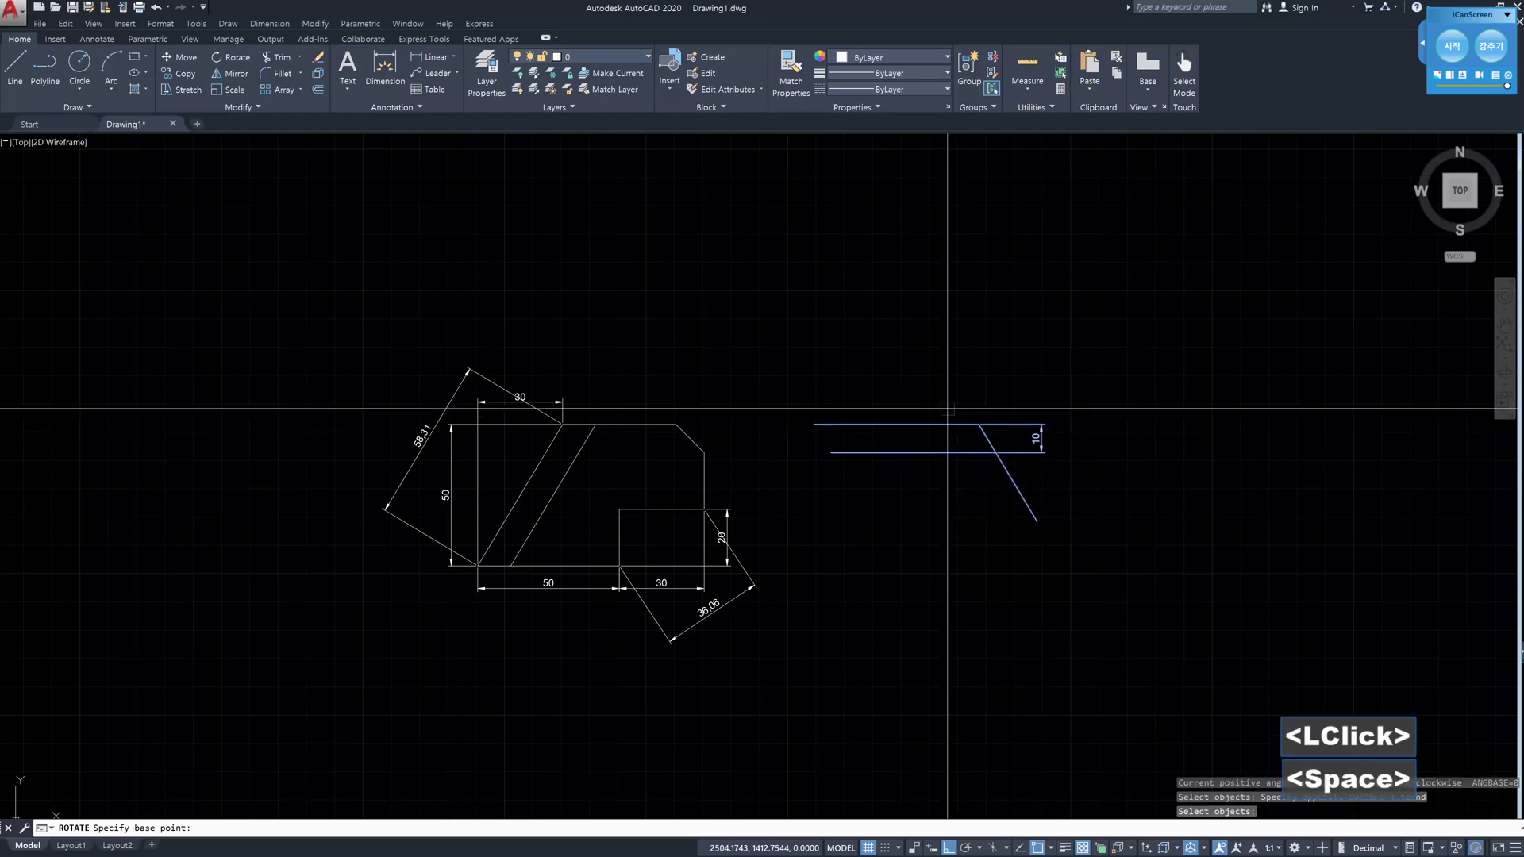
{"action": "left_click", "coordinate": [976, 426]}
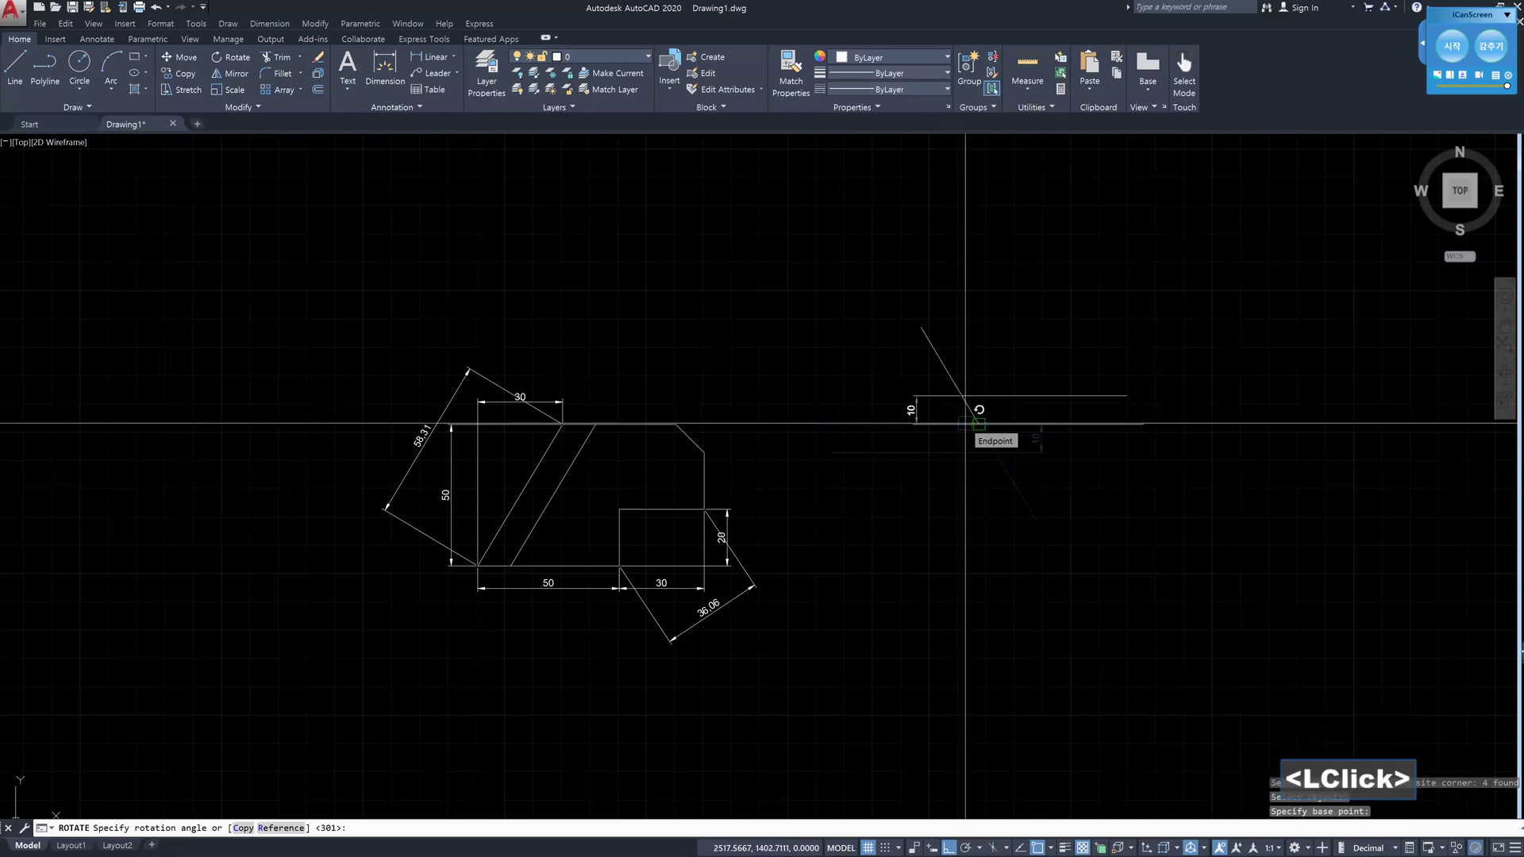
{"action": "type", "text": "r"}
{"action": "key", "text": "space"}
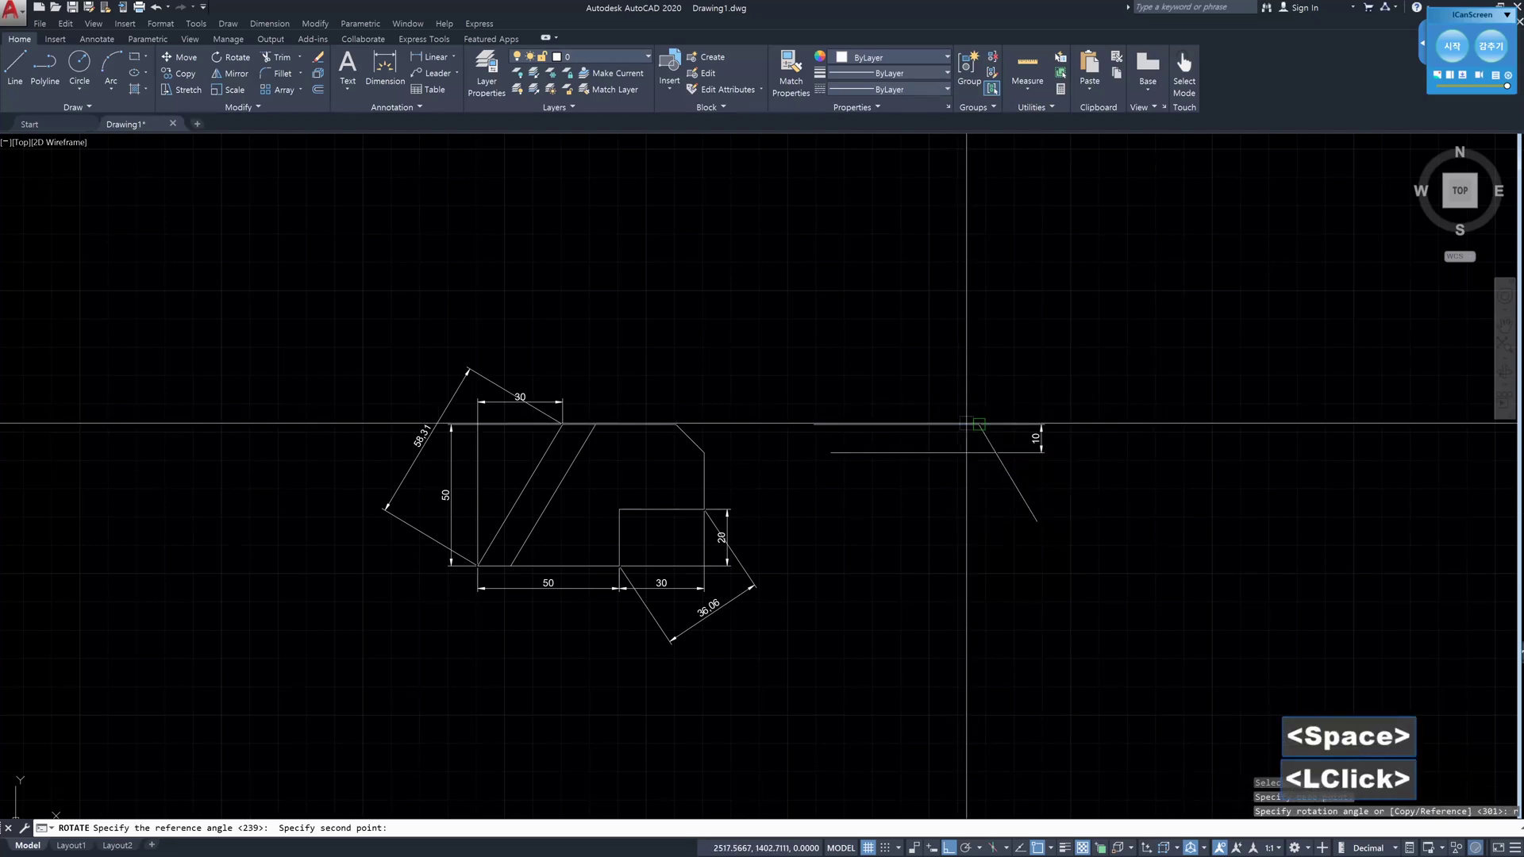
{"action": "left_click", "coordinate": [1037, 520]}
{"action": "left_click", "coordinate": [1083, 416]}
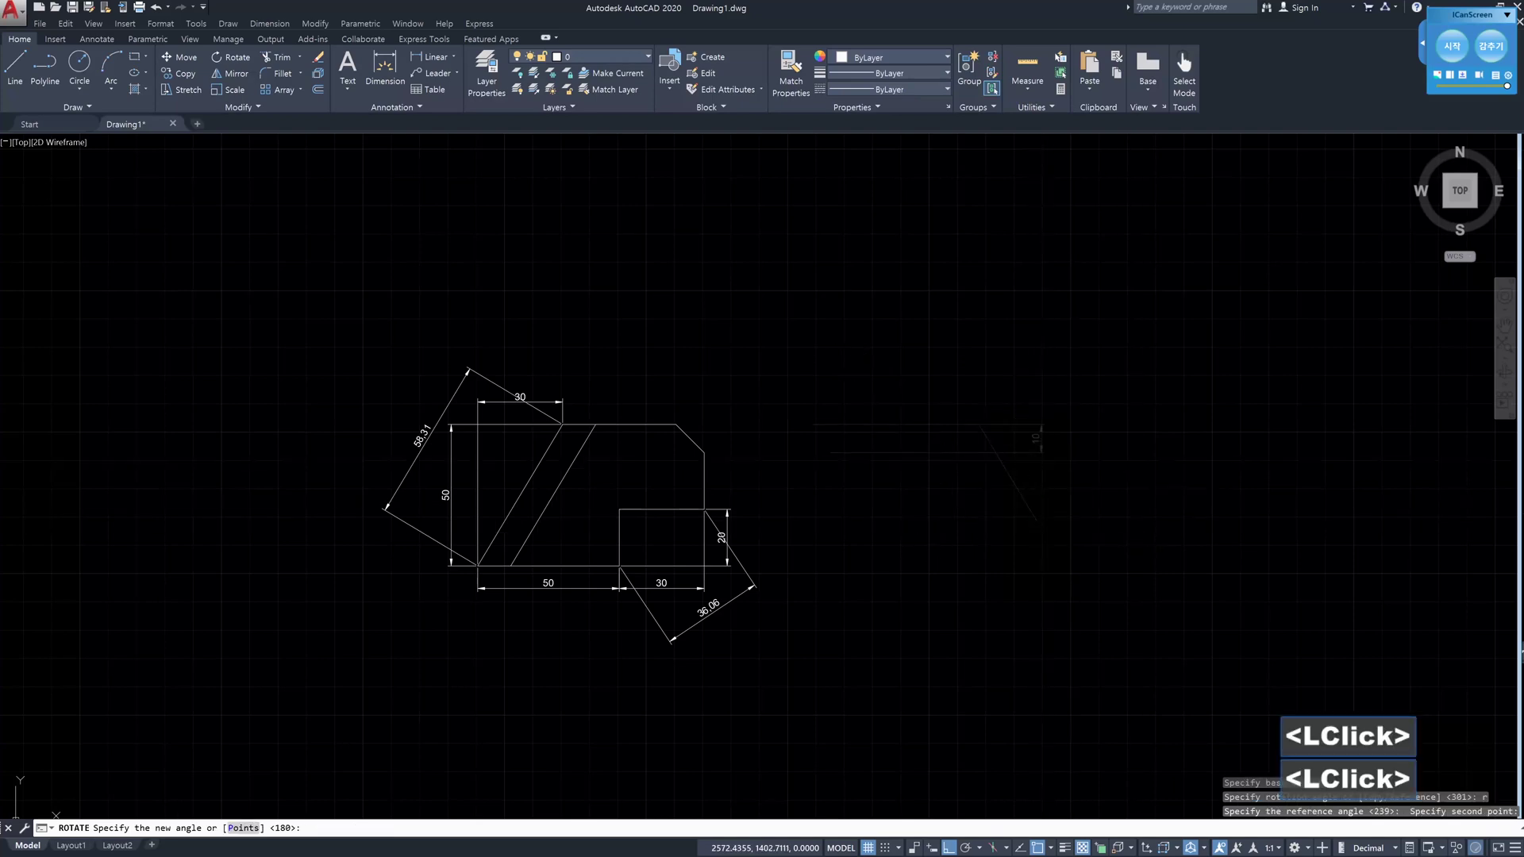
- Move the dimension from the copied slanted line's upper endpoint to the matching endpoint on the original outline
{"action": "type", "text": "m"}
{"action": "key", "text": "space"}
{"action": "left_click", "coordinate": [1074, 391]}
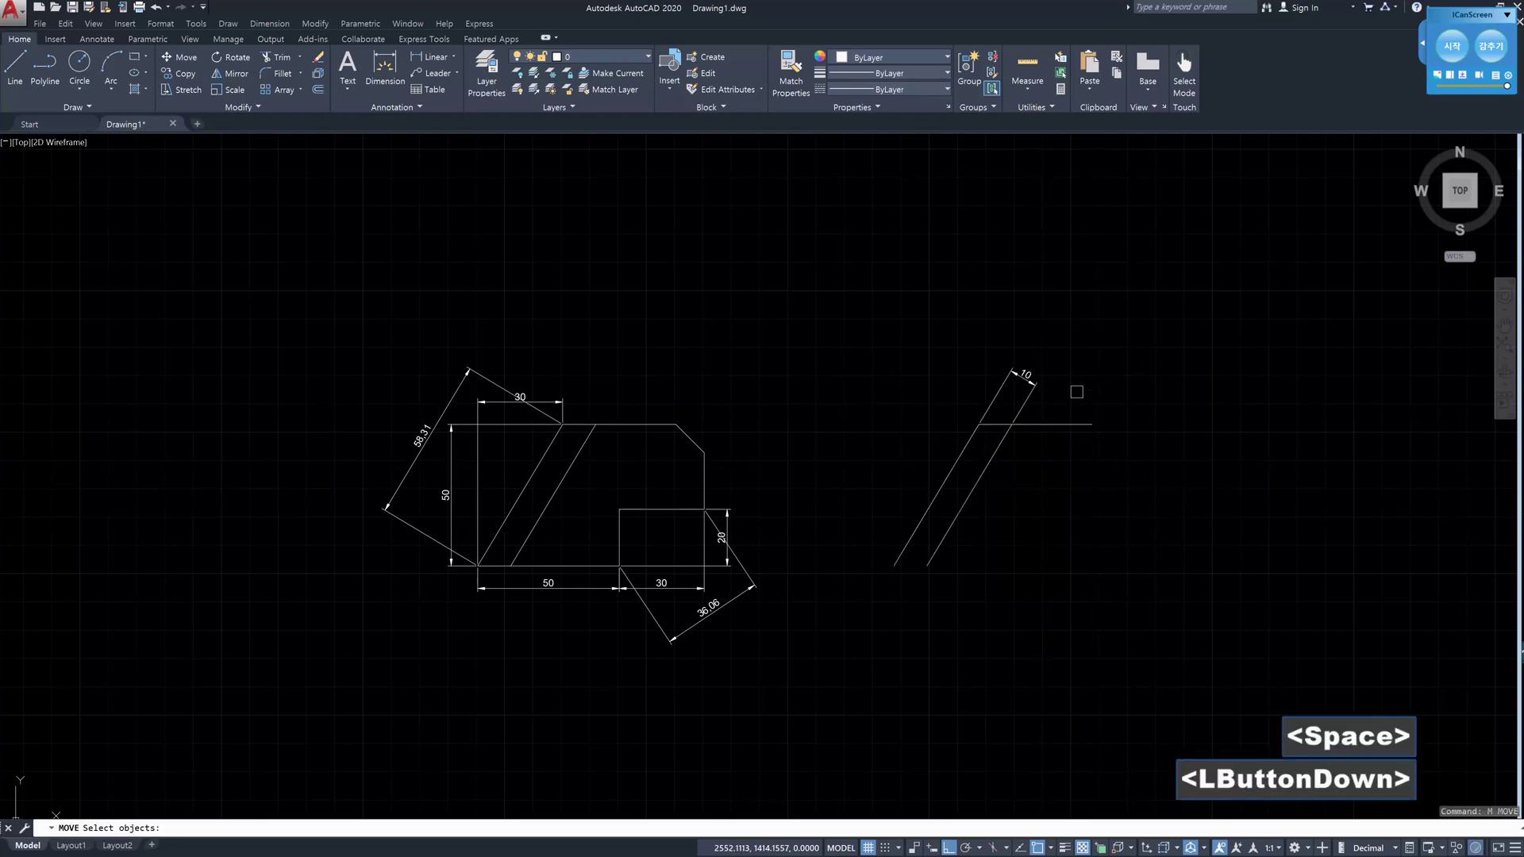
{"action": "left_click", "coordinate": [1008, 368]}
{"action": "key", "text": "space"}
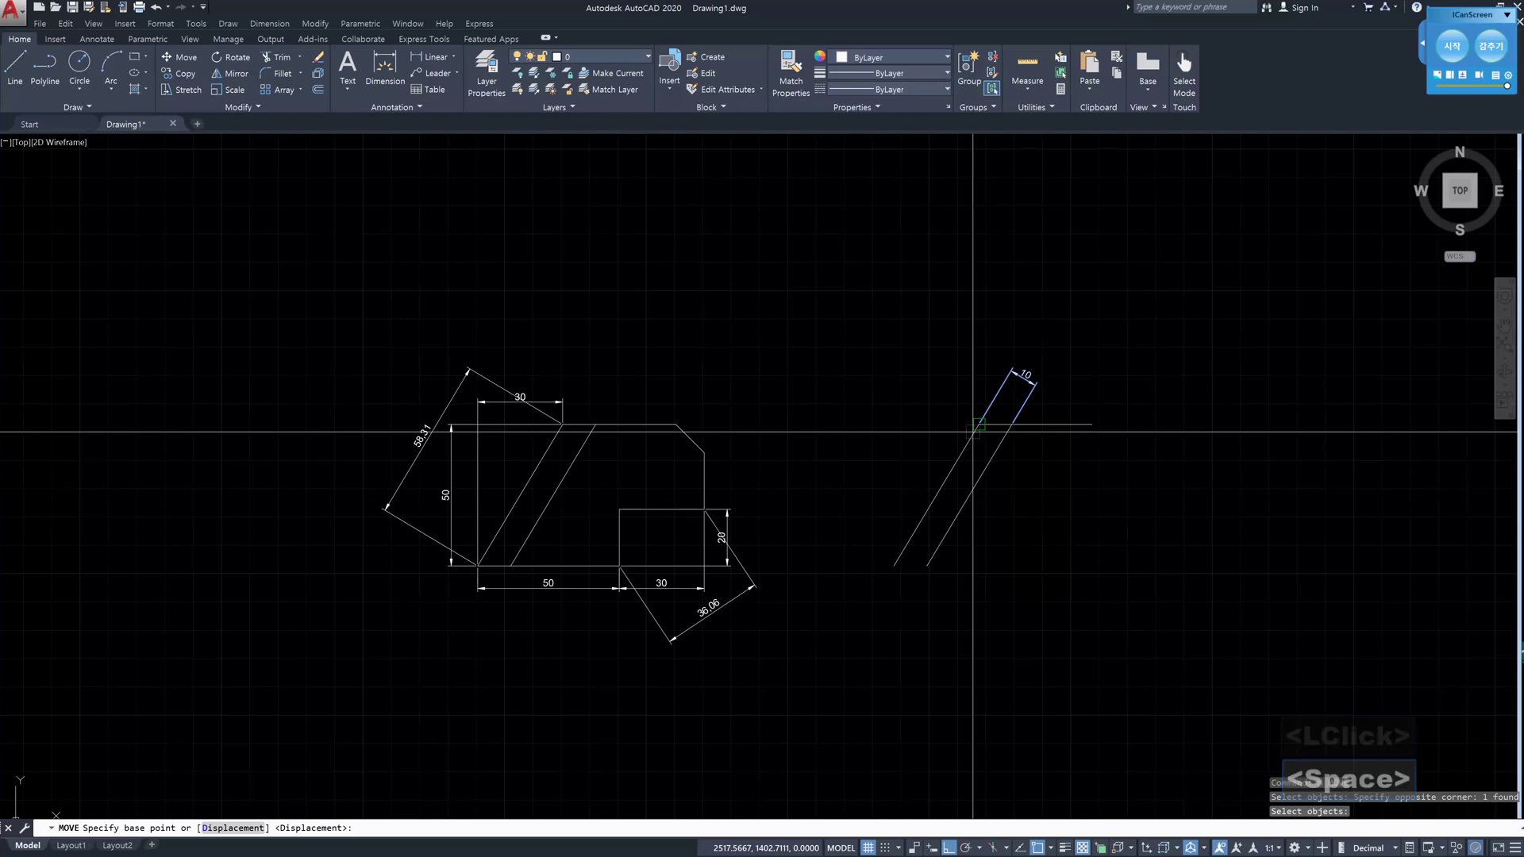
{"action": "left_click", "coordinate": [979, 424]}
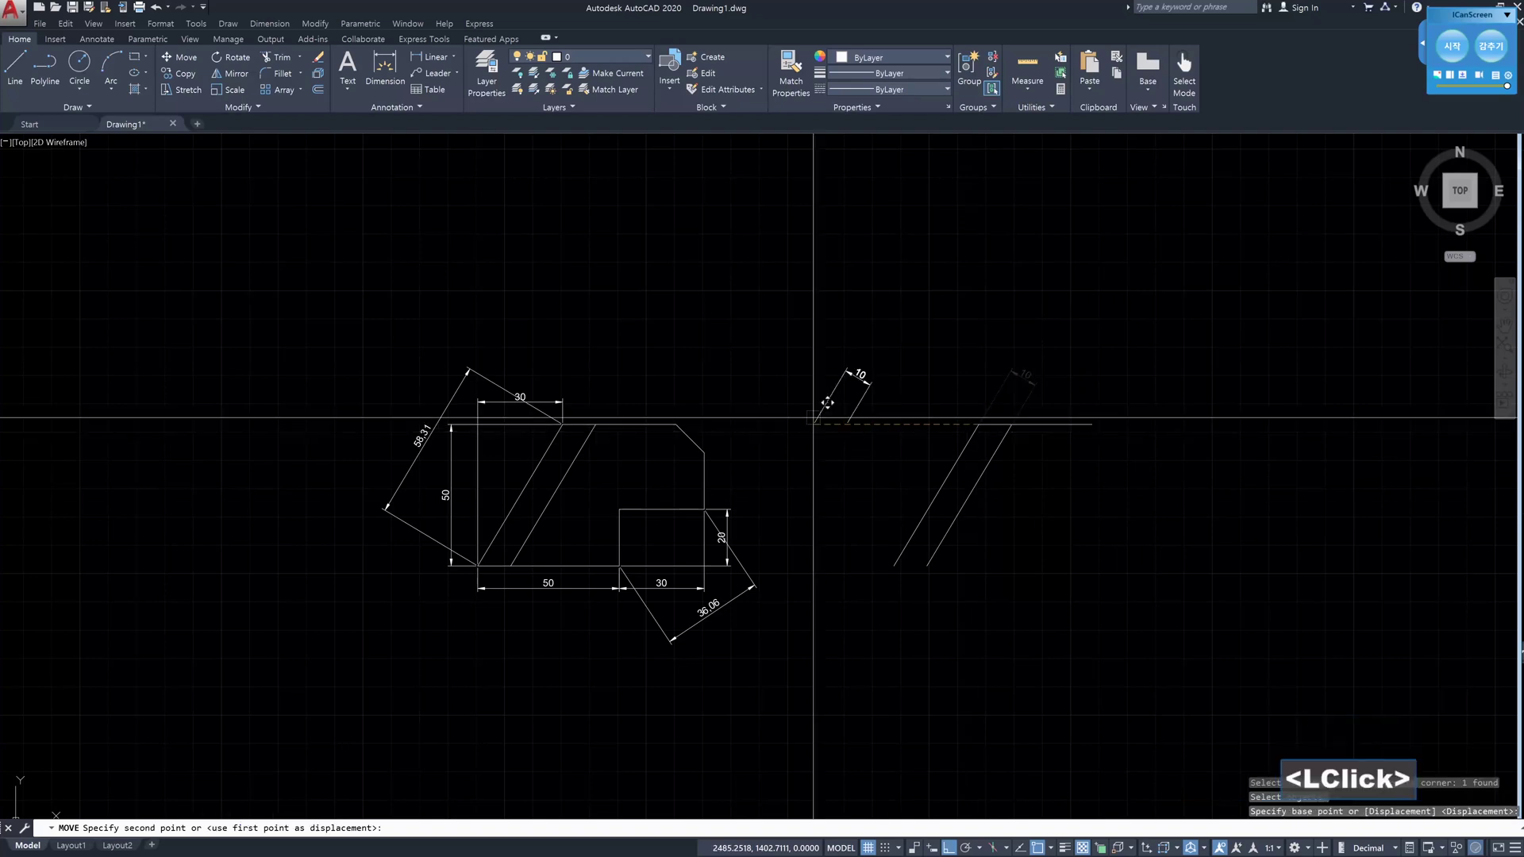
{"action": "left_click", "coordinate": [562, 426]}
{"action": "key", "text": "Escape"}
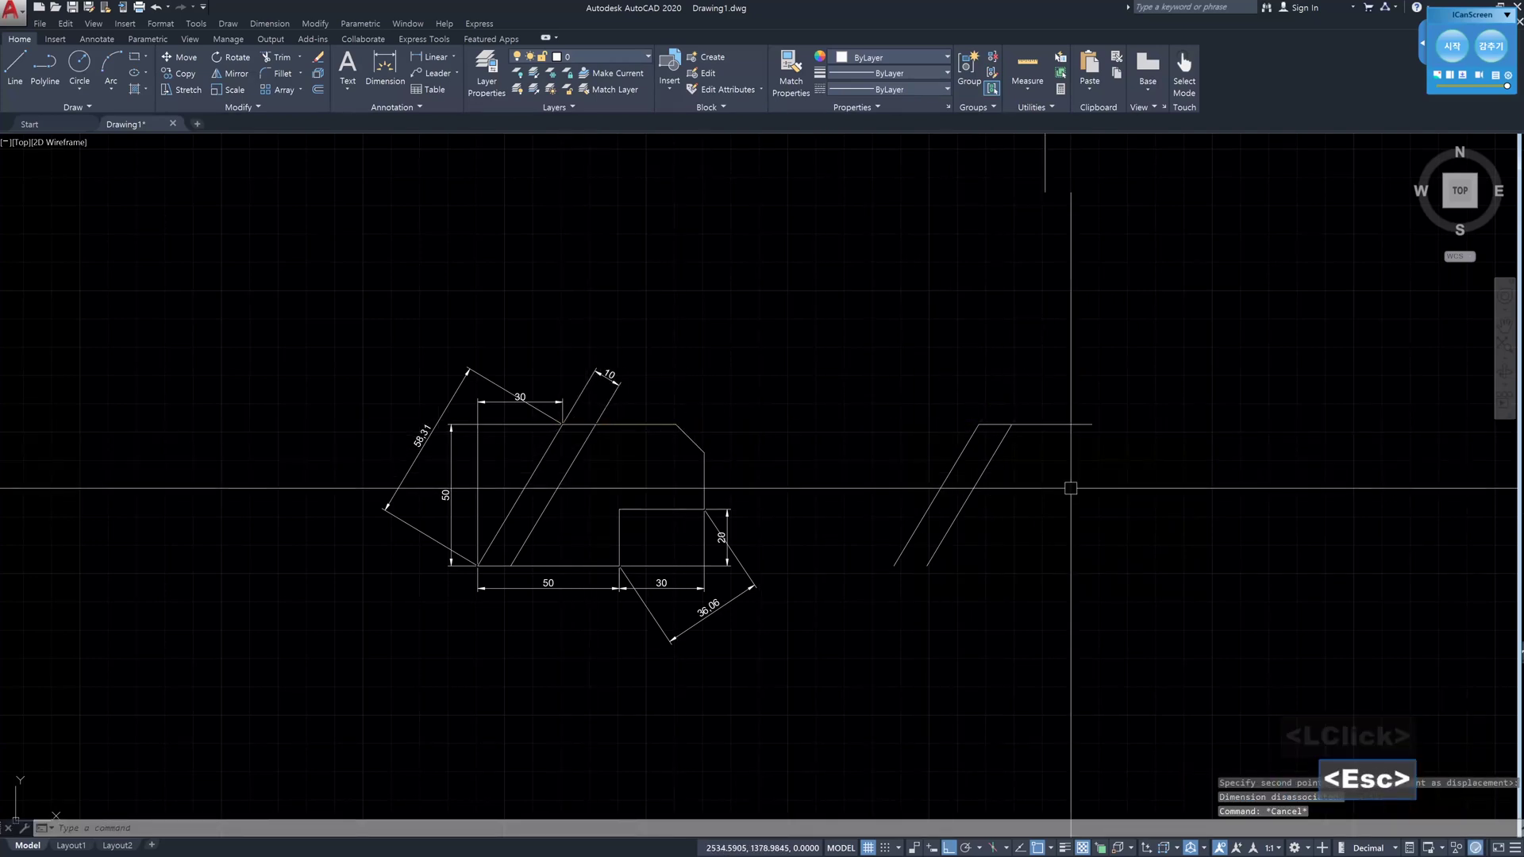
- Delete the copied slanted lines and top edge beside the outline
{"action": "left_click", "coordinate": [1123, 476]}
{"action": "left_click", "coordinate": [924, 357]}
{"action": "key", "text": "Delete"}
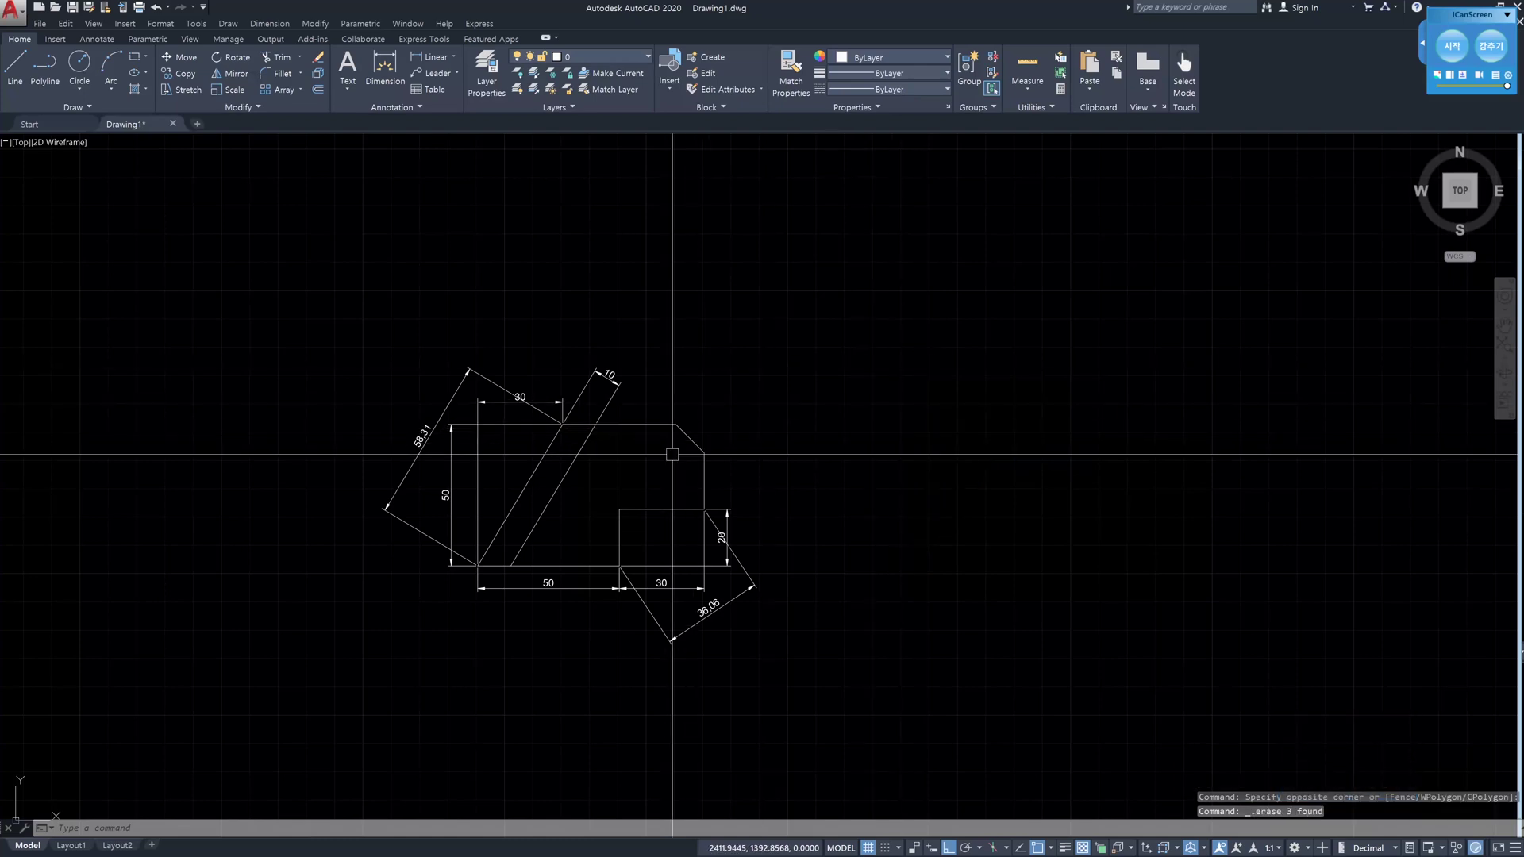
- Delete the inclined 10 dimension above the outline's two slanted lines
{"action": "scroll", "coordinate": [657, 459], "scroll_direction": "up", "scroll_amount": 2}
{"action": "middle_click_drag", "start_coordinate": [615, 458], "coordinate": [806, 457]}
{"action": "scroll", "coordinate": [807, 457], "scroll_direction": "up", "scroll_amount": 2}
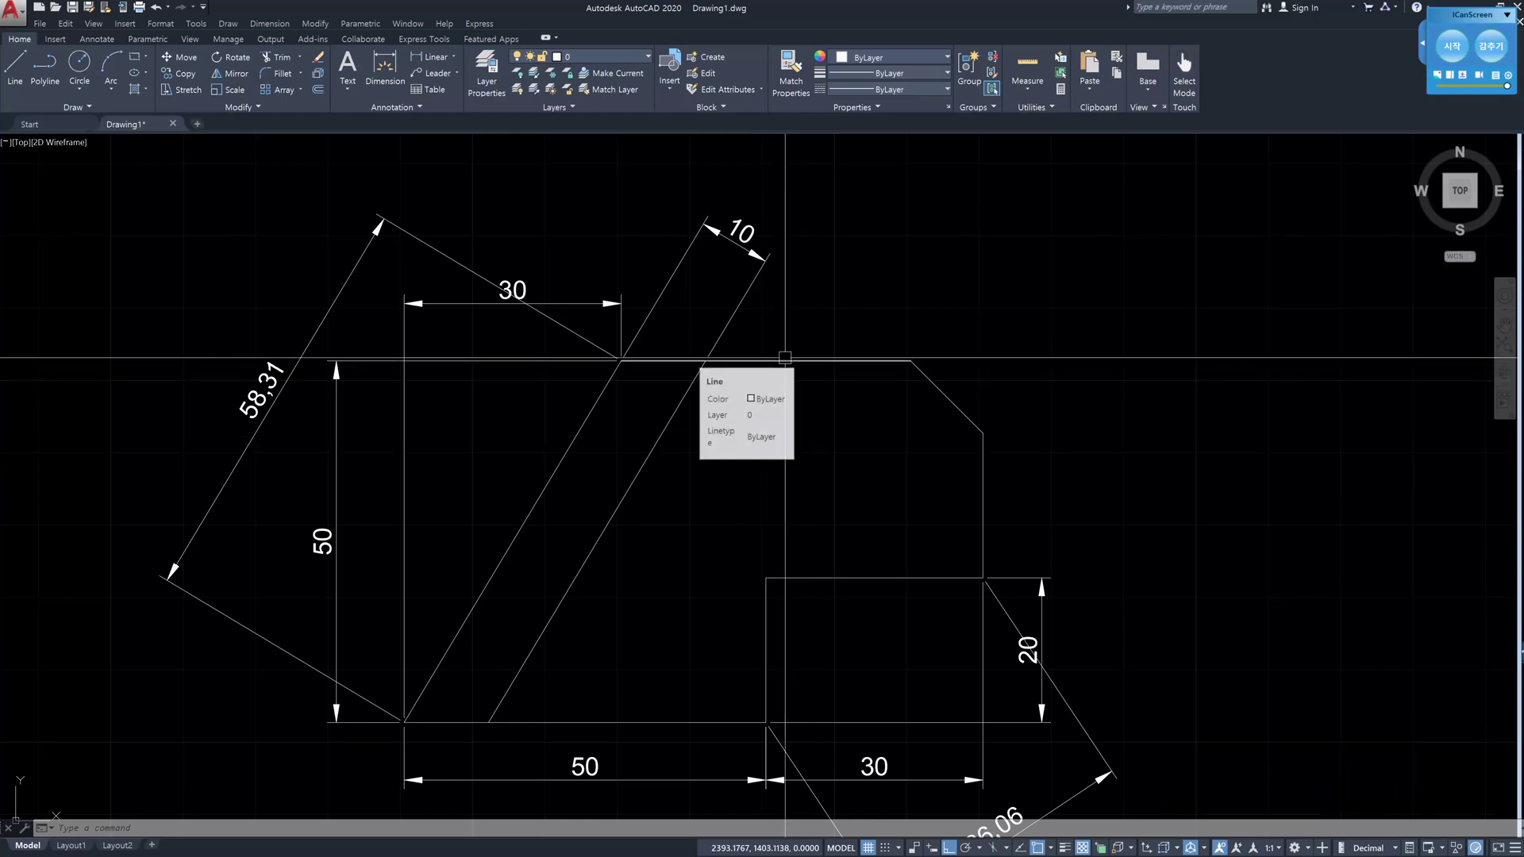
{"action": "left_click", "coordinate": [743, 297]}
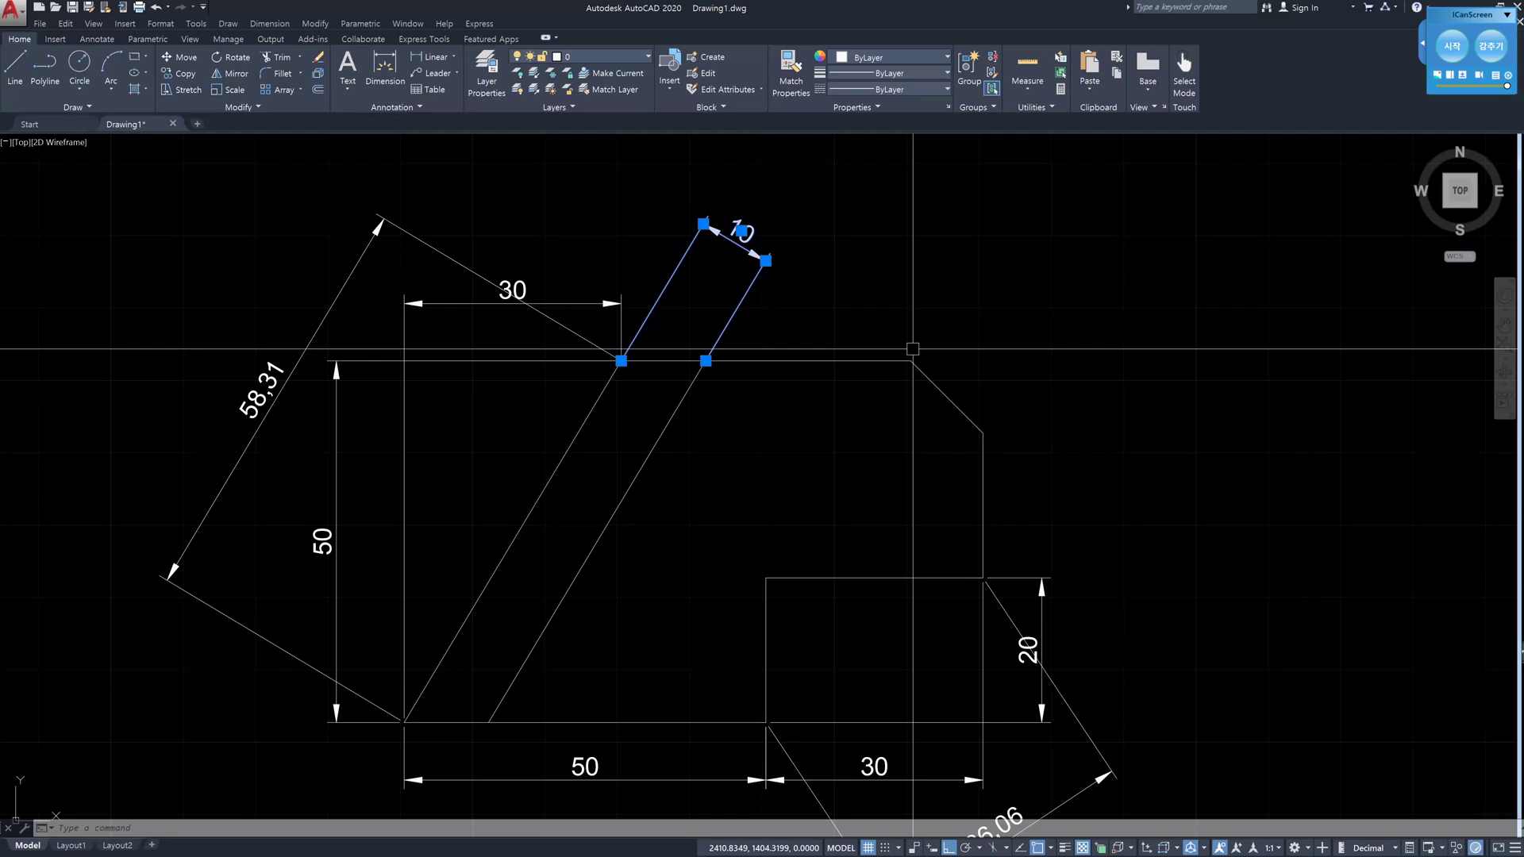
{"action": "key", "text": "Escape"}
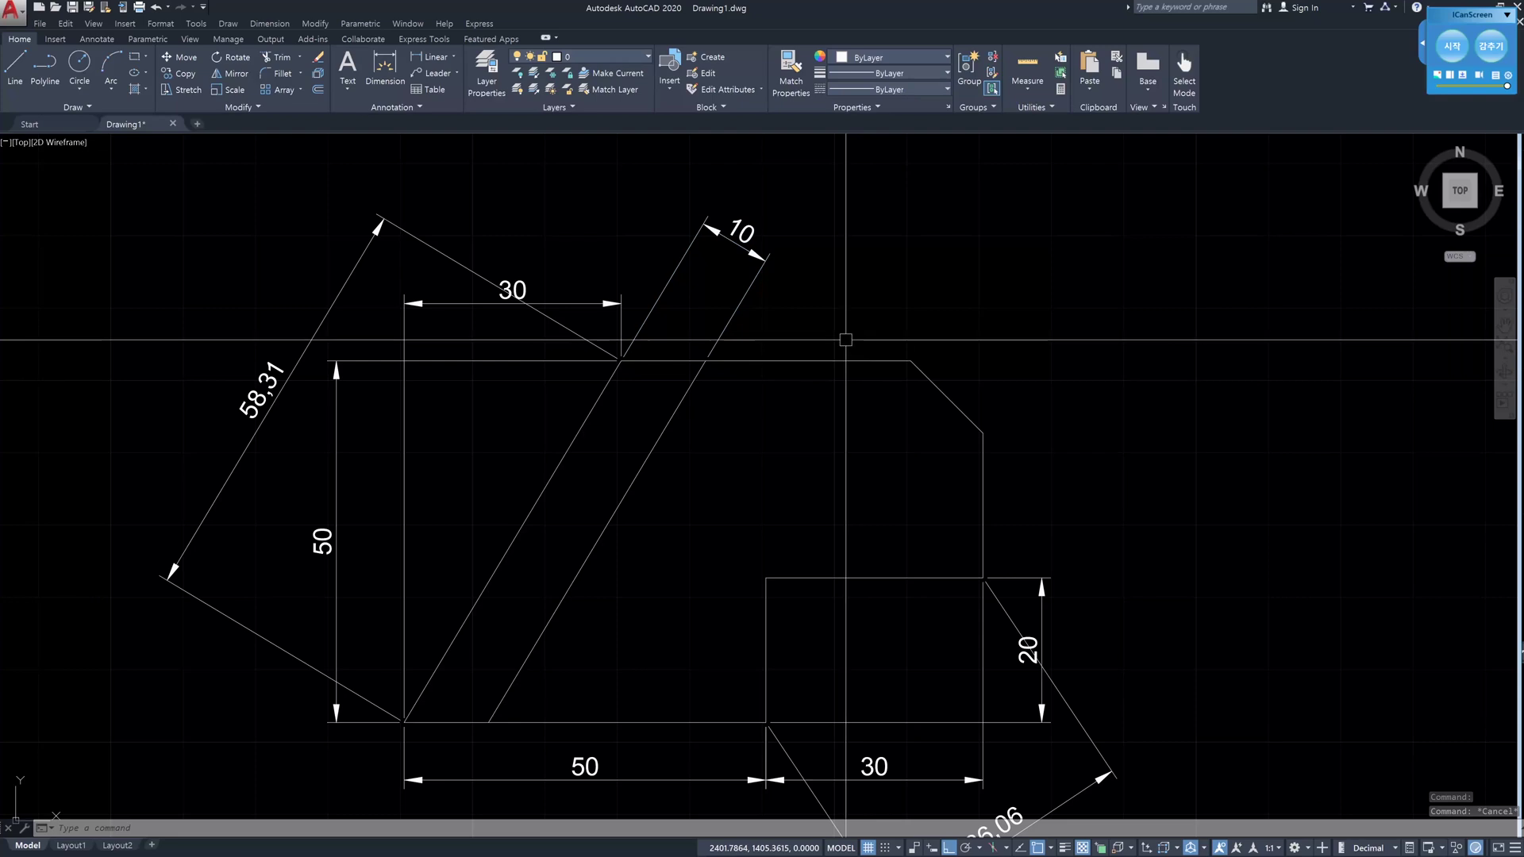
{"action": "left_click", "coordinate": [813, 328]}
{"action": "left_click", "coordinate": [743, 302]}
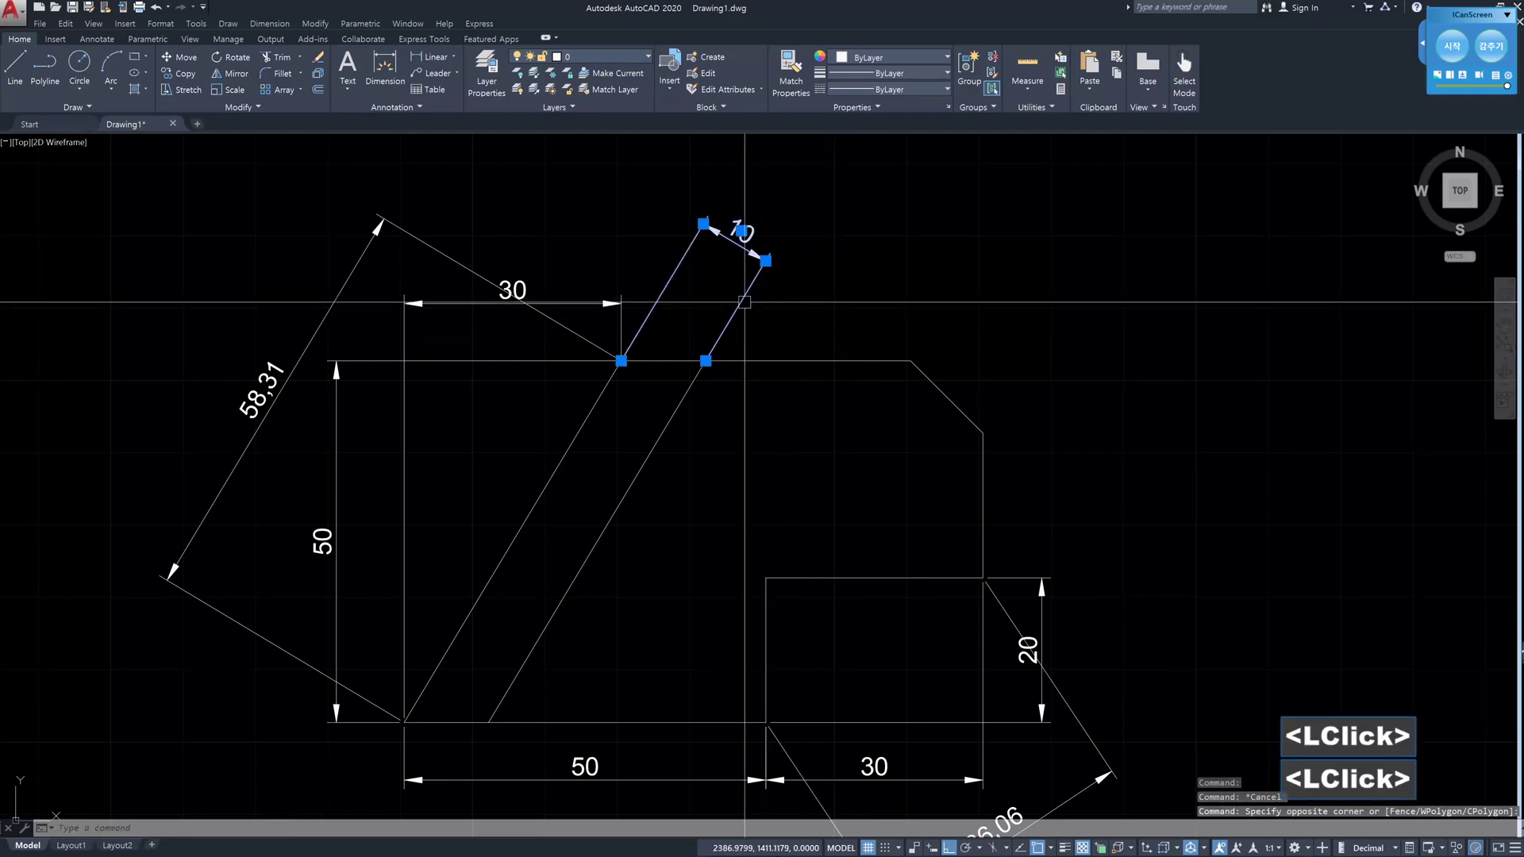
{"action": "key", "text": "Delete"}
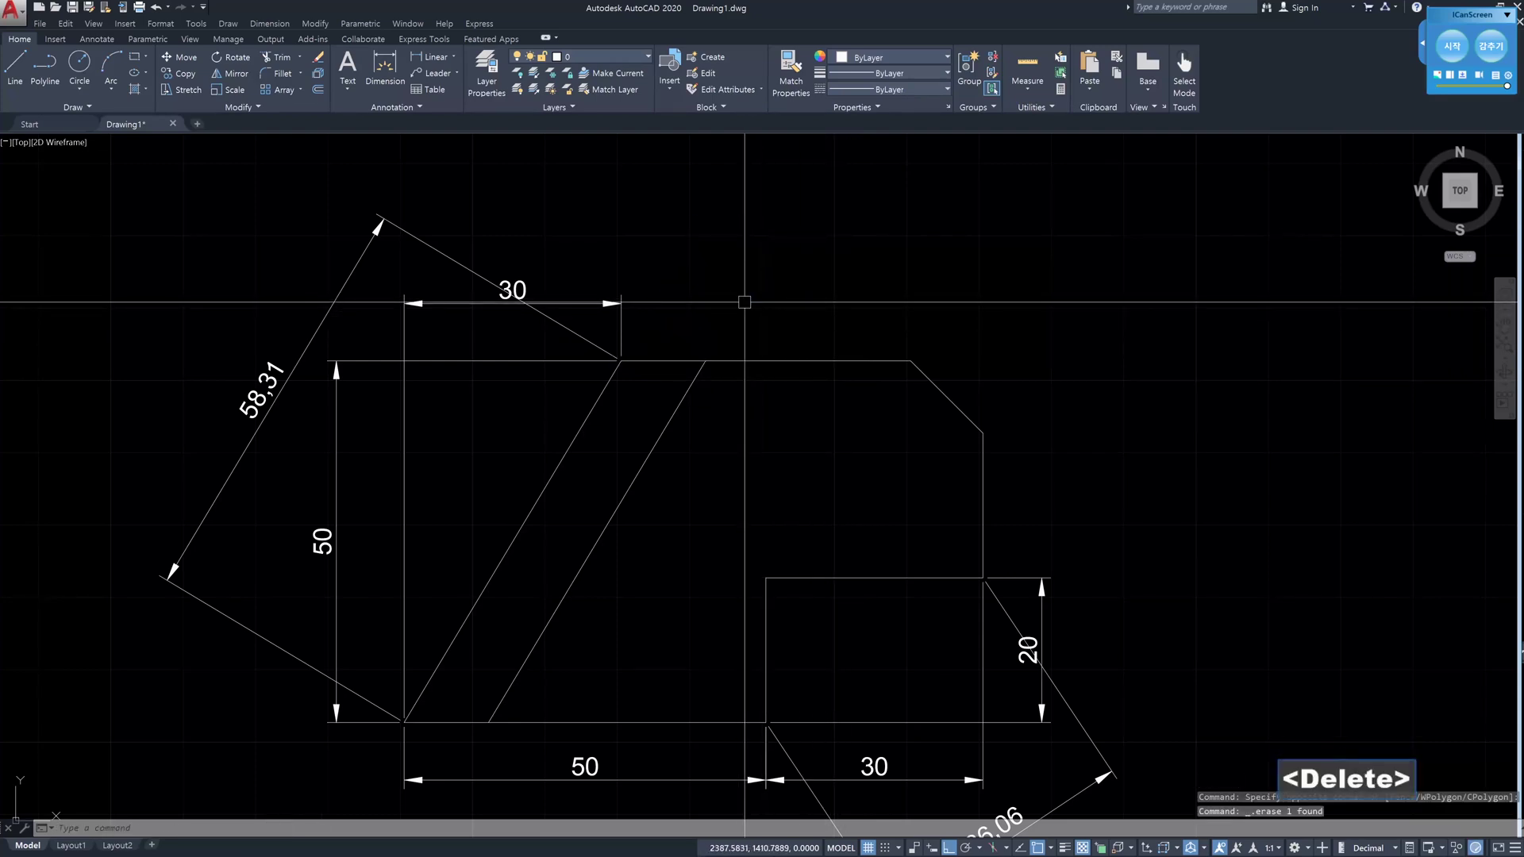
- Add a linear dimension between the slanted lines' upper endpoints with the Rotated option, its dimension line perpendicular to them above the top edge
{"action": "type", "text": "dli"}
{"action": "key", "text": "Return"}
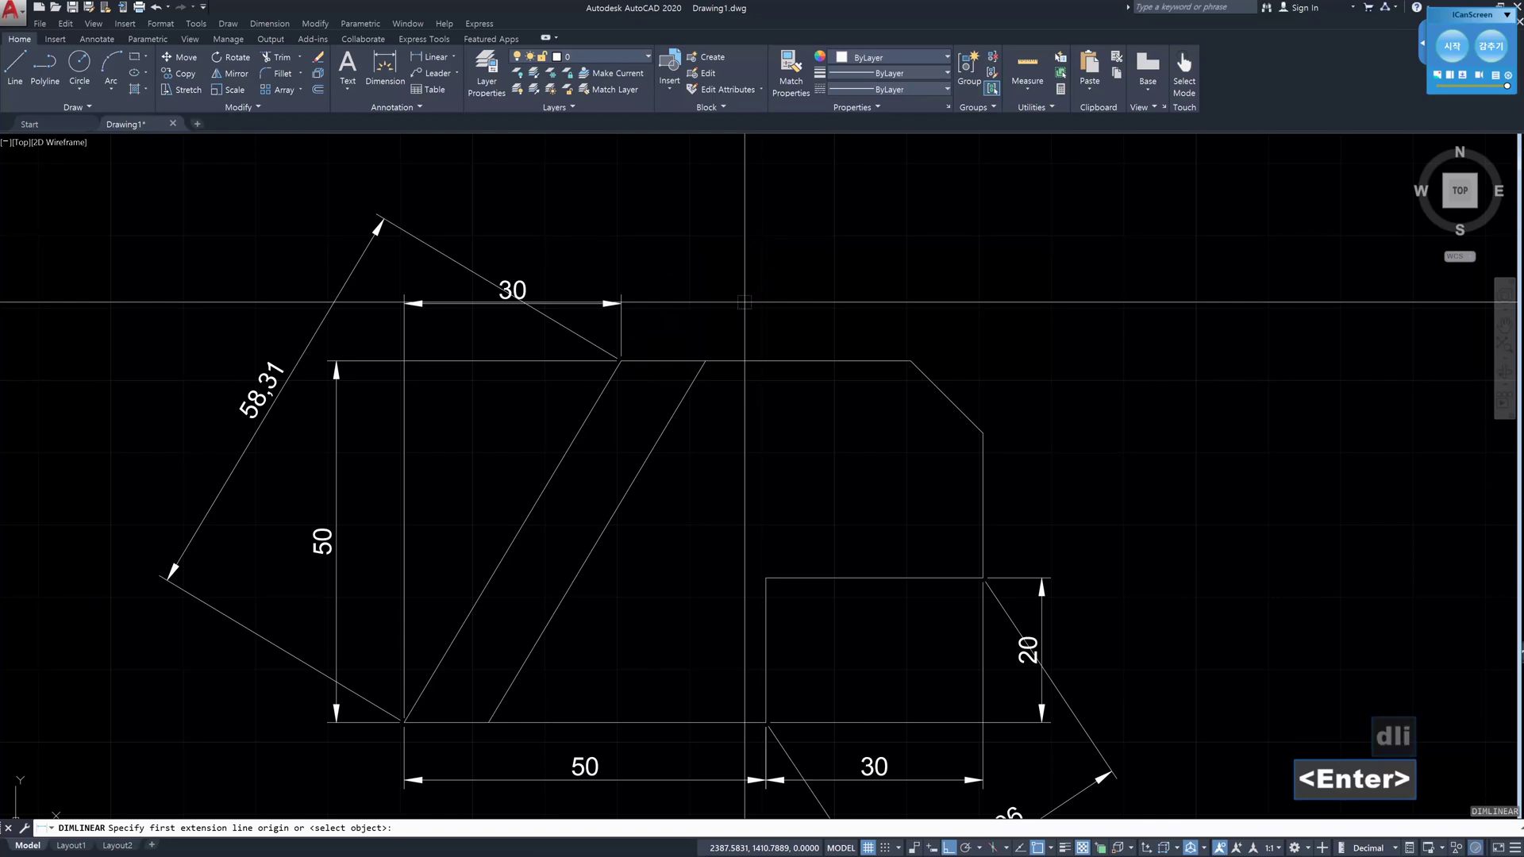
{"action": "left_click", "coordinate": [603, 390]}
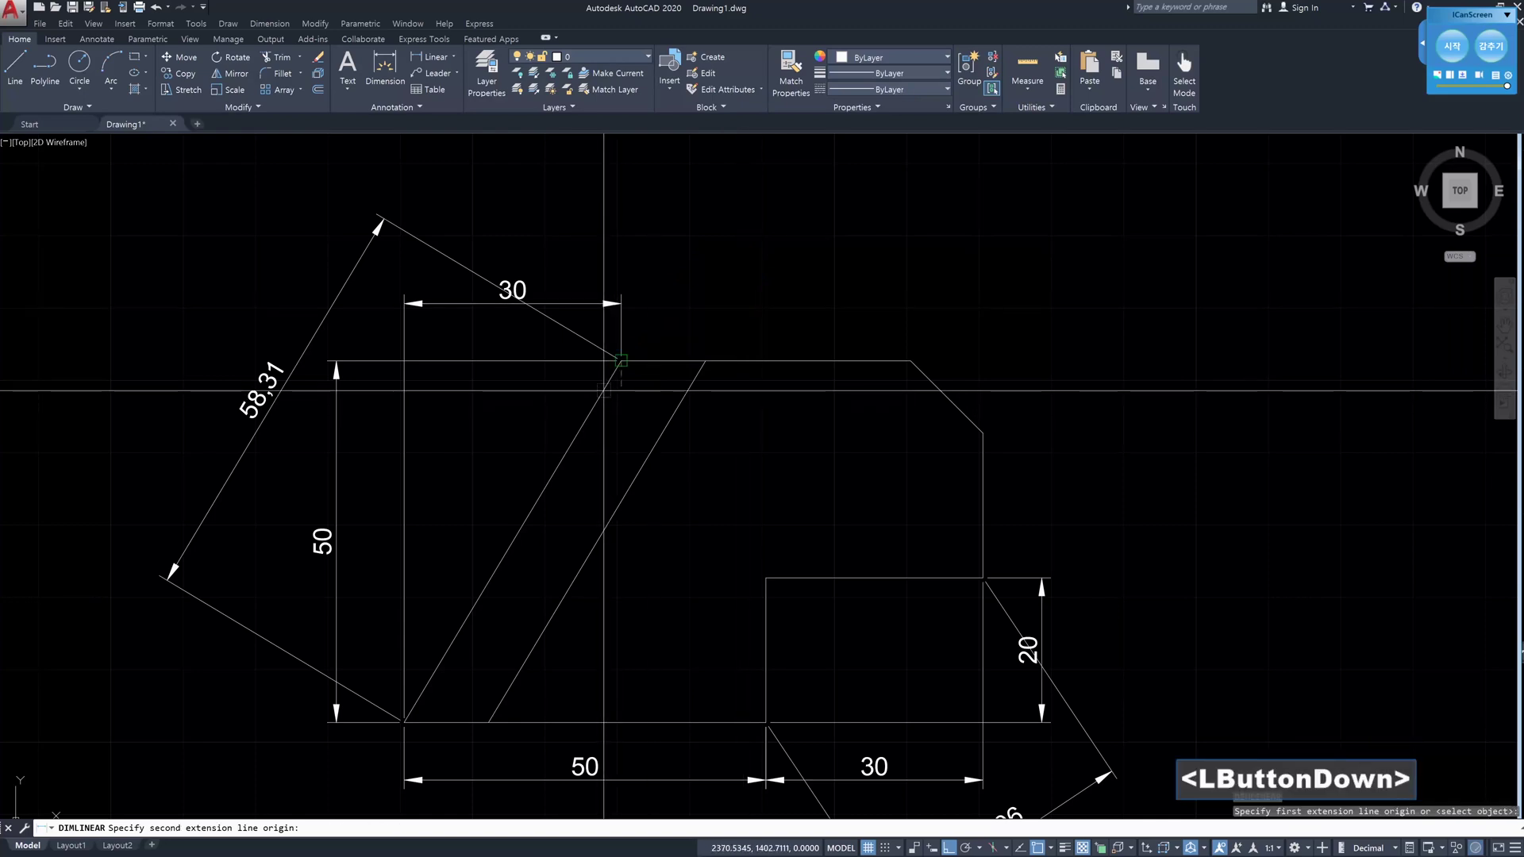
{"action": "left_click", "coordinate": [704, 361]}
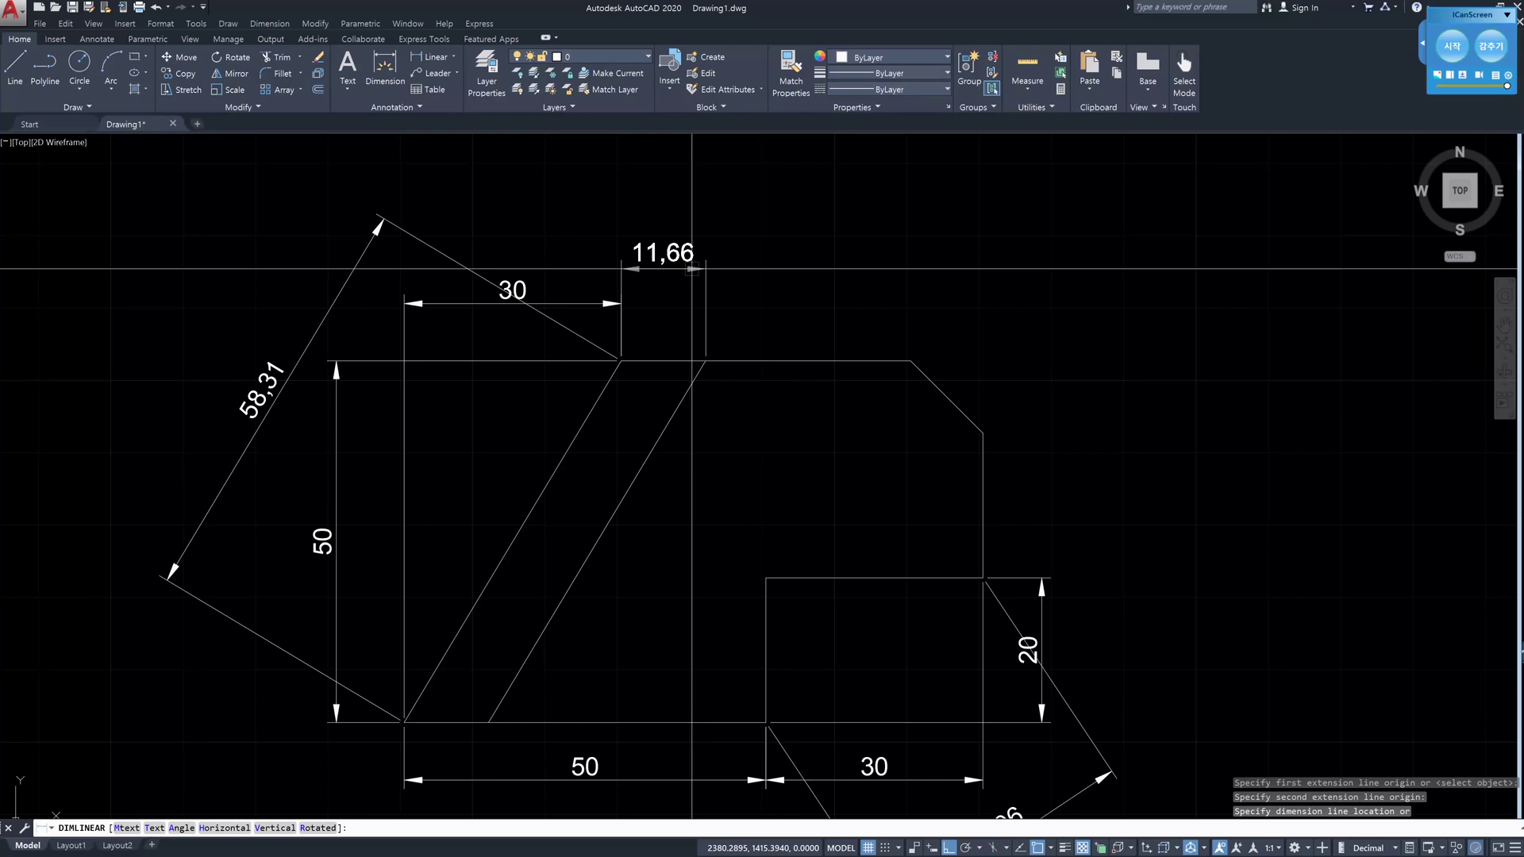
{"action": "type", "text": "r"}
{"action": "key", "text": "Return"}
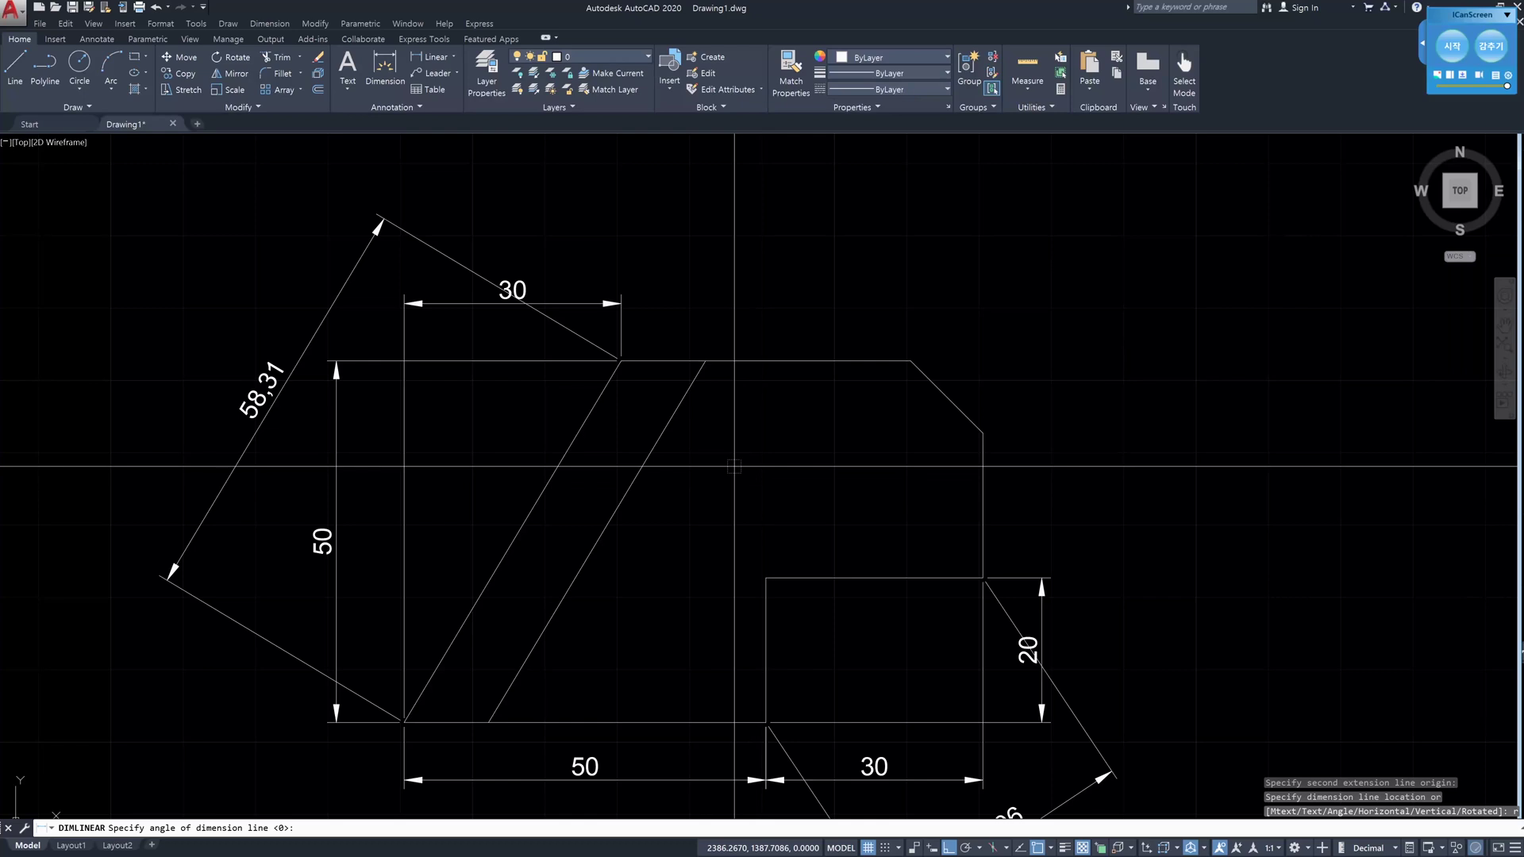
{"action": "left_click", "coordinate": [697, 381]}
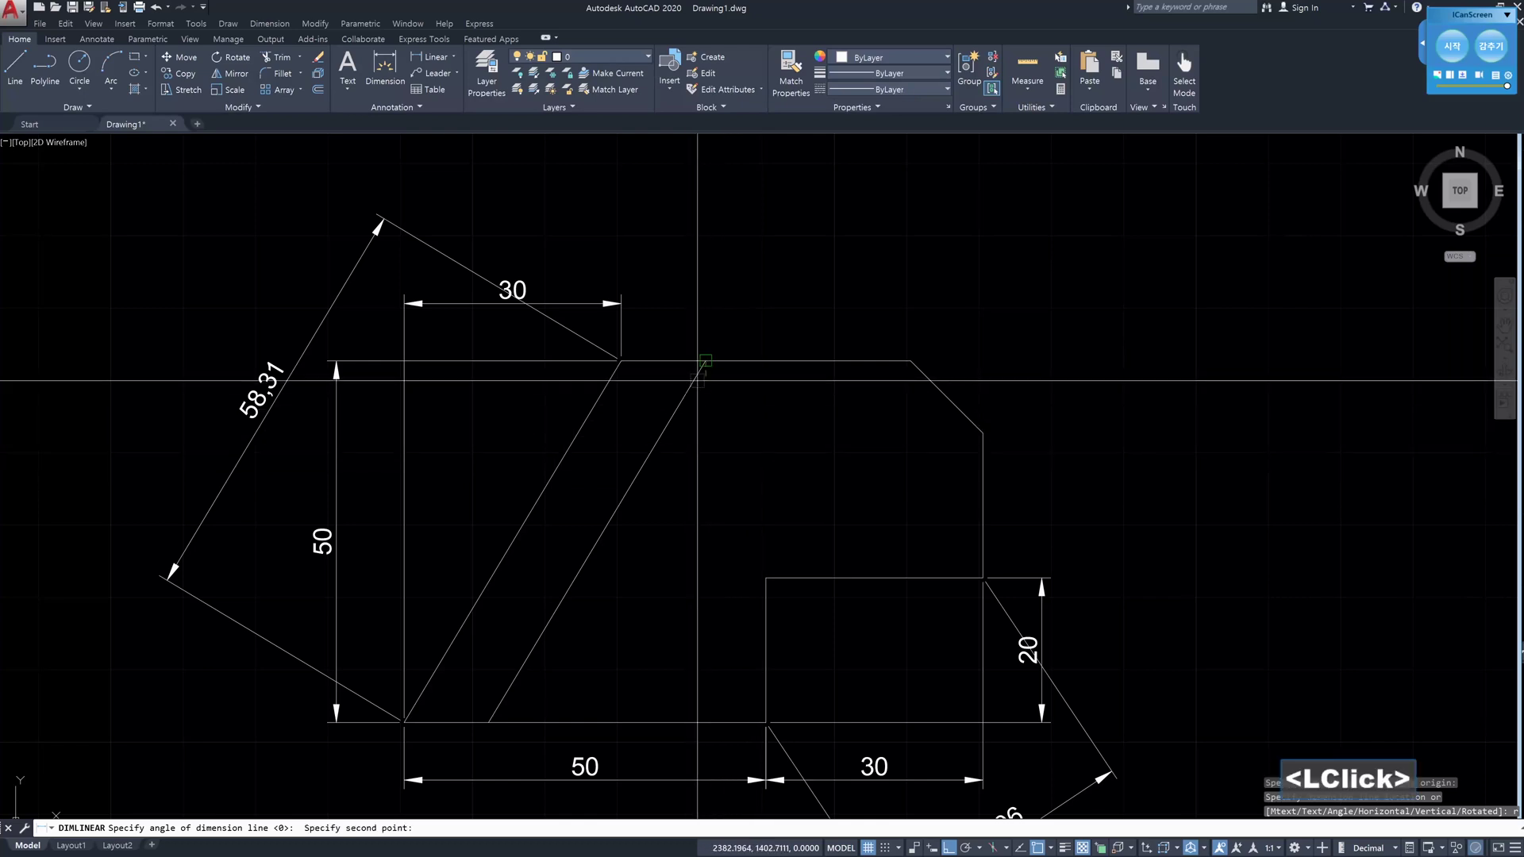
{"action": "left_click", "coordinate": [508, 679]}
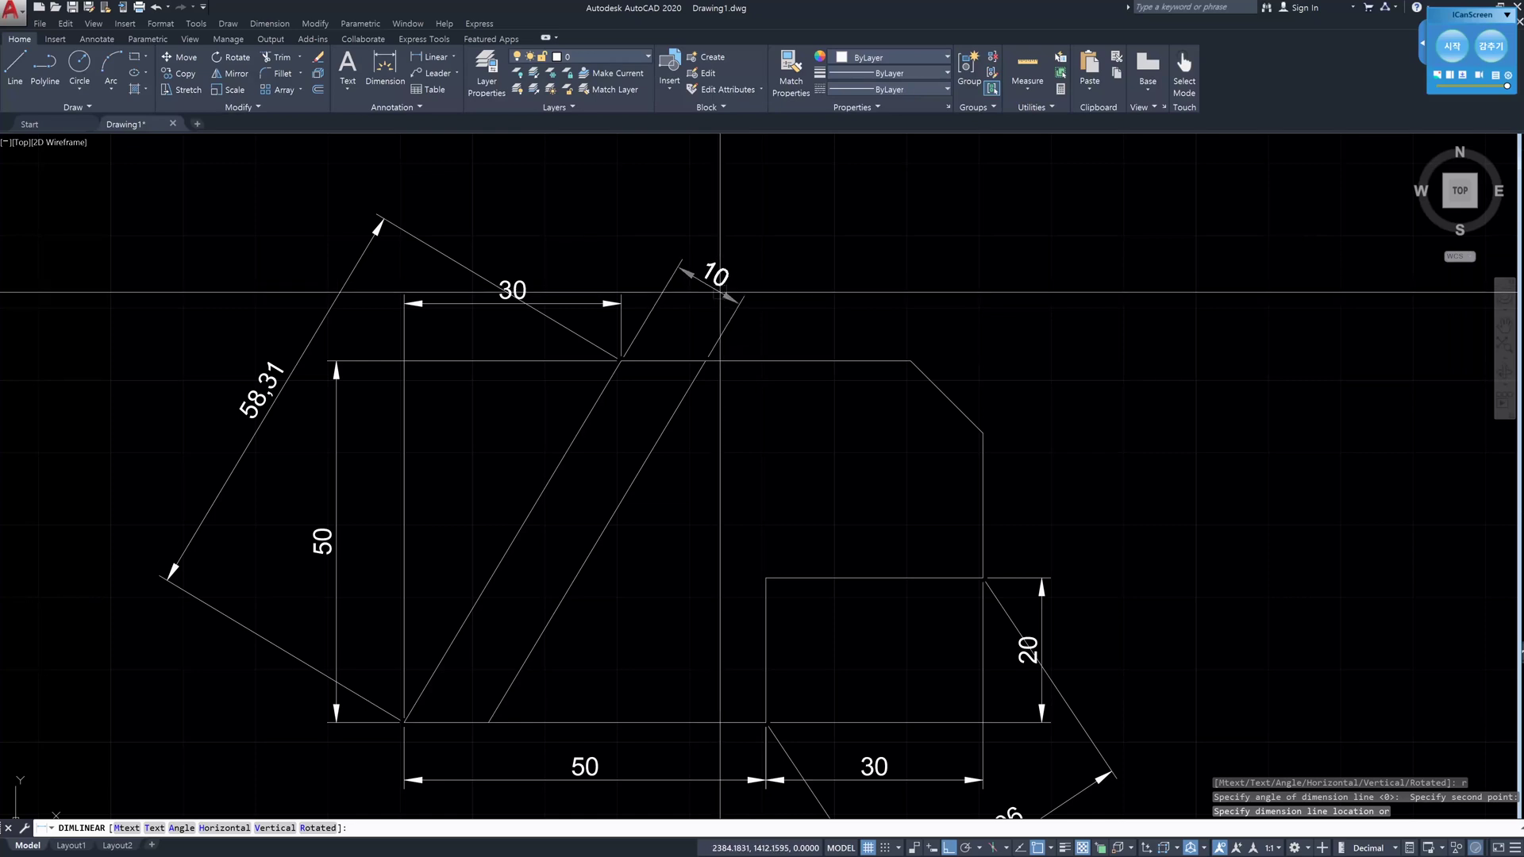
{"action": "left_click", "coordinate": [712, 297]}
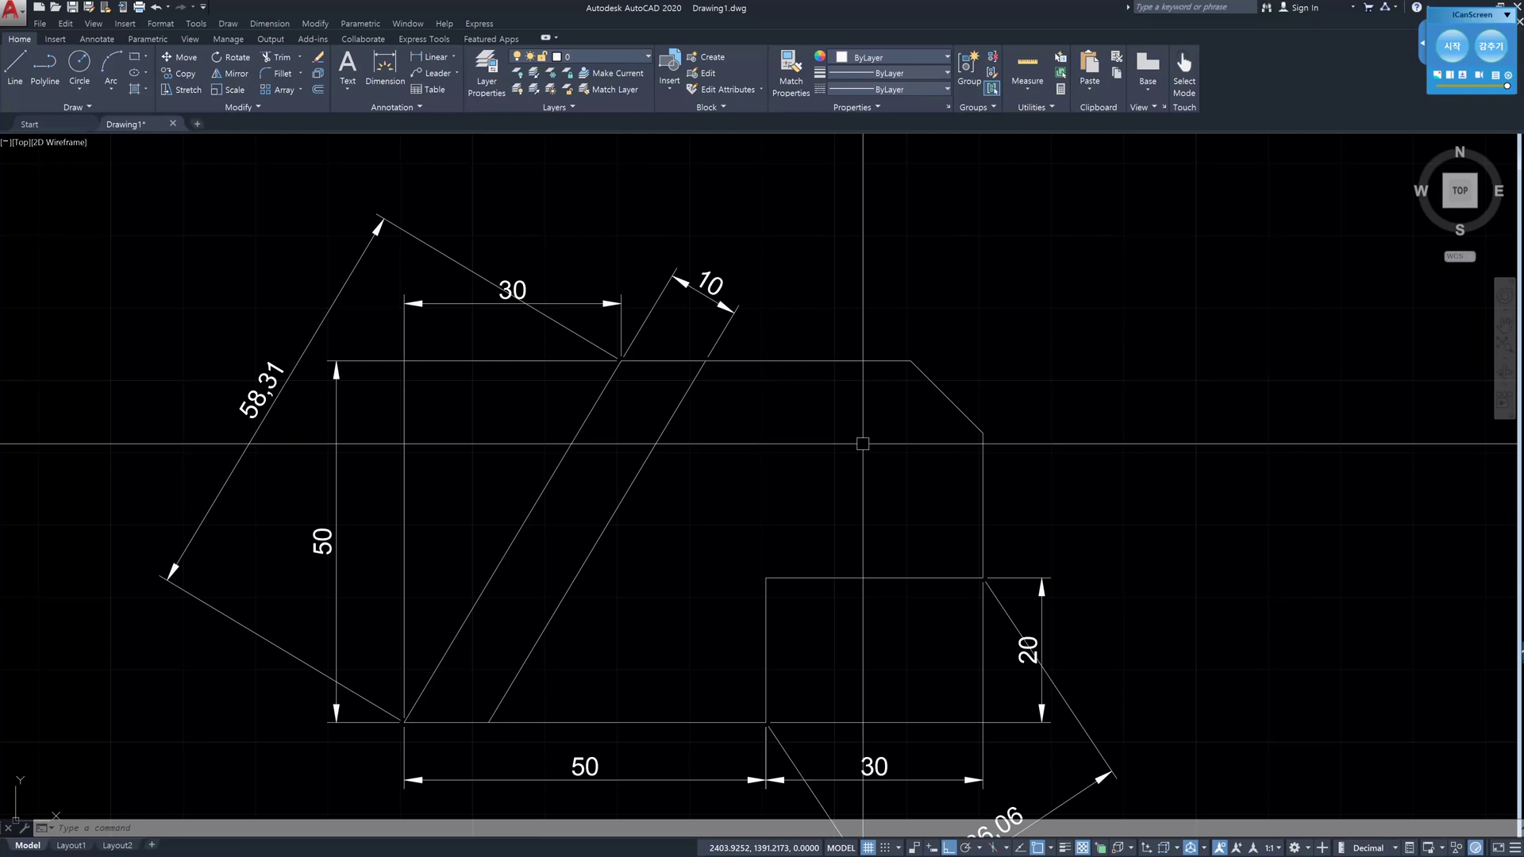
- Start a horizontal linear dimension about 21.39 long in the empty area right of the outline and open its text with the Mtext option
{"action": "middle_click_drag", "start_coordinate": [1155, 546], "coordinate": [1053, 489]}
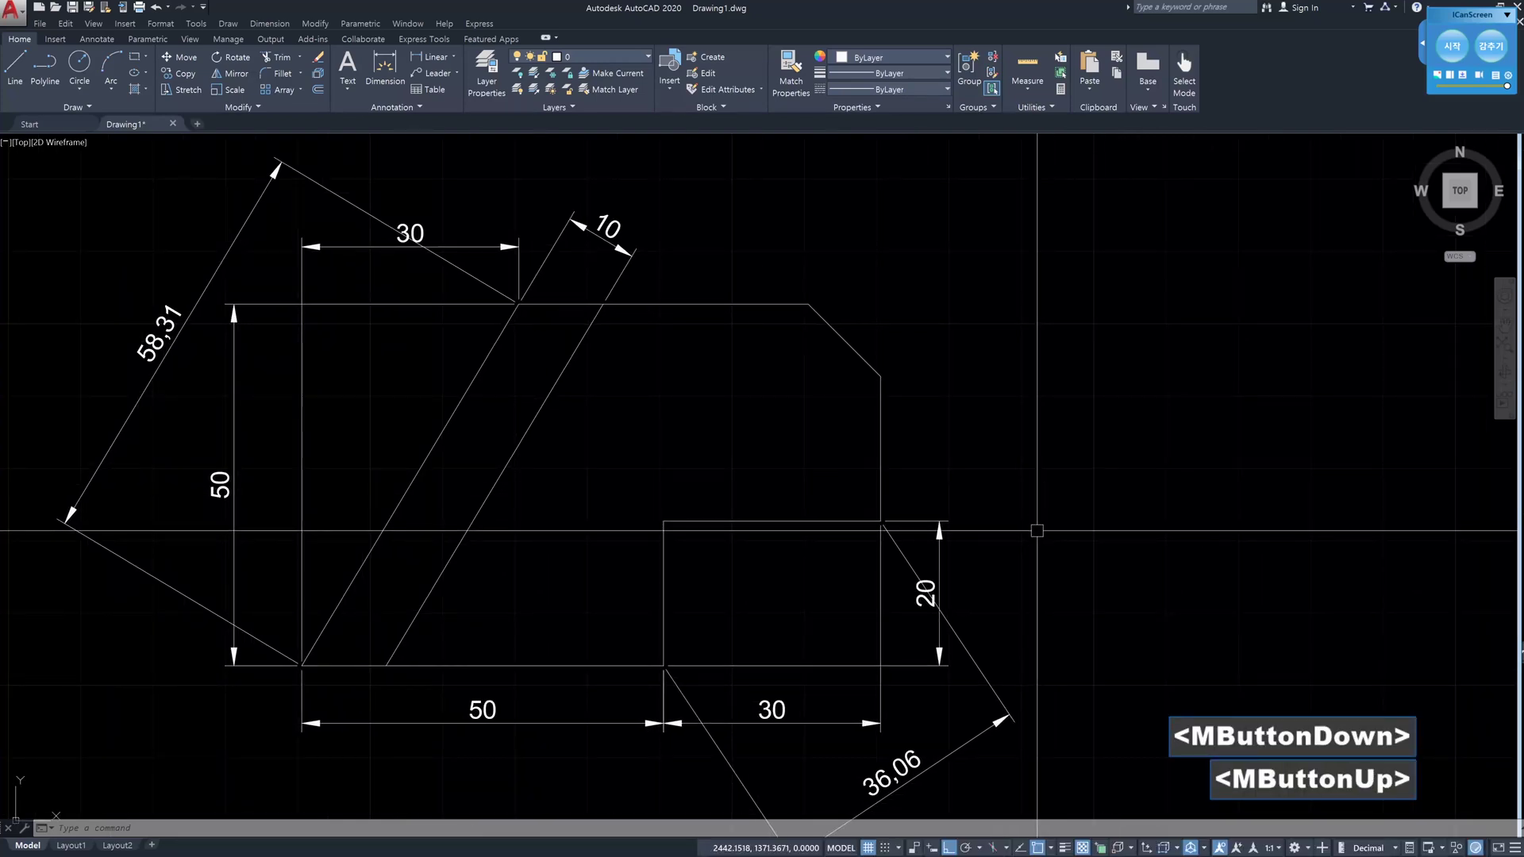
{"action": "key", "text": "Escape"}
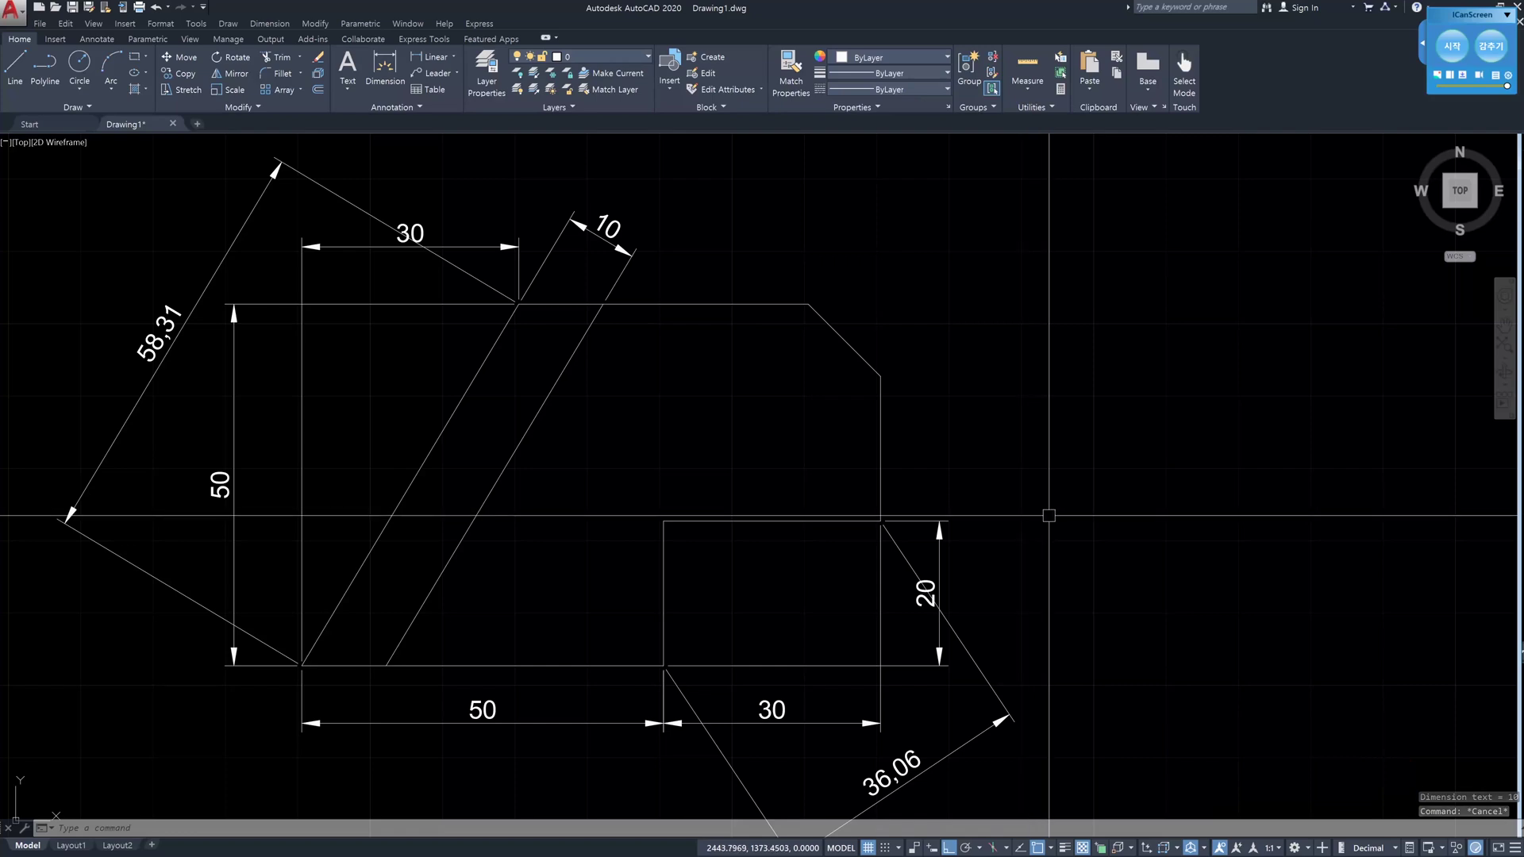
{"action": "type", "text": "dli"}
{"action": "key", "text": "Return"}
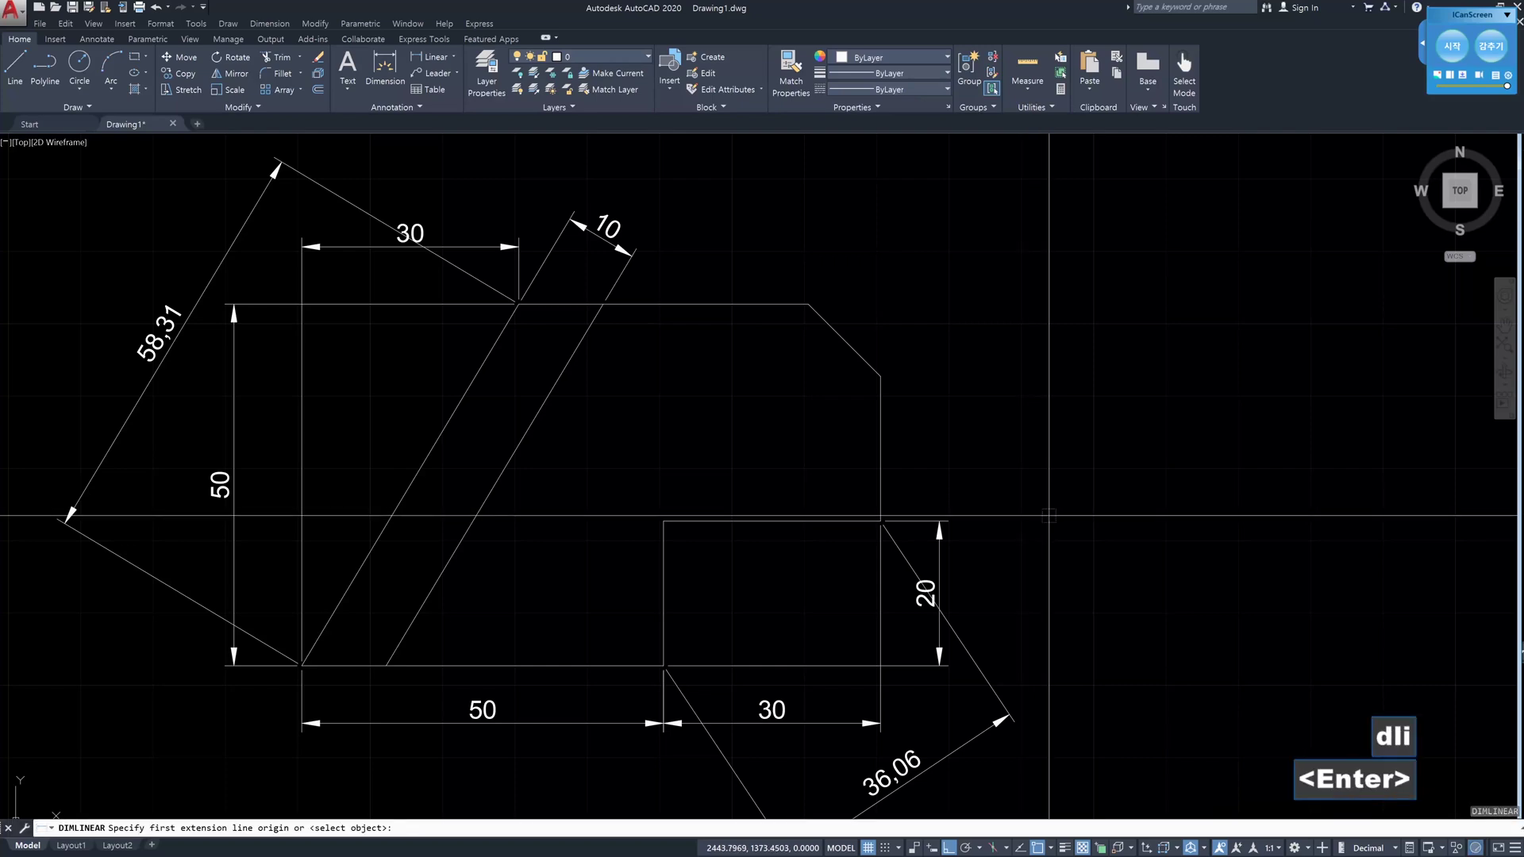
{"action": "left_click", "coordinate": [1025, 476]}
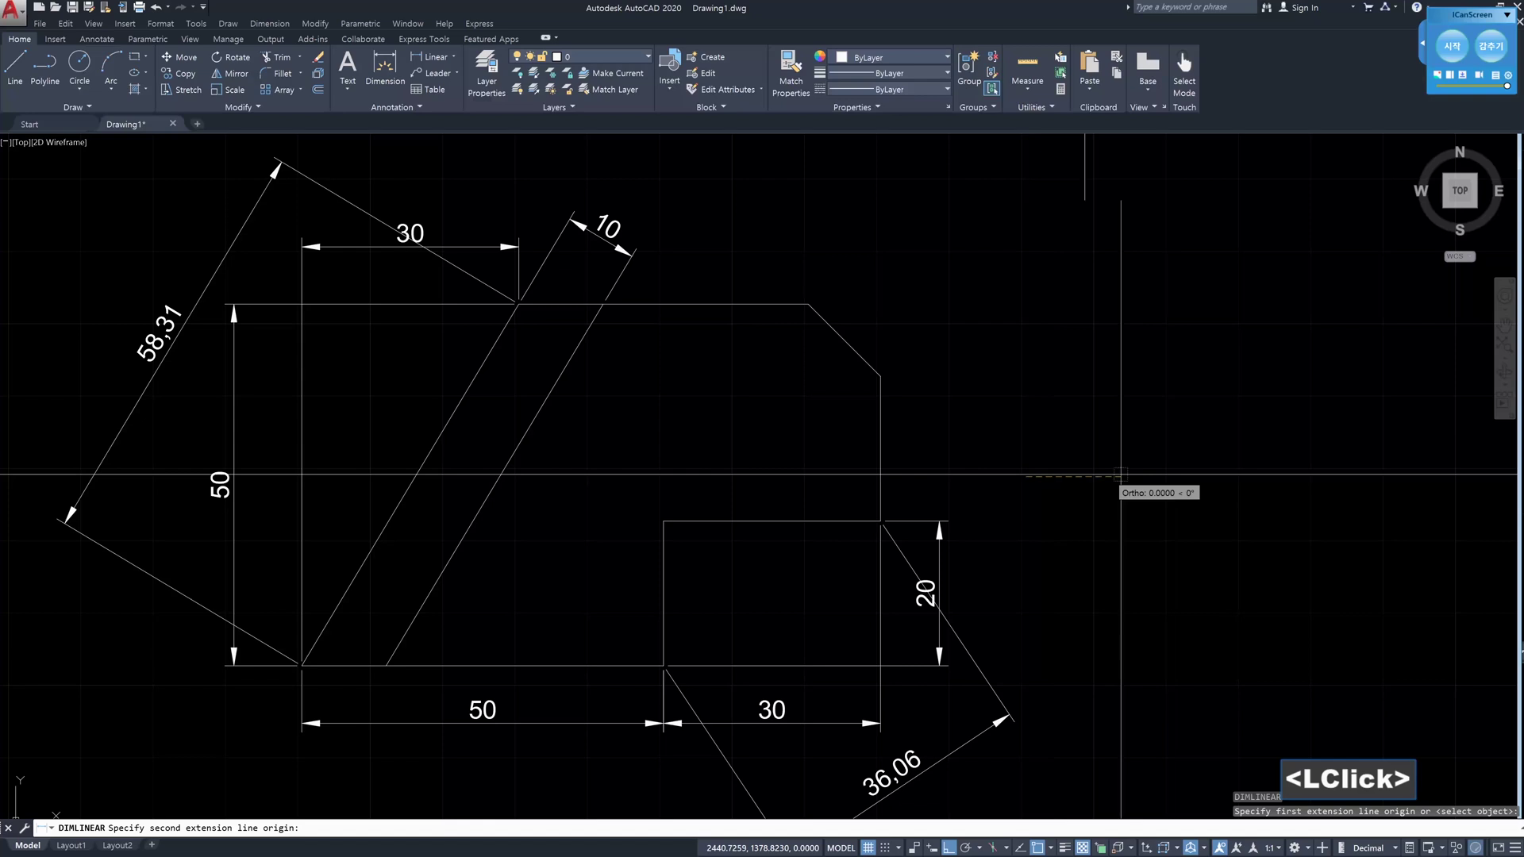
{"action": "left_click", "coordinate": [1183, 478]}
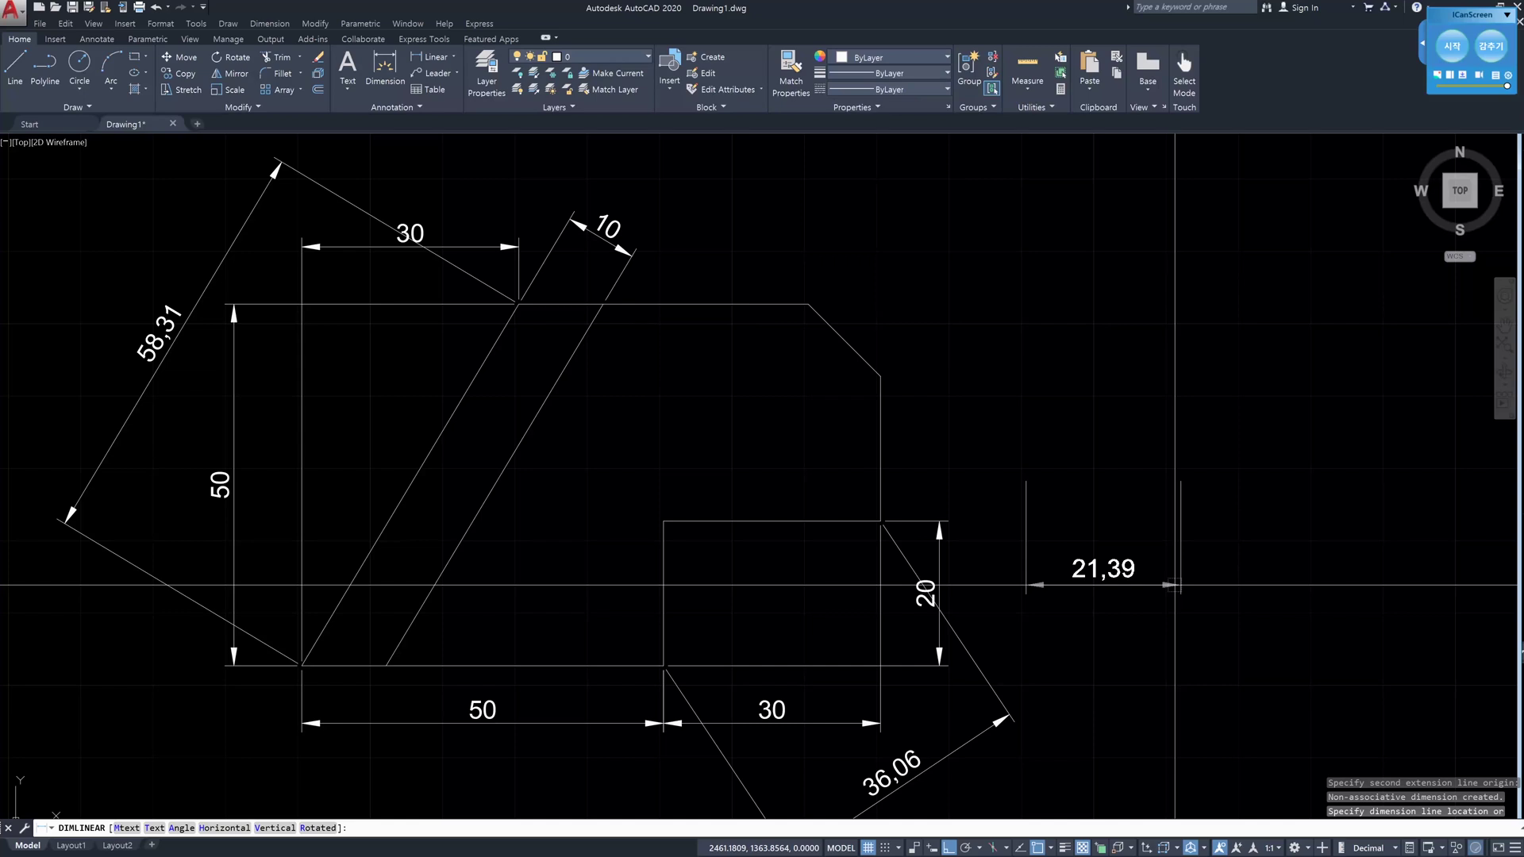
{"action": "type", "text": "m"}
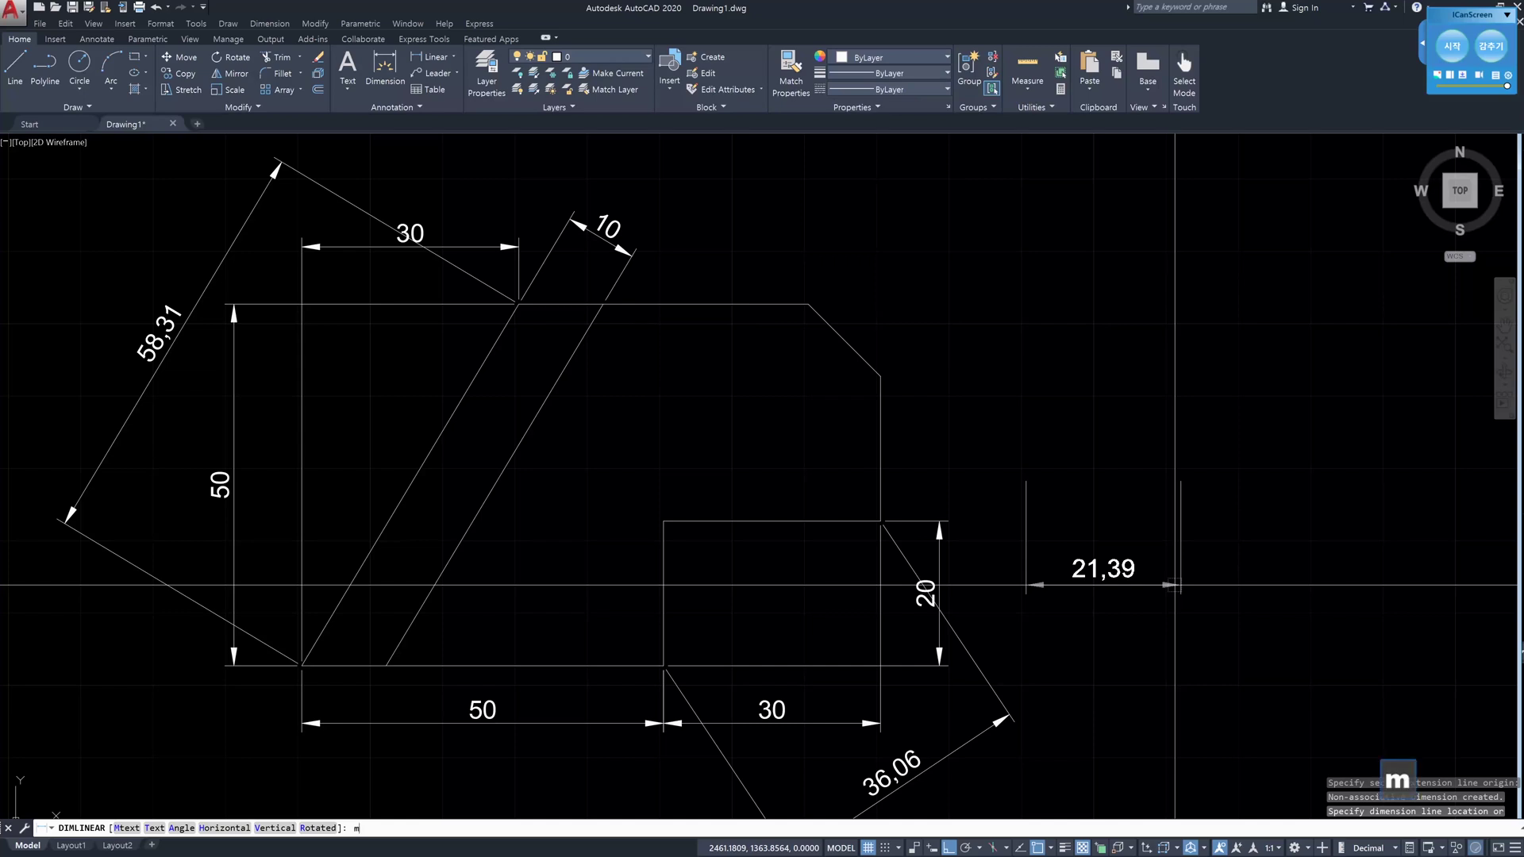
{"action": "key", "text": "Return"}
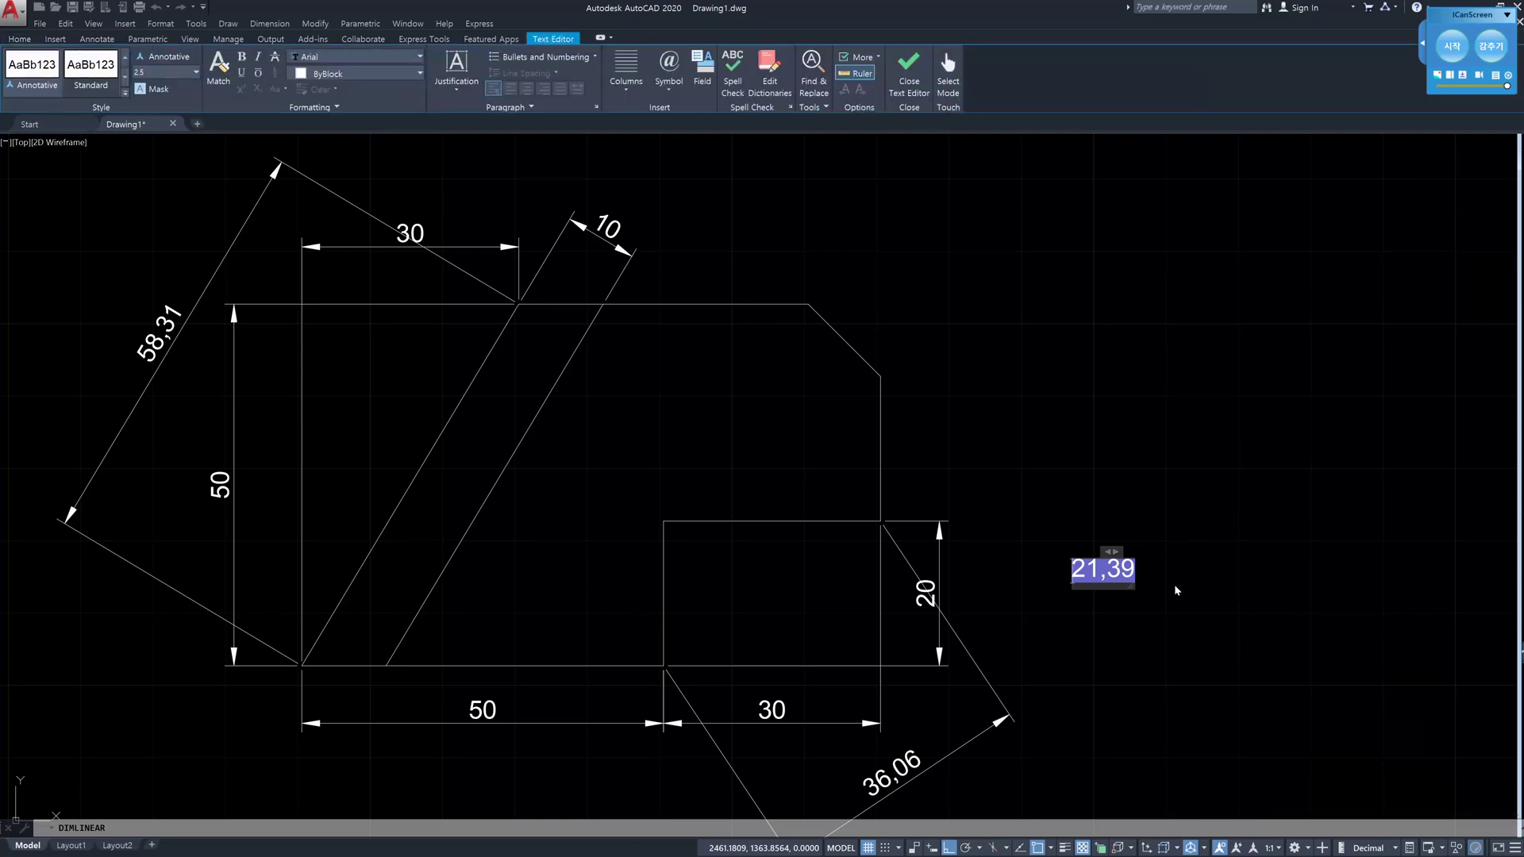
- Try the prefix 2- and the suffix -ffff around the measured value in the dimension text, without placing the dimension
{"action": "type", "text": "aaa"}
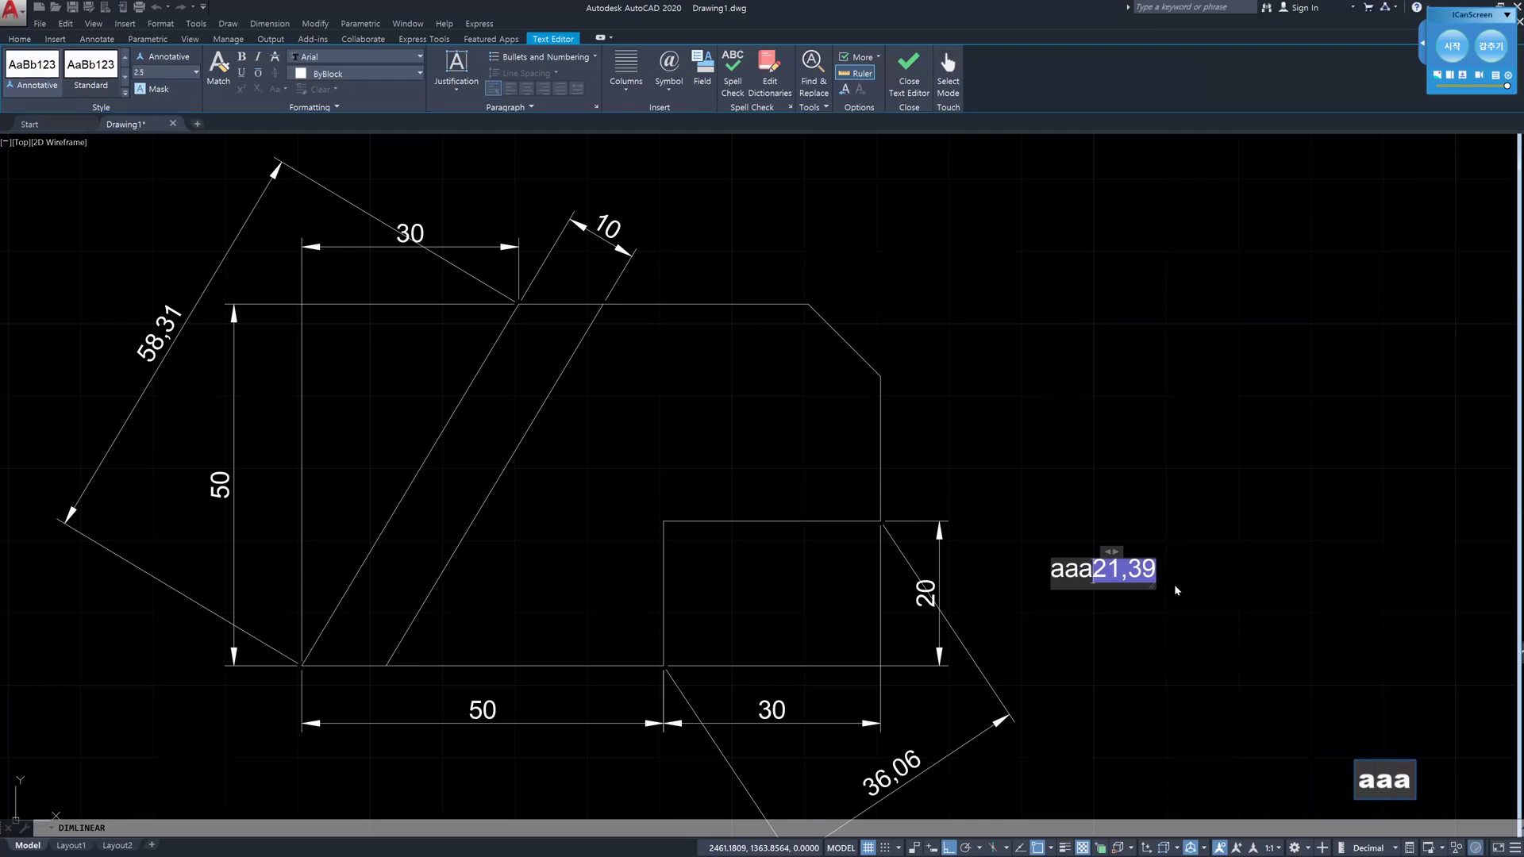
{"action": "key", "text": "BackSpace"}
{"action": "key", "text": "BackSpace"}
{"action": "key", "text": "BackSpace"}
{"action": "type", "text": "2-"}
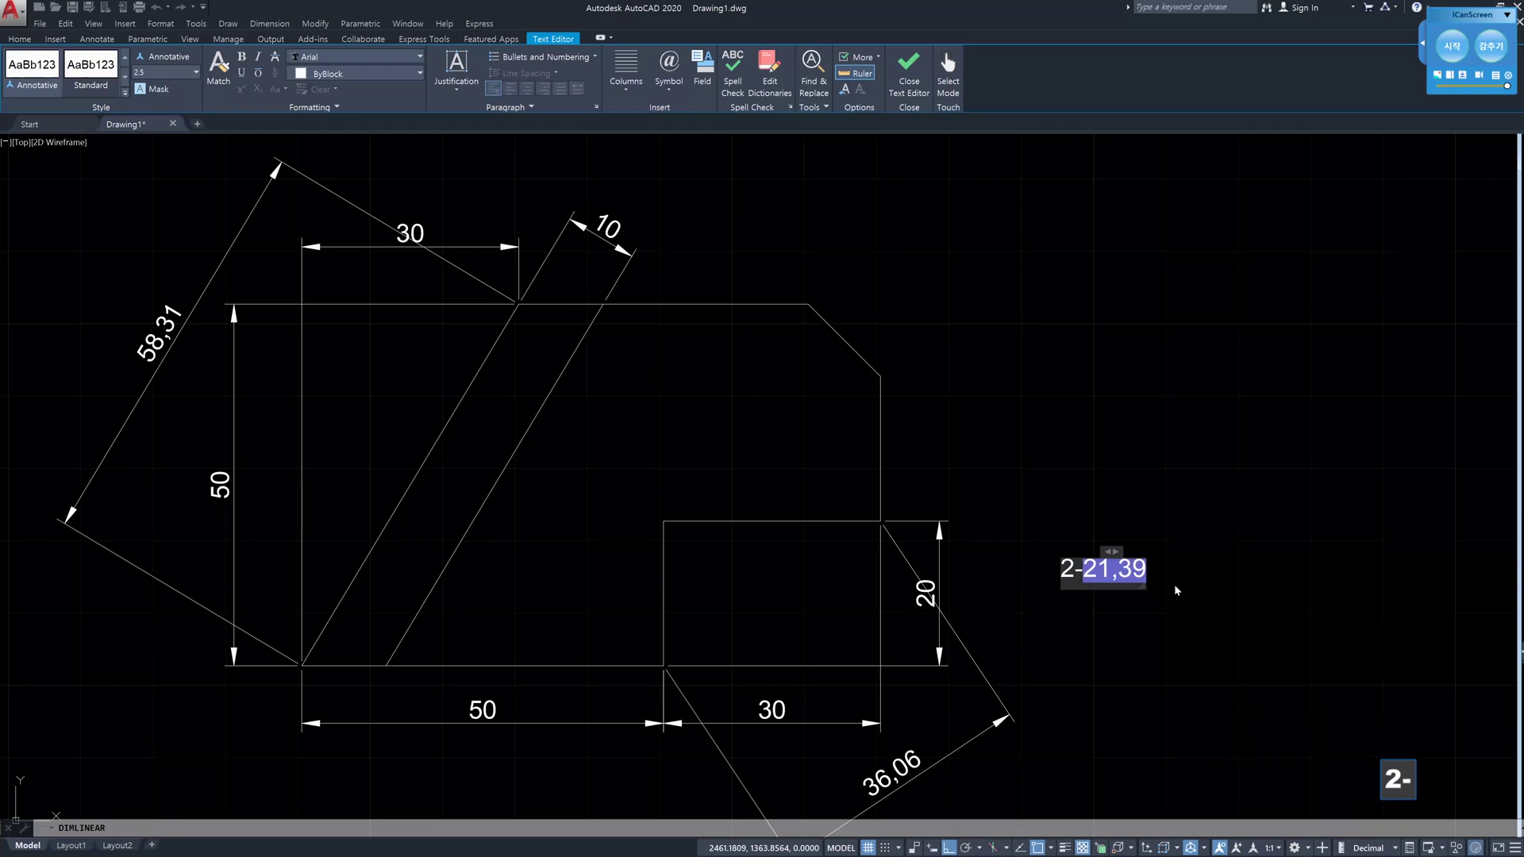
{"action": "key", "text": "Right"}
{"action": "key", "text": "Right"}
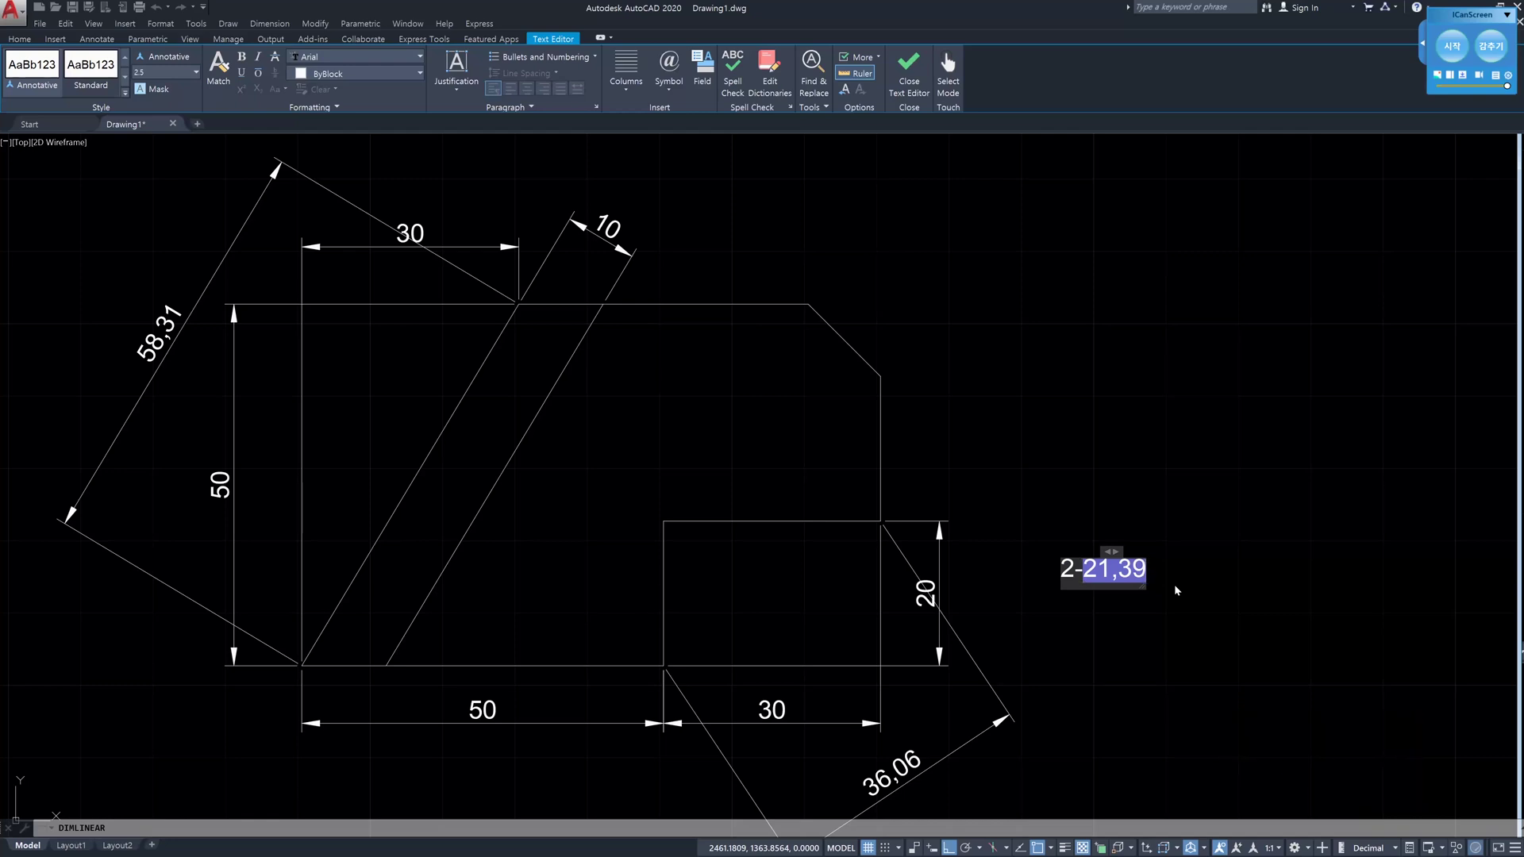
{"action": "type", "text": "-ffff"}
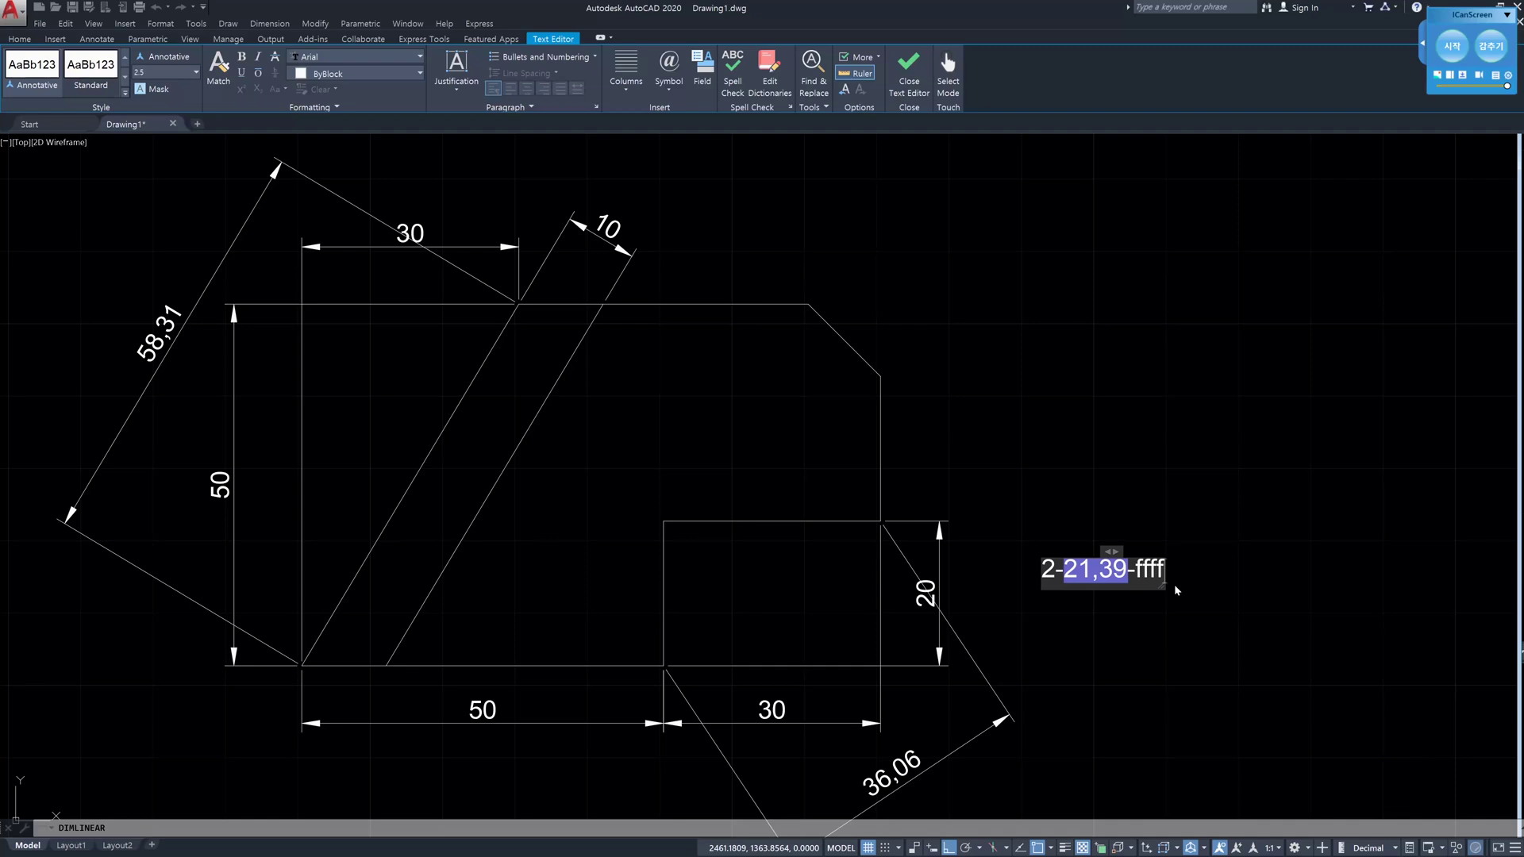
{"action": "left_click", "coordinate": [1211, 554]}
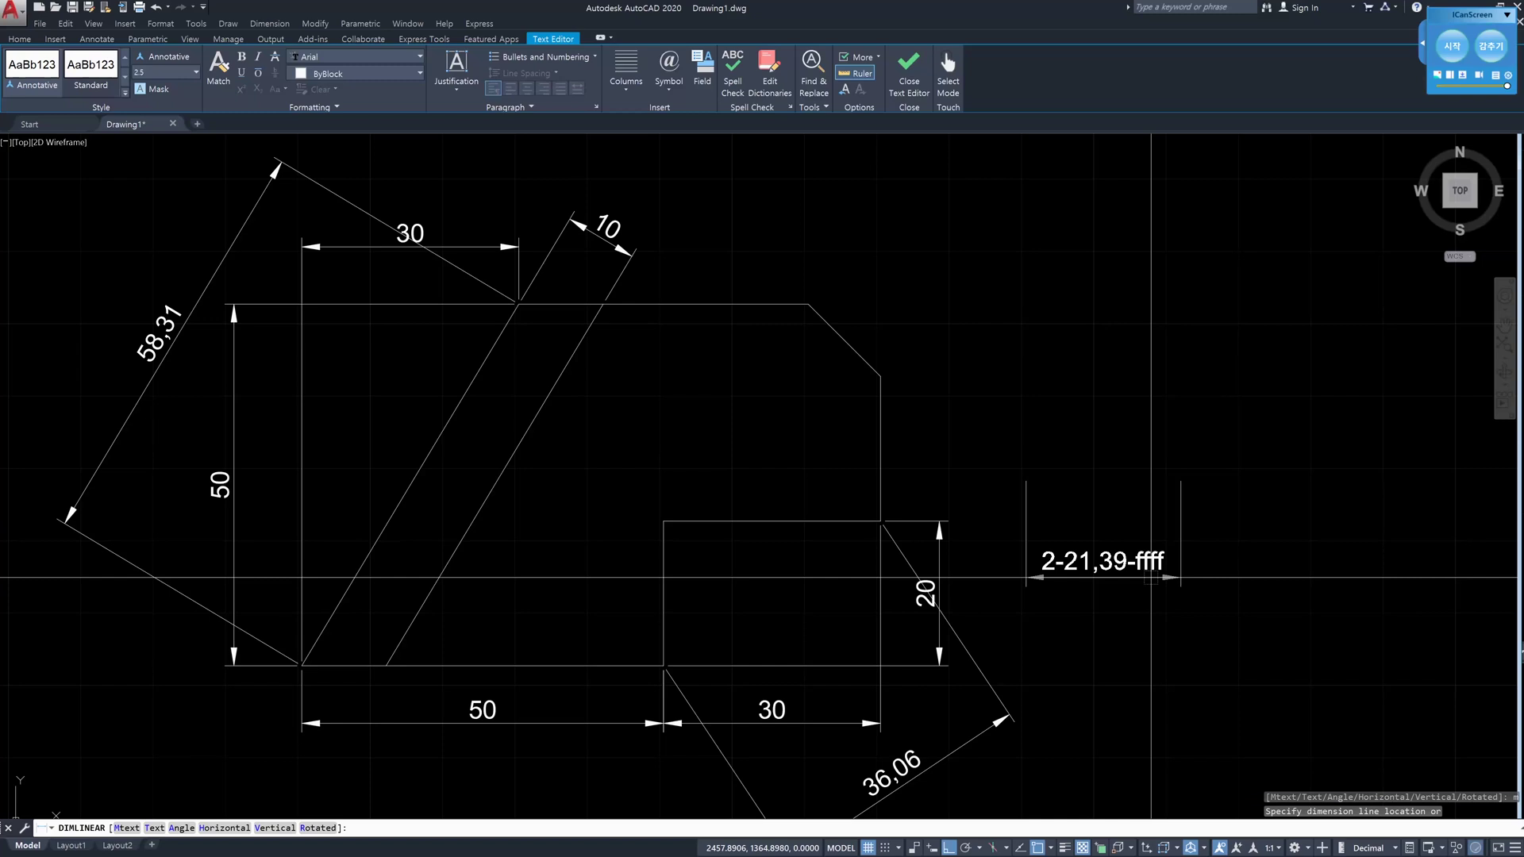
{"action": "key", "text": "Escape"}
{"action": "key", "text": "Escape"}
- Start a horizontal linear dimension about 19.63 long right of the outline and override its text with 1234 using the Text option
{"action": "type", "text": "dli"}
{"action": "key", "text": "Return"}
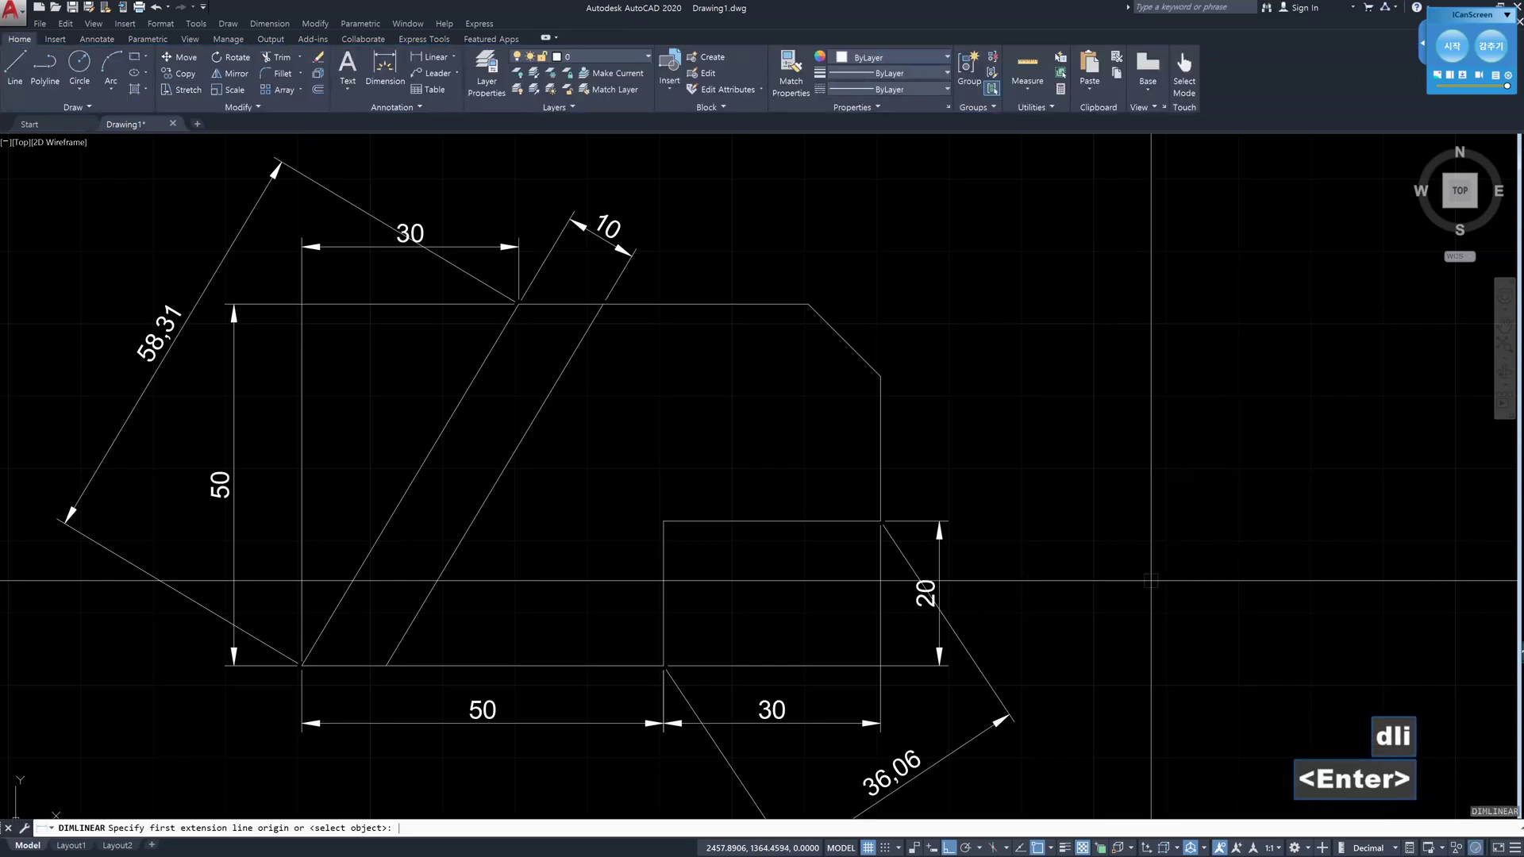
{"action": "left_click", "coordinate": [1052, 546]}
{"action": "left_click", "coordinate": [1190, 548]}
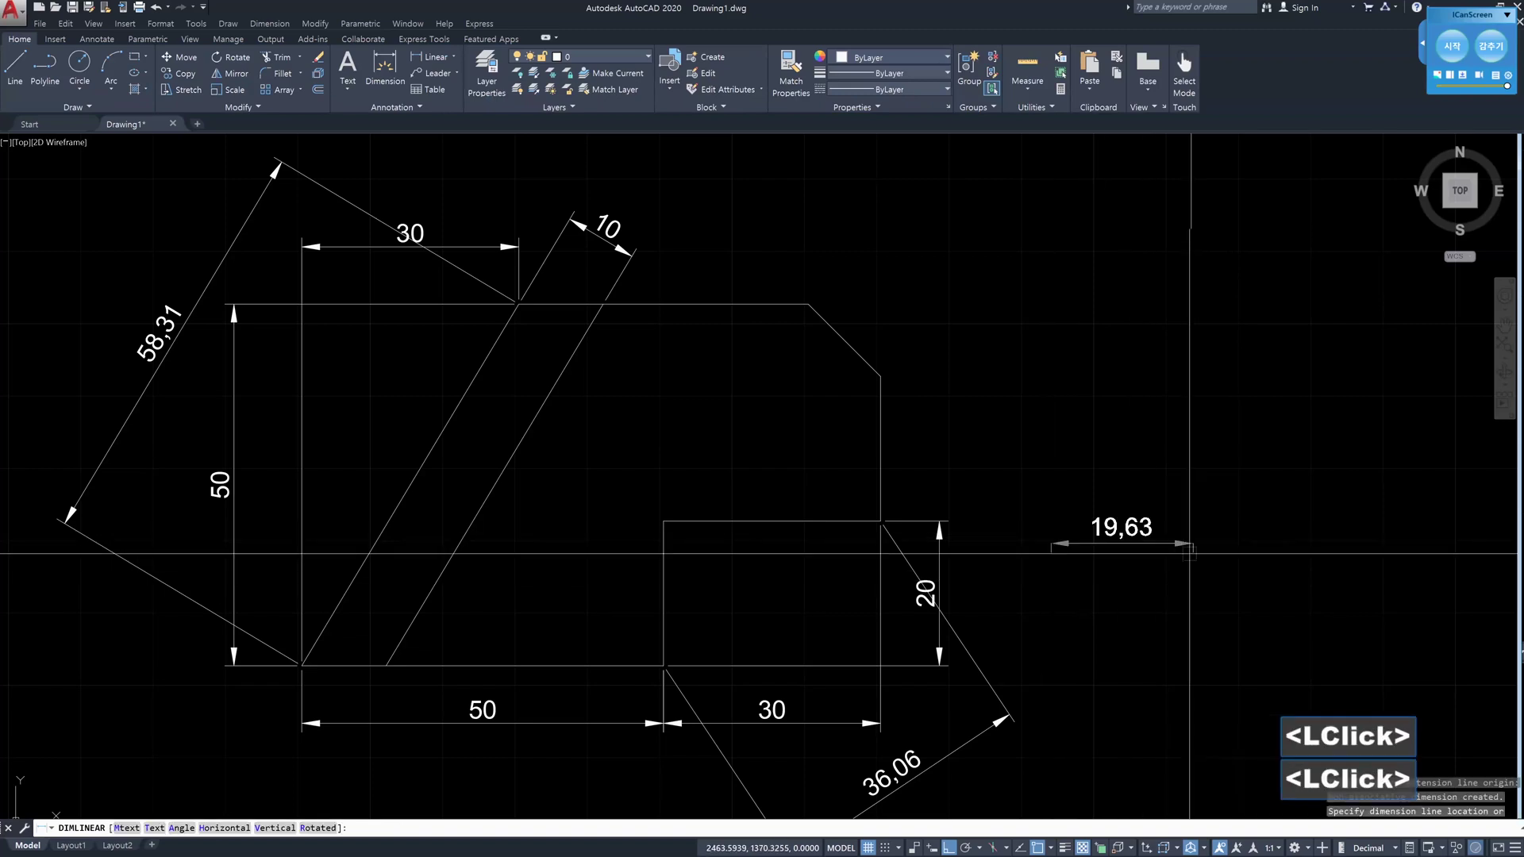
{"action": "type", "text": "t"}
{"action": "key", "text": "Return"}
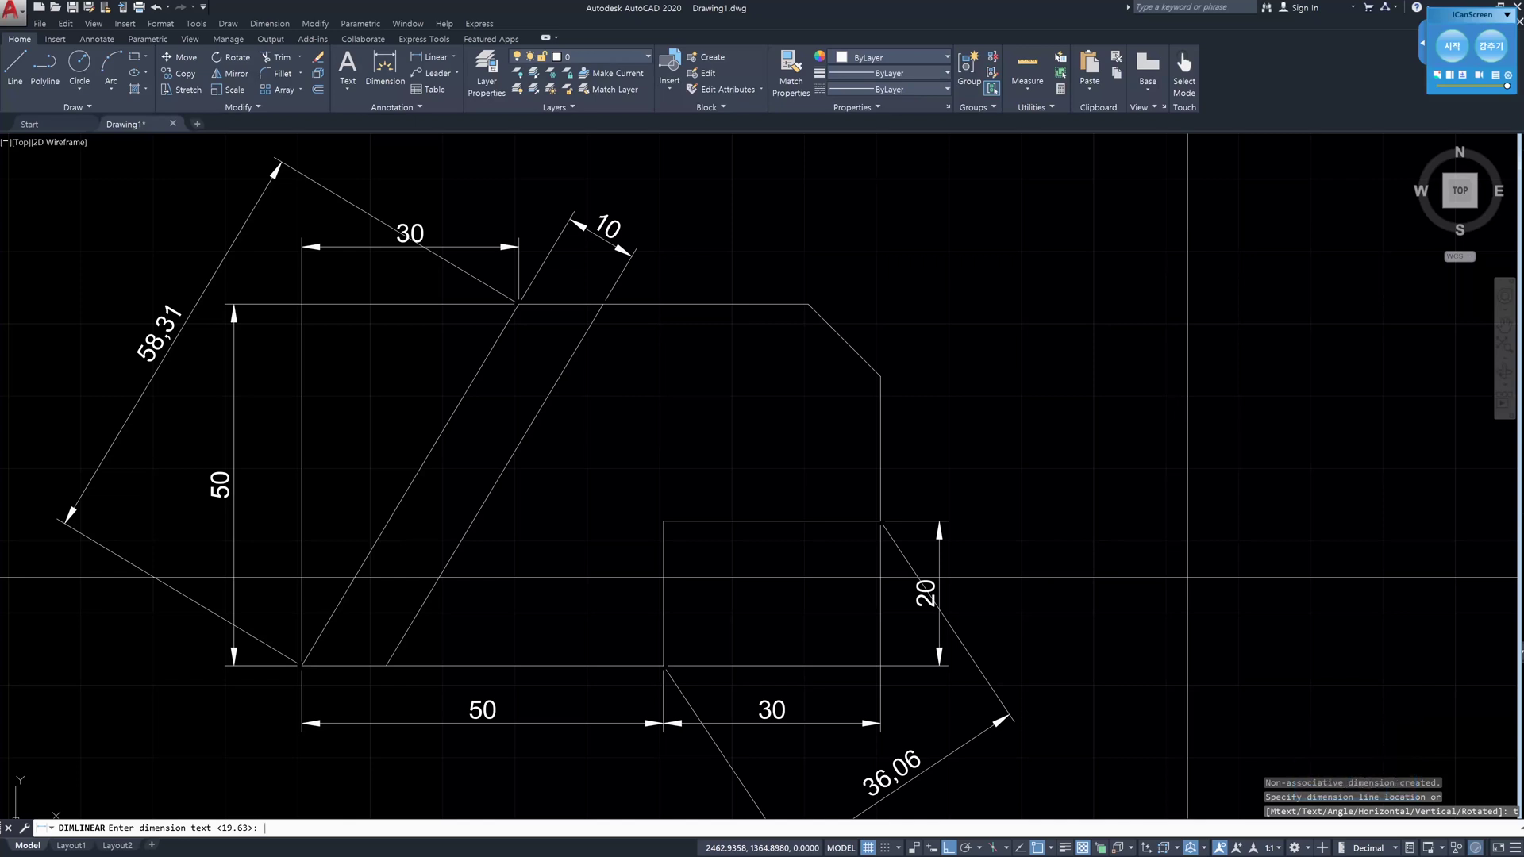
{"action": "type", "text": "1234"}
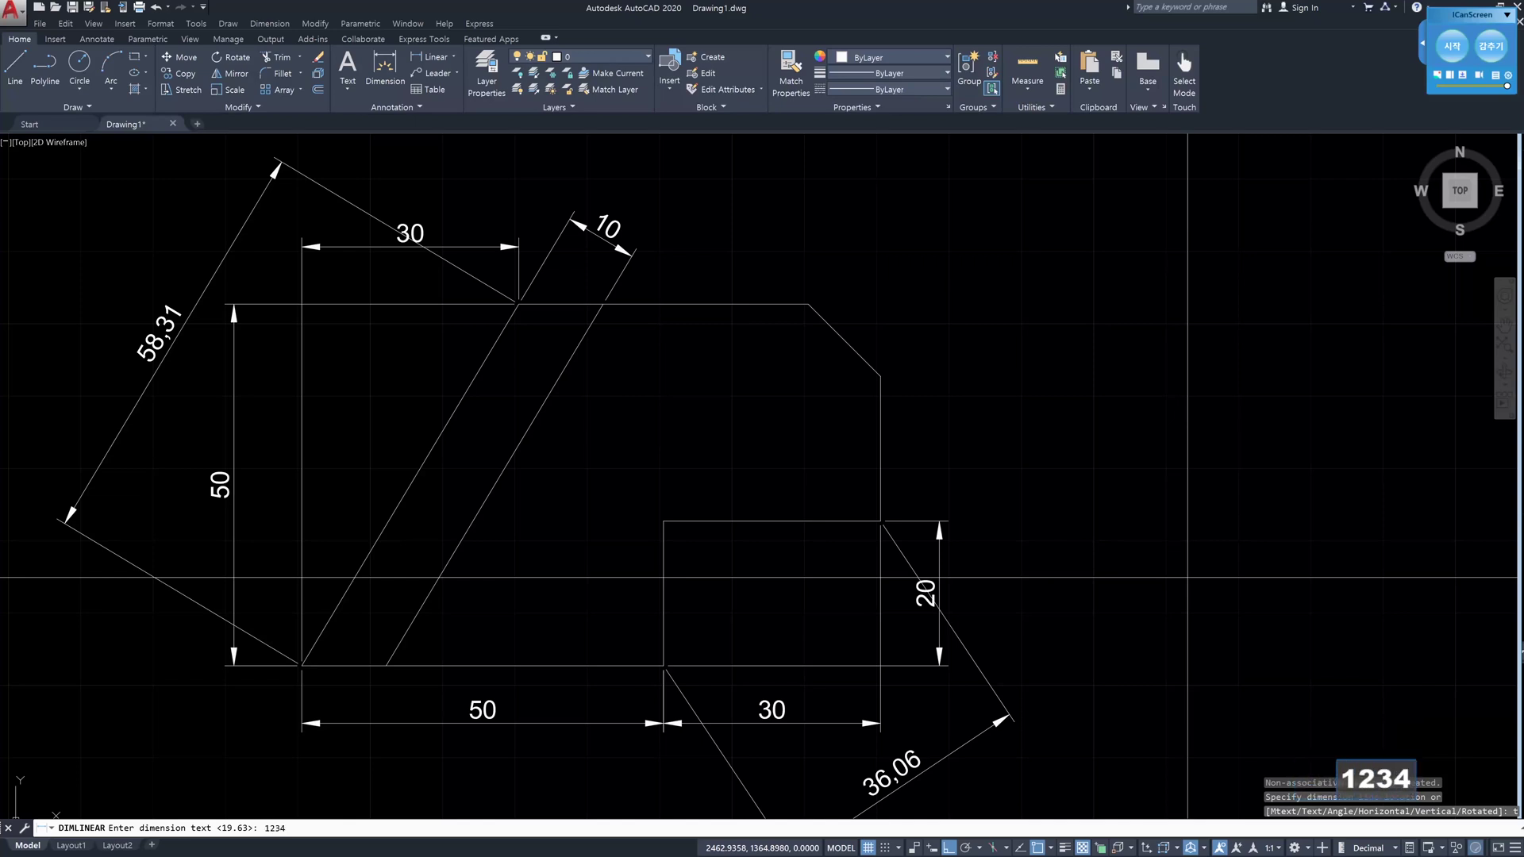
{"action": "key", "text": "Return"}
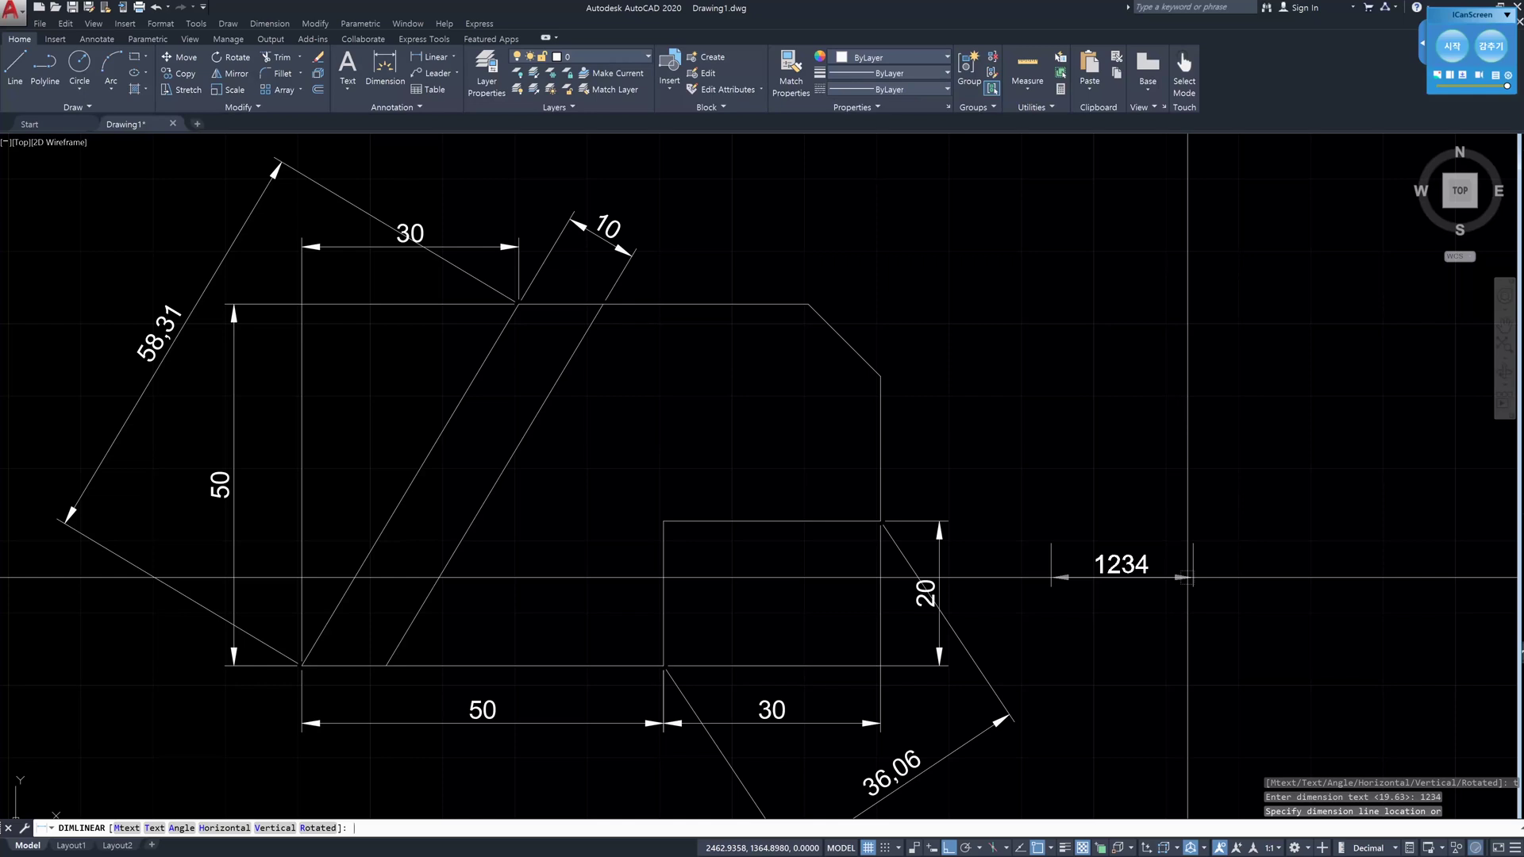
- Try 1234<> as the text override to combine 1234 with the measured value, without placing the dimension
{"action": "type", "text": "t"}
{"action": "key", "text": "Return"}
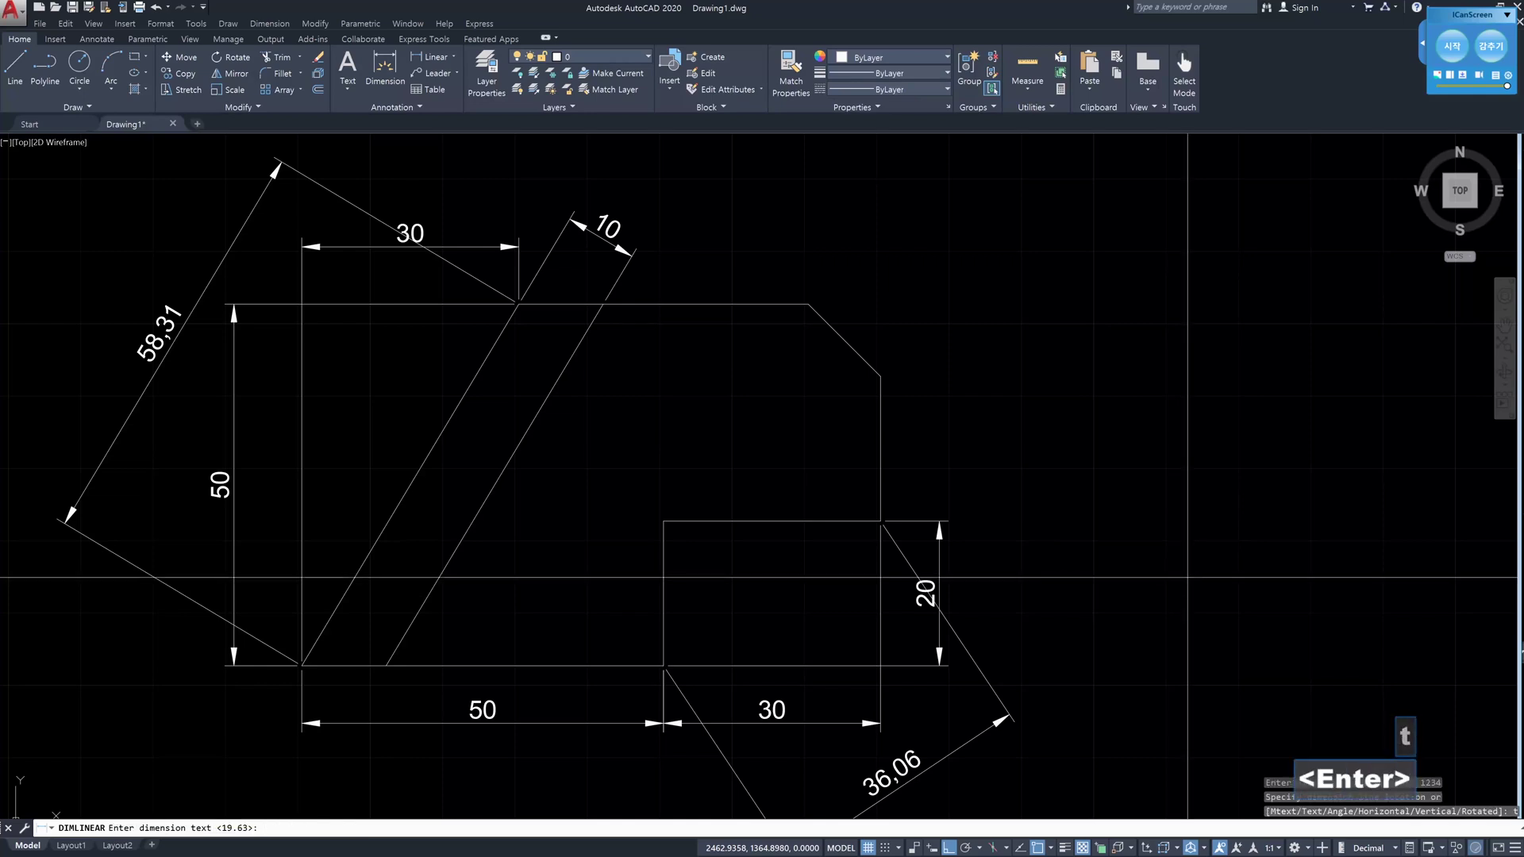
{"action": "type", "text": "1234"}
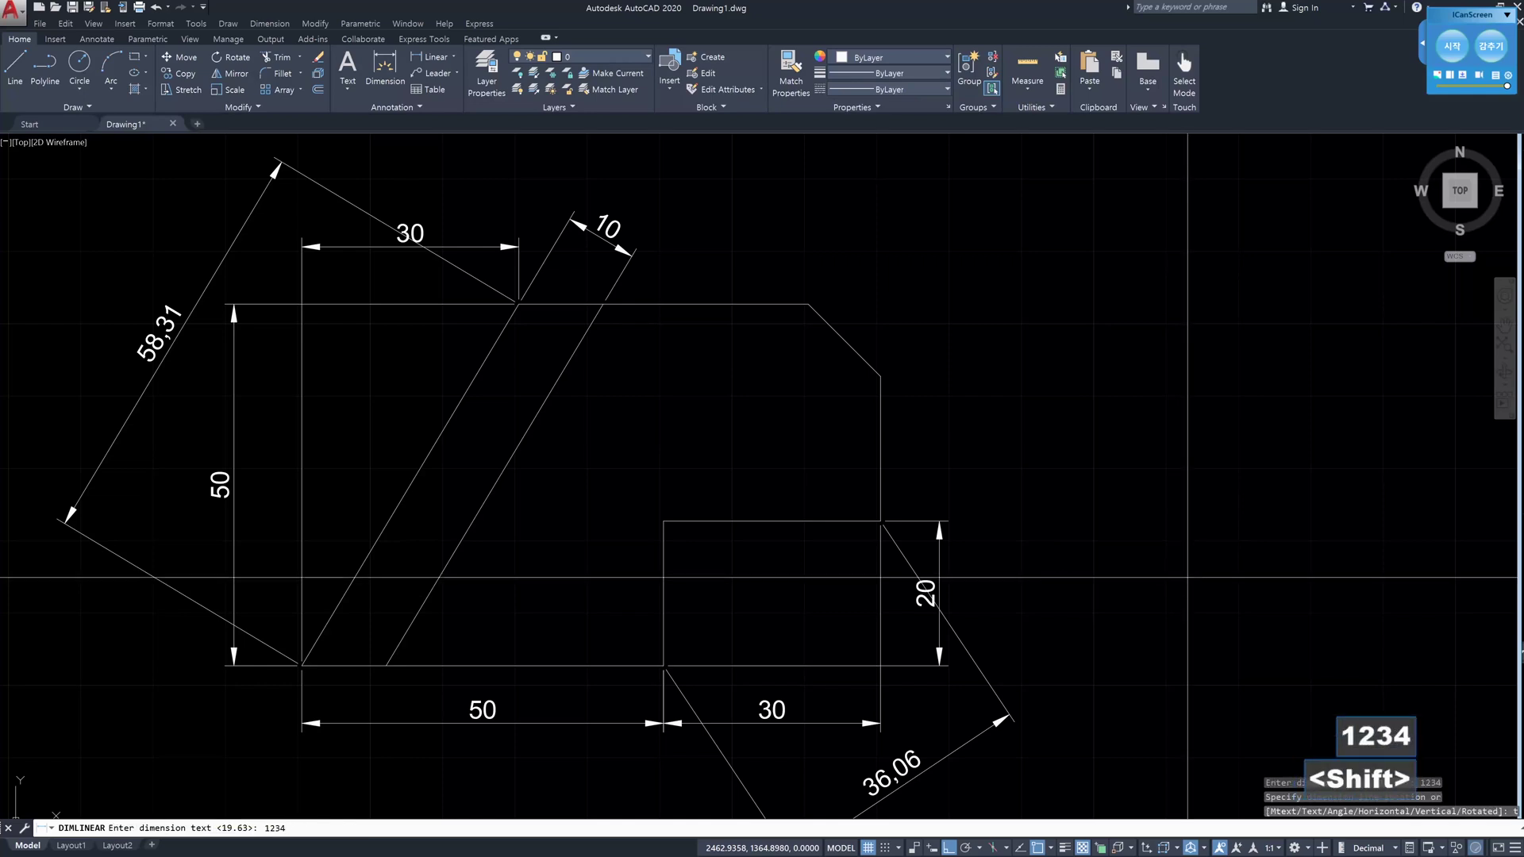
{"action": "type", "text": "<>"}
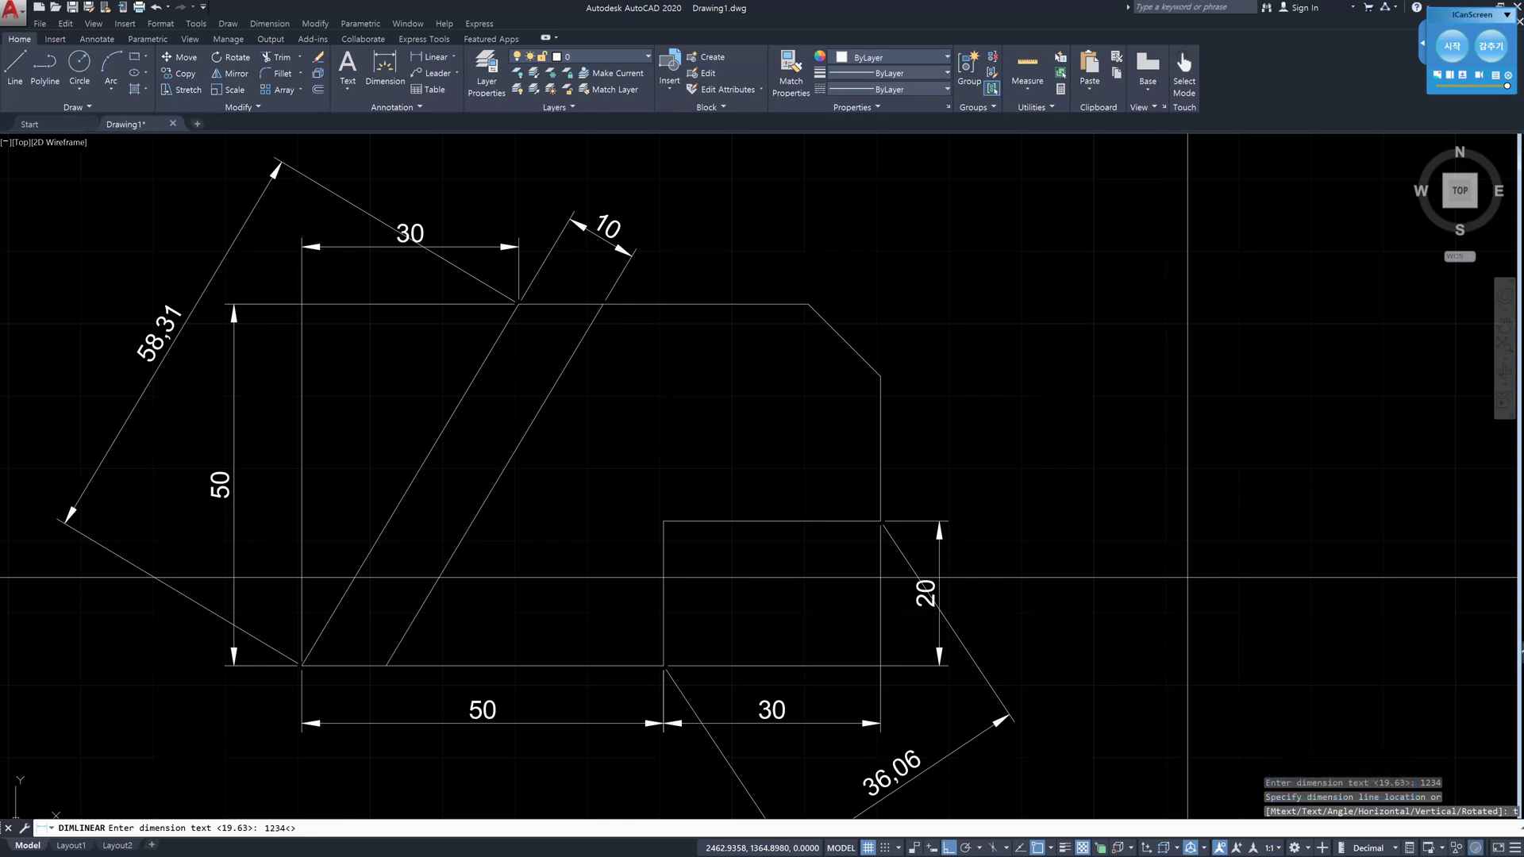
{"action": "key", "text": "Return"}
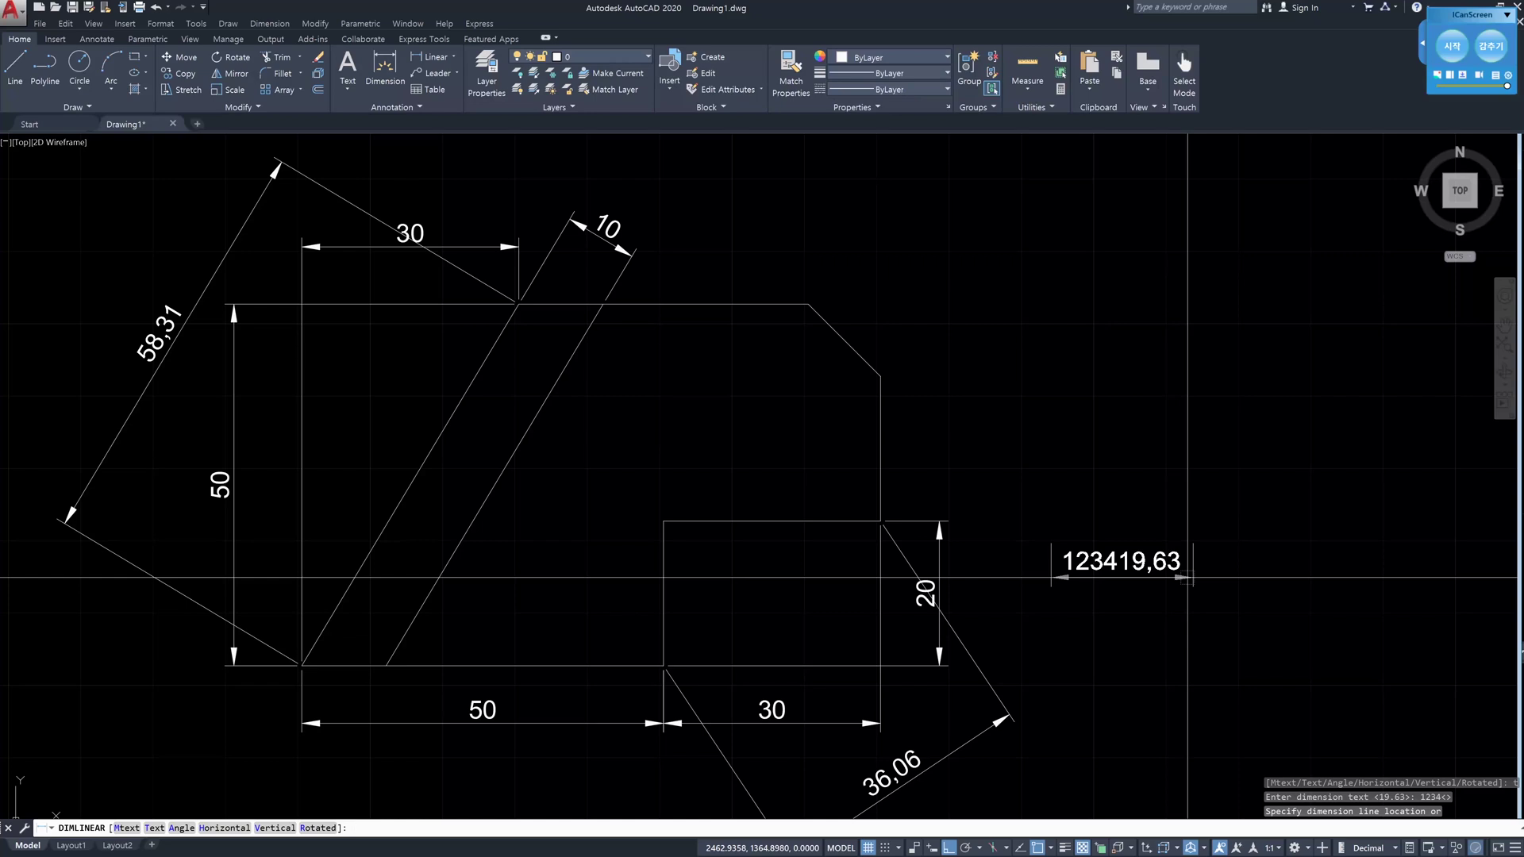
{"action": "key", "text": "Escape"}
{"action": "key", "text": "Escape"}
- Start a horizontal linear dimension about 16.78 long right of the outline and set its text to 2-<> with the Text option
{"action": "type", "text": "dli"}
{"action": "key", "text": "Return"}
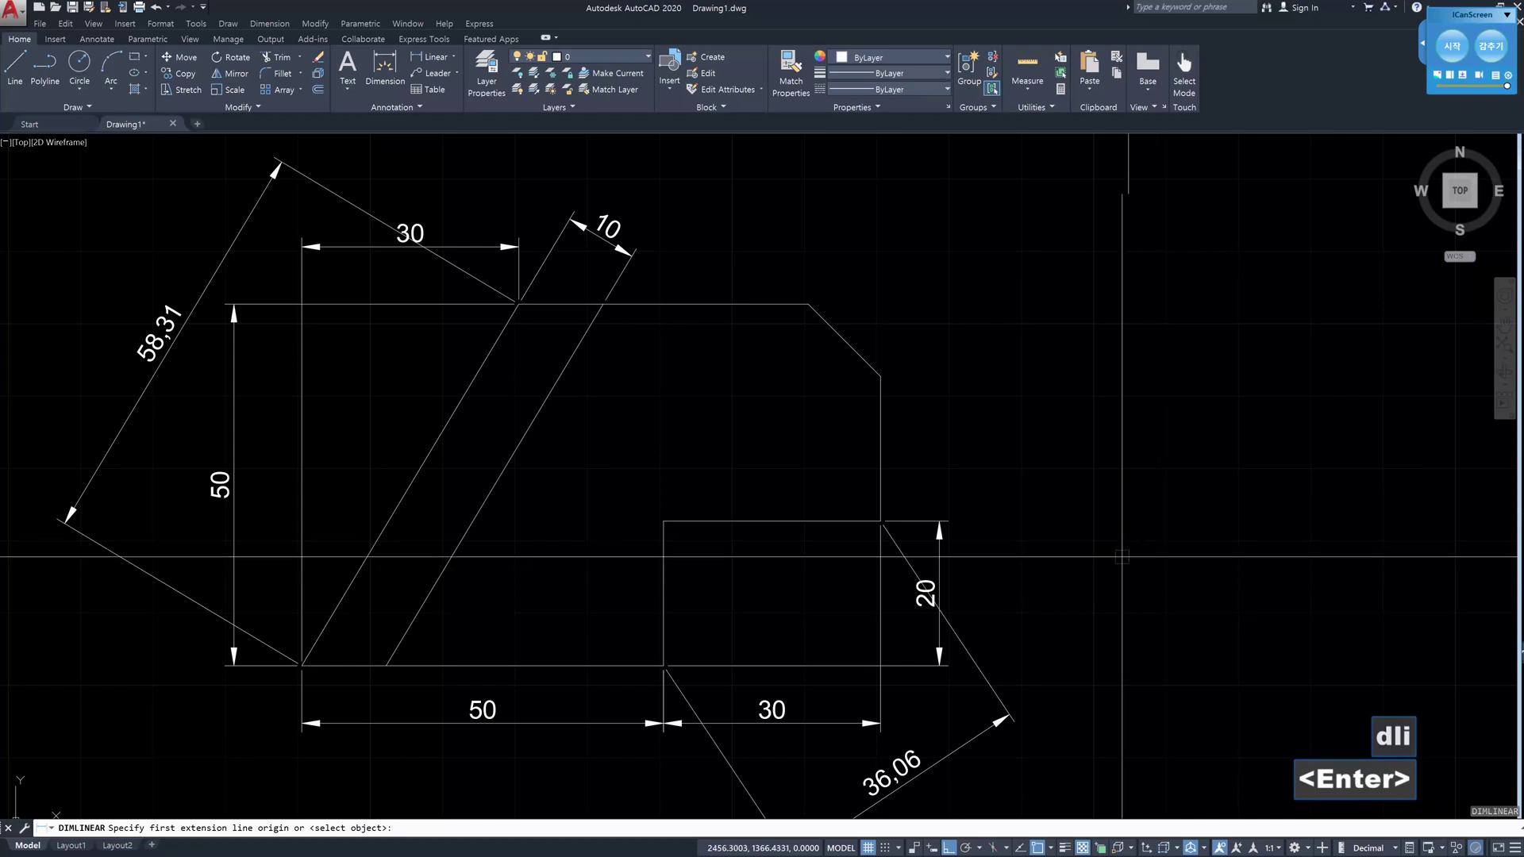
{"action": "left_click", "coordinate": [1081, 549]}
{"action": "left_click", "coordinate": [1200, 549]}
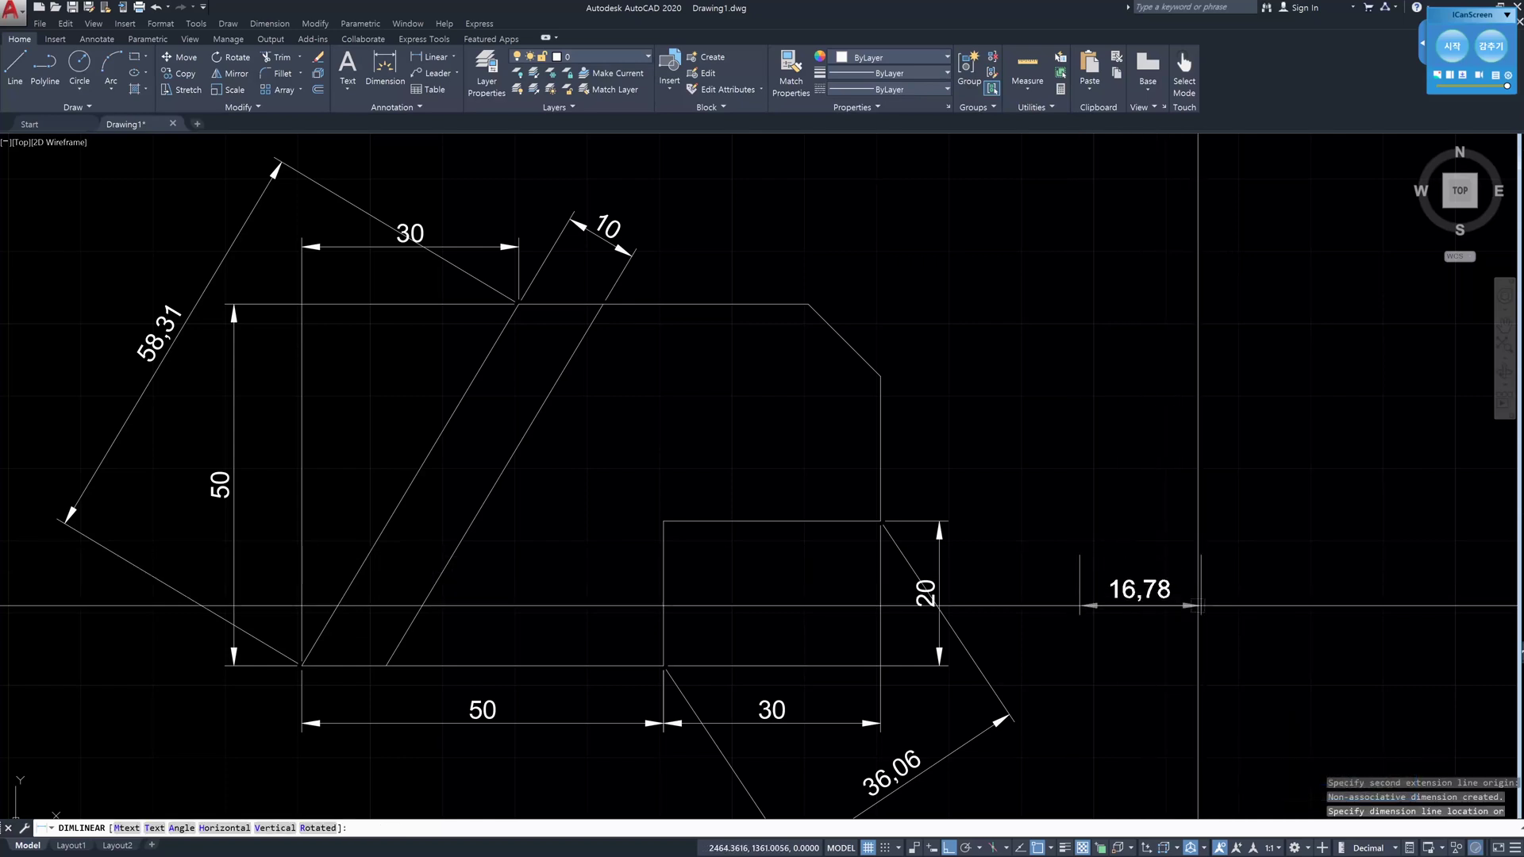
{"action": "type", "text": "t"}
{"action": "key", "text": "Return"}
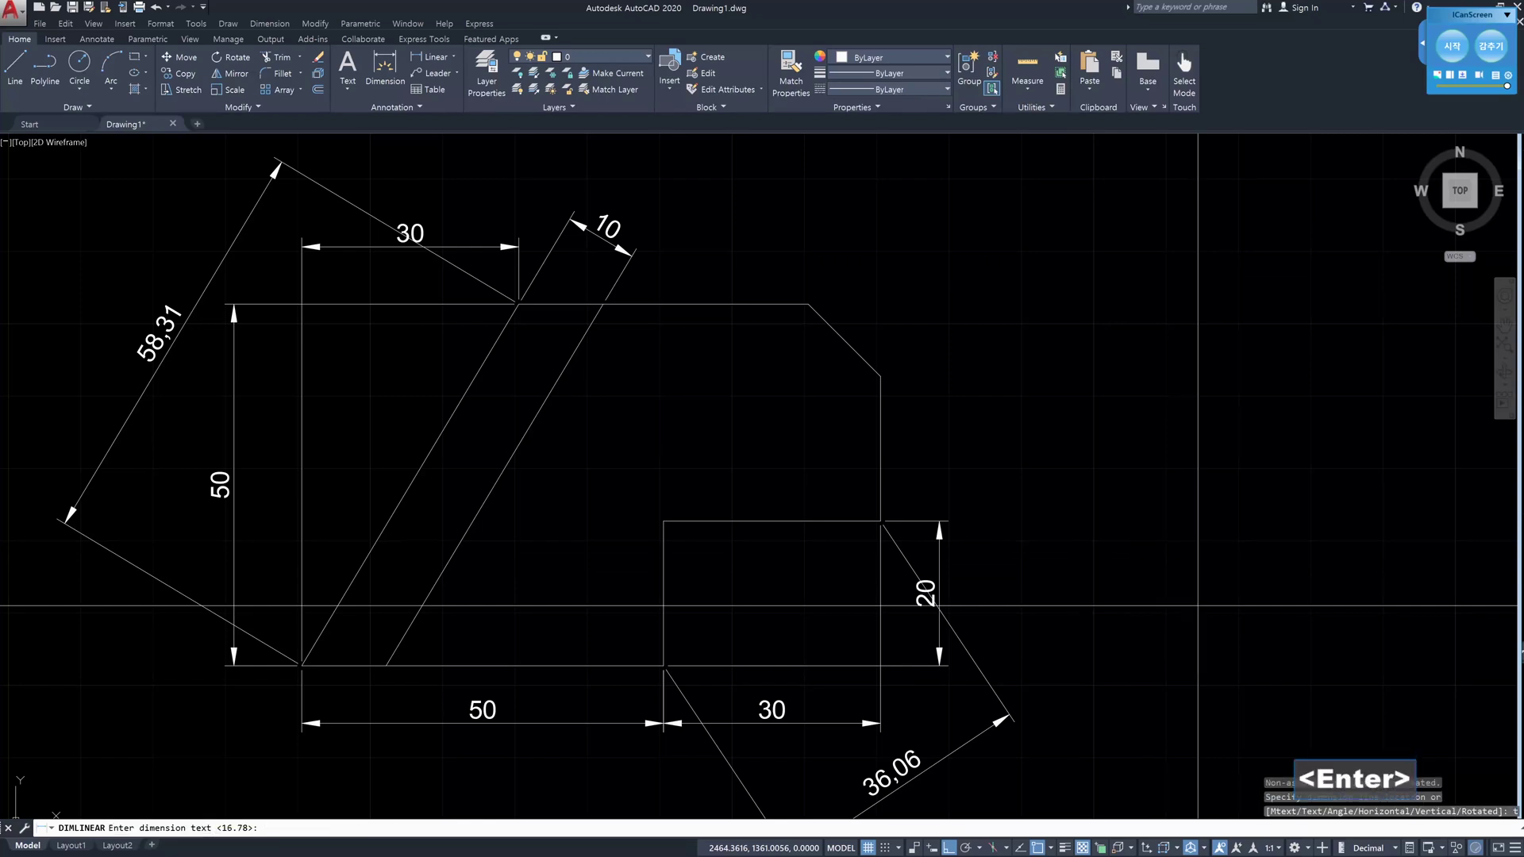
{"action": "type", "text": "2-"}
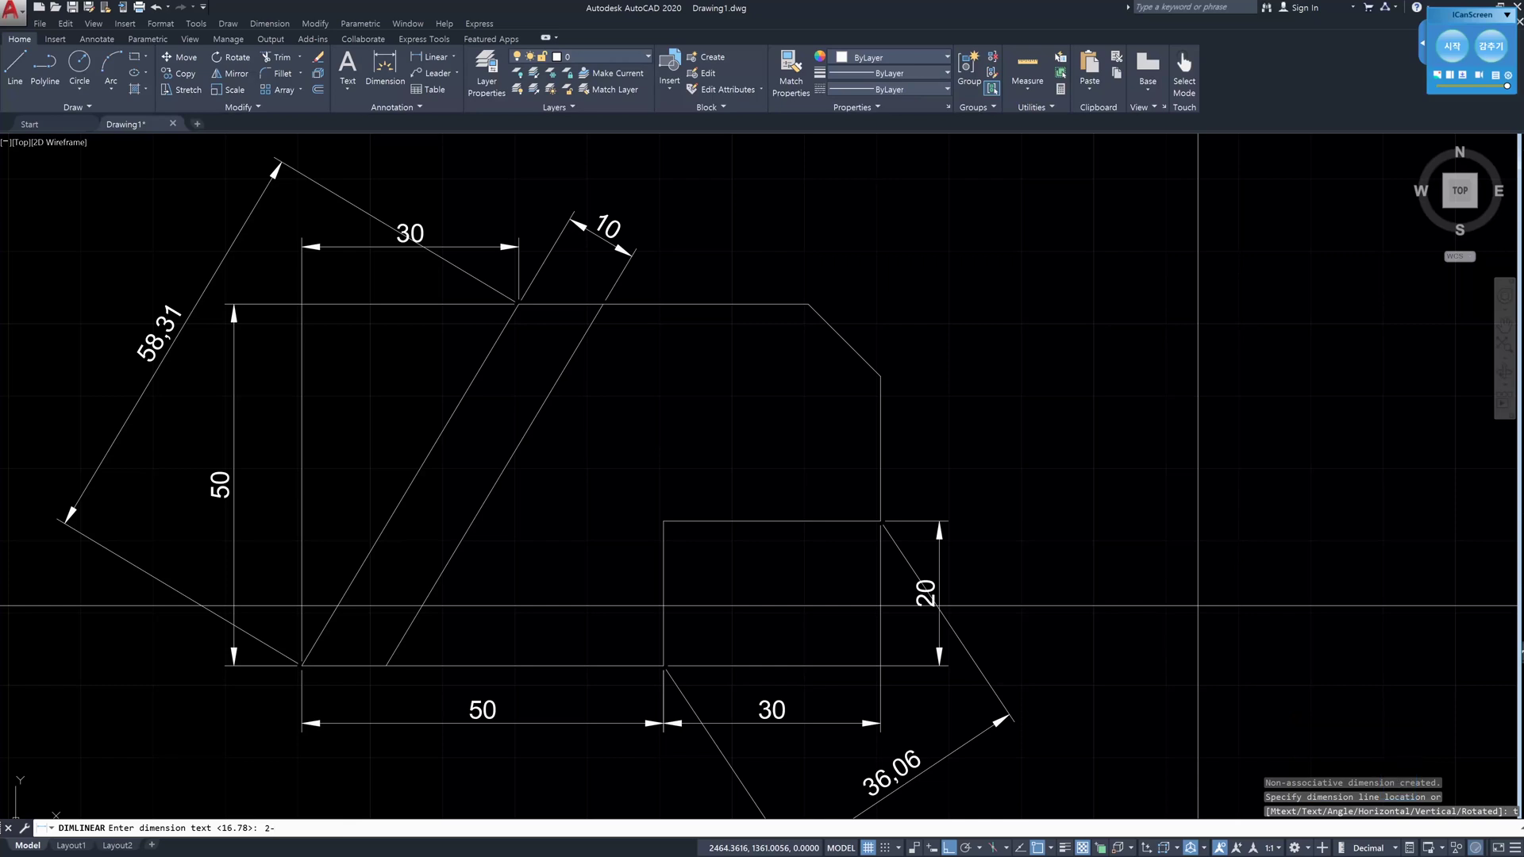
{"action": "key", "text": "shift"}
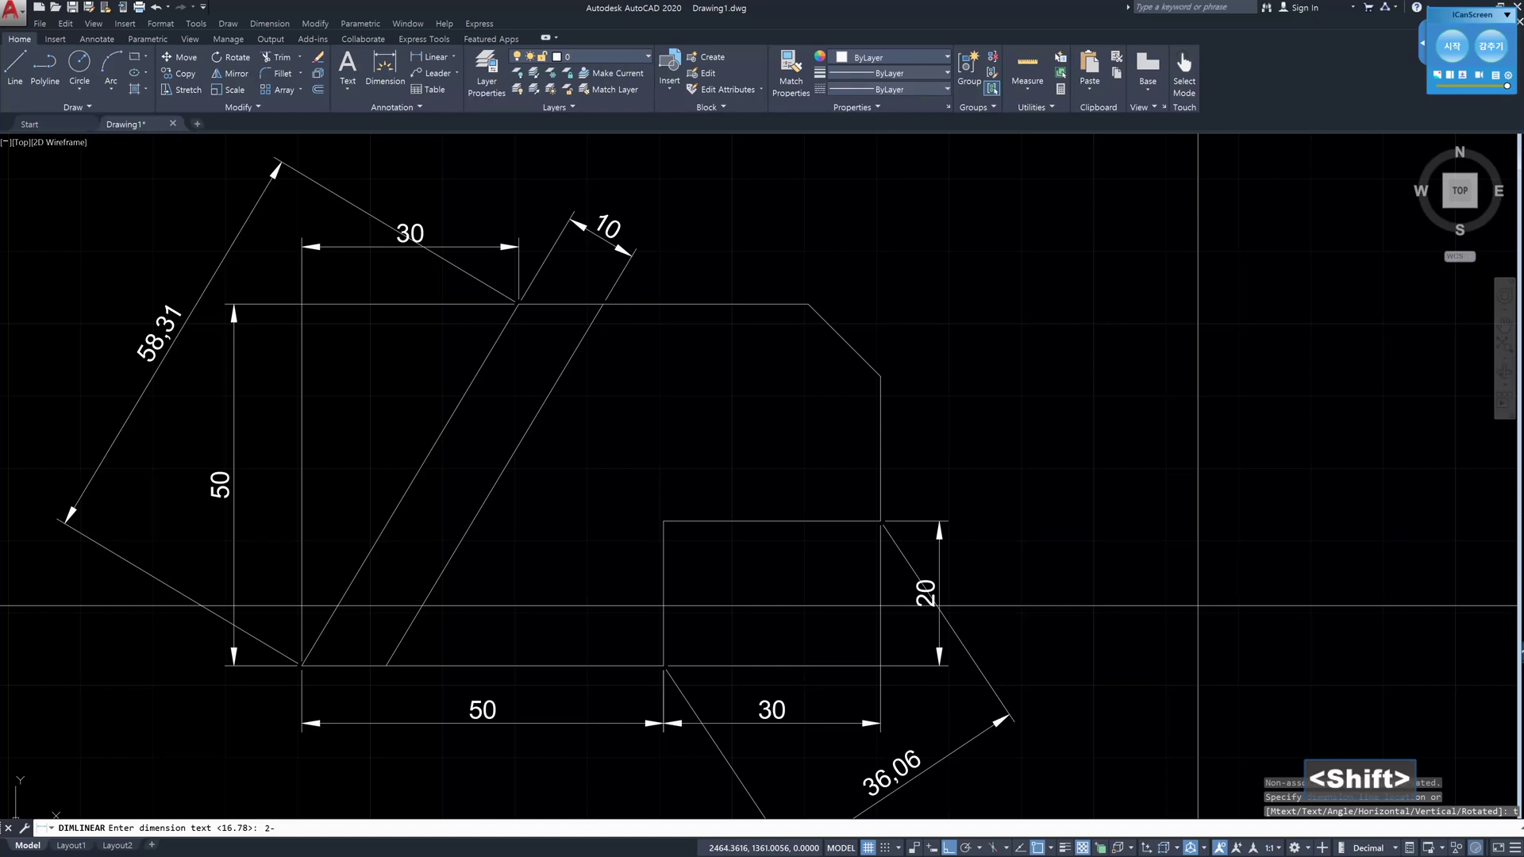
{"action": "type", "text": "<>"}
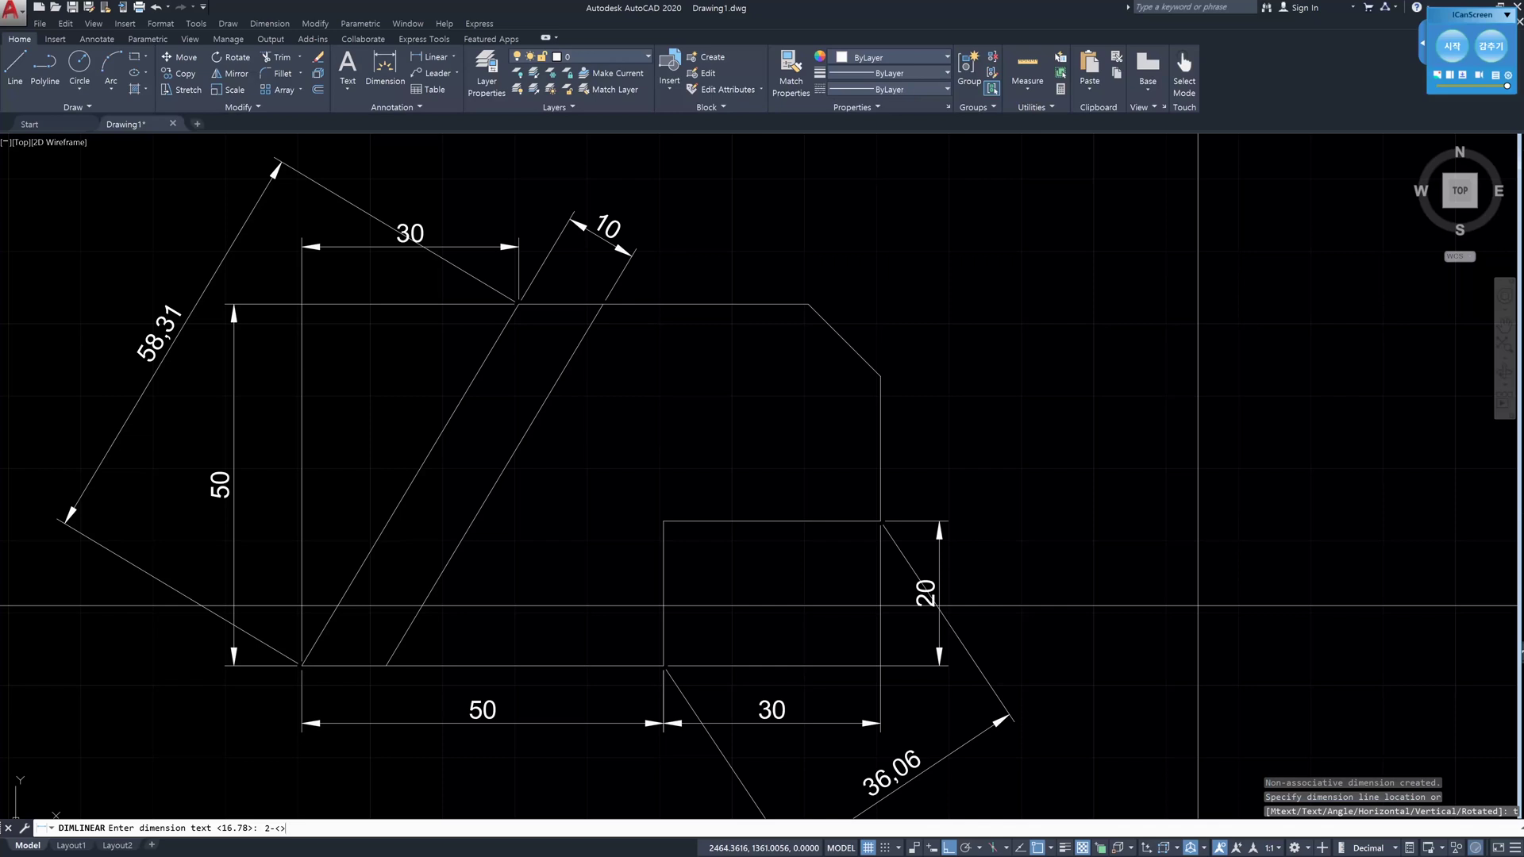
{"action": "key", "text": "Return"}
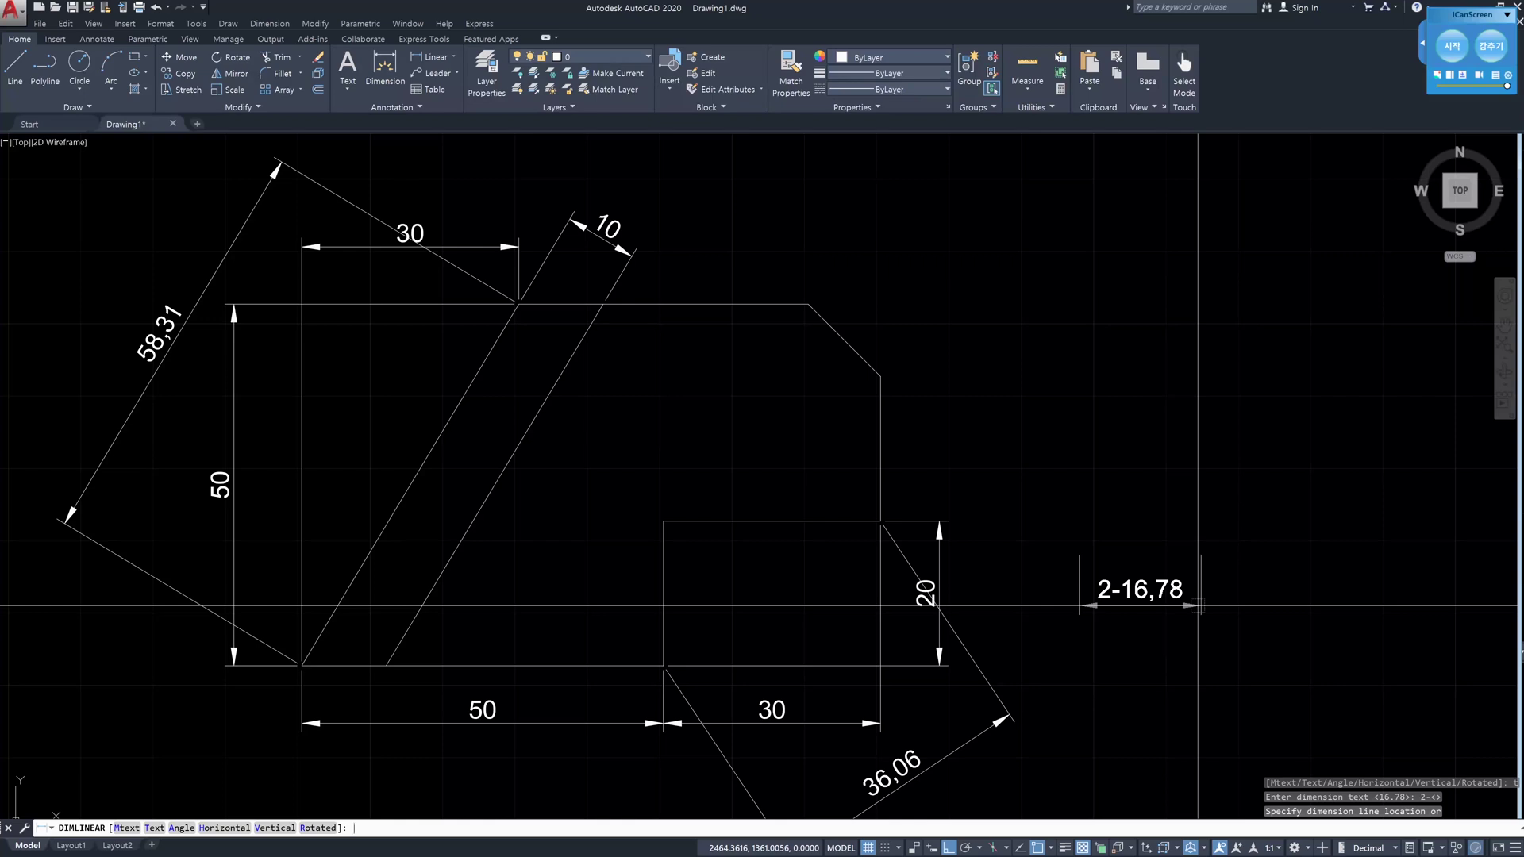
- Set the dimension text angle to 45 and place the dimension line below the two picked points
{"action": "type", "text": "a"}
{"action": "key", "text": "Return"}
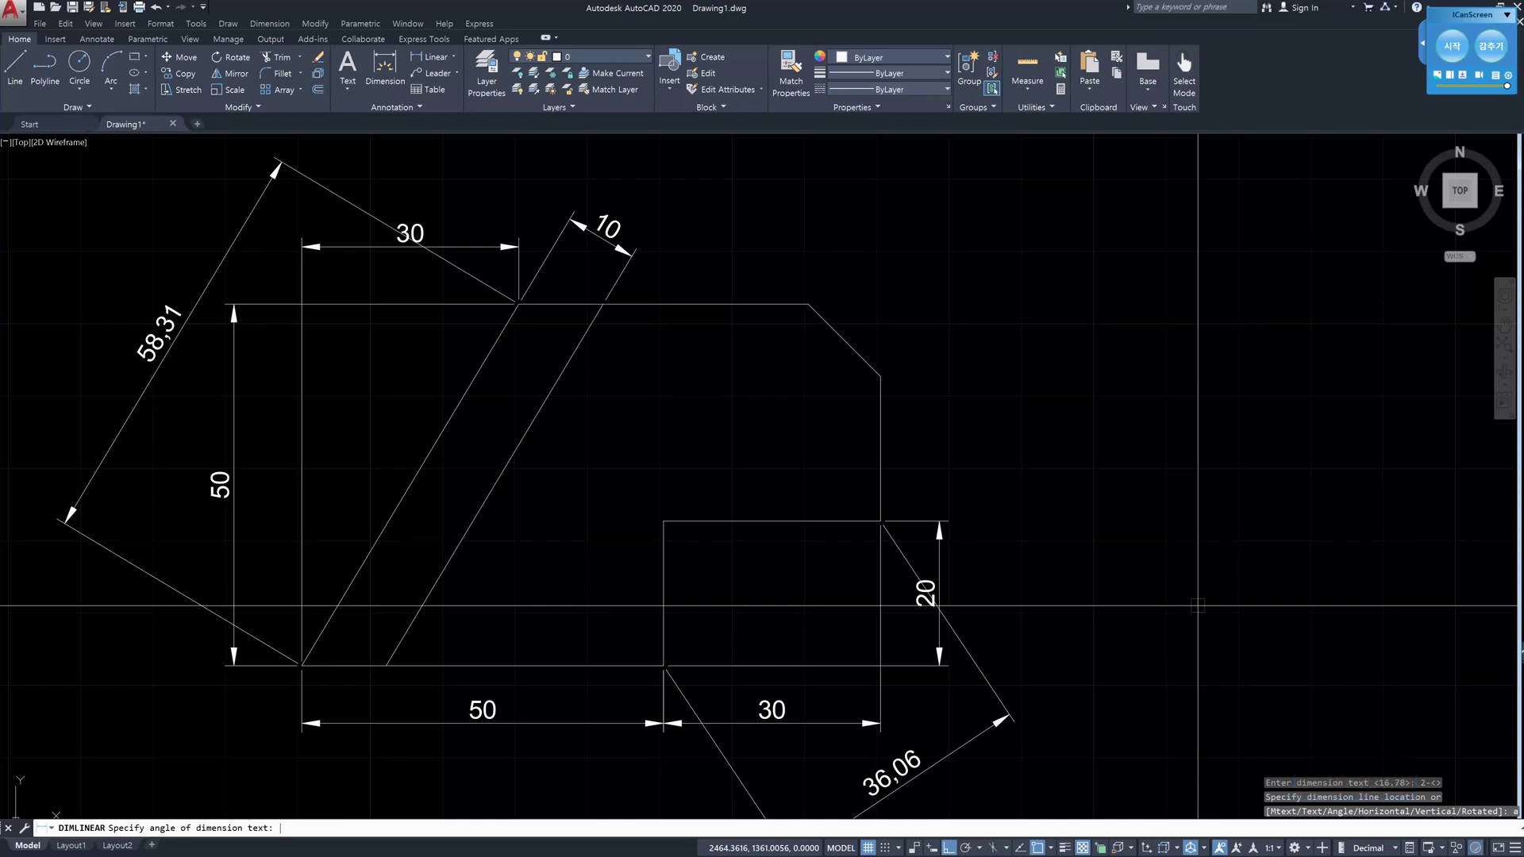
{"action": "type", "text": "45"}
{"action": "key", "text": "Return"}
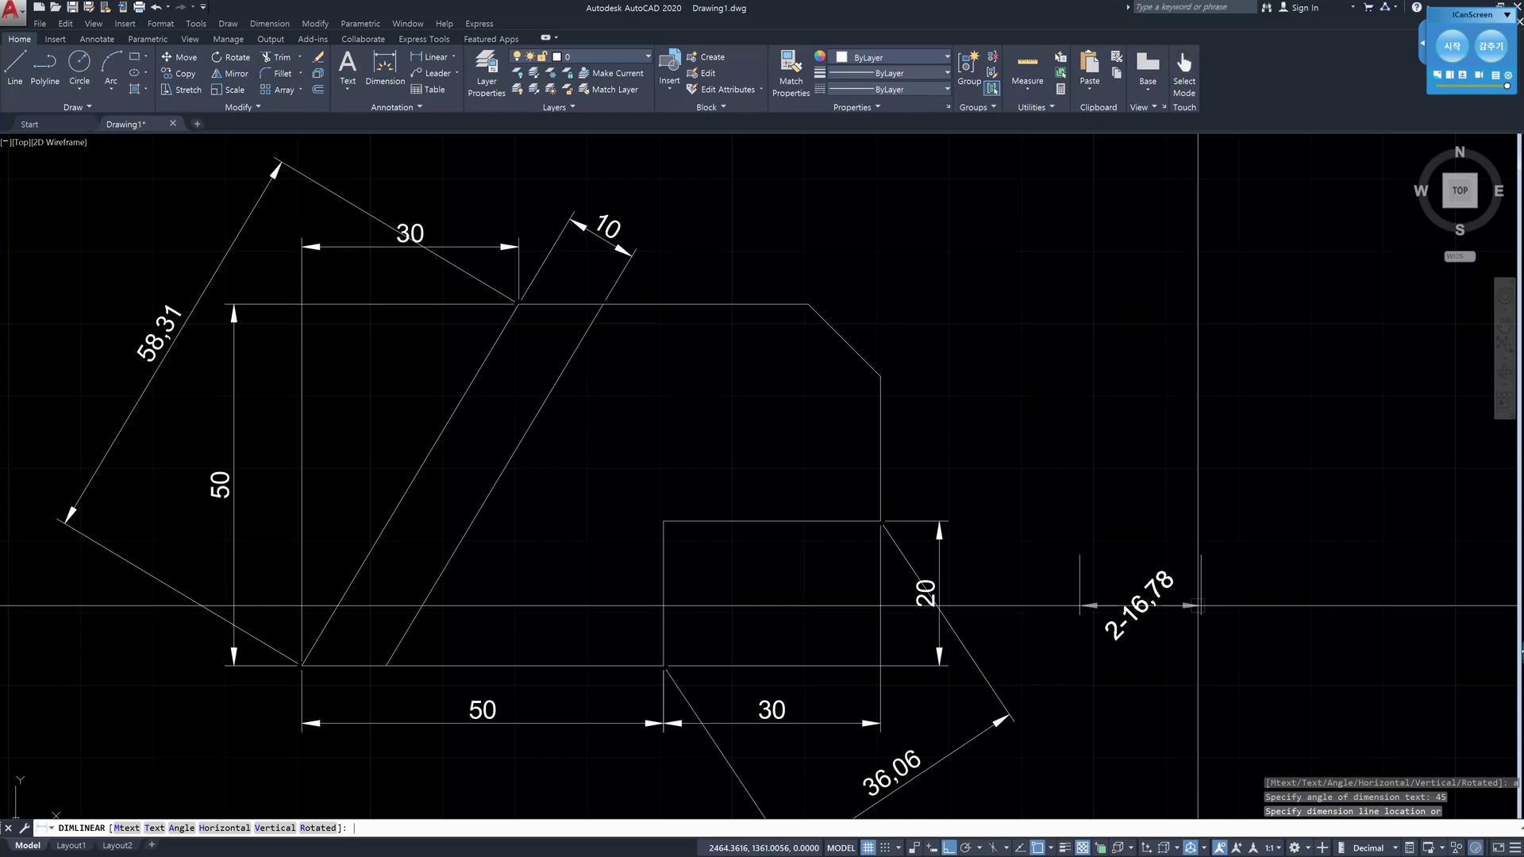
{"action": "left_click", "coordinate": [1199, 606]}
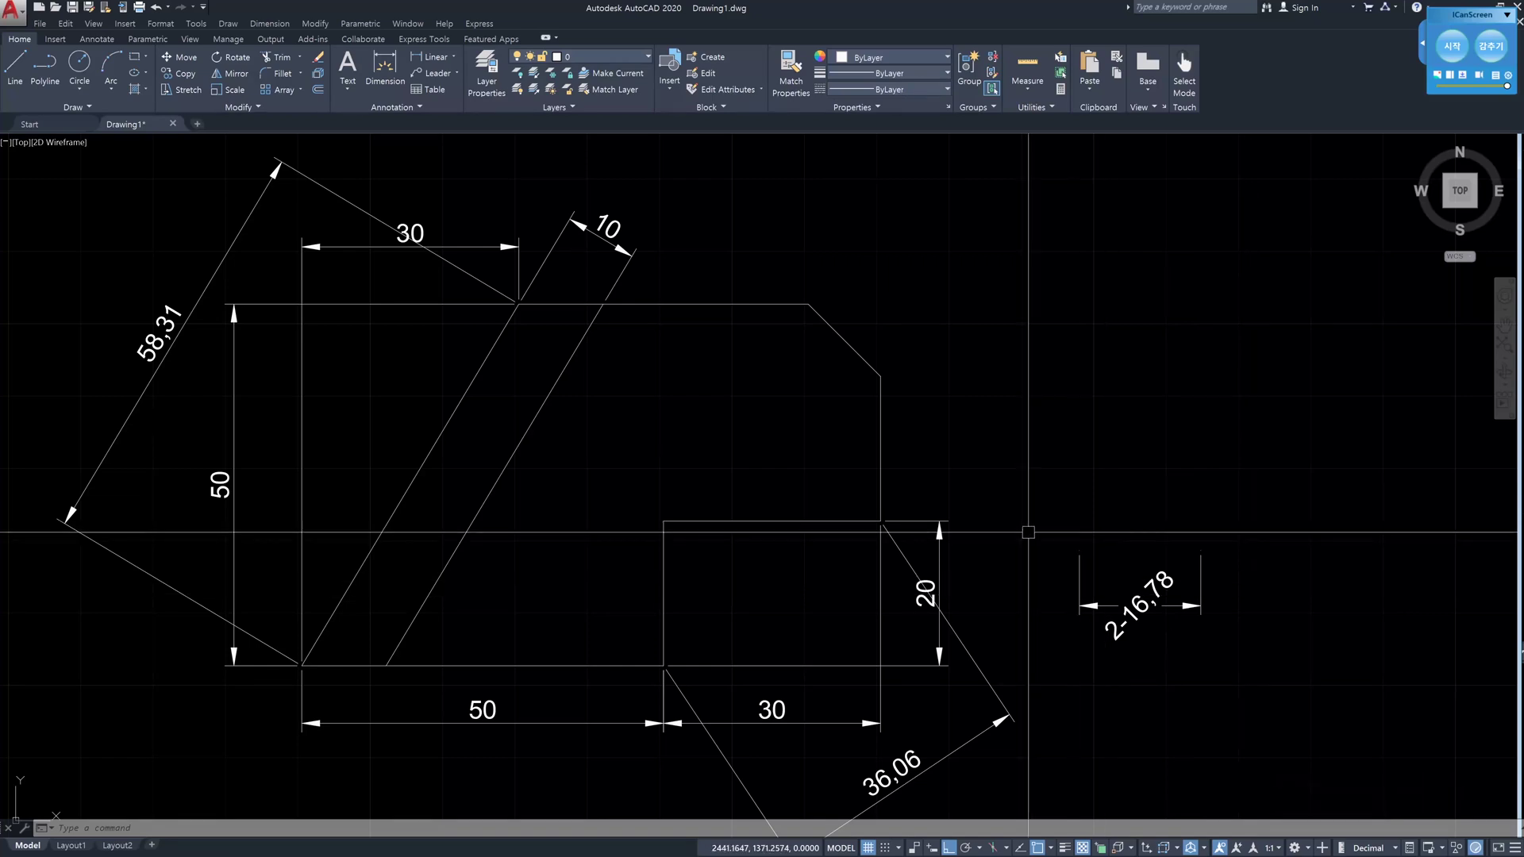
{"action": "key", "text": "Escape"}
{"action": "key", "text": "Escape"}
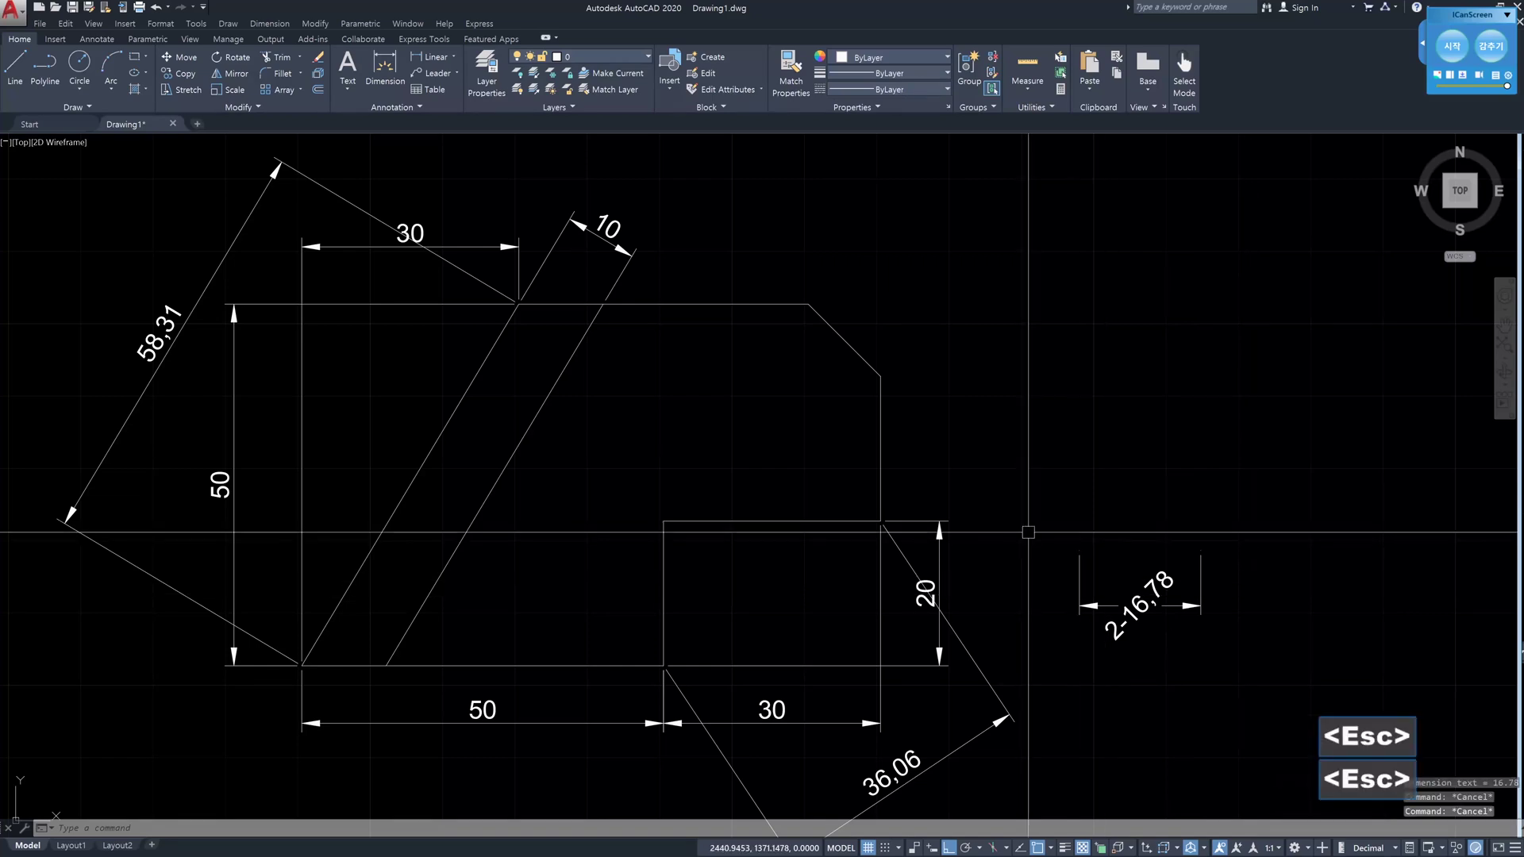
- Delete the 20, 30 and 36,06 dimensions around the outline's lower-right notch
{"action": "left_click", "coordinate": [994, 772]}
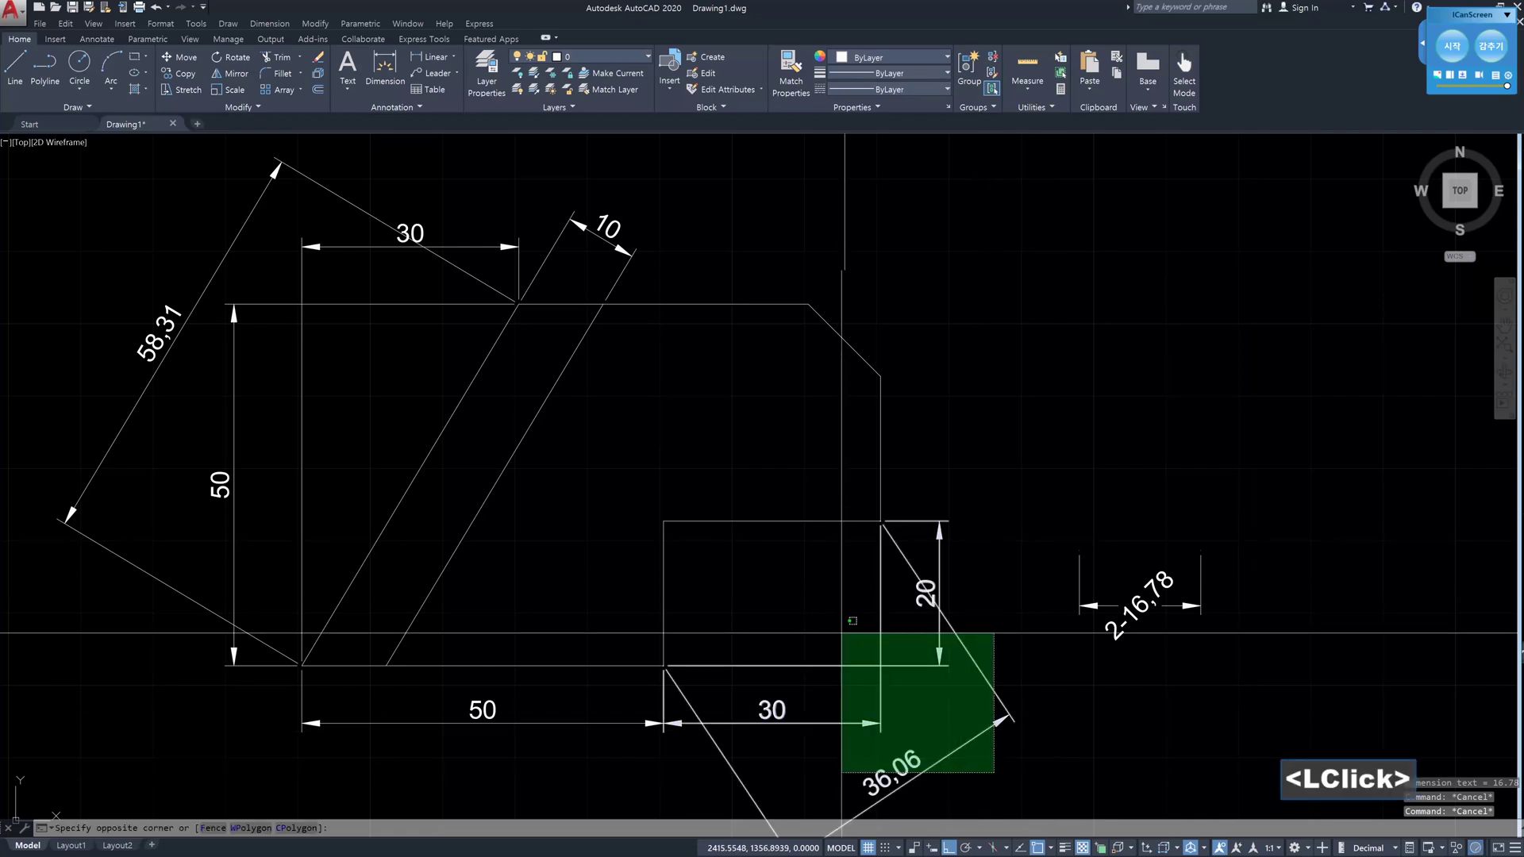
{"action": "left_click", "coordinate": [793, 605]}
{"action": "key", "text": "Delete"}
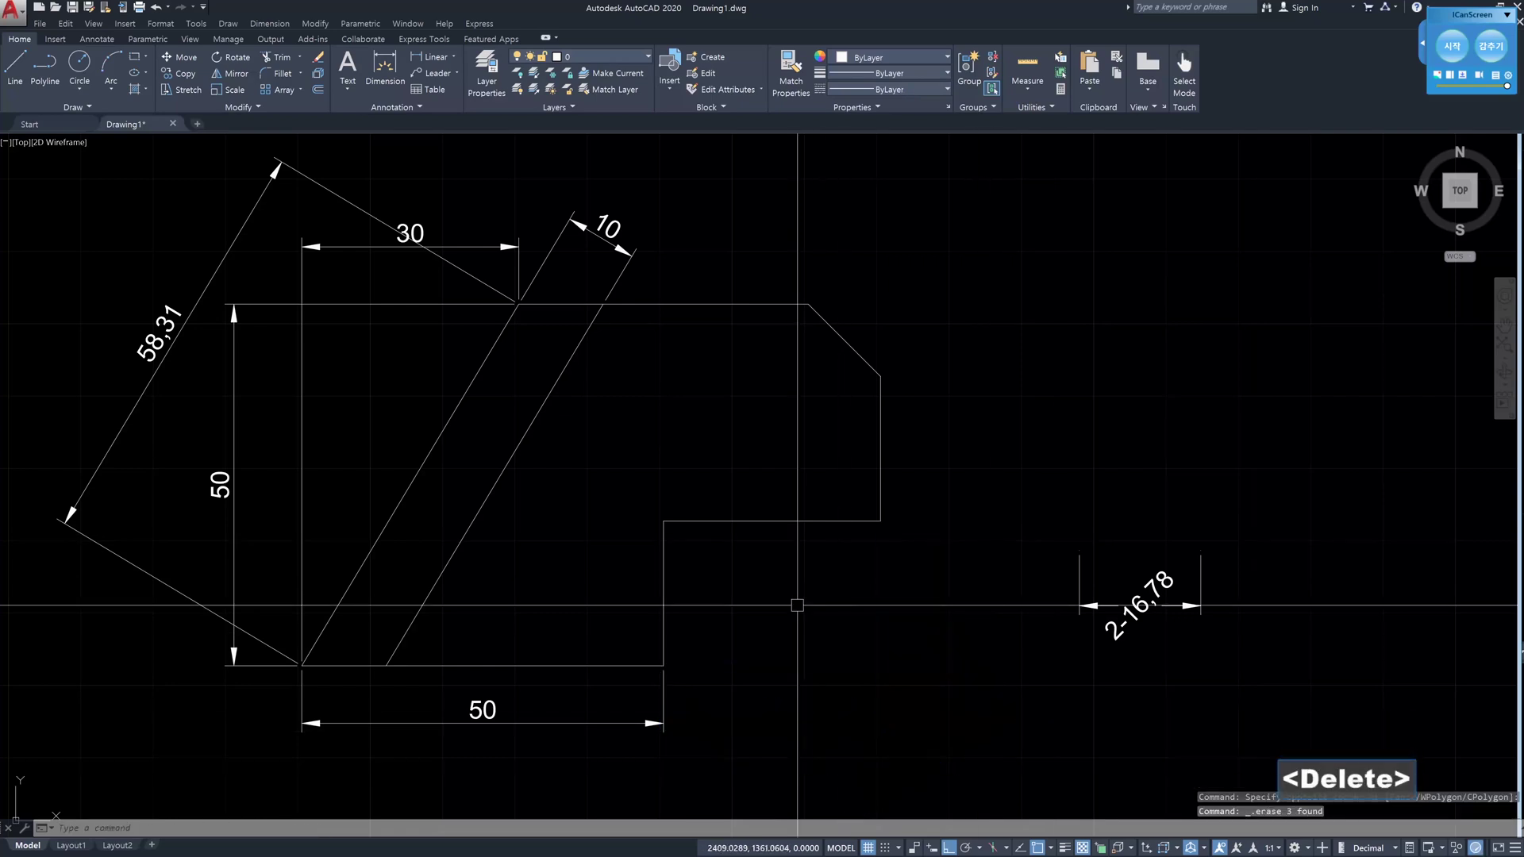
- Add a linear dimension between the notch's two diagonal outer corners with the Horizontal option, in line with the lower 50 dimension
{"action": "type", "text": "dli"}
{"action": "key", "text": "Return"}
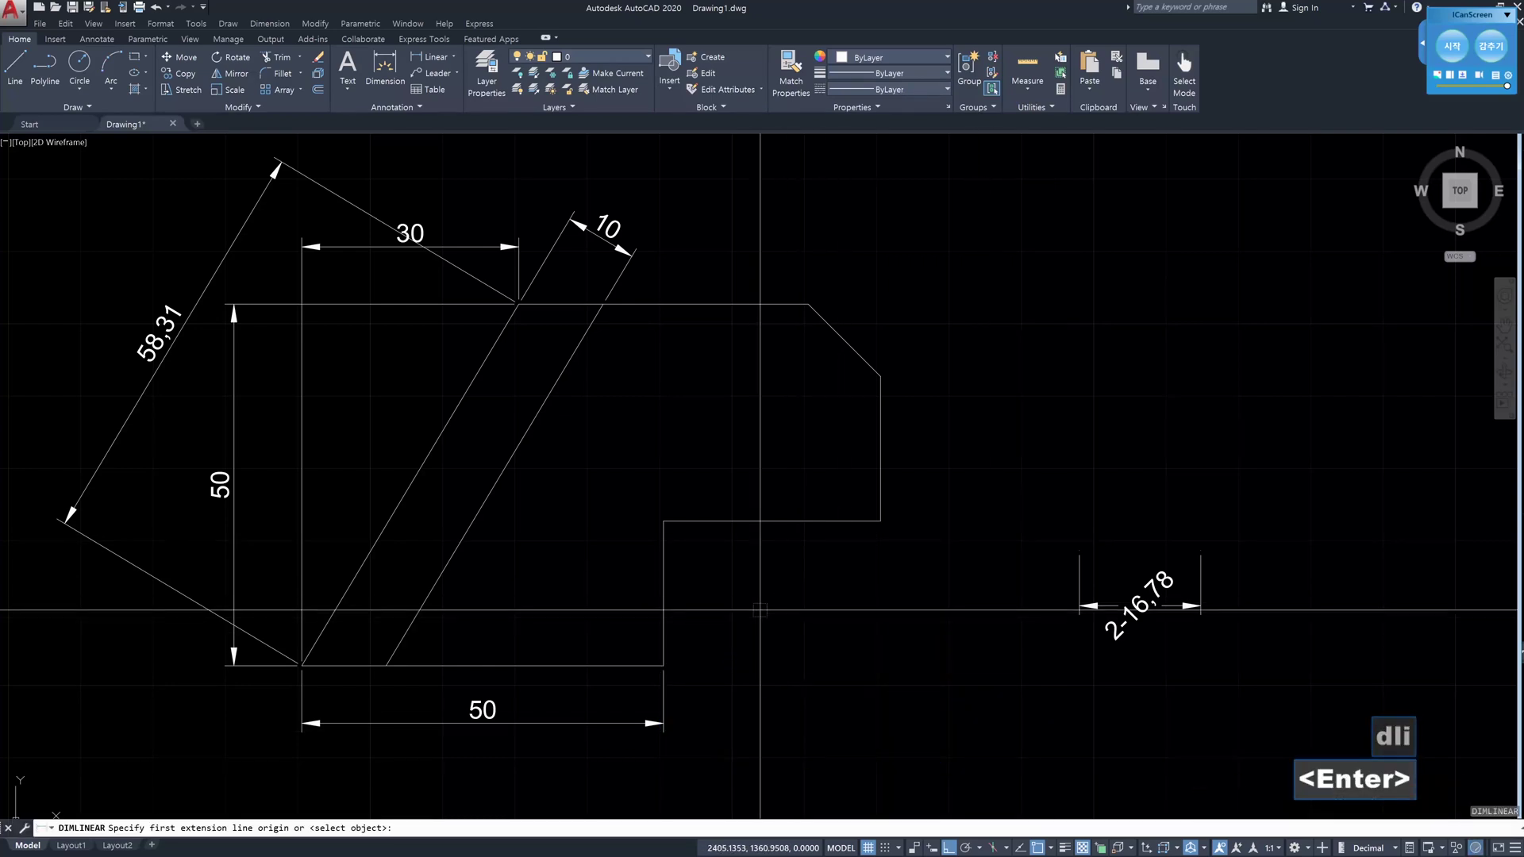
{"action": "left_click", "coordinate": [664, 665]}
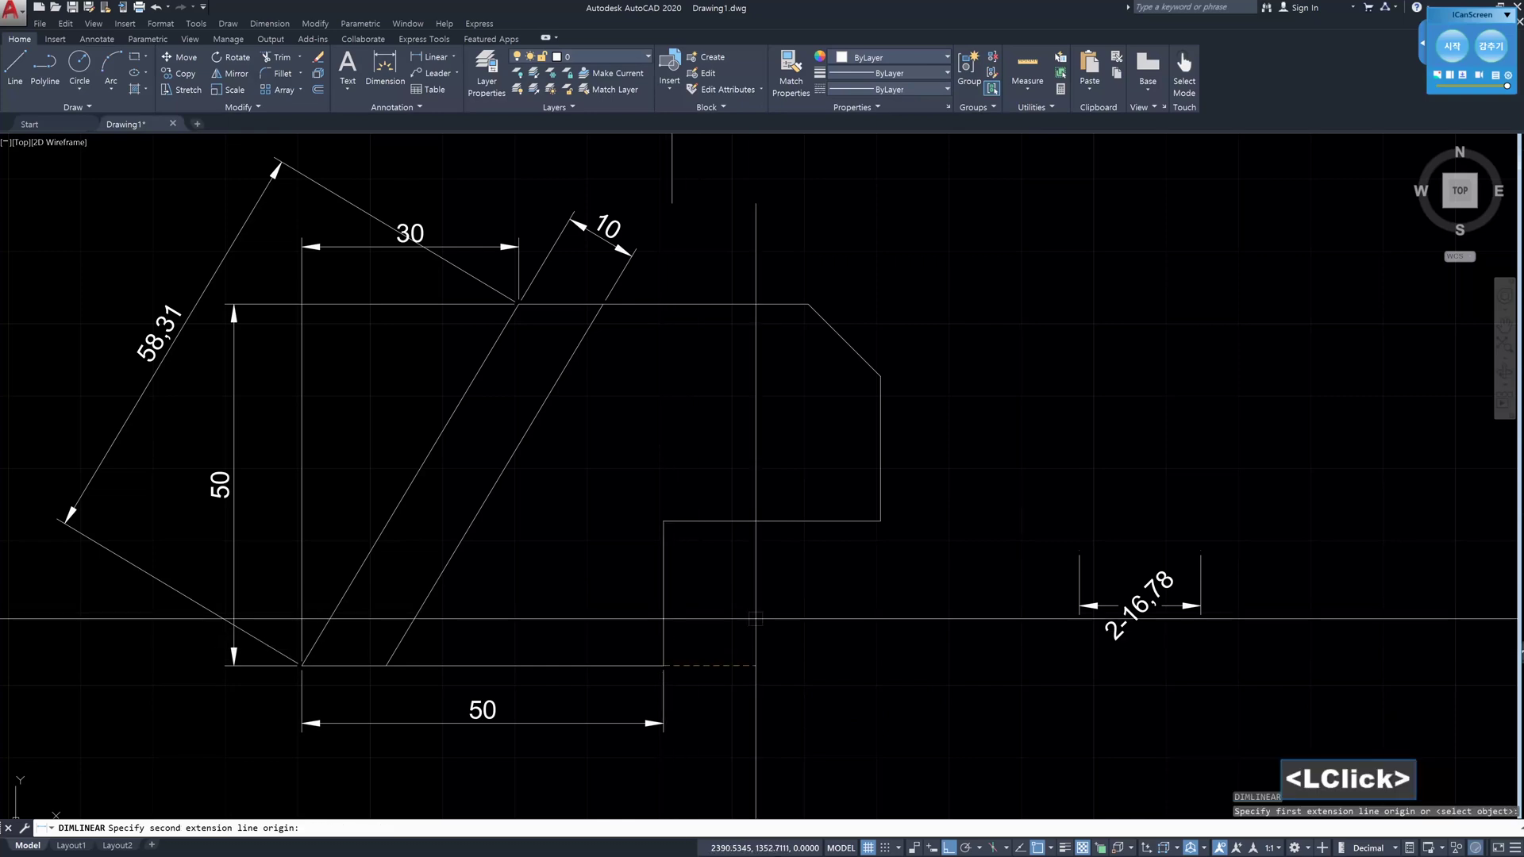
{"action": "left_click", "coordinate": [880, 521]}
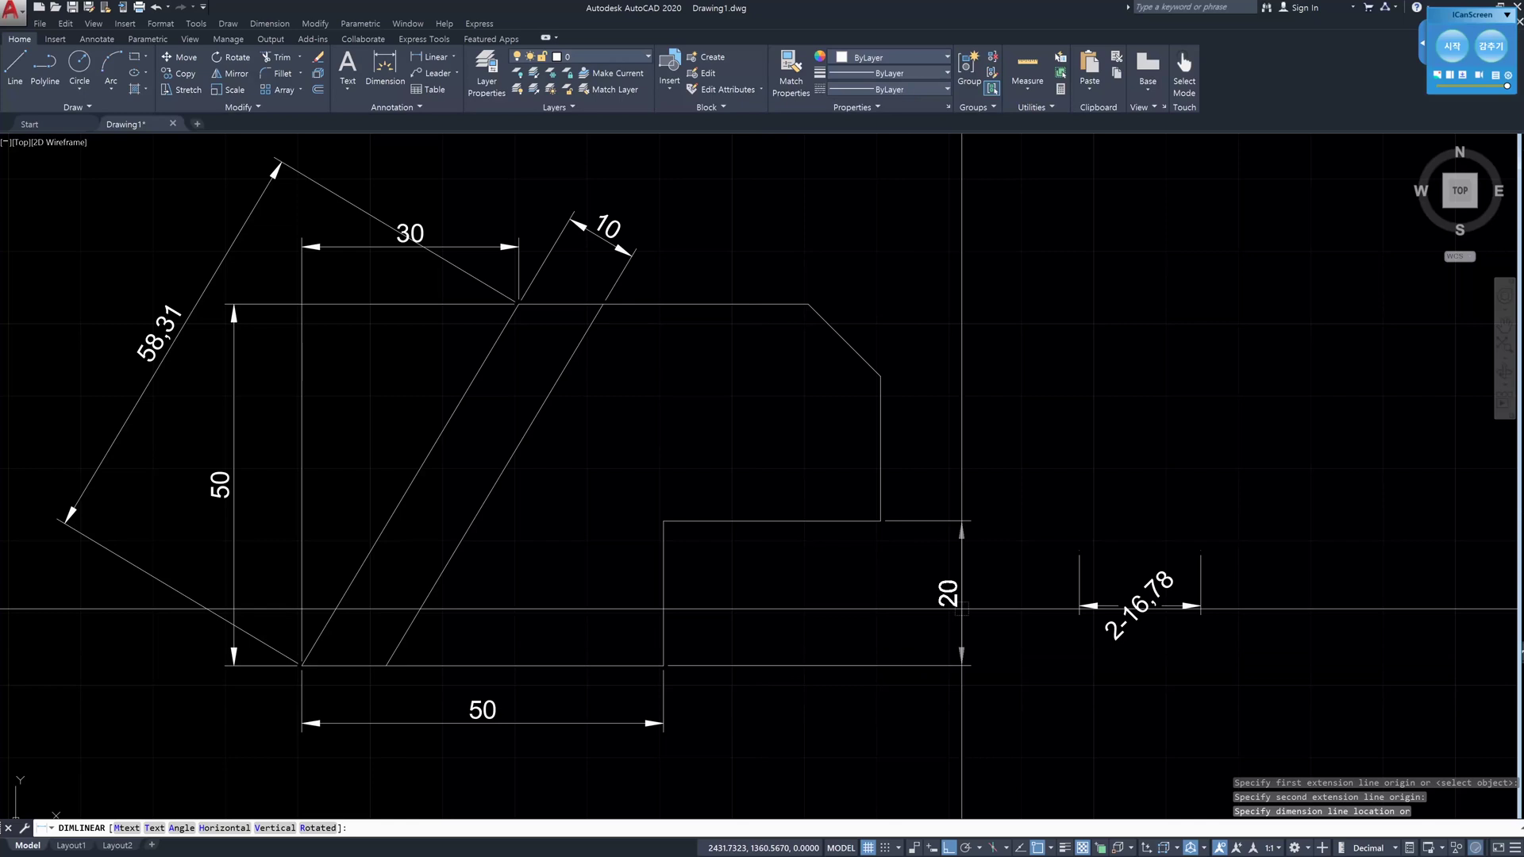
{"action": "type", "text": "h"}
{"action": "key", "text": "Return"}
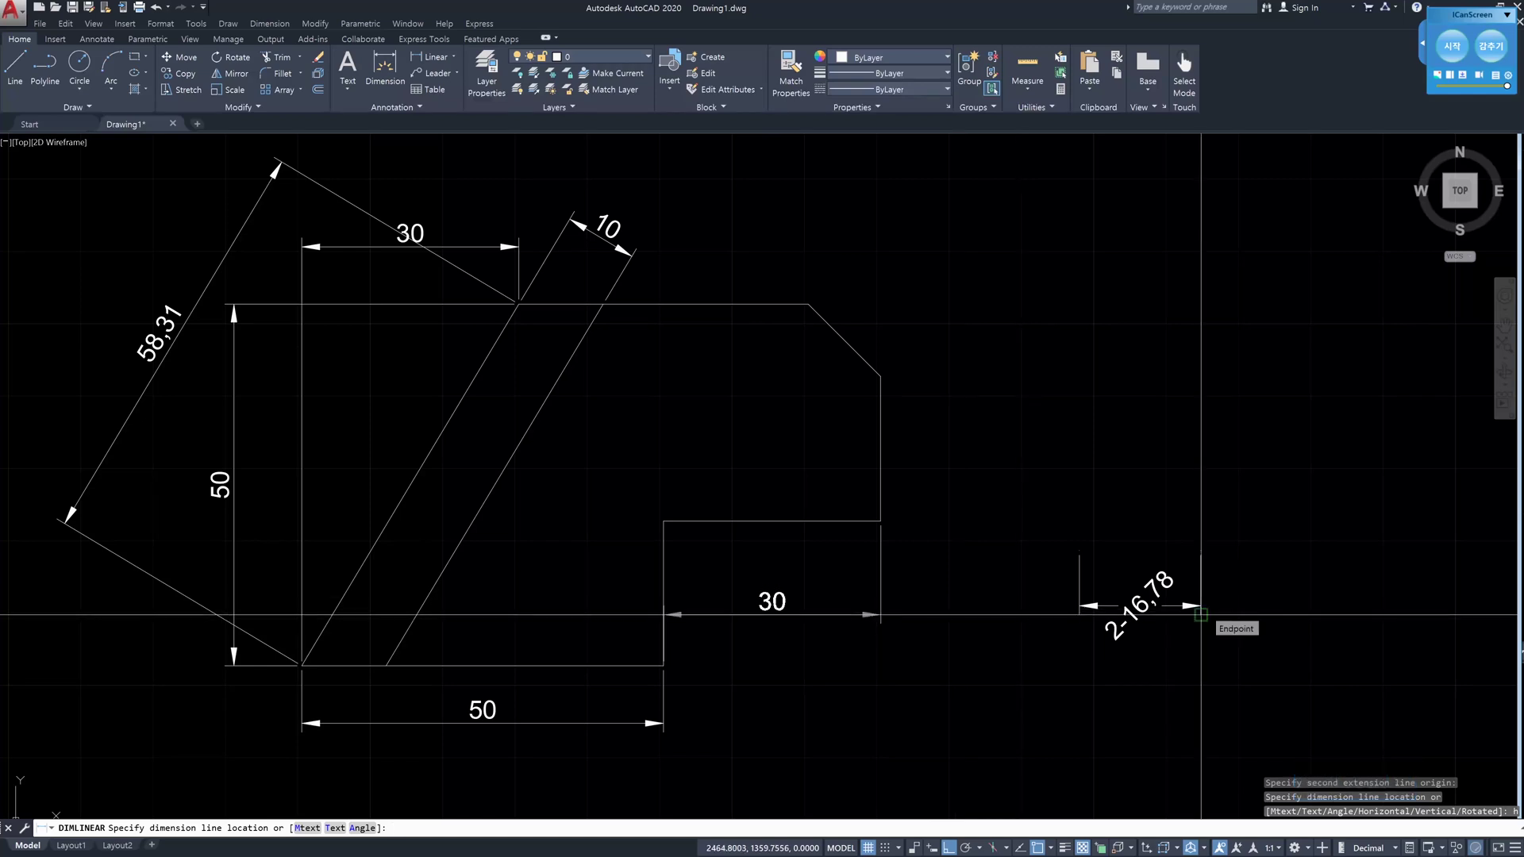
{"action": "left_click", "coordinate": [874, 724]}
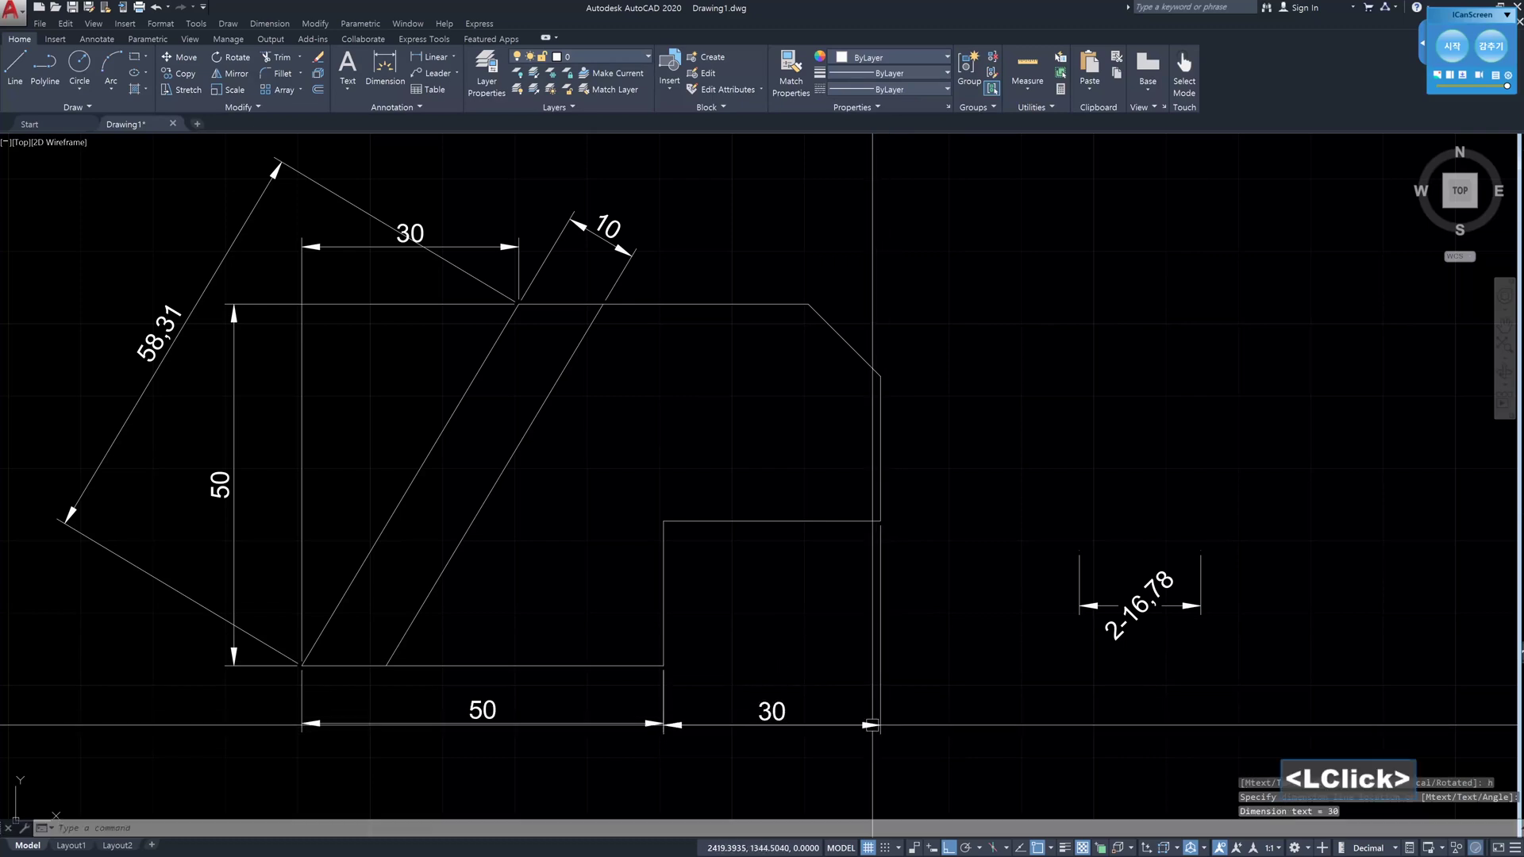
- Add a linear dimension between the same two notch corners with the Vertical option, placed to the right of the outline
{"action": "type", "text": "dli"}
{"action": "key", "text": "Return"}
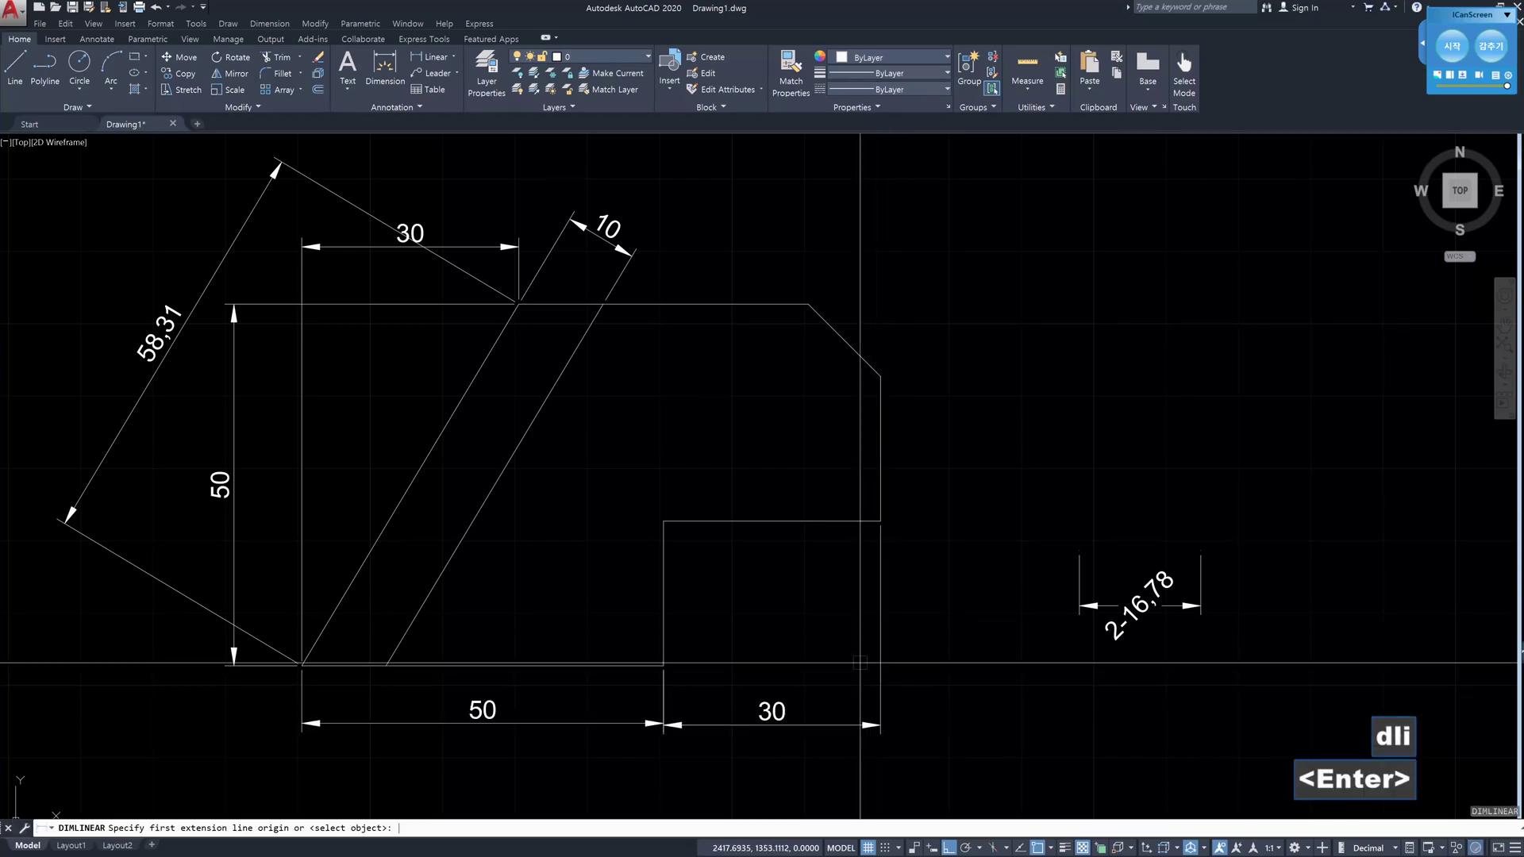
{"action": "left_click", "coordinate": [663, 665]}
{"action": "left_click", "coordinate": [880, 521]}
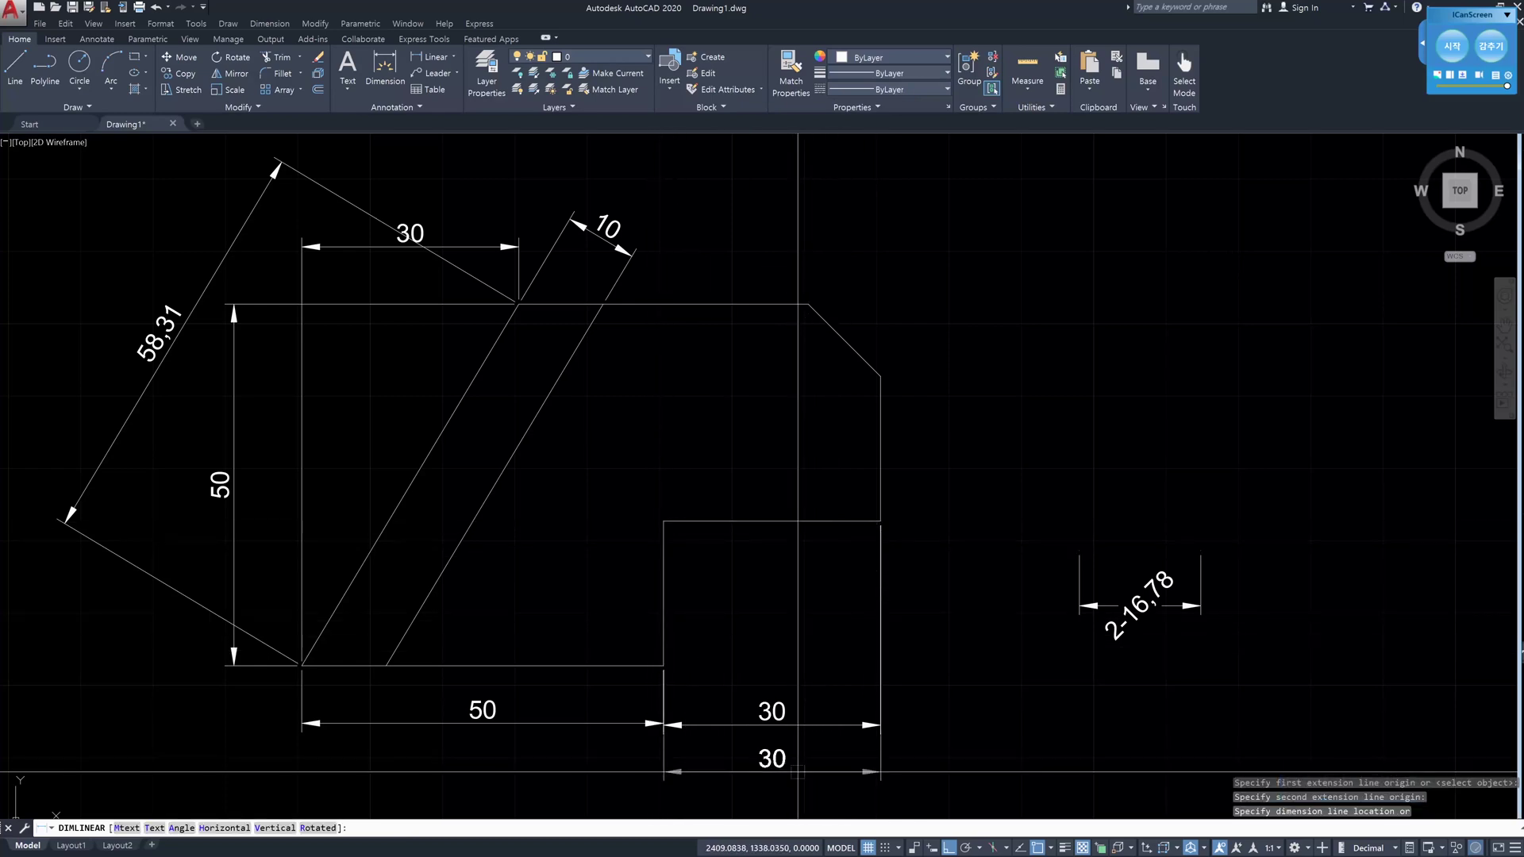
{"action": "type", "text": "v"}
{"action": "key", "text": "Return"}
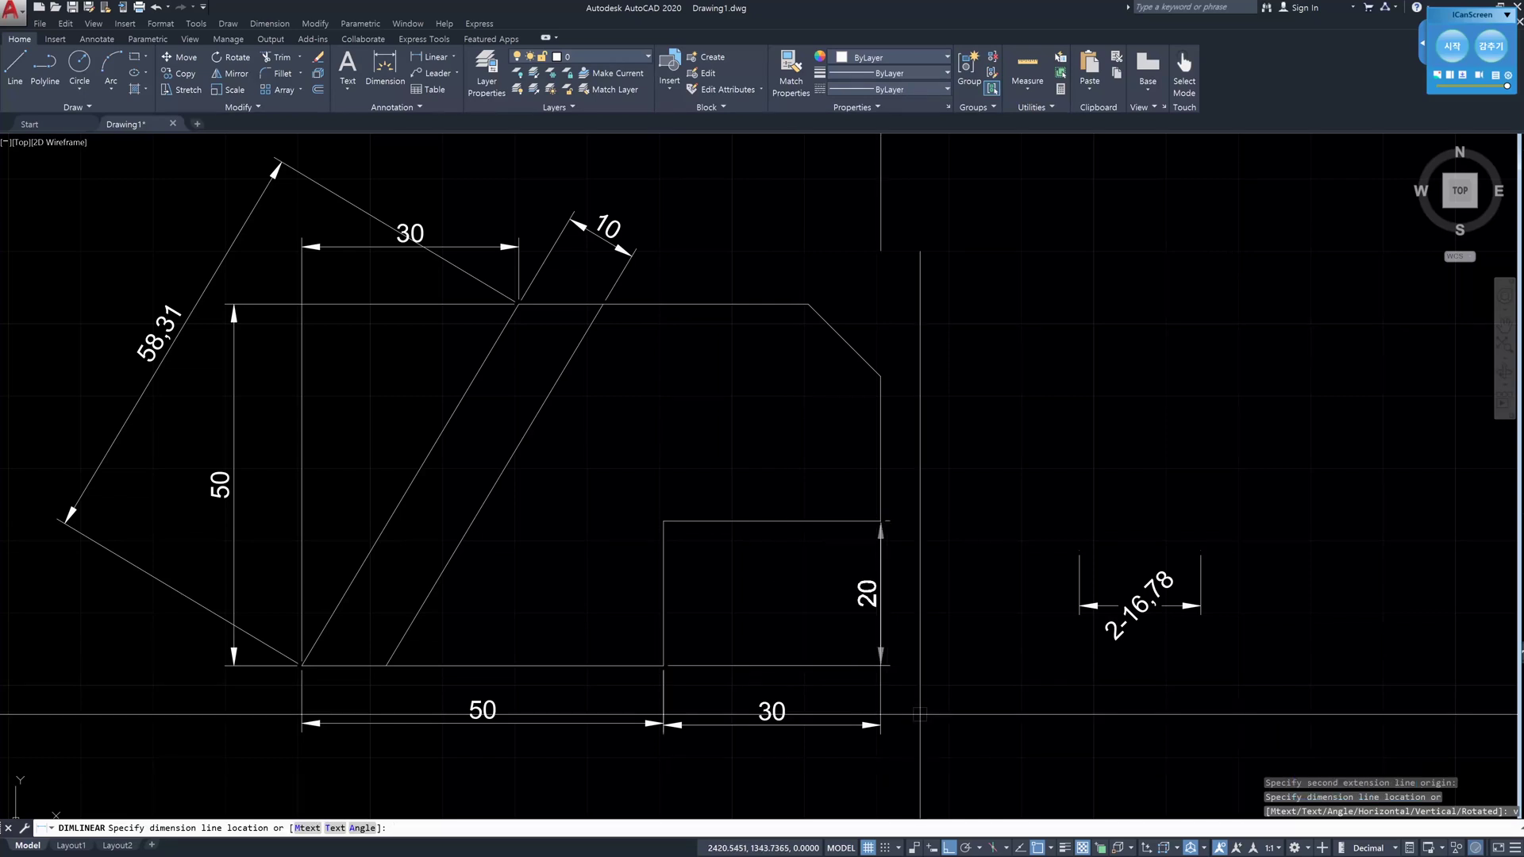
{"action": "left_click", "coordinate": [958, 714]}
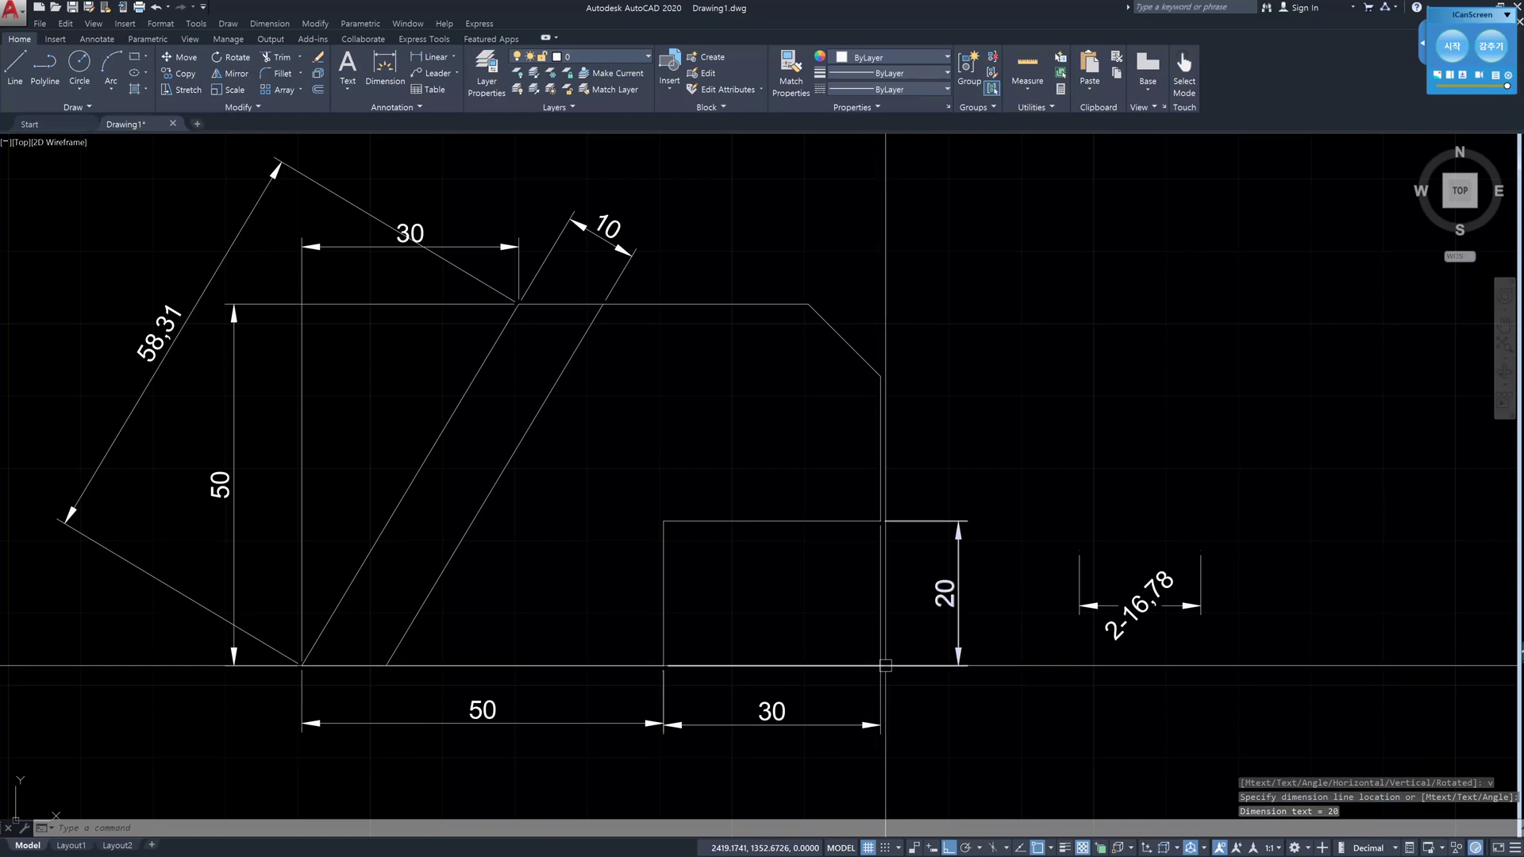
- Draw a stepped line right of the outline: 50 horizontally to the right, 0.1 up, and another 50 to the right
{"action": "middle_click_drag", "start_coordinate": [1048, 553], "coordinate": [828, 572]}
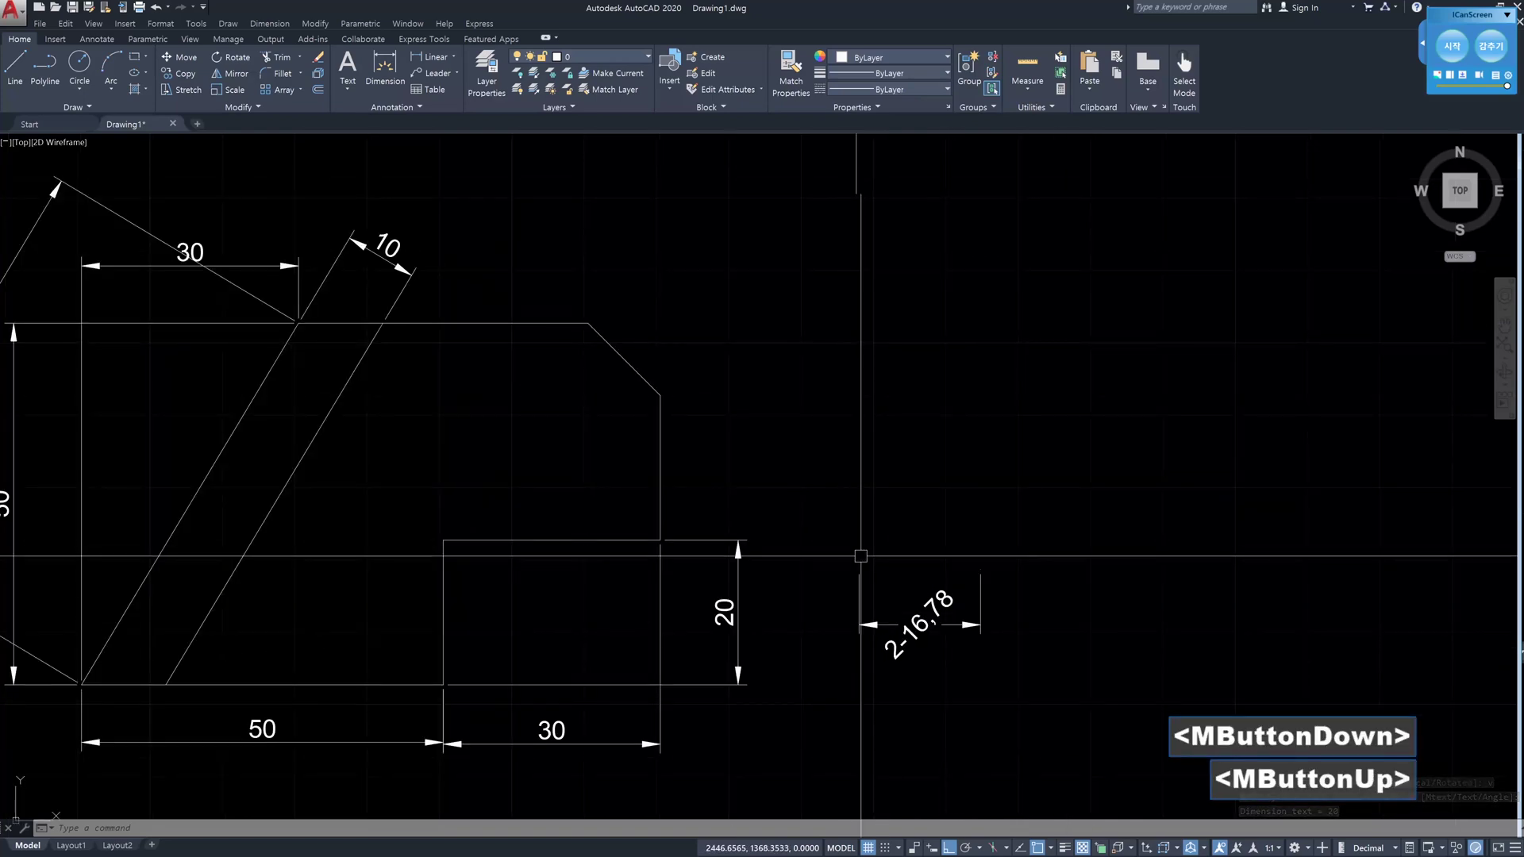
{"action": "type", "text": "l"}
{"action": "key", "text": "space"}
{"action": "left_click", "coordinate": [842, 499]}
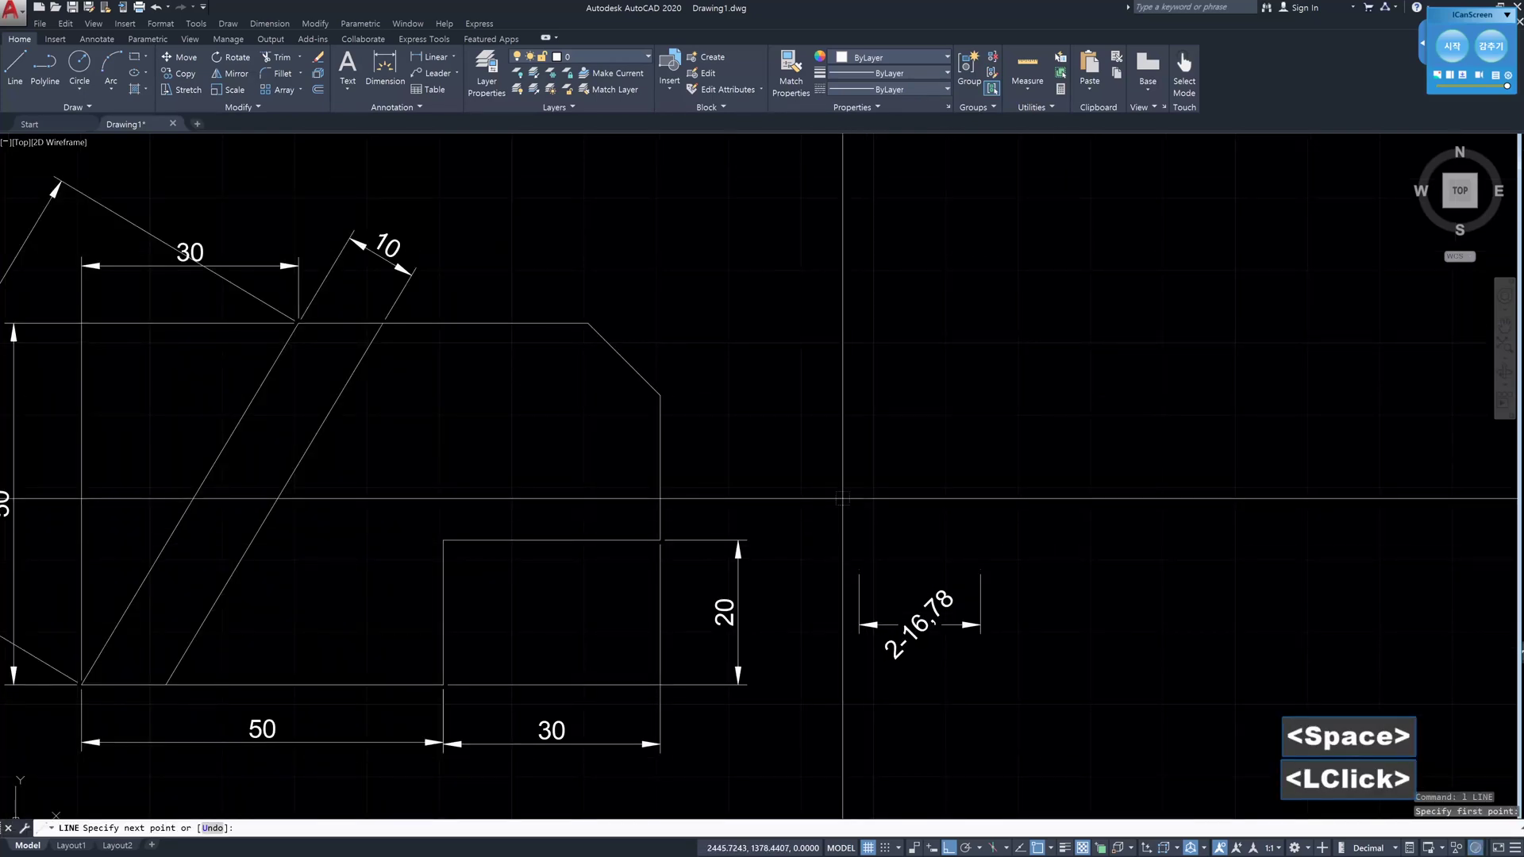
{"action": "type", "text": "50"}
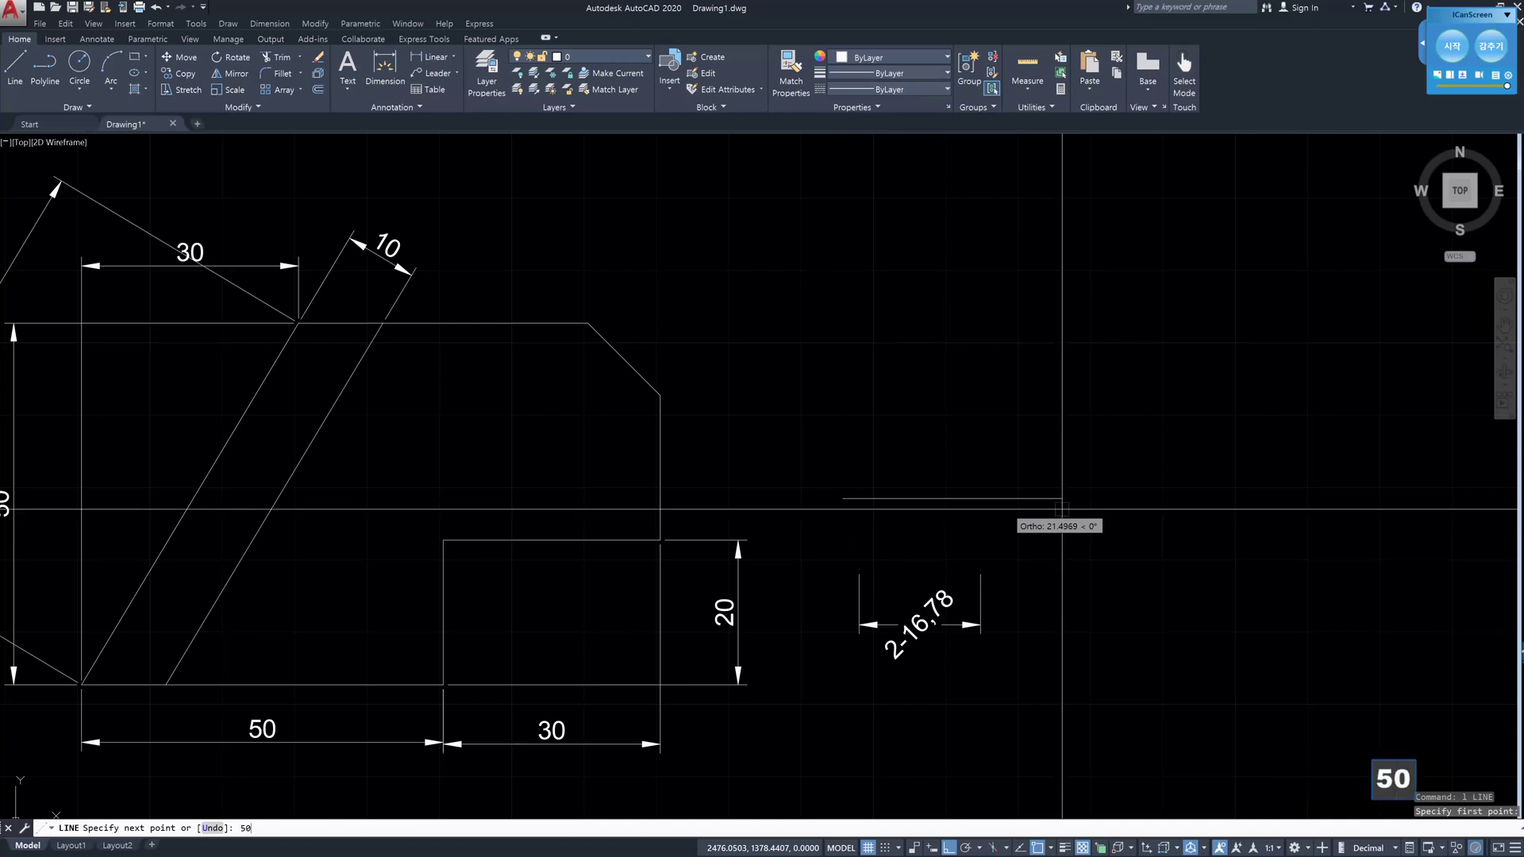
{"action": "key", "text": "Return"}
{"action": "type", "text": "0.1"}
{"action": "key", "text": "Return"}
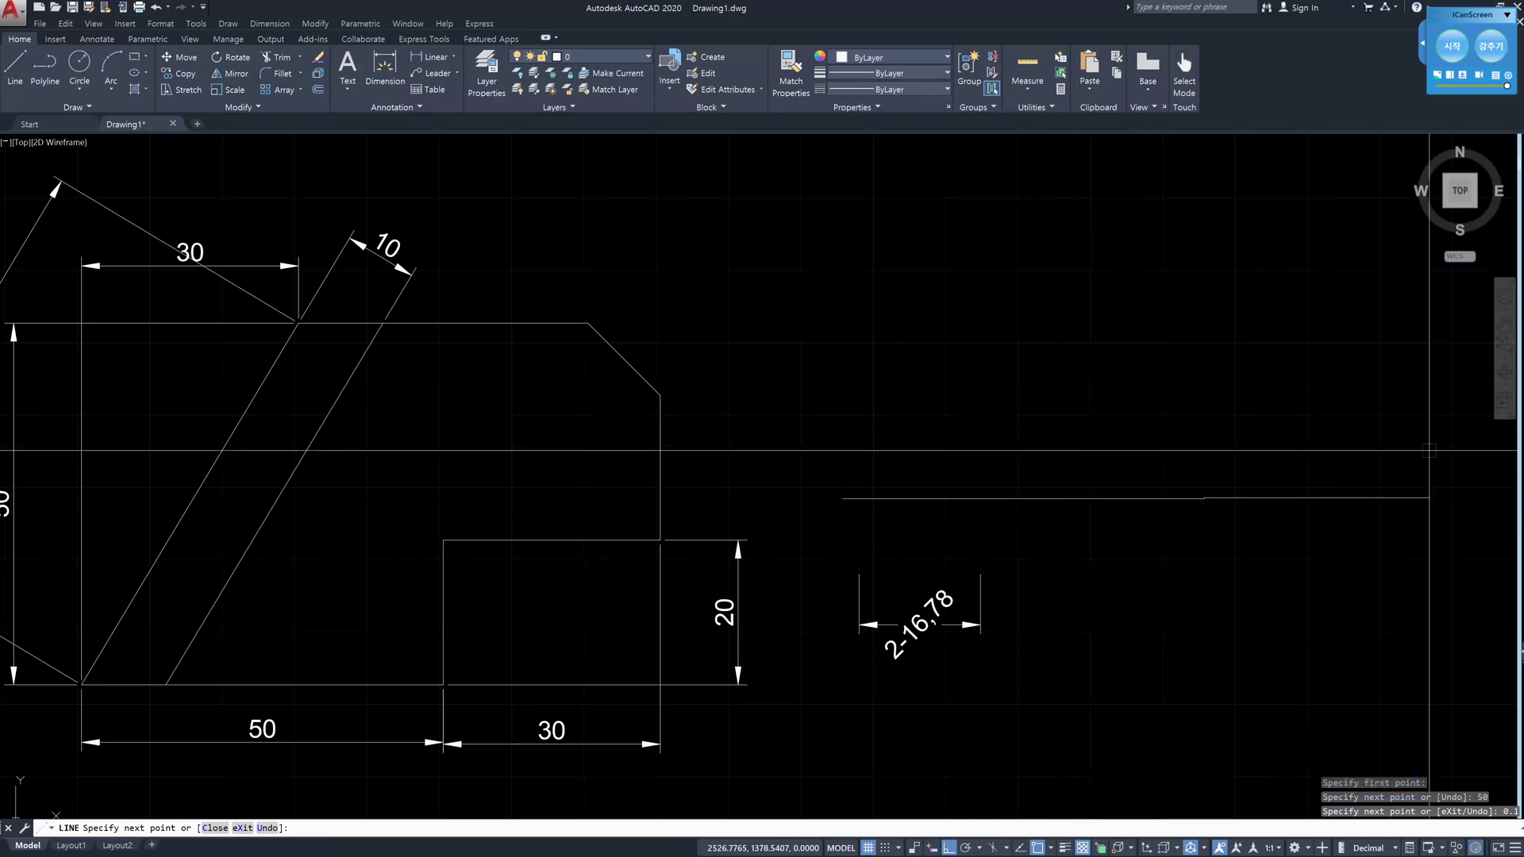
{"action": "type", "text": "50"}
{"action": "key", "text": "Return"}
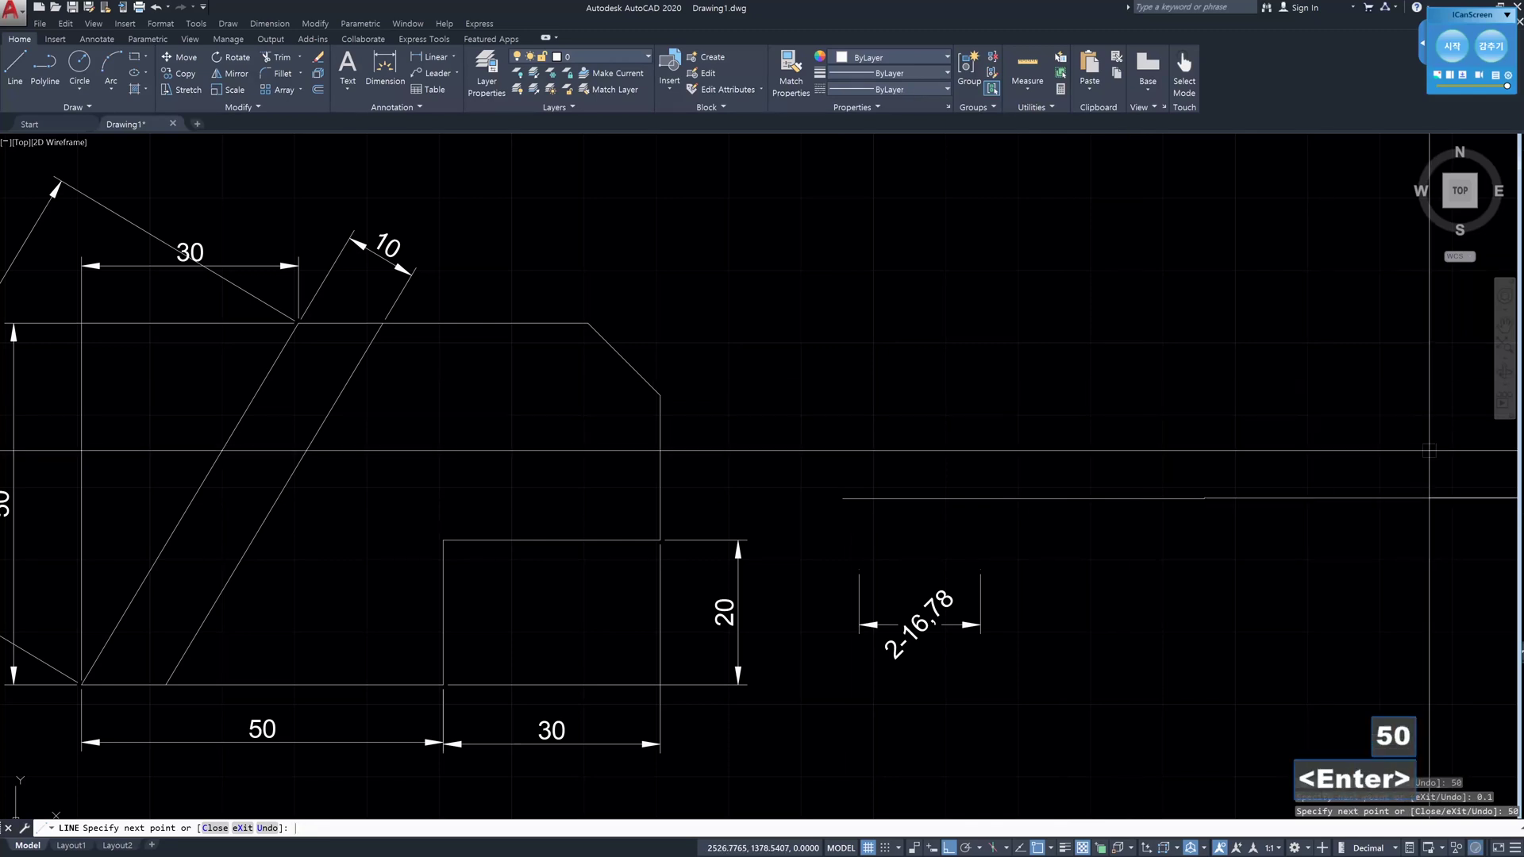
{"action": "key", "text": "Escape"}
- Dimension the stepped line's small height offset with a linear dimension using the Vertical option, placed beyond the line's right end
{"action": "middle_click_drag", "start_coordinate": [1302, 483], "coordinate": [973, 487]}
{"action": "type", "text": "dli"}
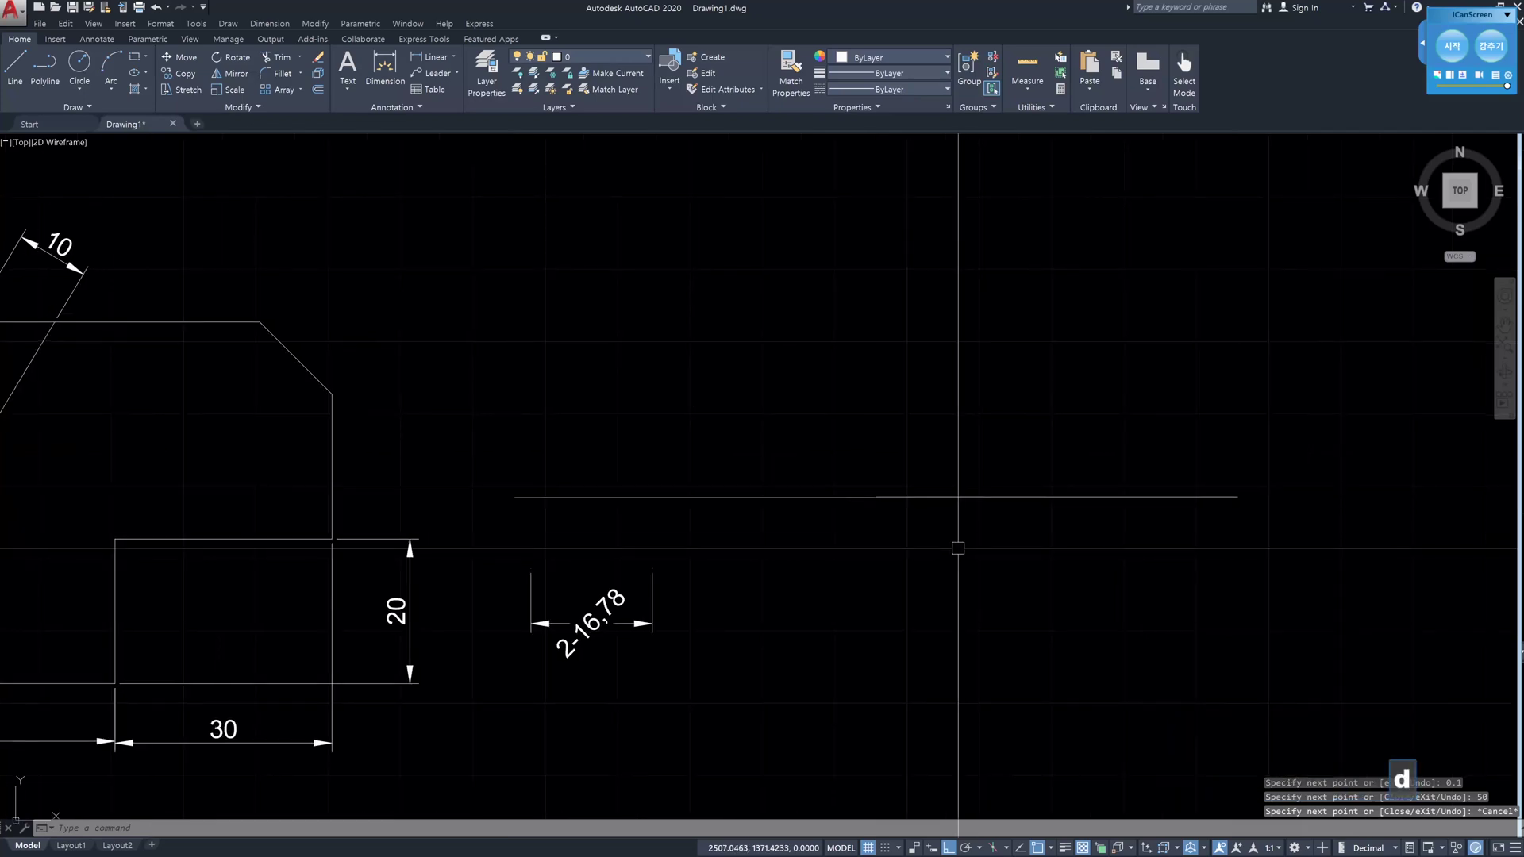
{"action": "key", "text": "Return"}
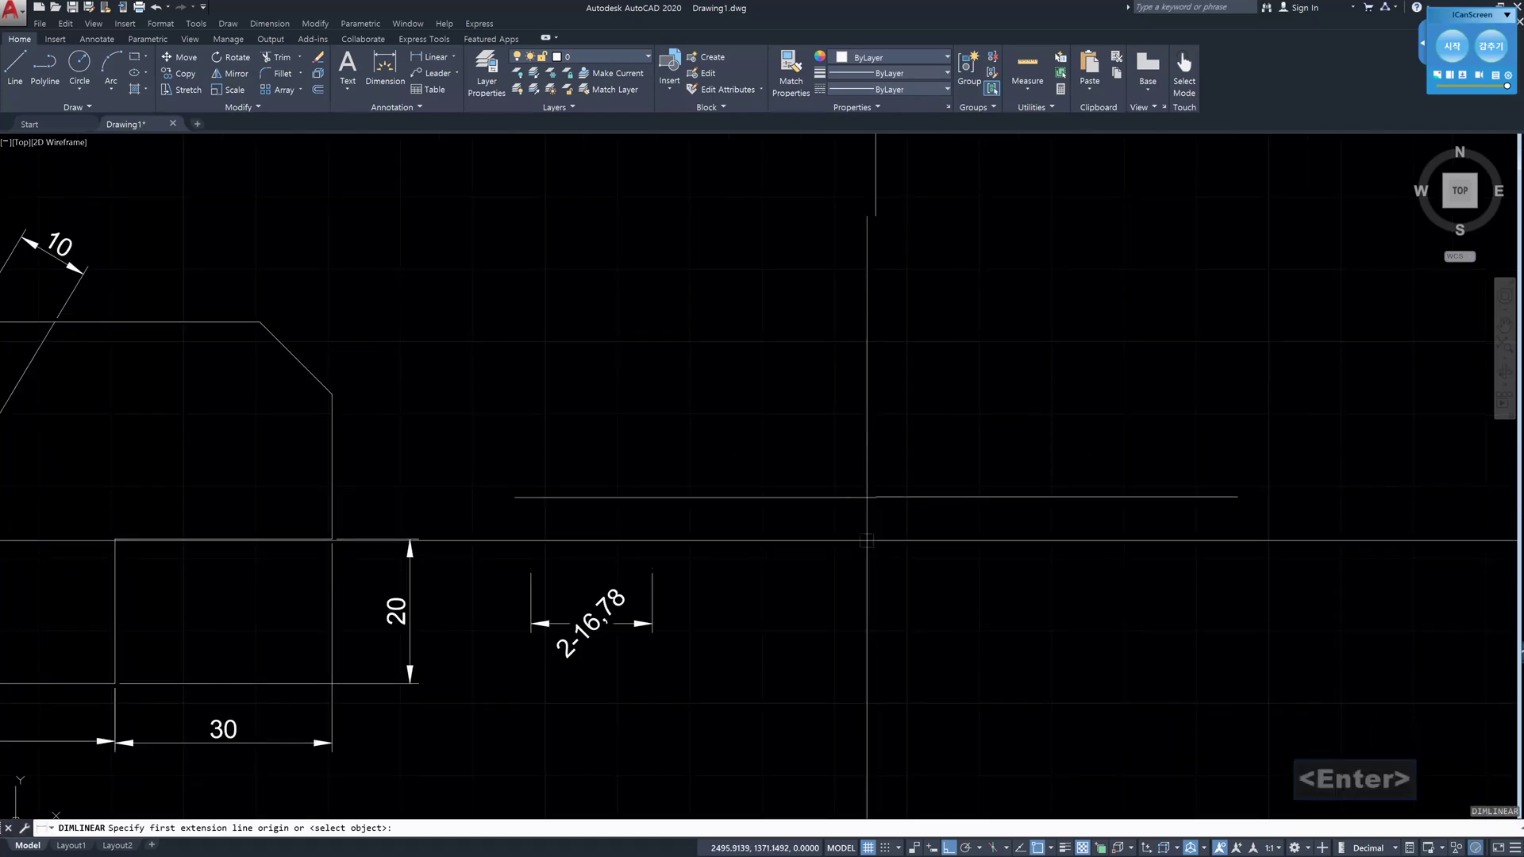
{"action": "left_click", "coordinate": [874, 498]}
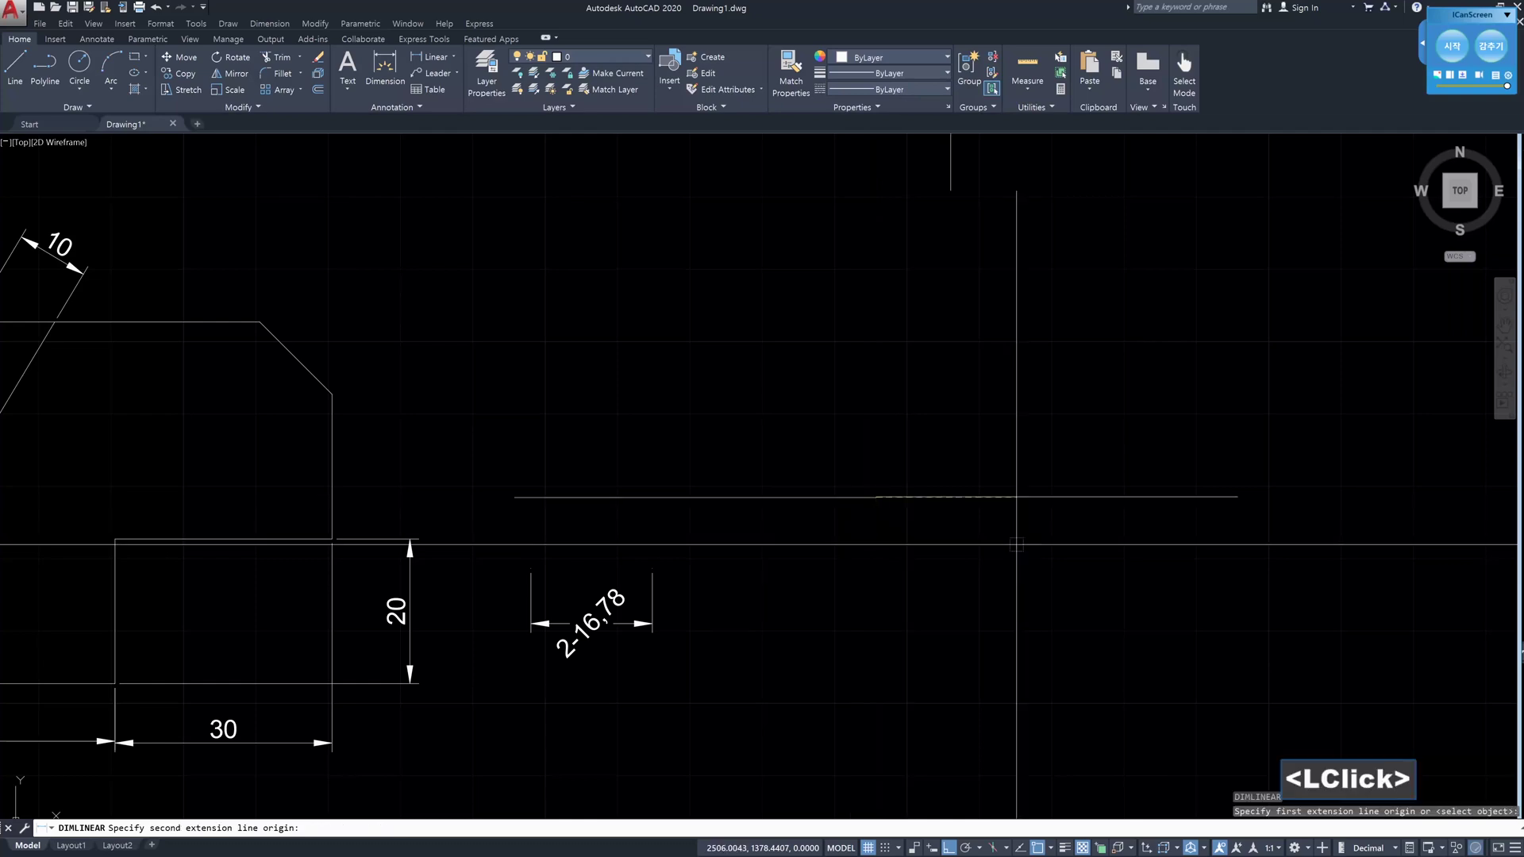
{"action": "left_click", "coordinate": [1237, 497]}
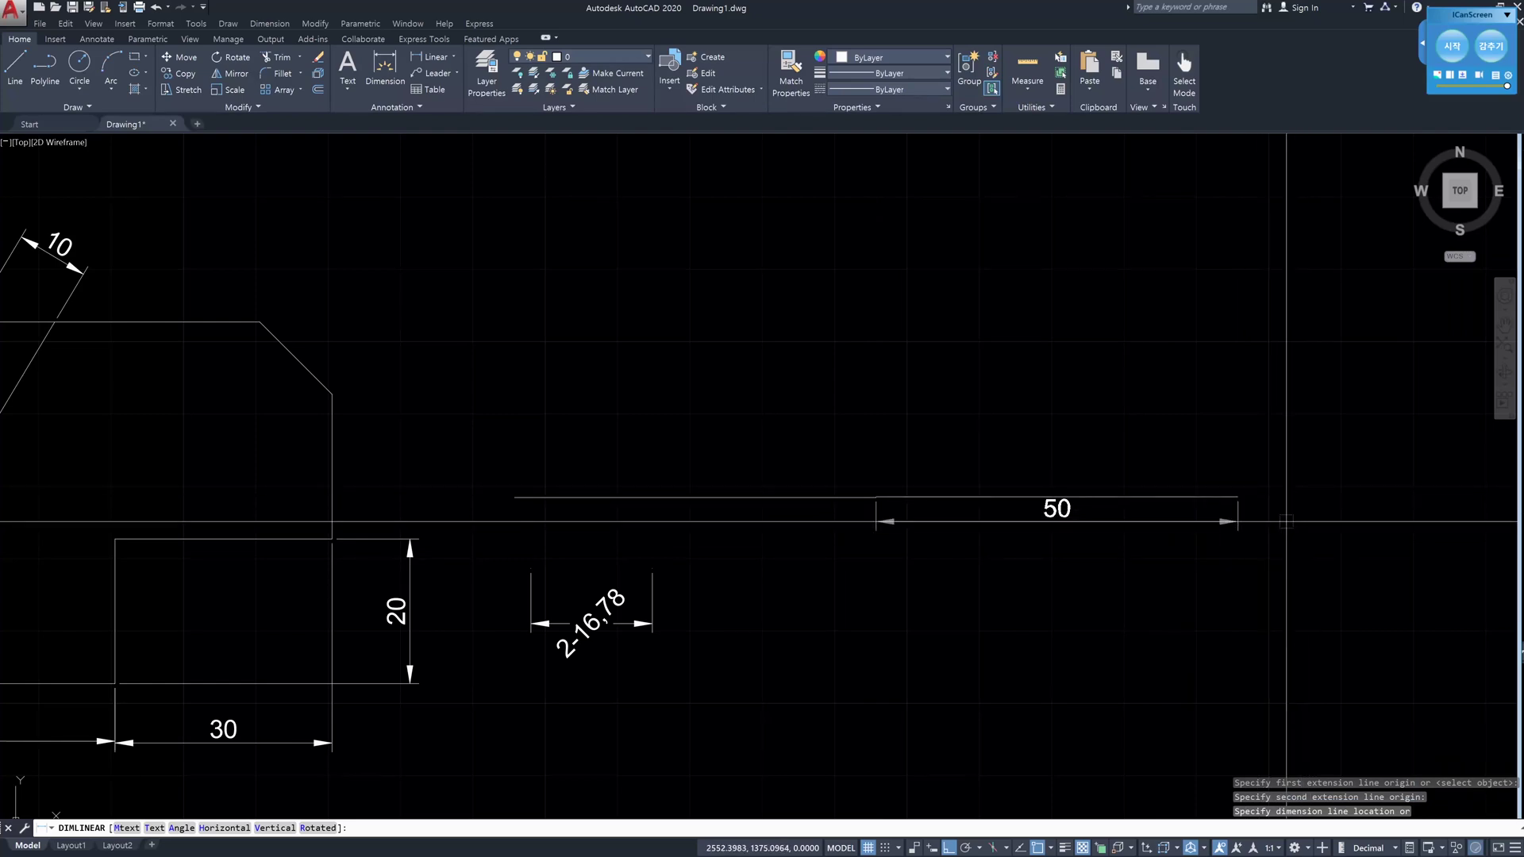
{"action": "type", "text": "v"}
{"action": "key", "text": "Return"}
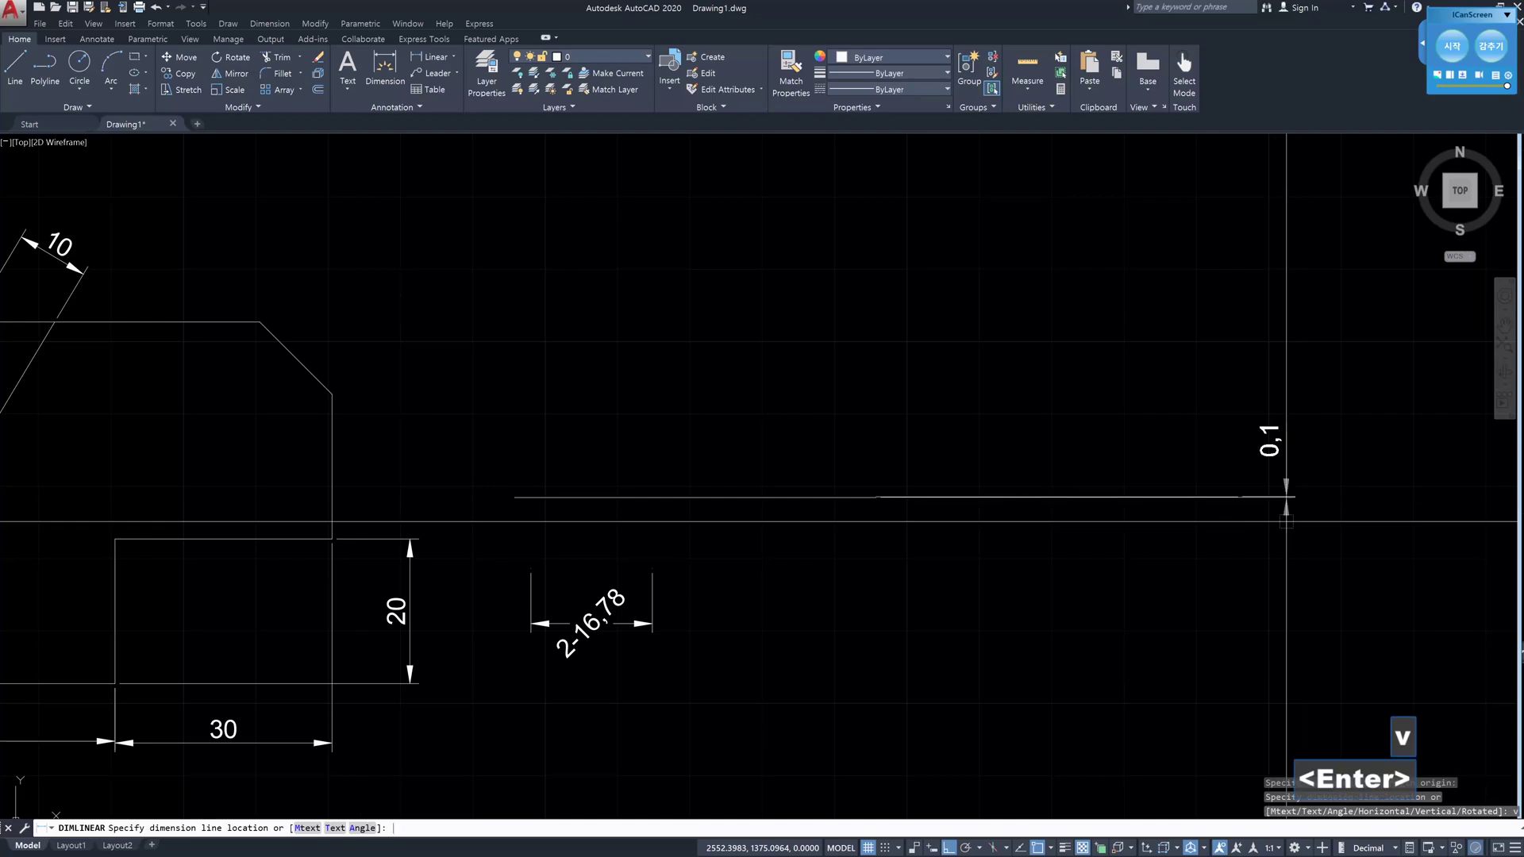
{"action": "left_click", "coordinate": [1349, 520]}
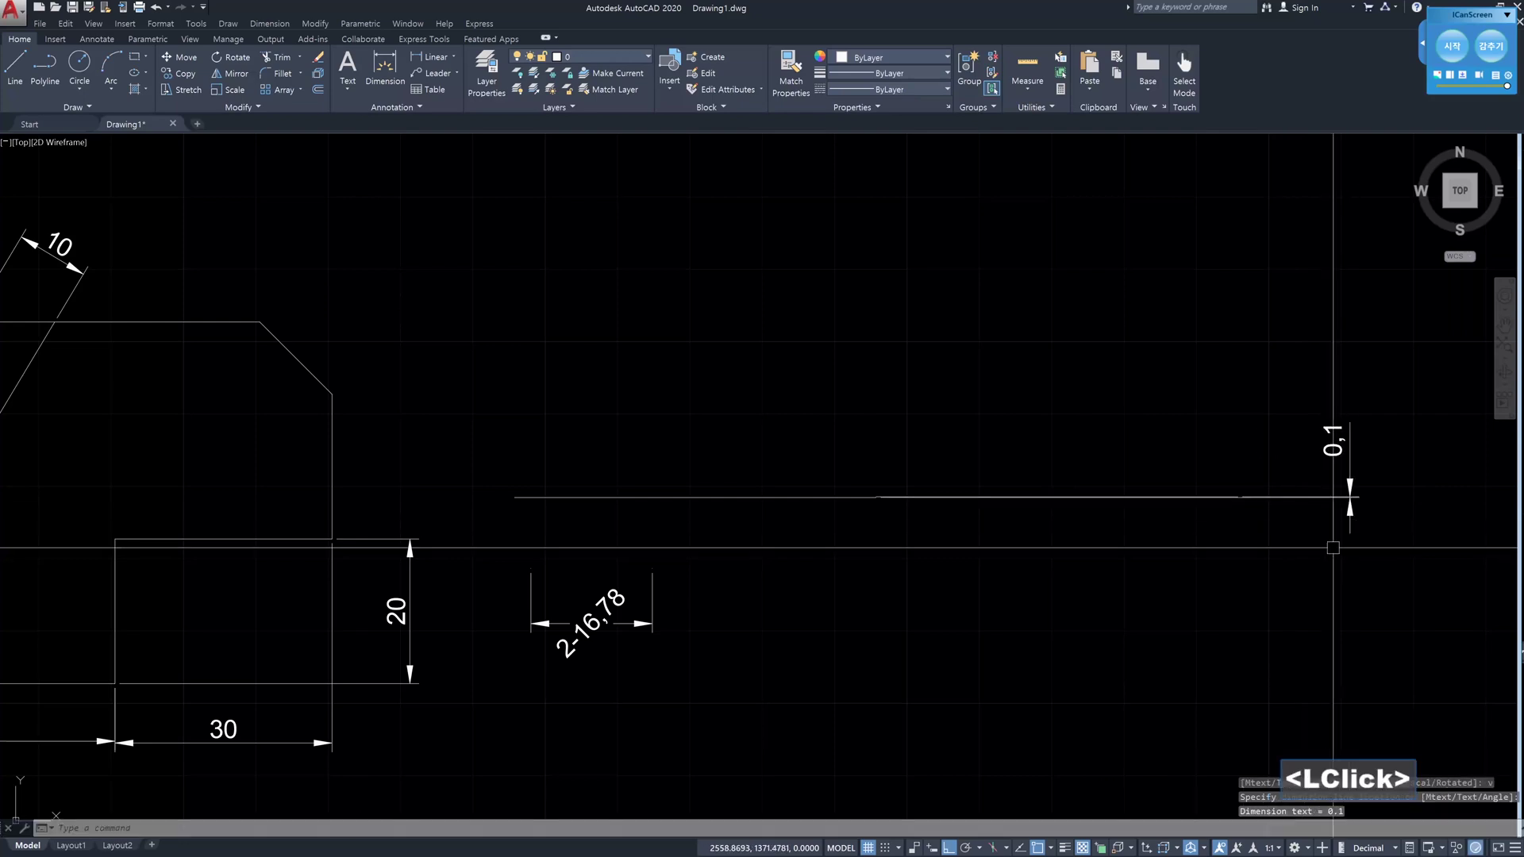
{"action": "key", "text": "Escape"}
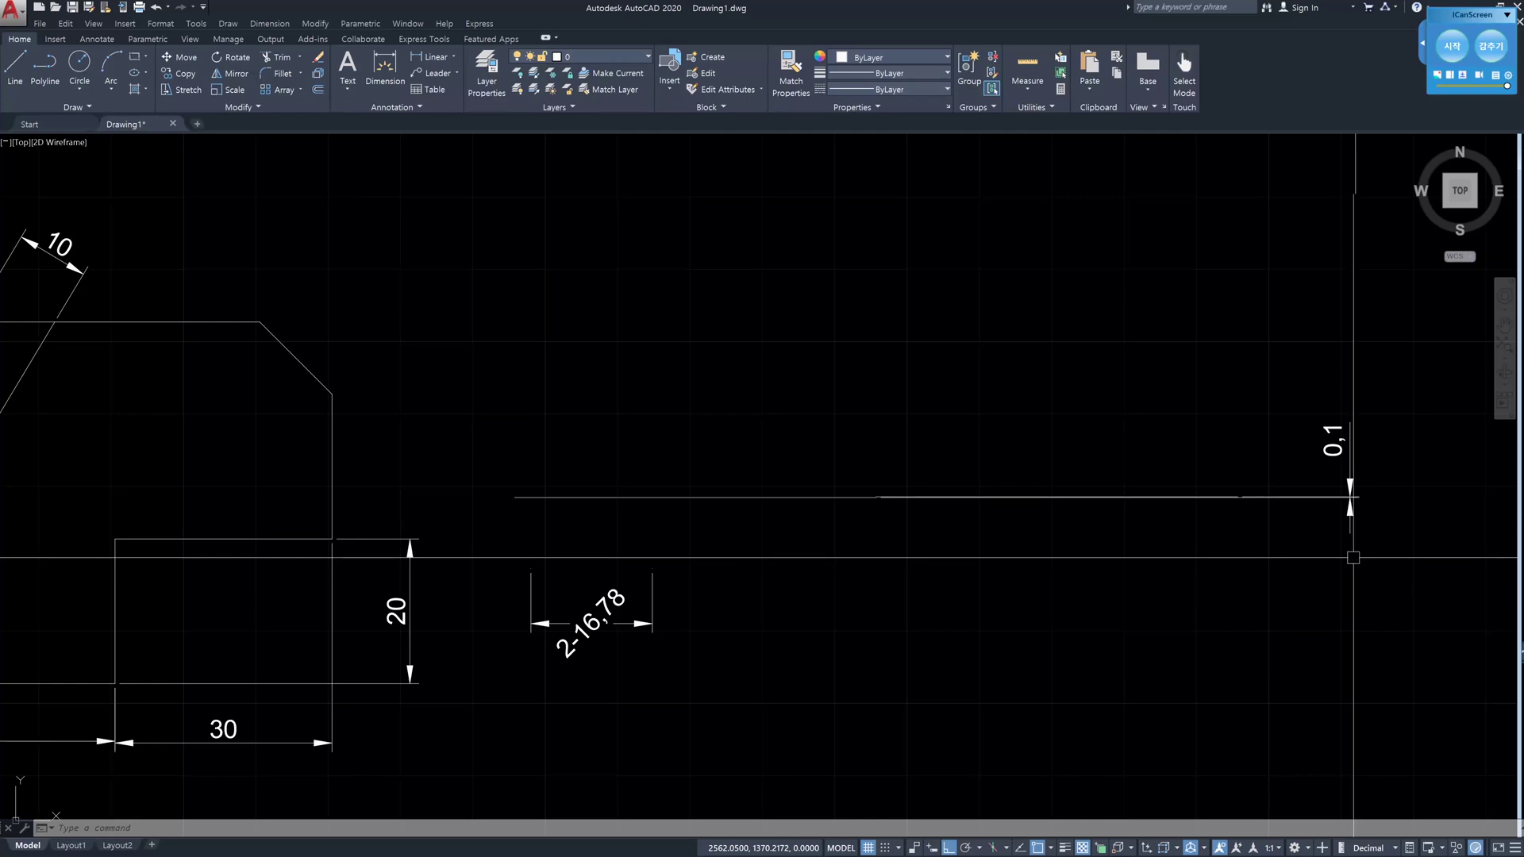
- Start an aligned dimension between the notch's two diagonal outer corners and set its text angle to 45
{"action": "scroll", "coordinate": [1194, 588], "scroll_direction": "down", "scroll_amount": 1}
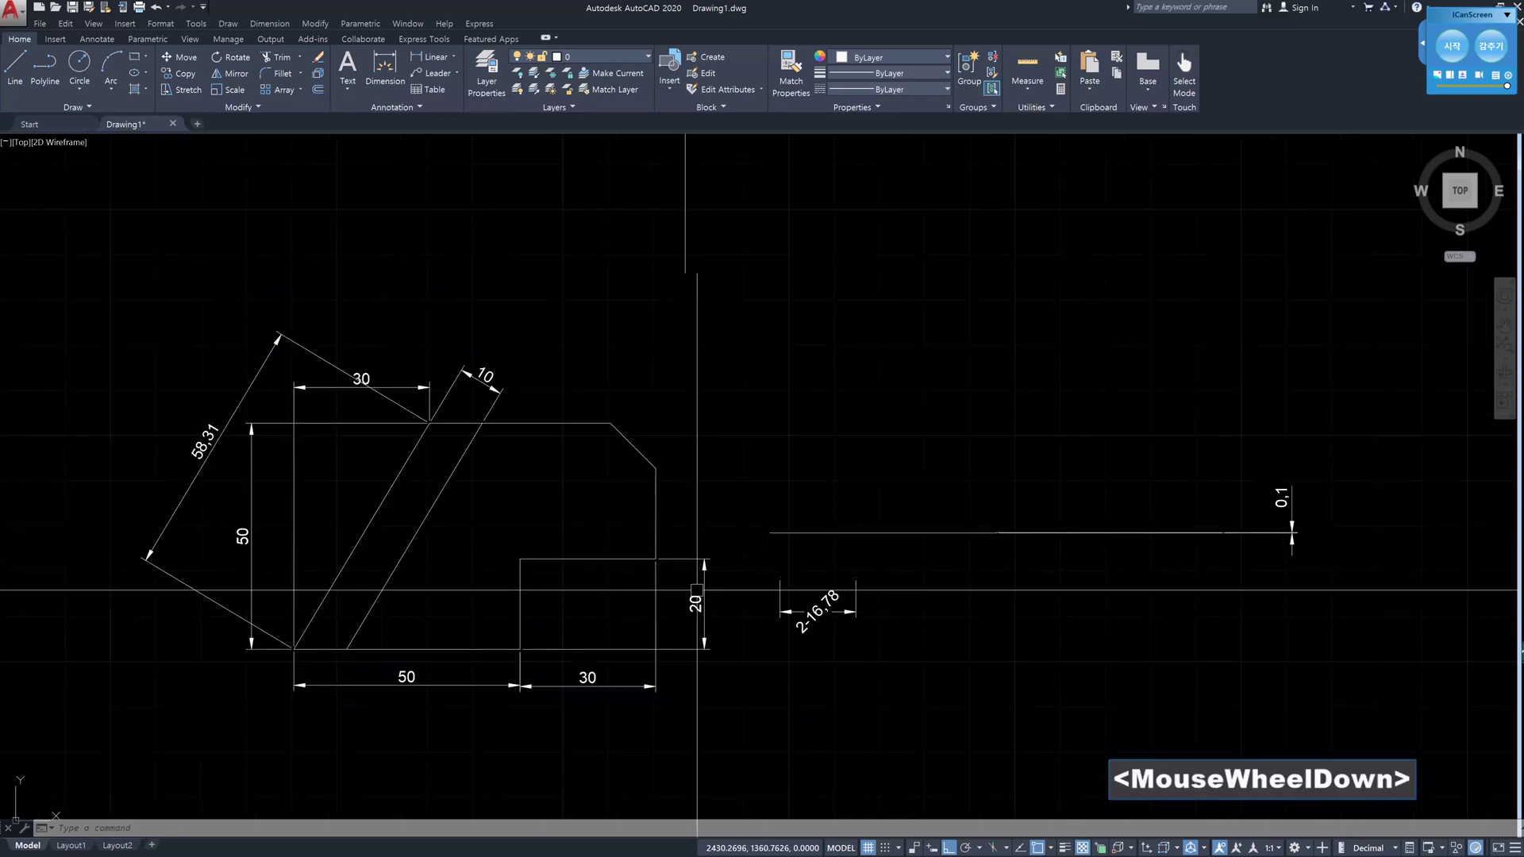
{"action": "scroll", "coordinate": [642, 629], "scroll_direction": "up", "scroll_amount": 1}
{"action": "middle_click_drag", "start_coordinate": [642, 629], "coordinate": [749, 632]}
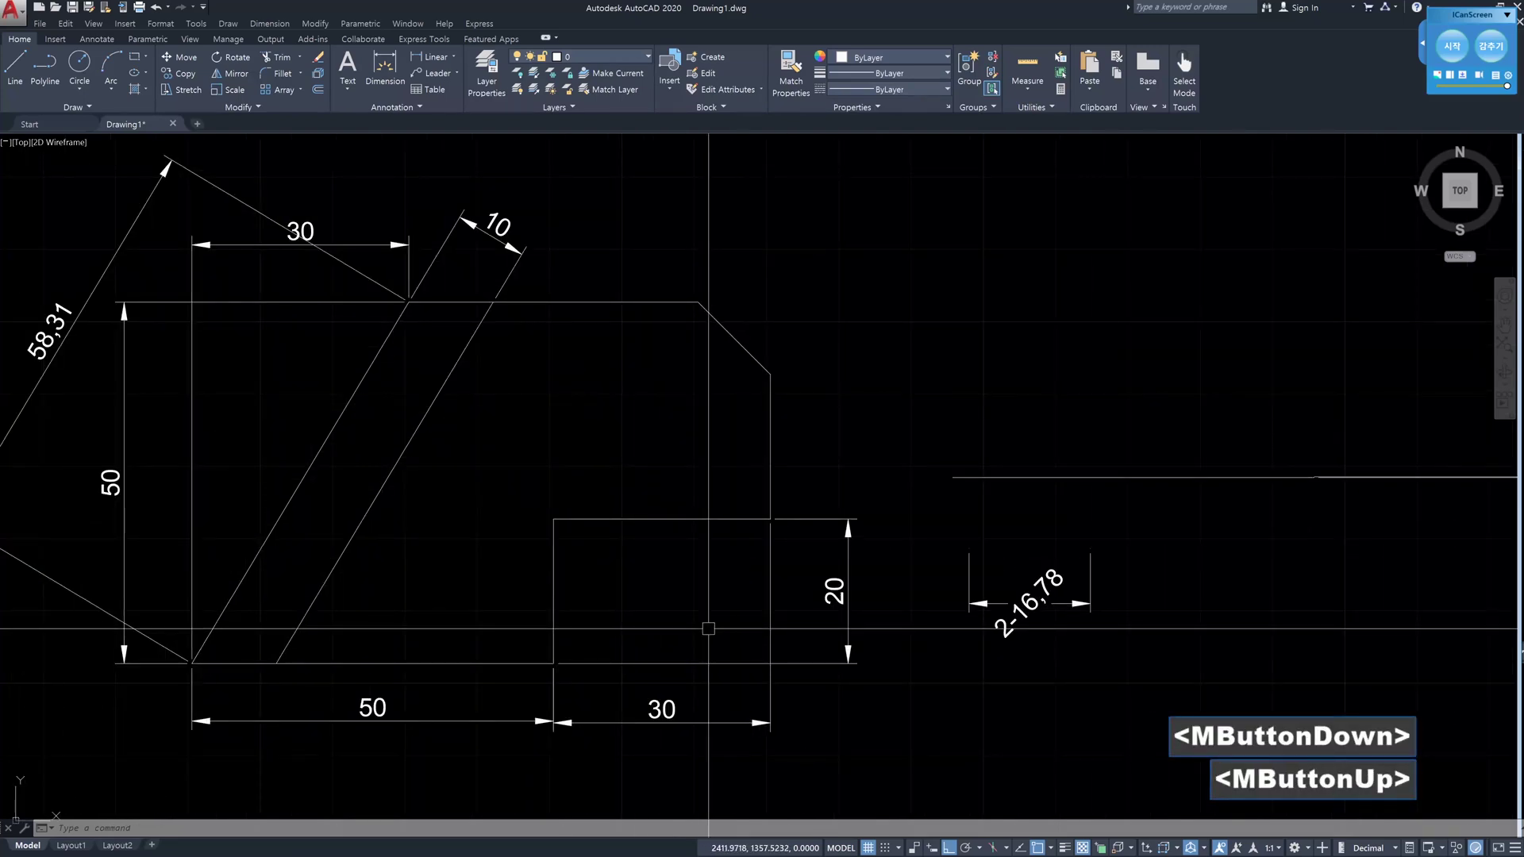
{"action": "key", "text": "Escape"}
{"action": "key", "text": "Escape"}
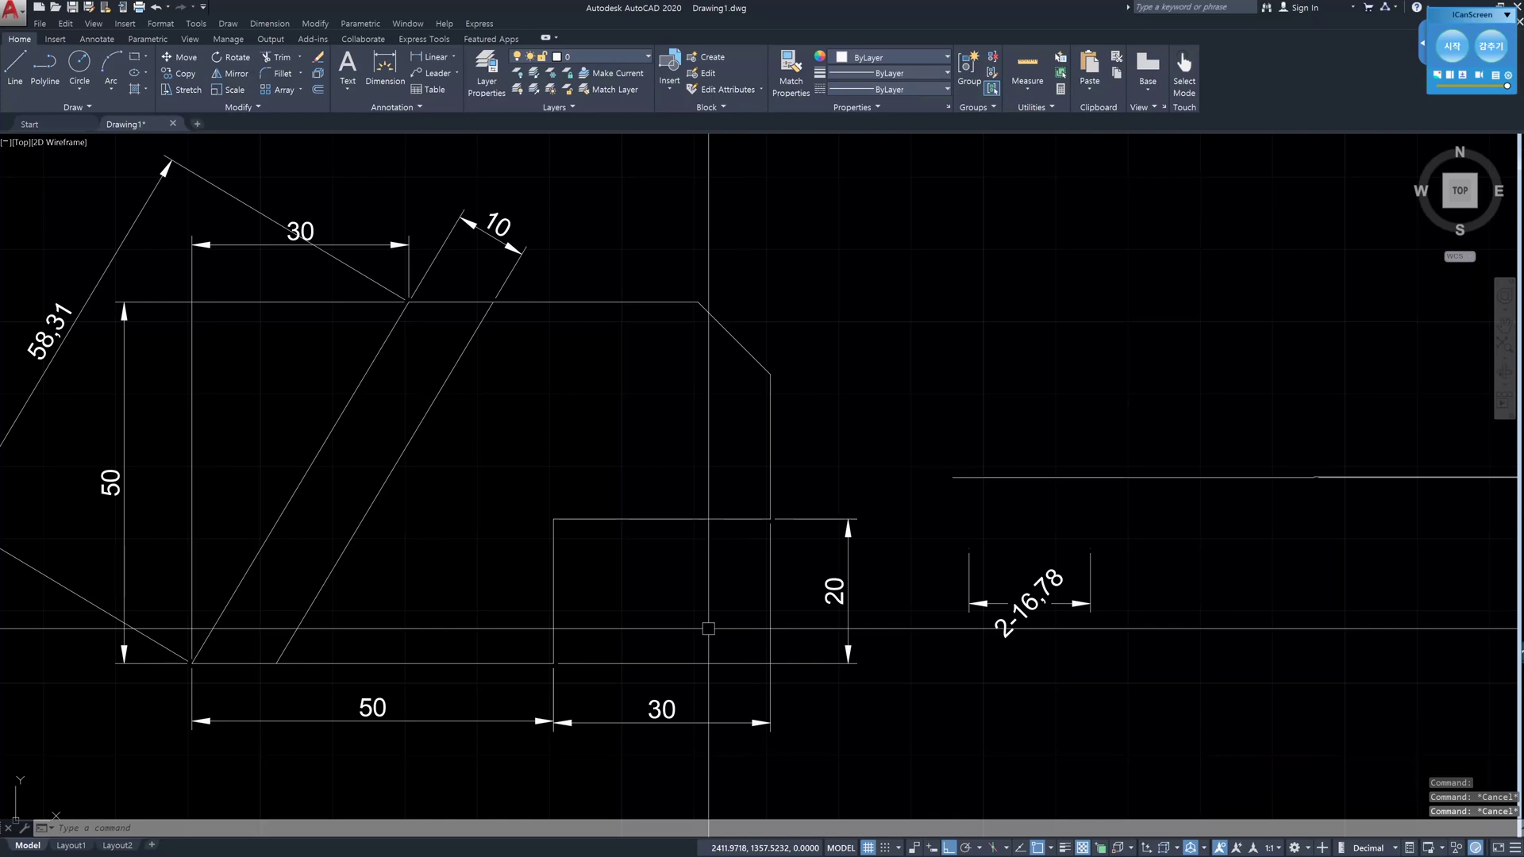
{"action": "type", "text": "dal"}
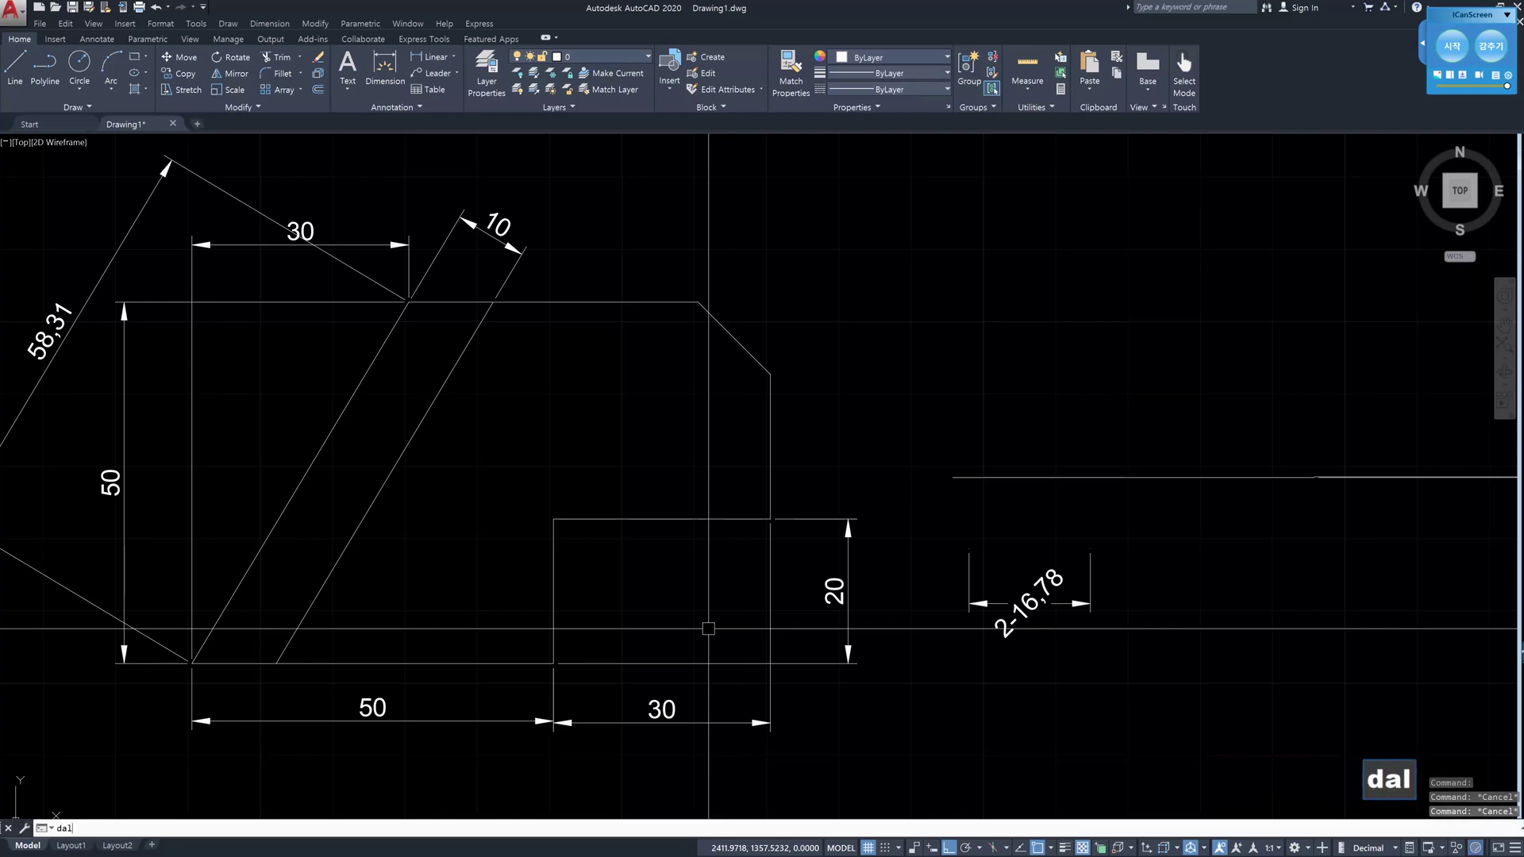
{"action": "key", "text": "Return"}
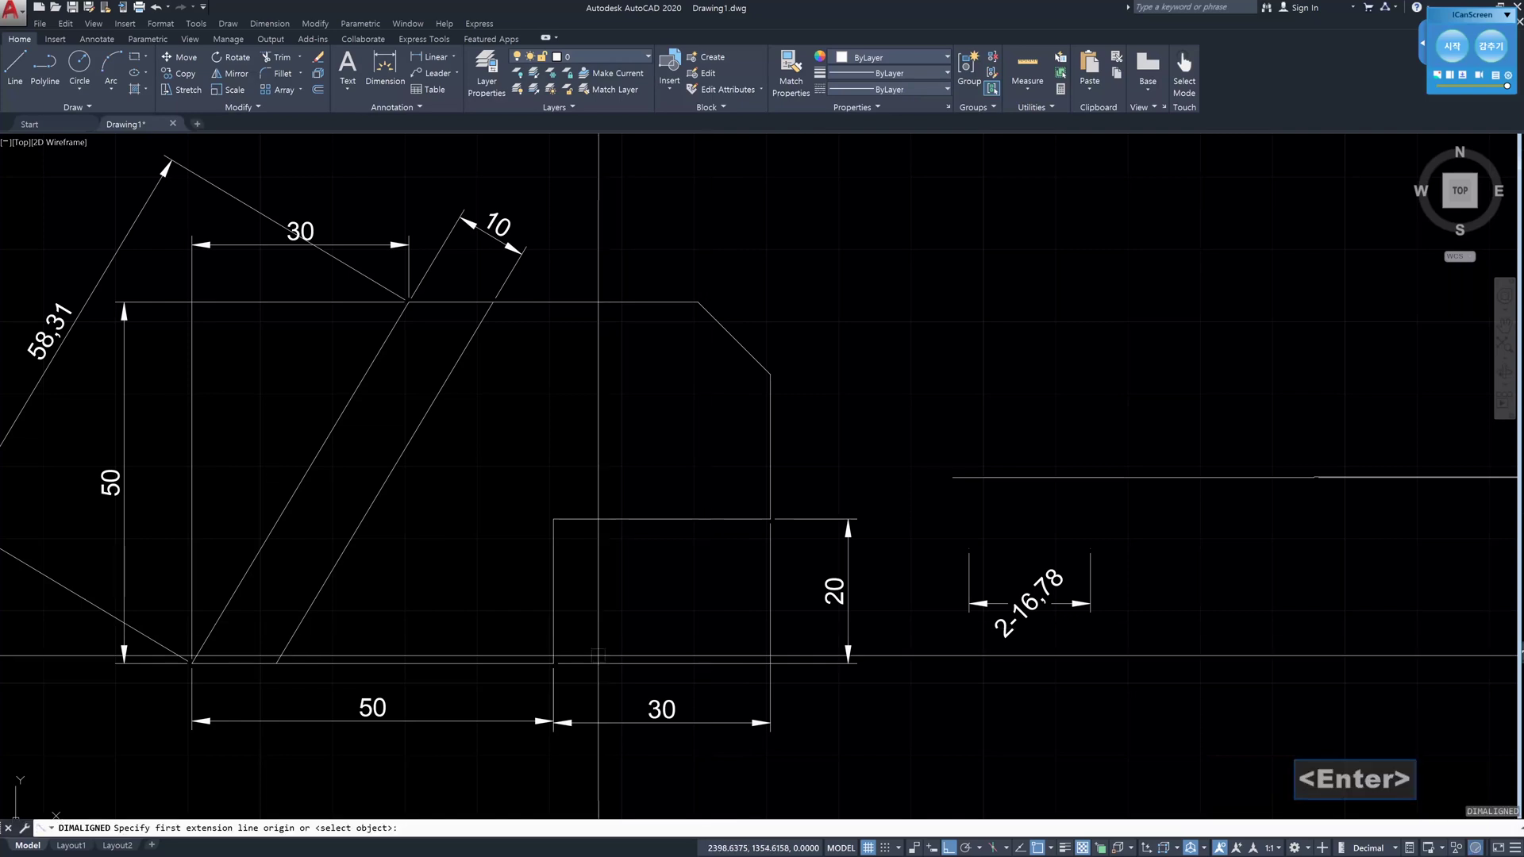
{"action": "left_click", "coordinate": [549, 643]}
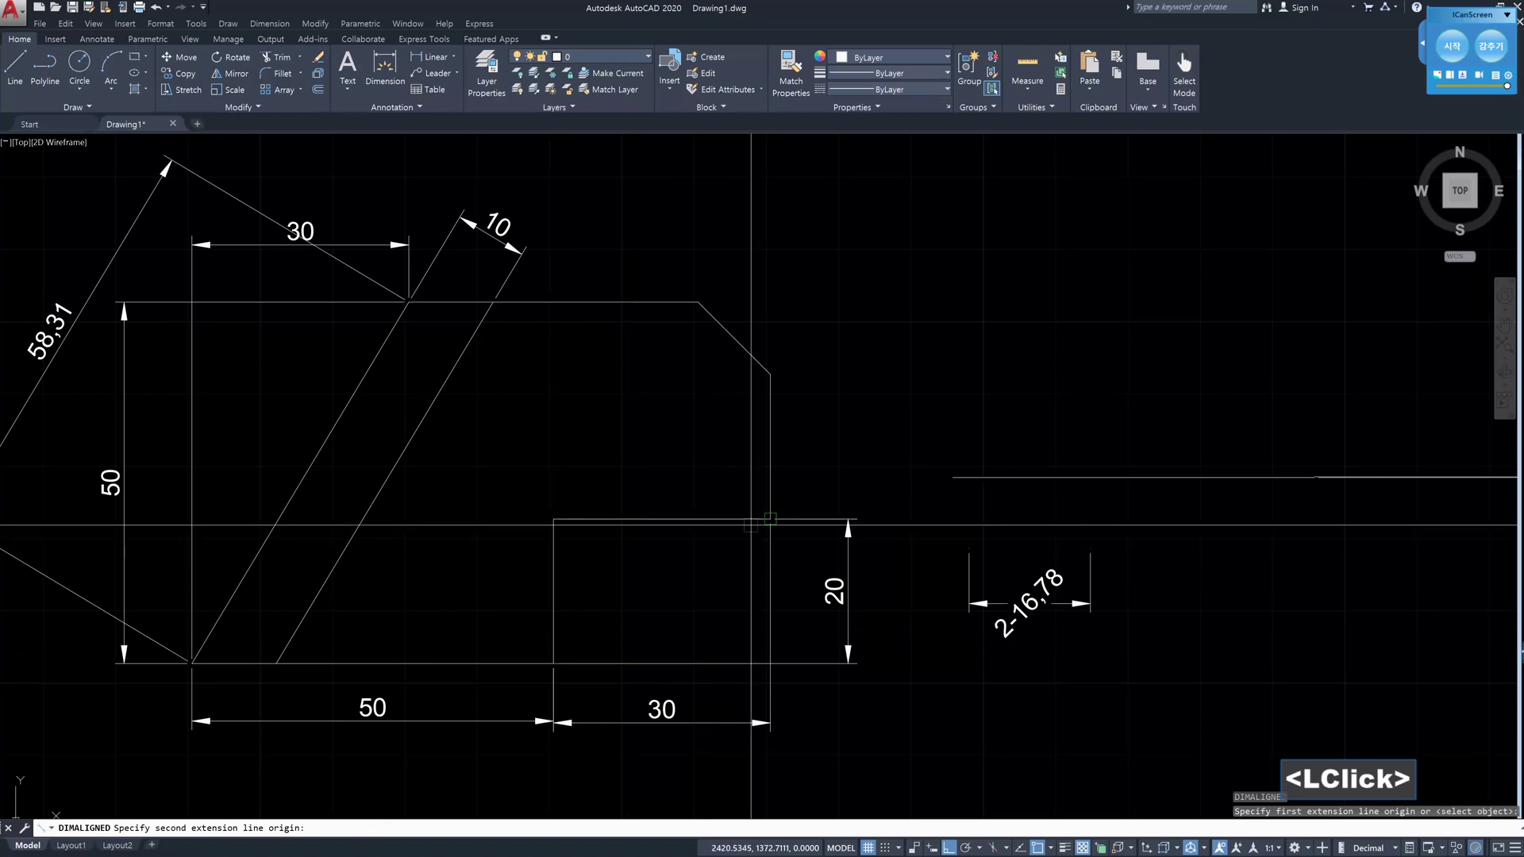
{"action": "left_click", "coordinate": [769, 519]}
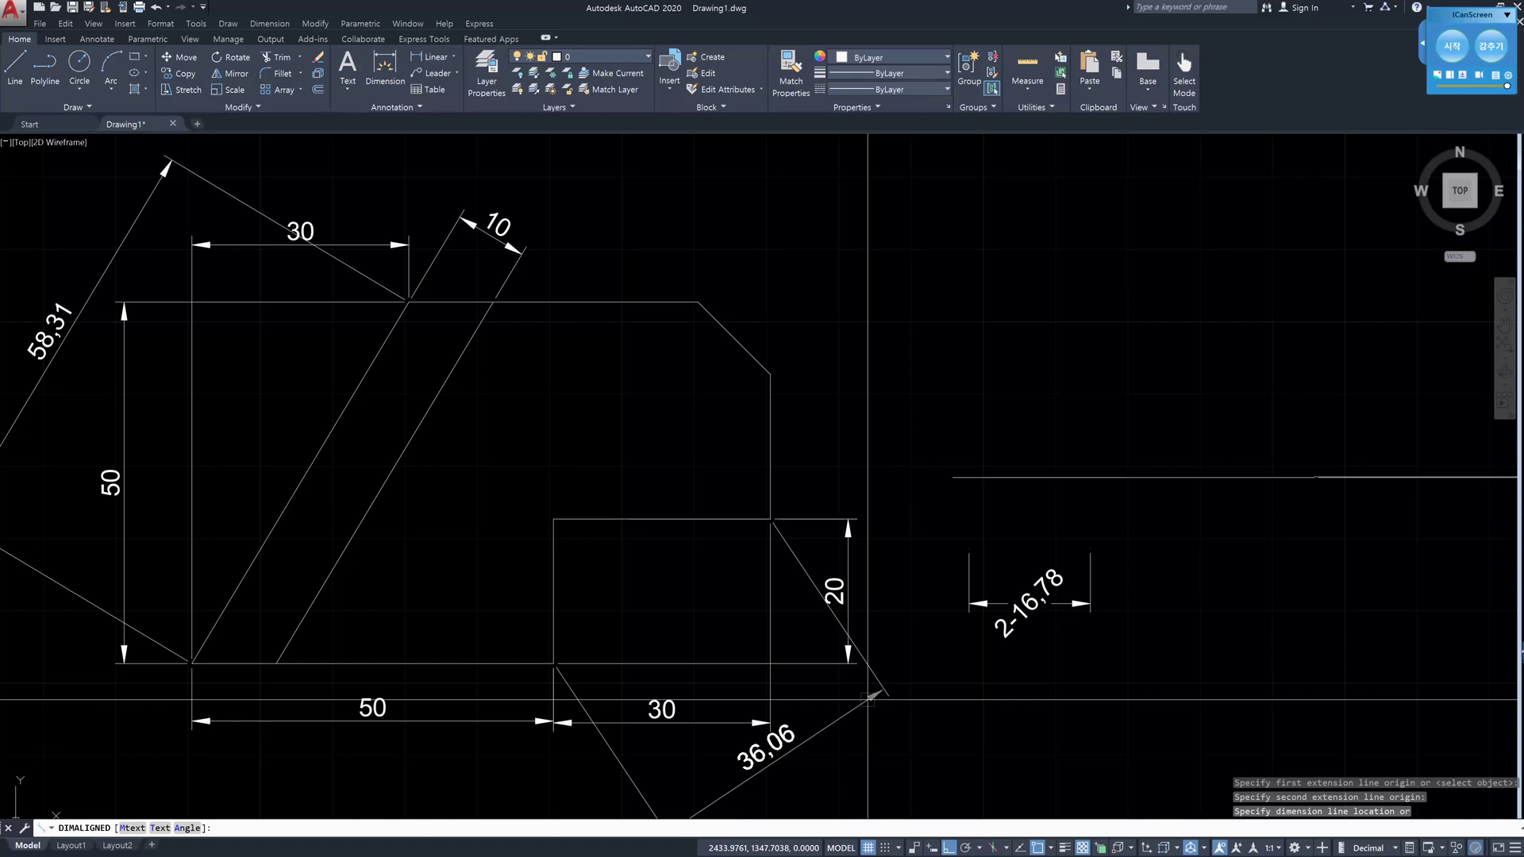
{"action": "type", "text": "a"}
{"action": "key", "text": "Return"}
{"action": "type", "text": "45"}
{"action": "key", "text": "Return"}
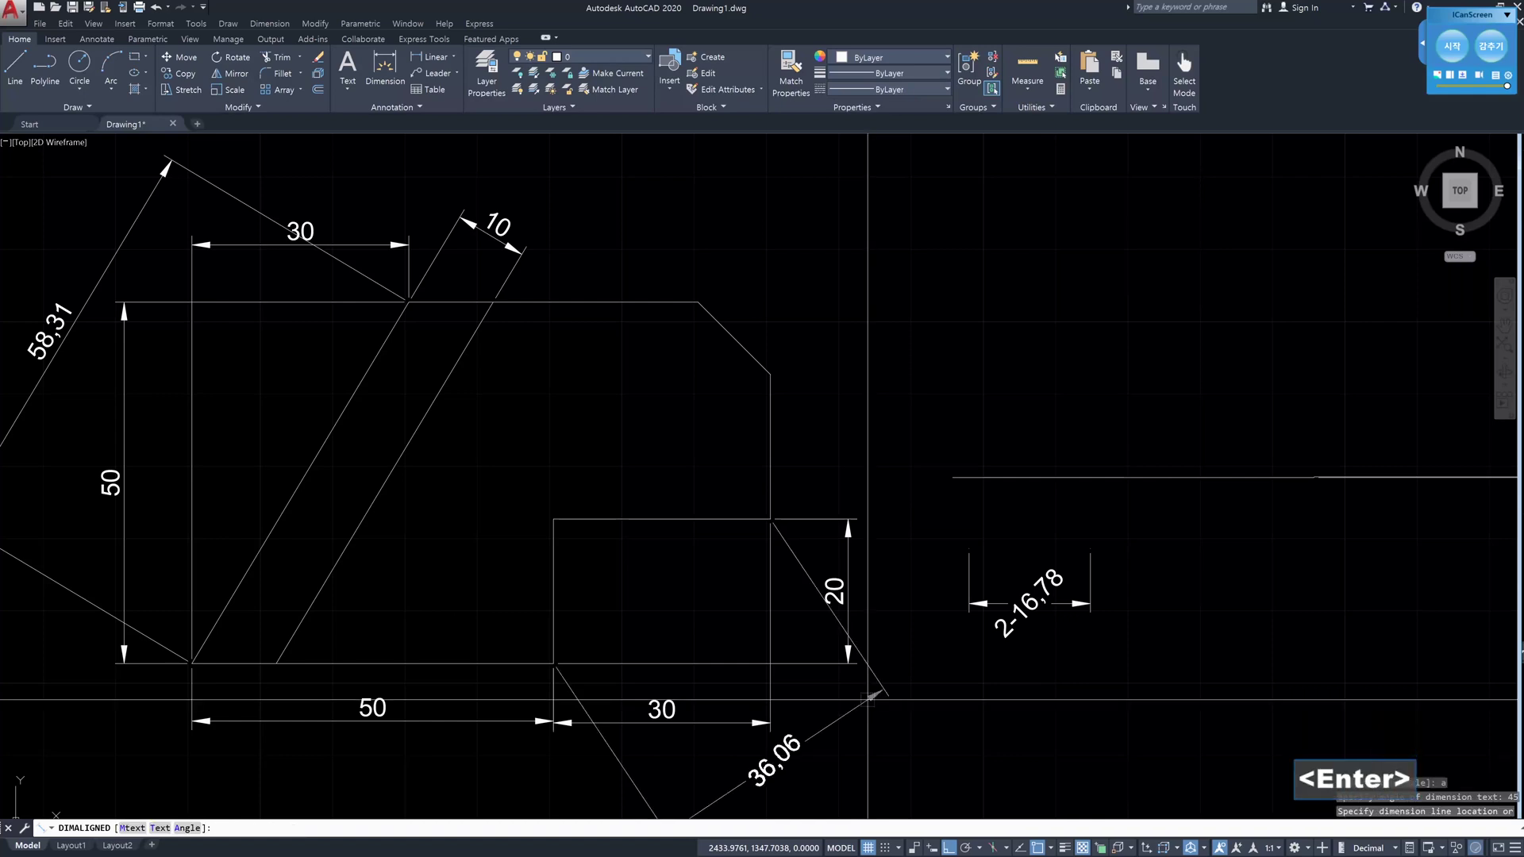
- Re-enter 45 as the aligned dimension's text angle and place the dimension line below and right of the notch
{"action": "scroll", "coordinate": [867, 699], "scroll_direction": "down", "scroll_amount": 3}
{"action": "middle_click_drag", "start_coordinate": [868, 699], "coordinate": [836, 680]}
{"action": "scroll", "coordinate": [836, 680], "scroll_direction": "up", "scroll_amount": 3}
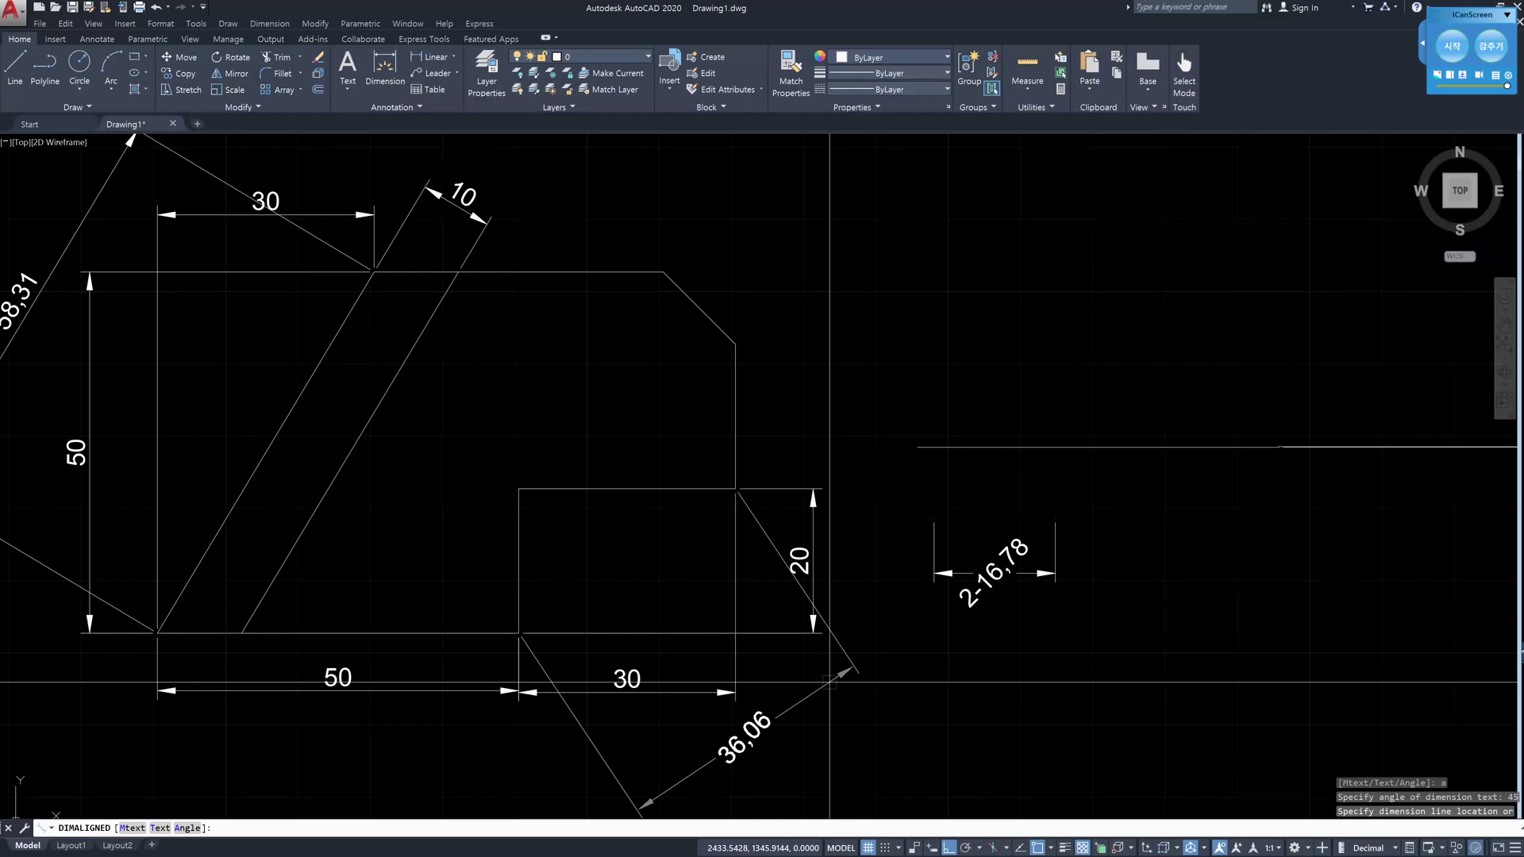
{"action": "type", "text": "a"}
{"action": "key", "text": "Return"}
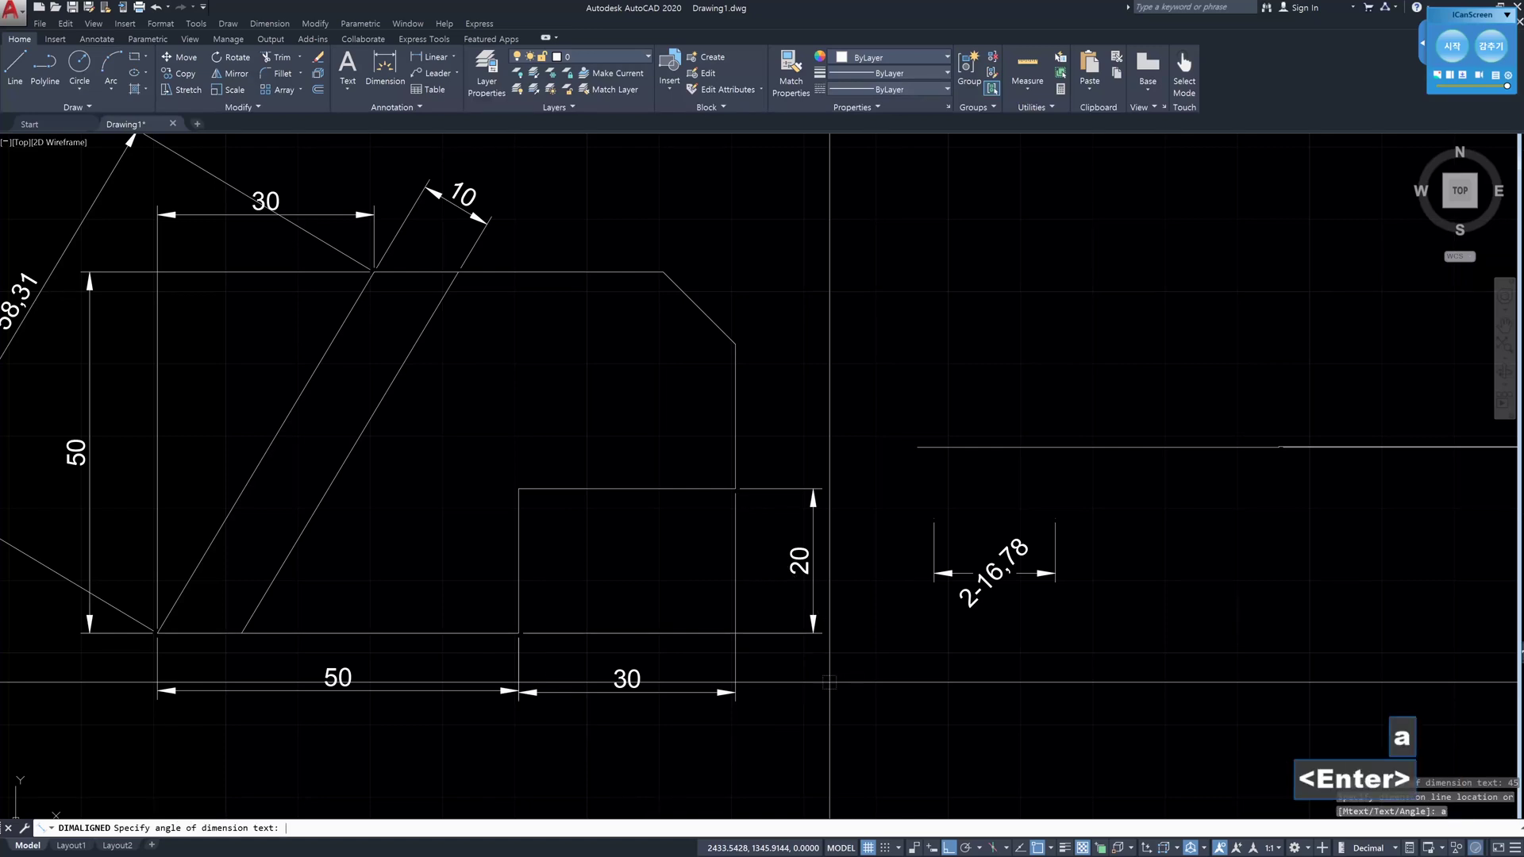
{"action": "type", "text": "45"}
{"action": "key", "text": "Return"}
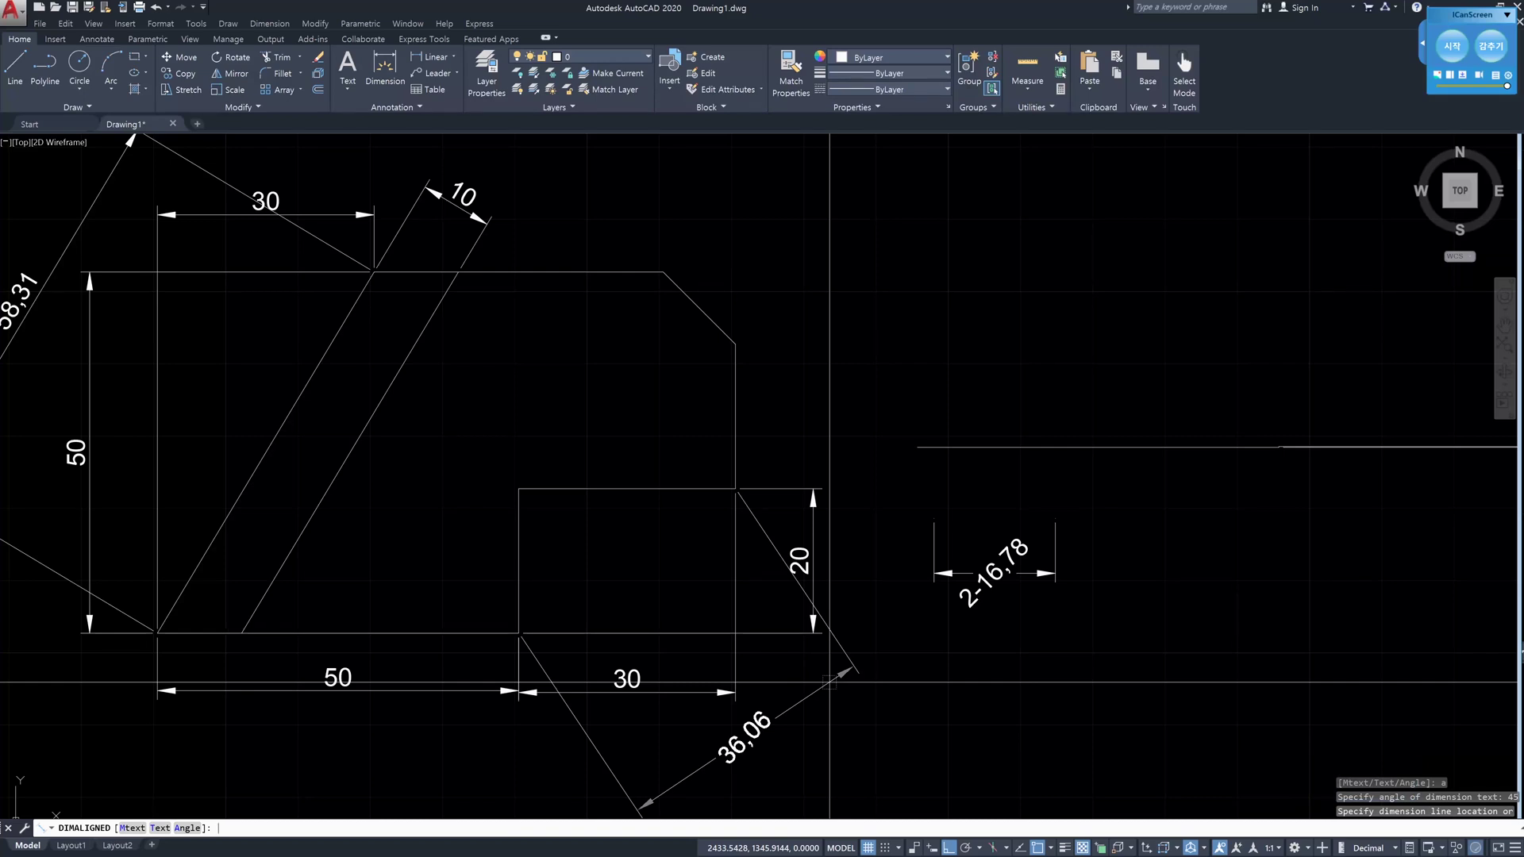
{"action": "left_click", "coordinate": [829, 681]}
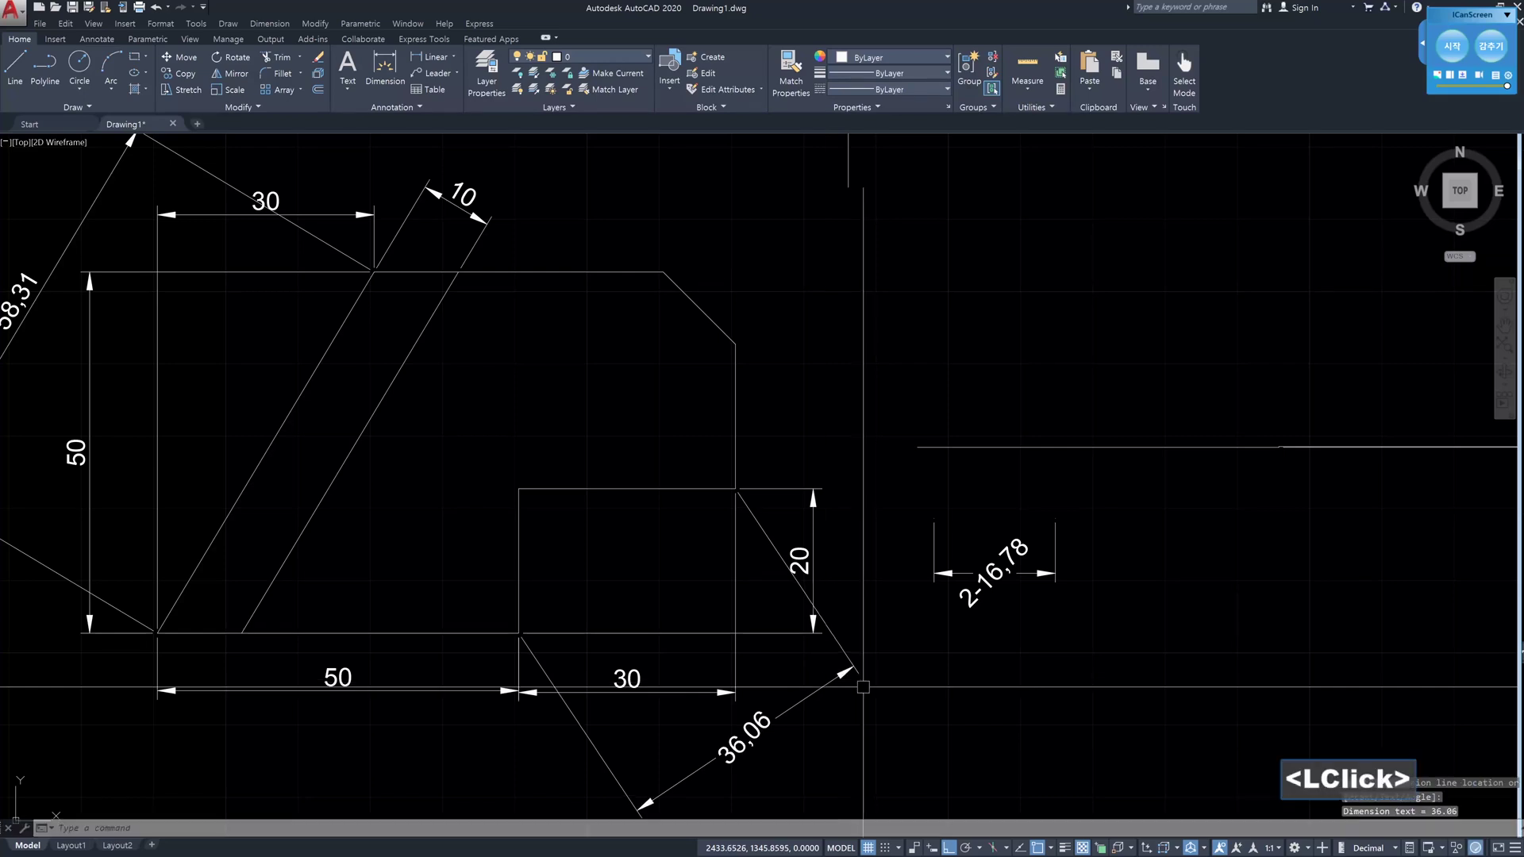
{"action": "scroll", "coordinate": [954, 680], "scroll_direction": "down", "scroll_amount": 2}
{"action": "mouse_move", "coordinate": [953, 681]}
{"action": "middle_mouse_down"}
{"action": "mouse_move", "coordinate": [966, 660]}
{"action": "mouse_move", "coordinate": [878, 647]}
{"action": "middle_mouse_up"}
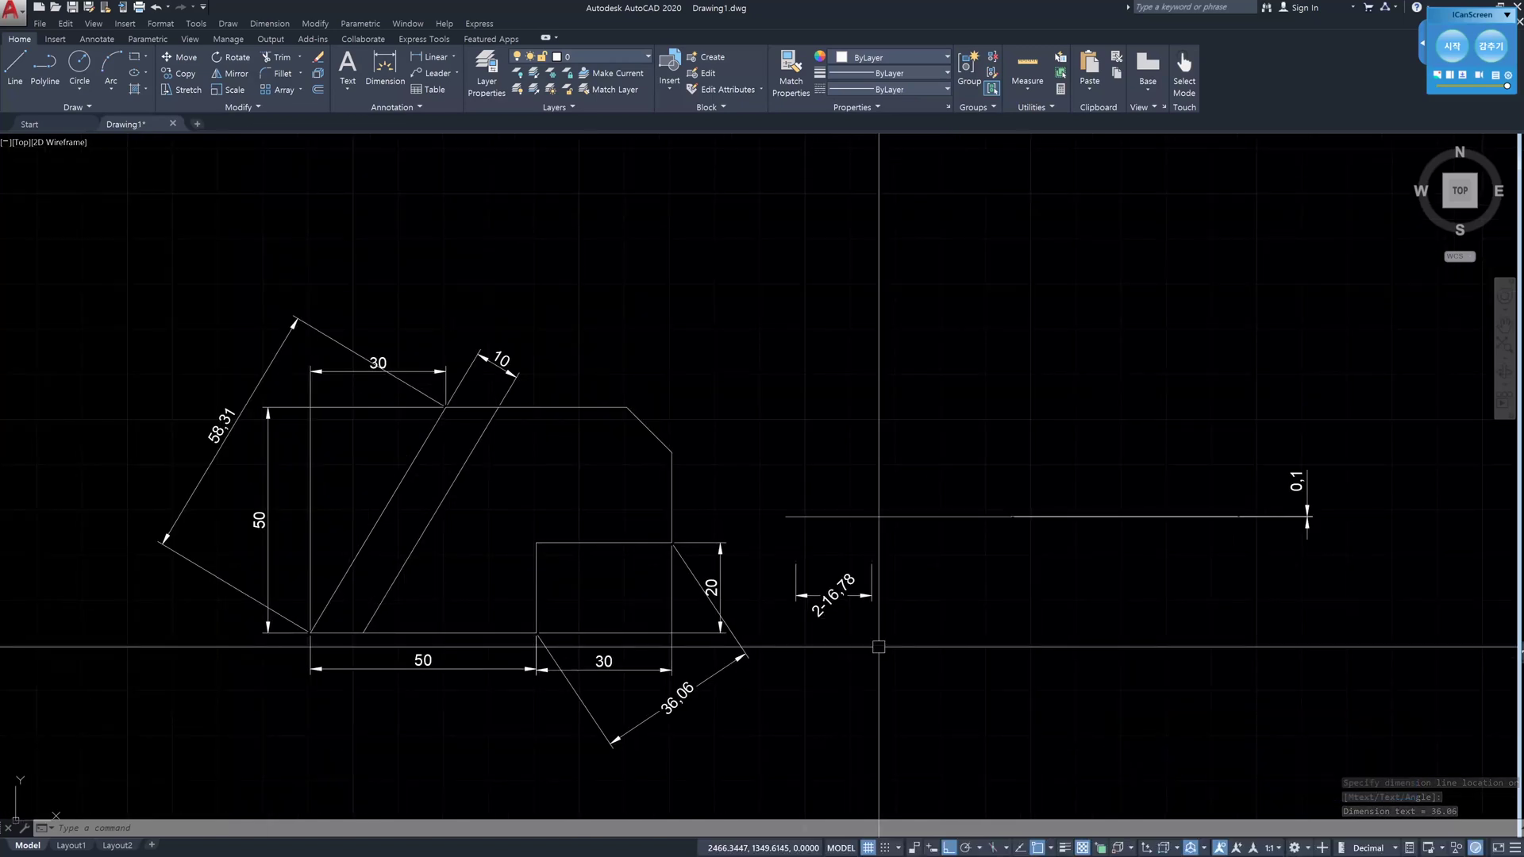